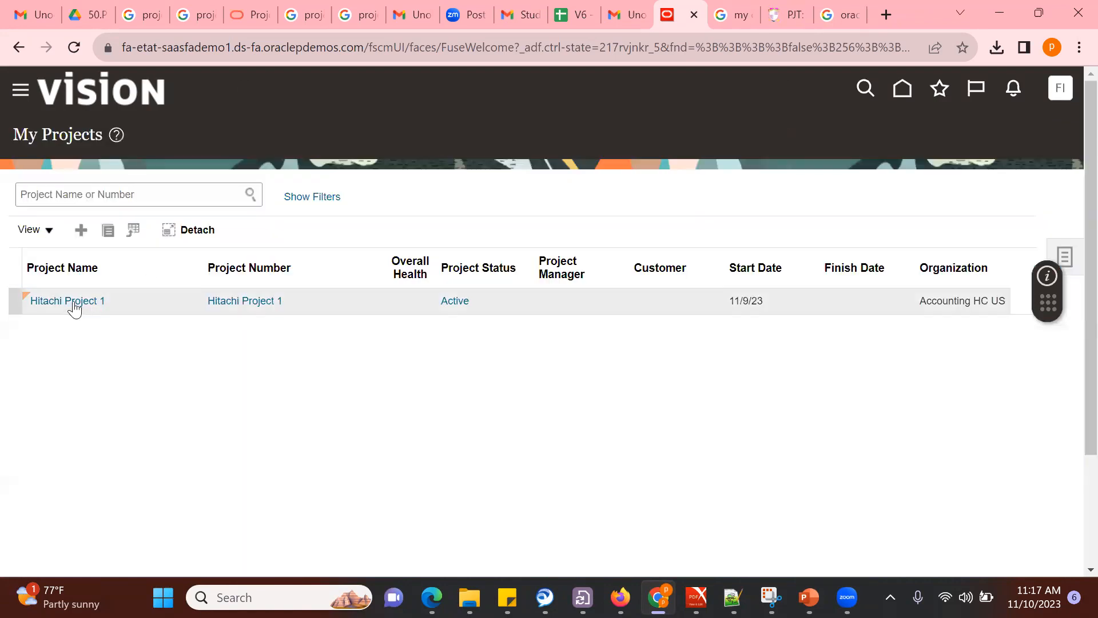
Step: Examine the Additional Information fields in the financial project settings of Hitachi Project 1, including the Product choices, and return to the project list
left_click(73, 303)
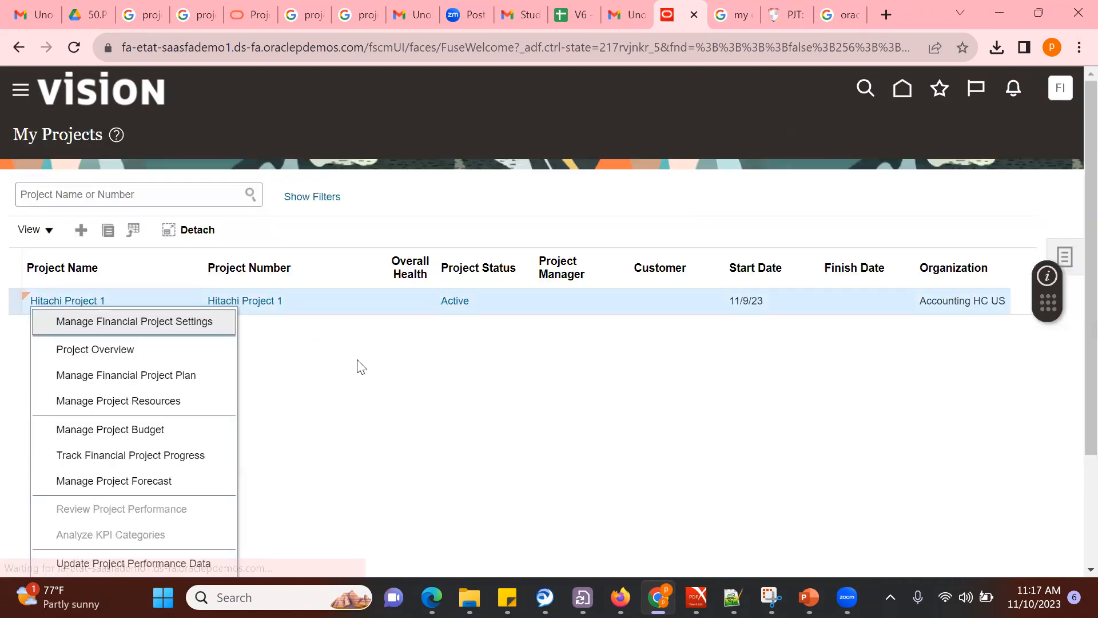
left_click(173, 320)
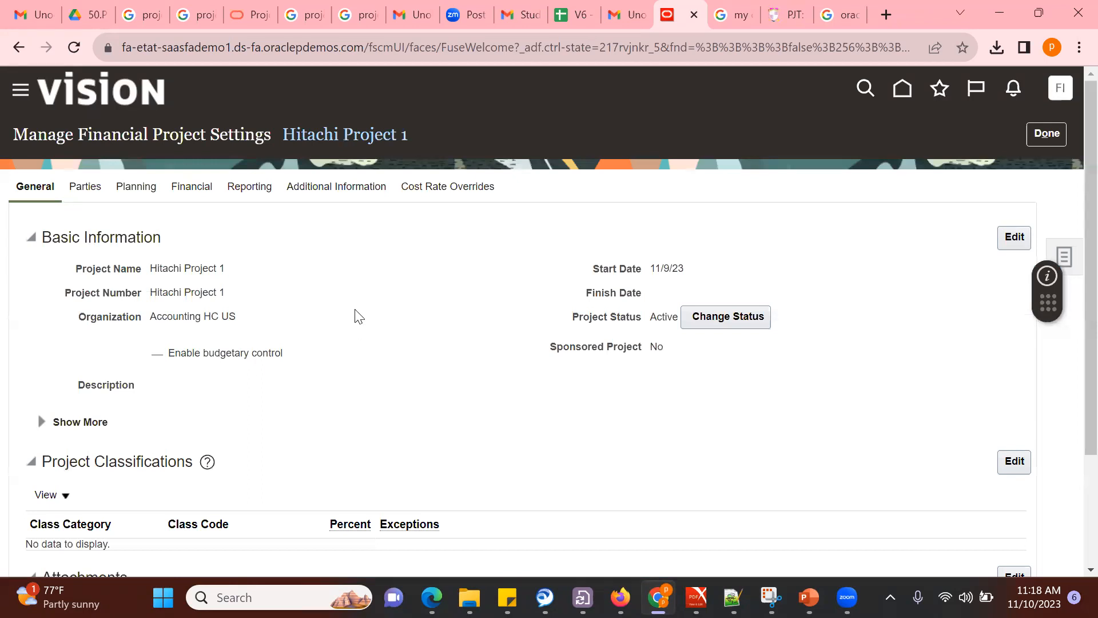
left_click(319, 190)
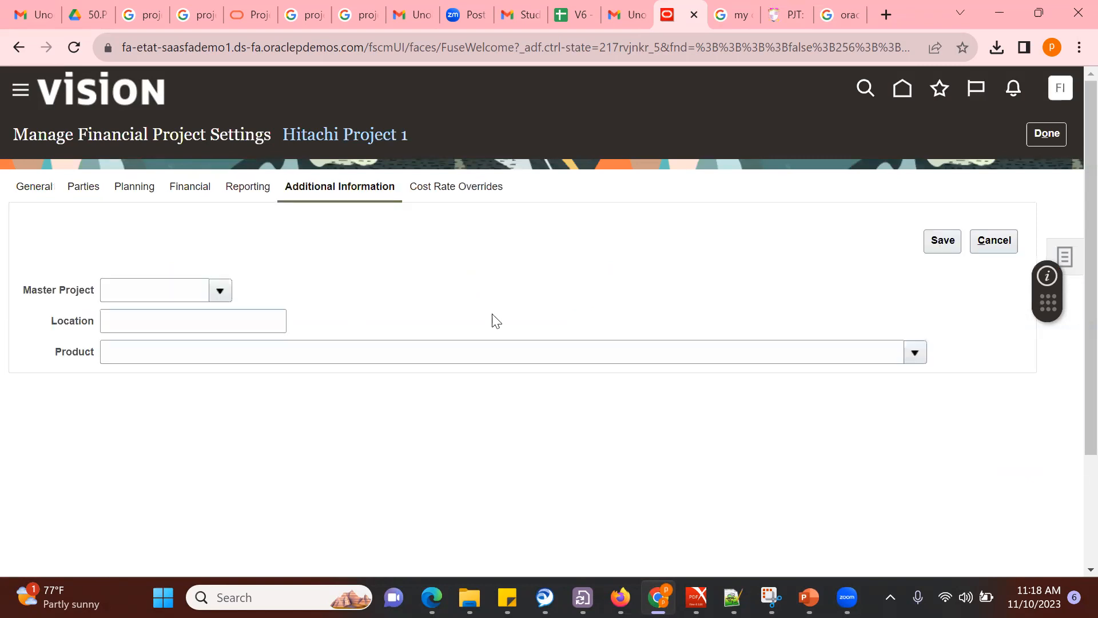
left_click(163, 358)
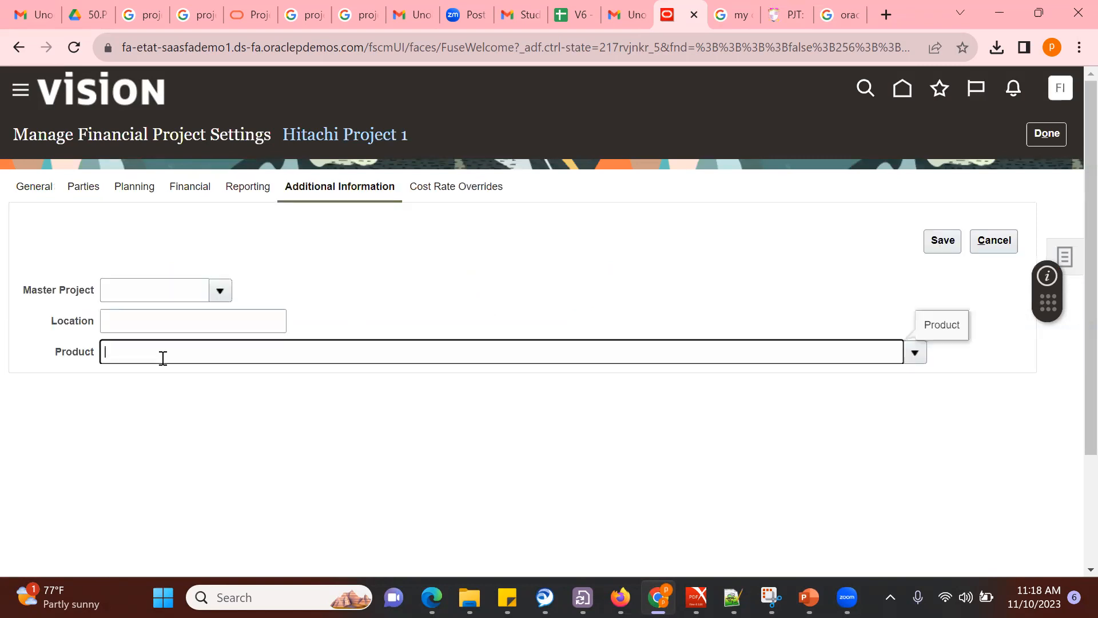
left_click(915, 353)
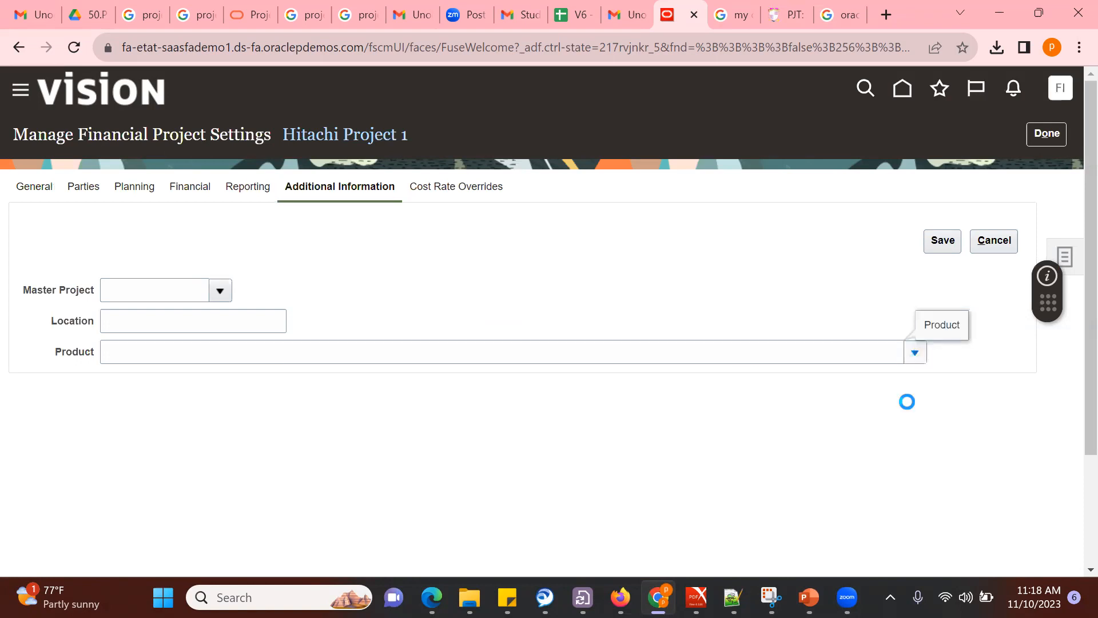
left_click(766, 298)
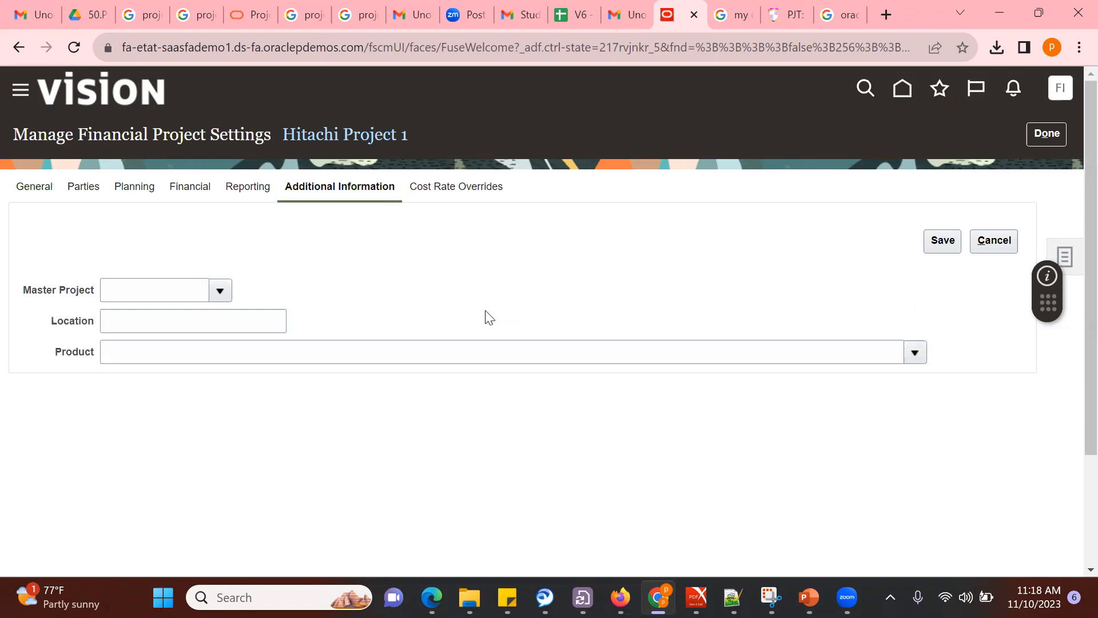
left_click(24, 192)
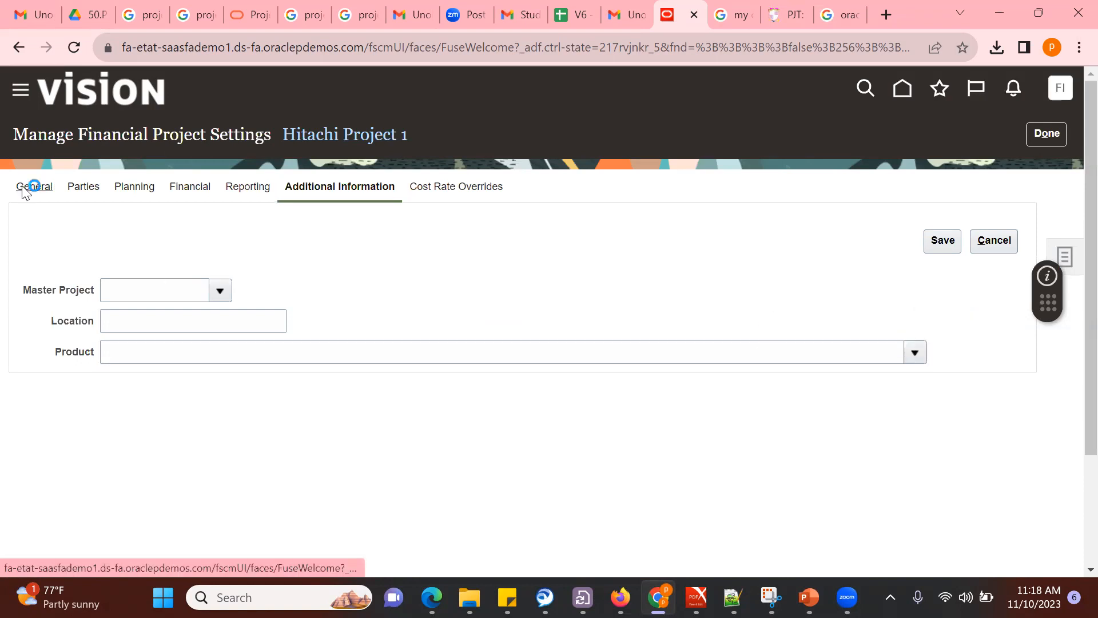
left_click(355, 191)
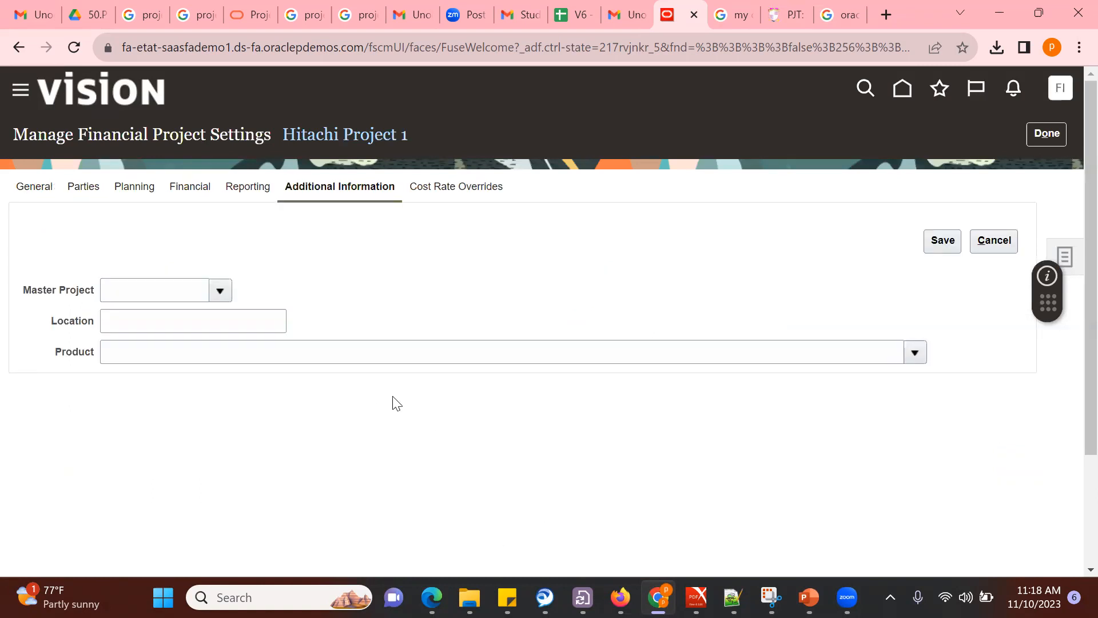
left_click(1040, 141)
Step: Open Setup and Maintenance and display the Project Foundation functional area of Project Financial Management
left_click(1060, 87)
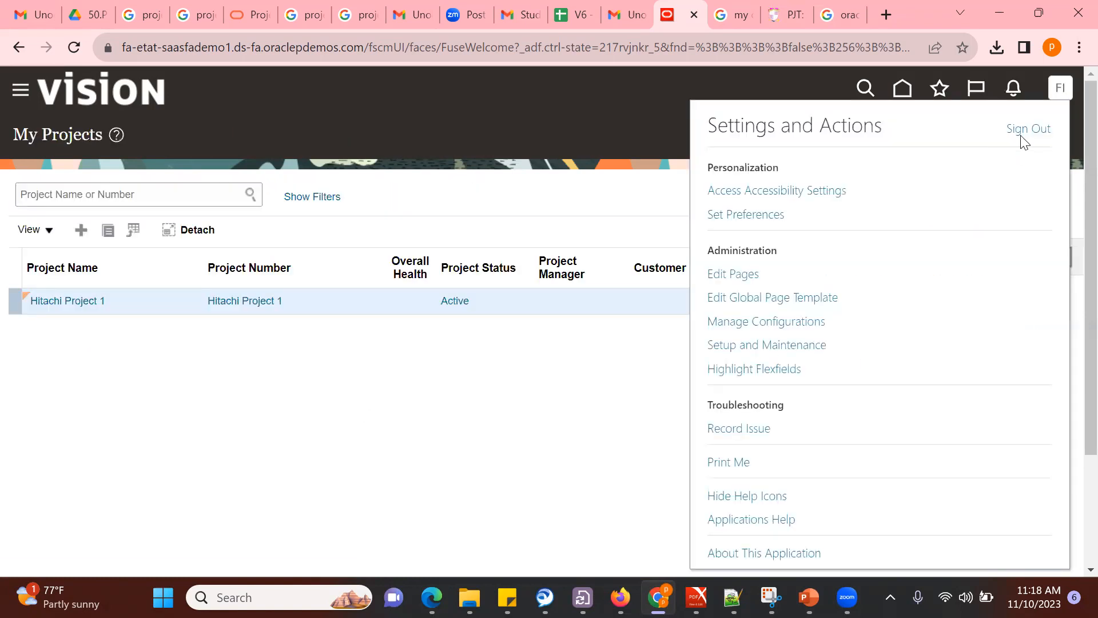
left_click(778, 345)
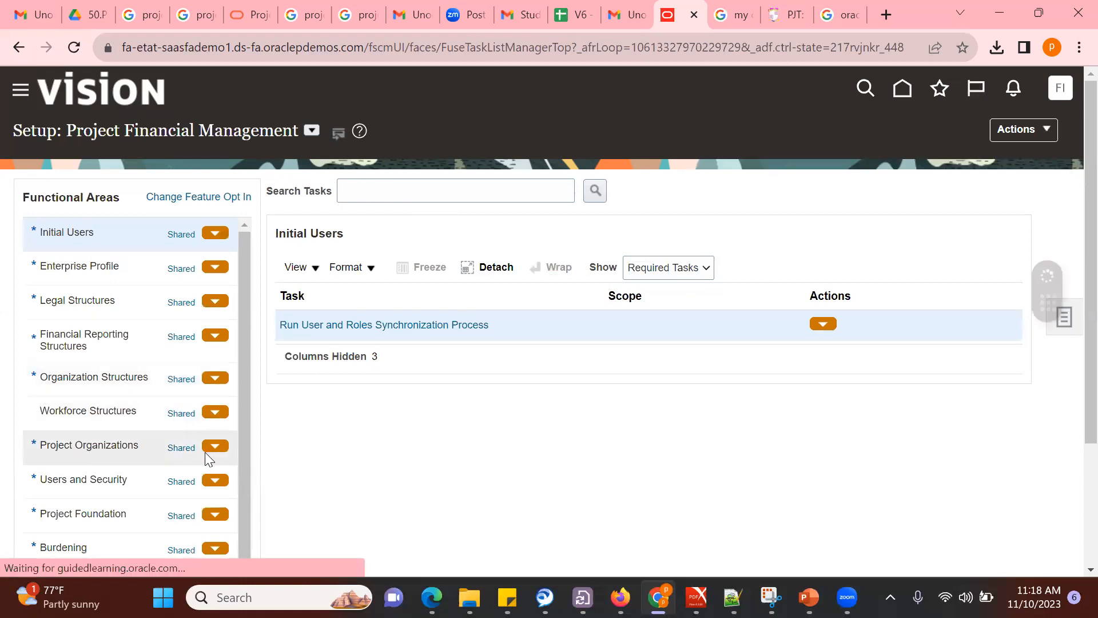
left_click(409, 196)
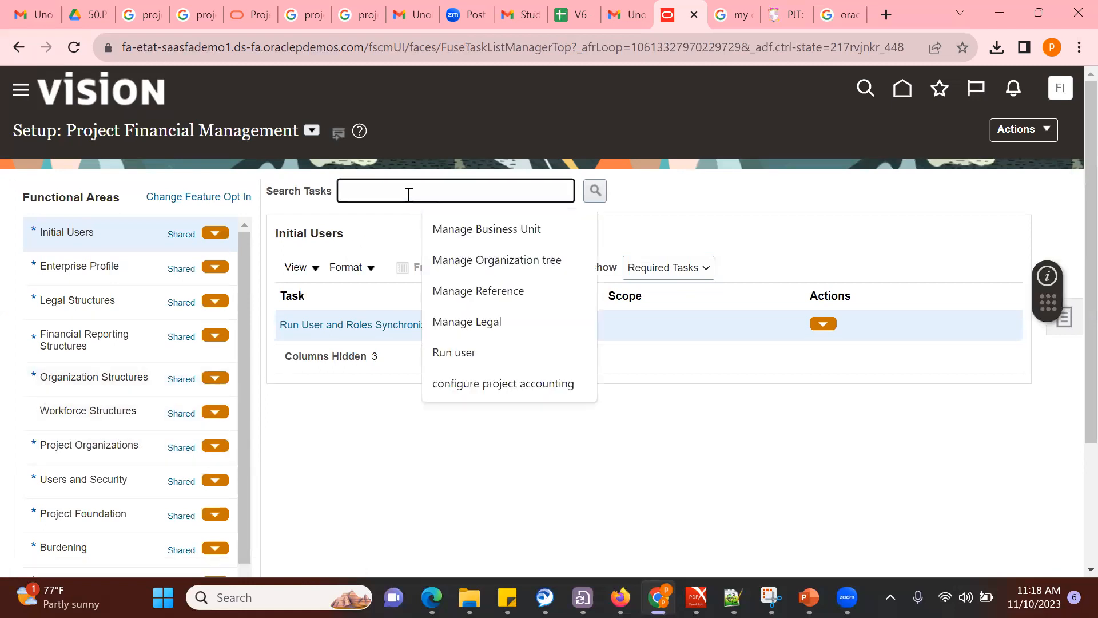
left_click(86, 517)
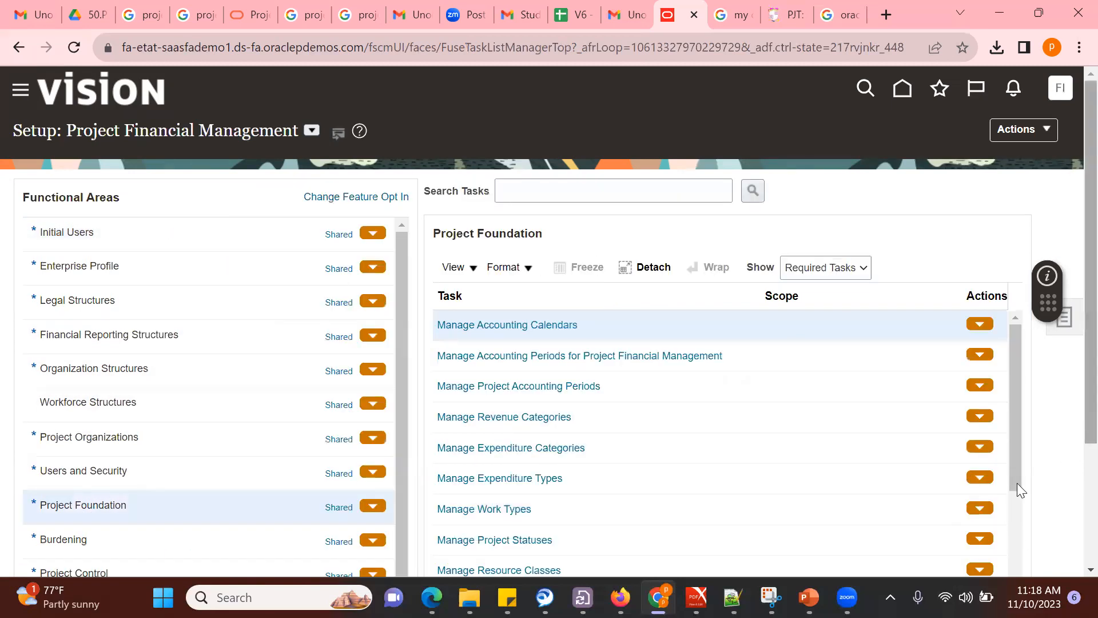
Step: Show all tasks for Project Foundation and open Manage Project Foundation Value Sets
left_click(837, 278)
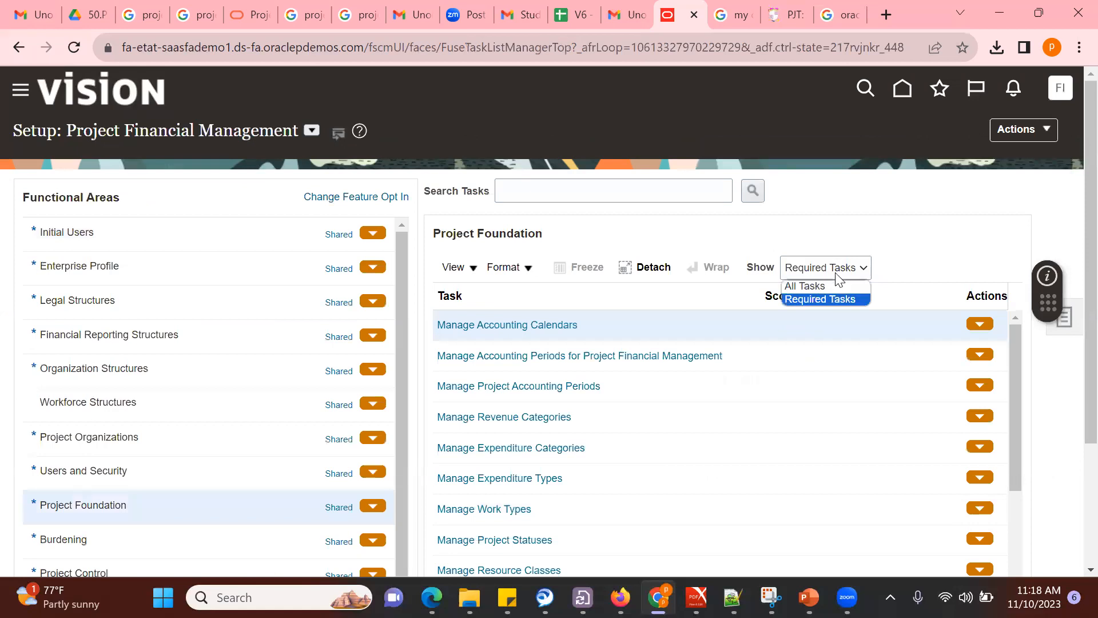
left_click(806, 285)
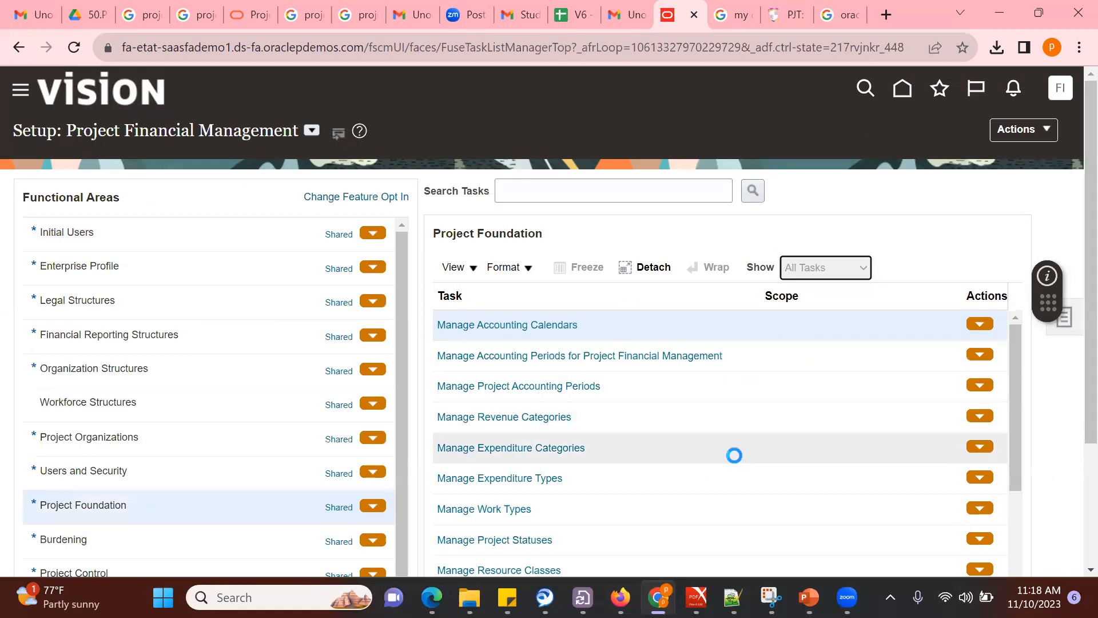
left_click(581, 322)
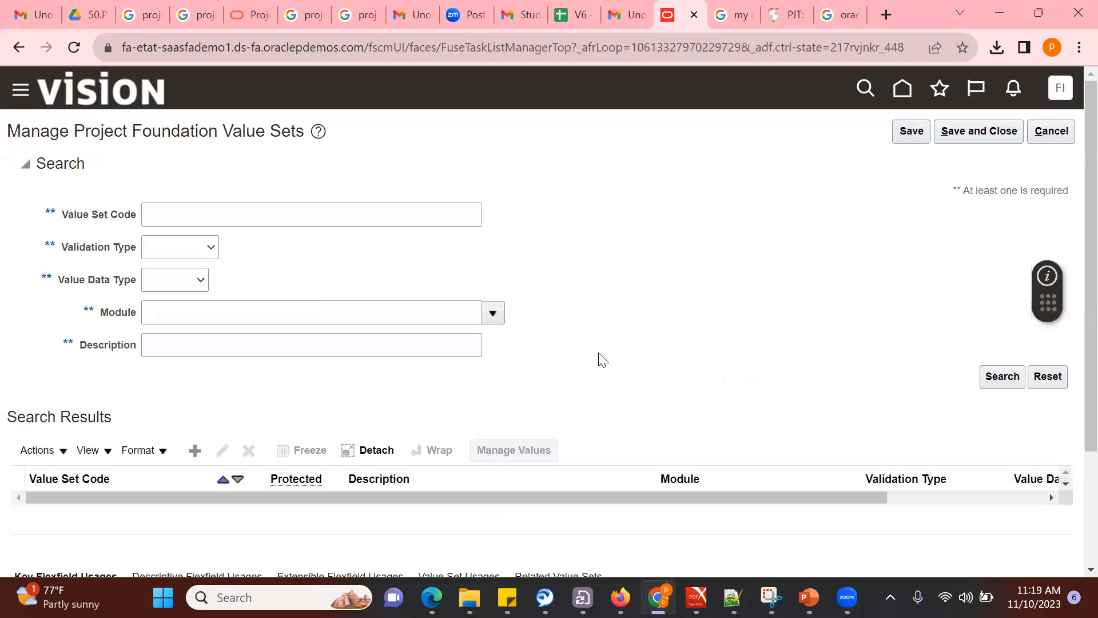
Step: Search for value sets in the Project Definition module and look over xx_product_category and PRG_MASTER_PROJECT
left_click(493, 313)
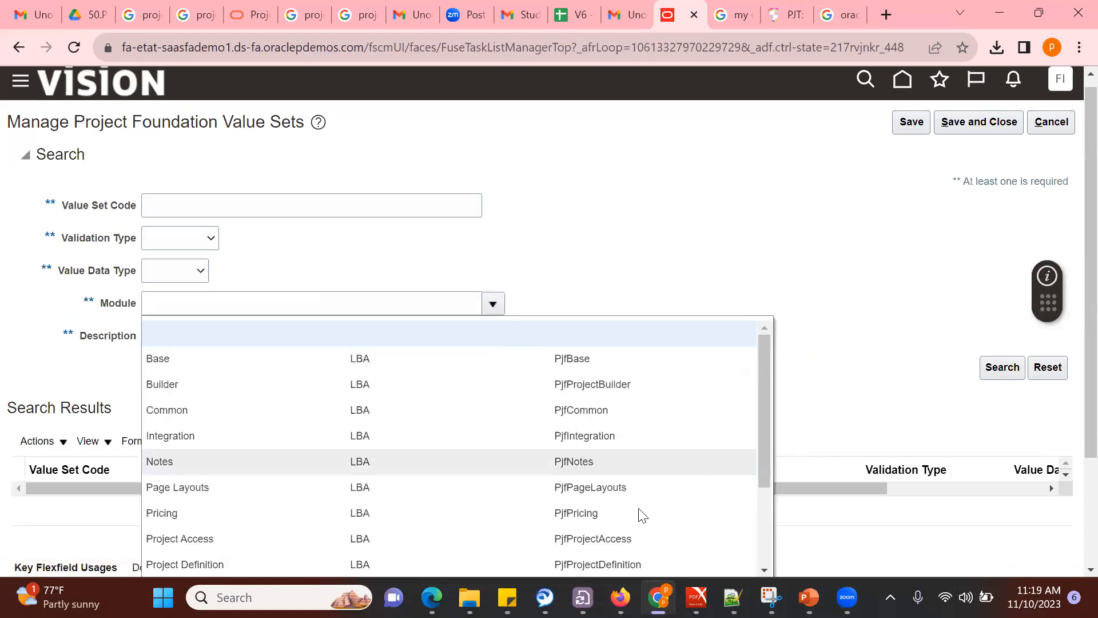
left_click(341, 561)
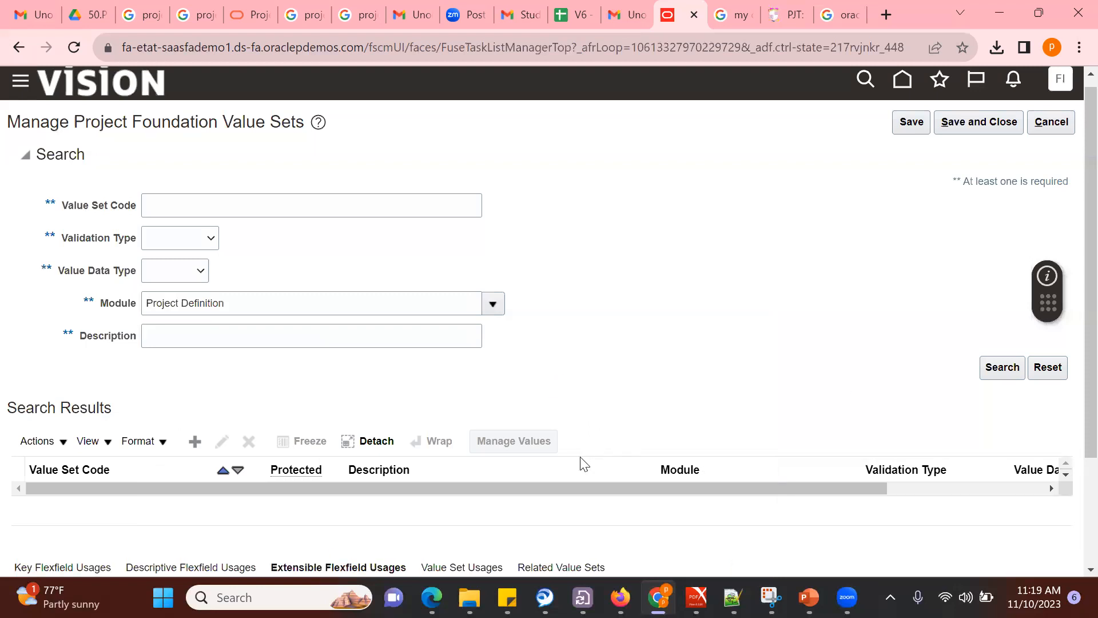
left_click(1006, 367)
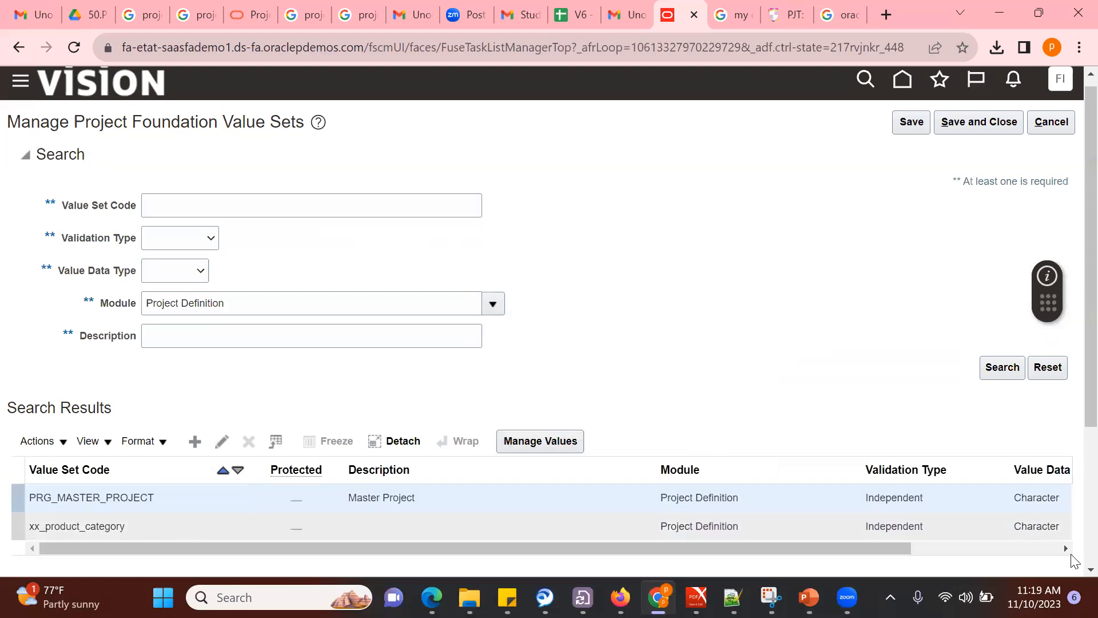
scroll(461, 457, "down", 2)
left_click(95, 388)
left_click(132, 359)
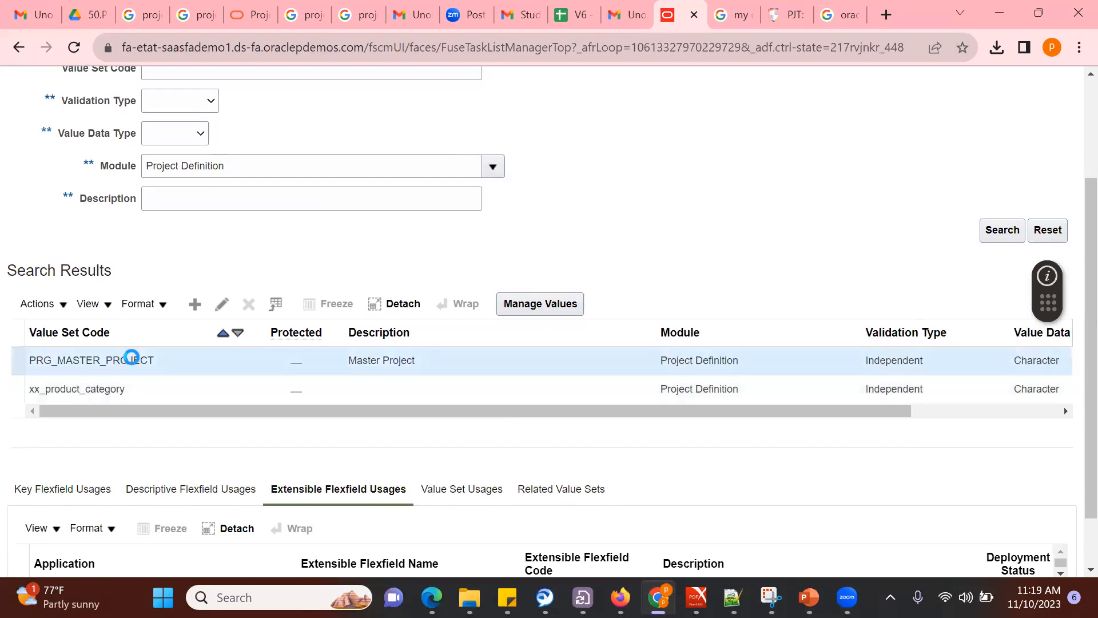
Step: Start a new value set with code XX_LOB, description Line of Business and module Project Definition
left_click(195, 304)
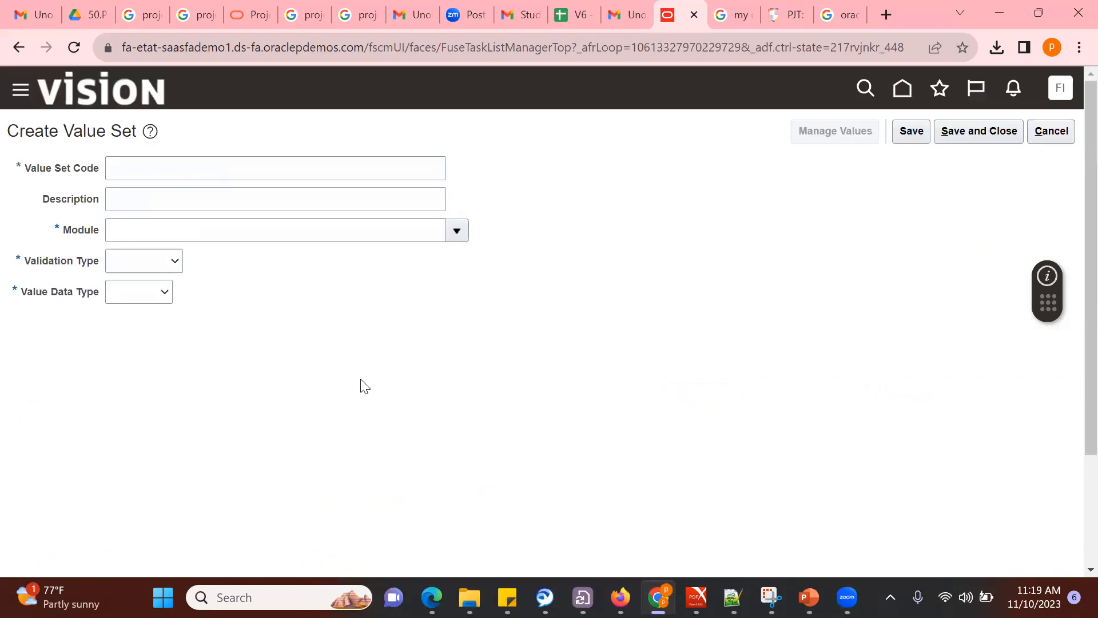
left_click(251, 174)
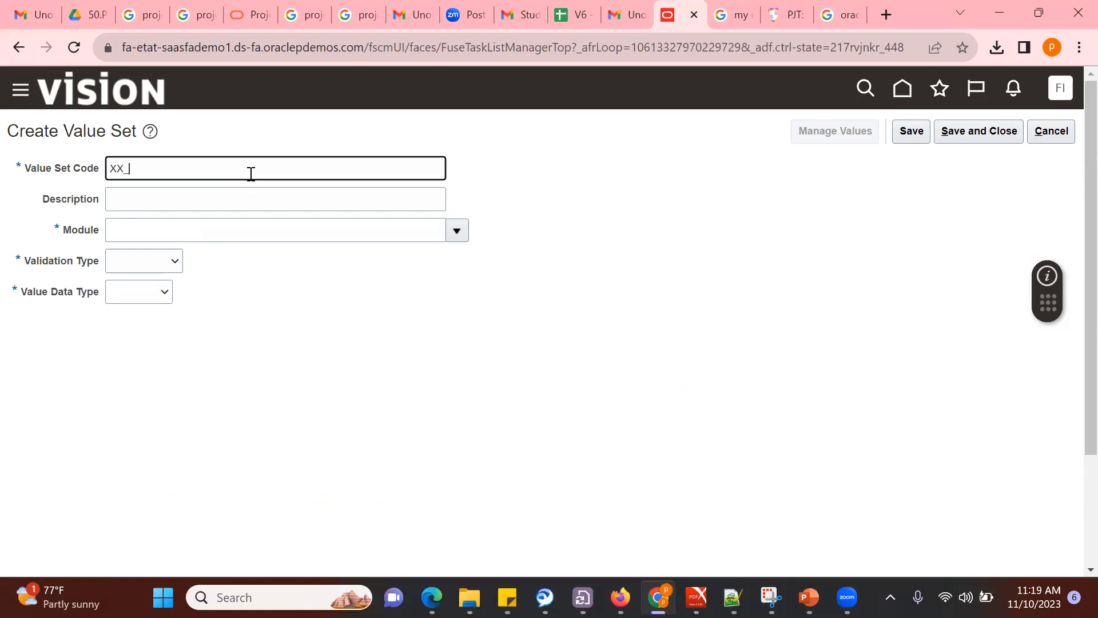
key("Tab")
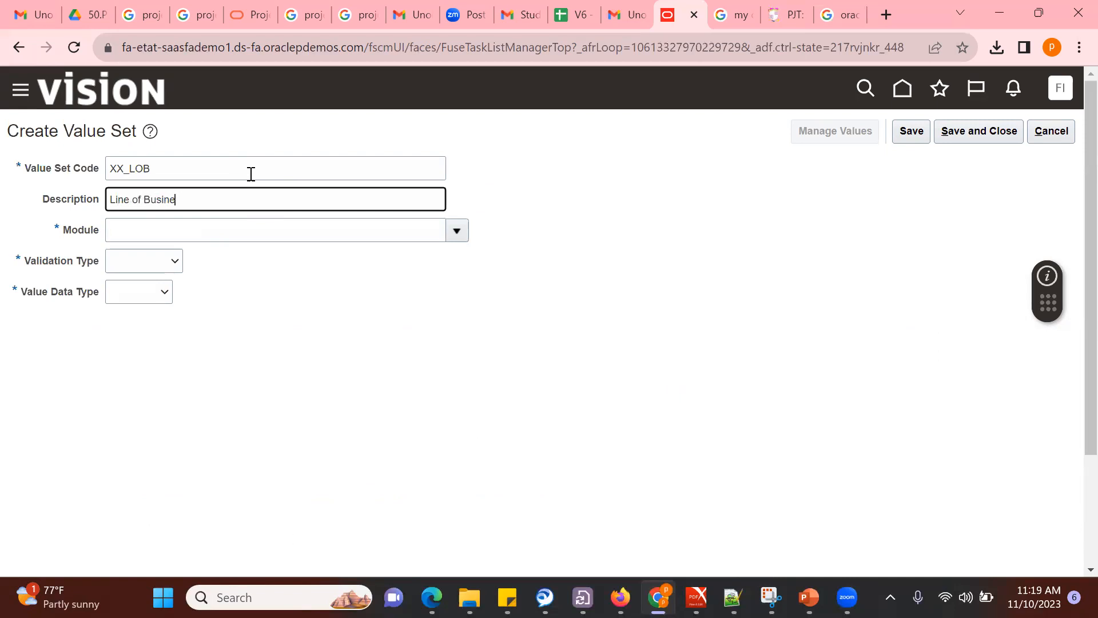
left_click(457, 236)
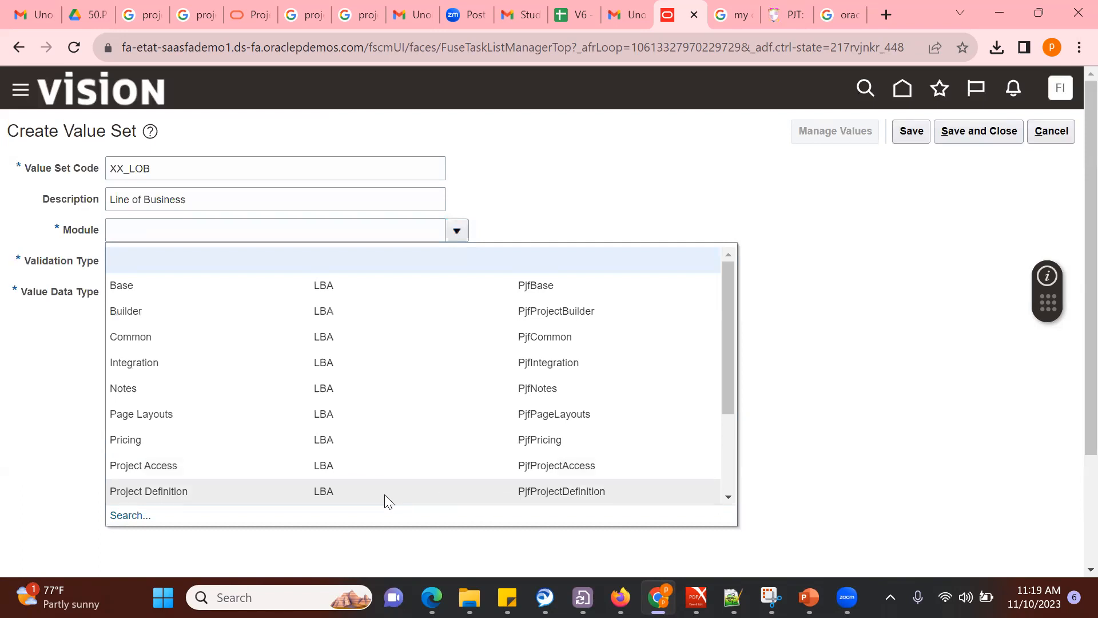
left_click(385, 493)
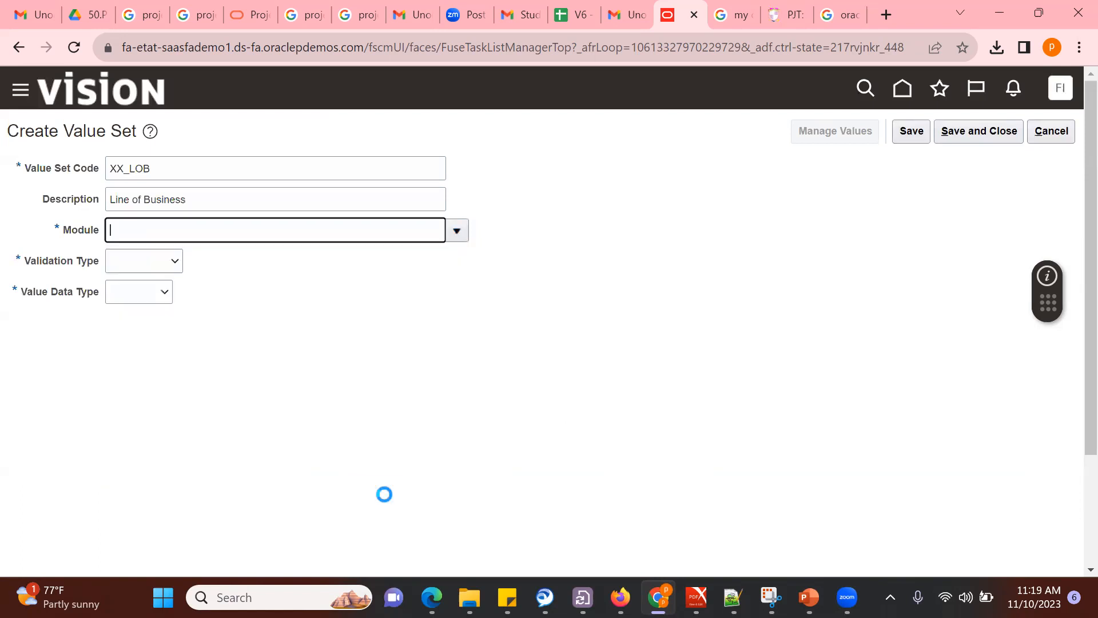
Step: Set the value set's validation type to Independent and its value data type to Character
left_click(167, 265)
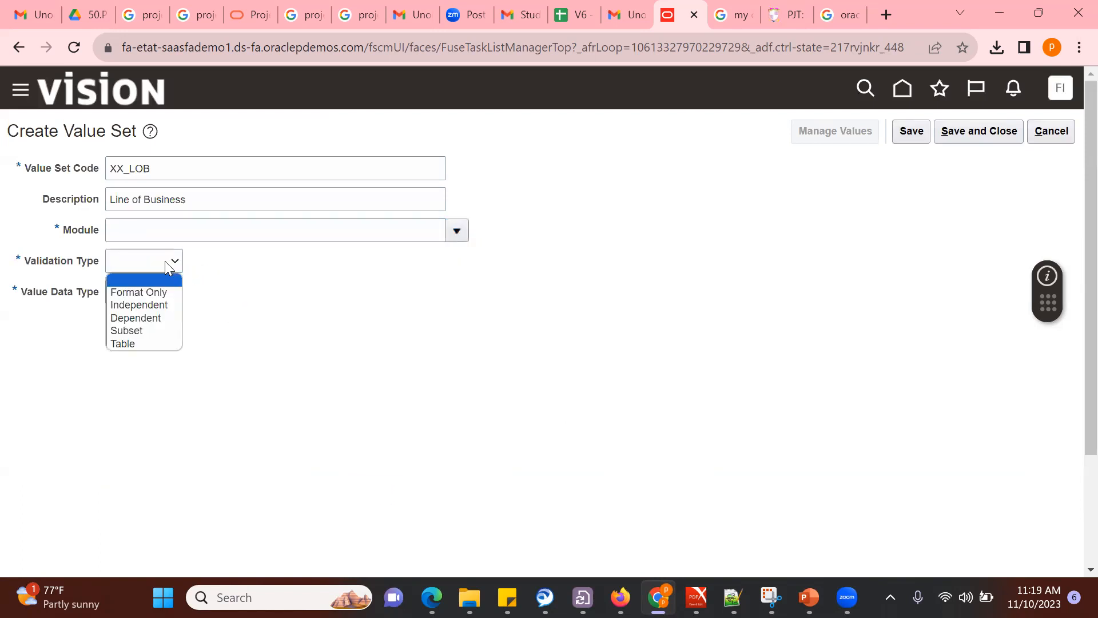
left_click(154, 306)
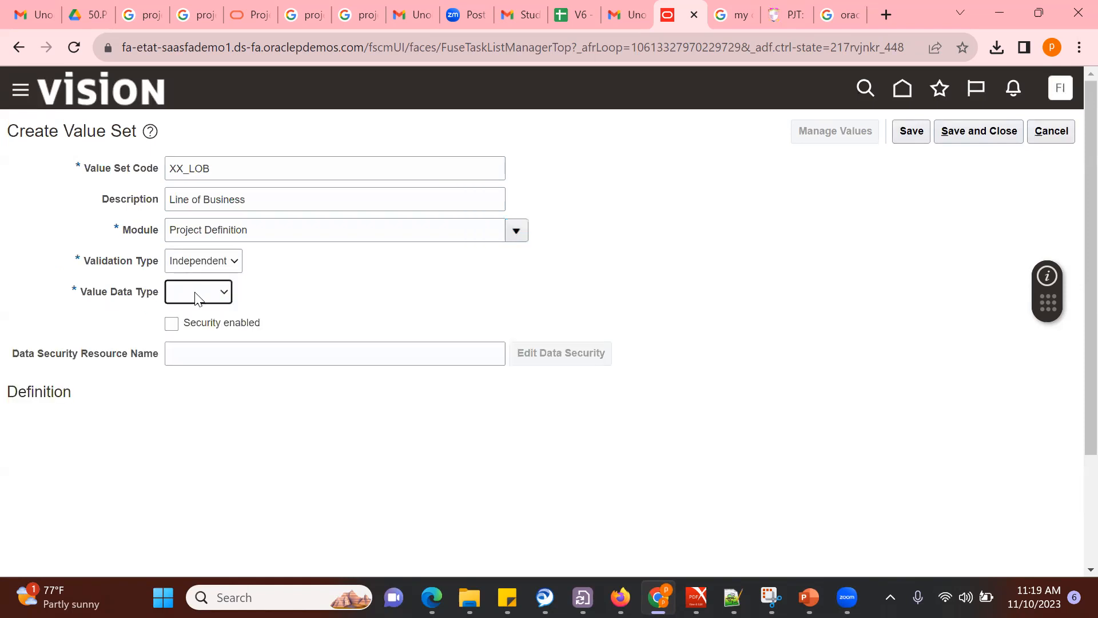
left_click(195, 297)
left_click(201, 320)
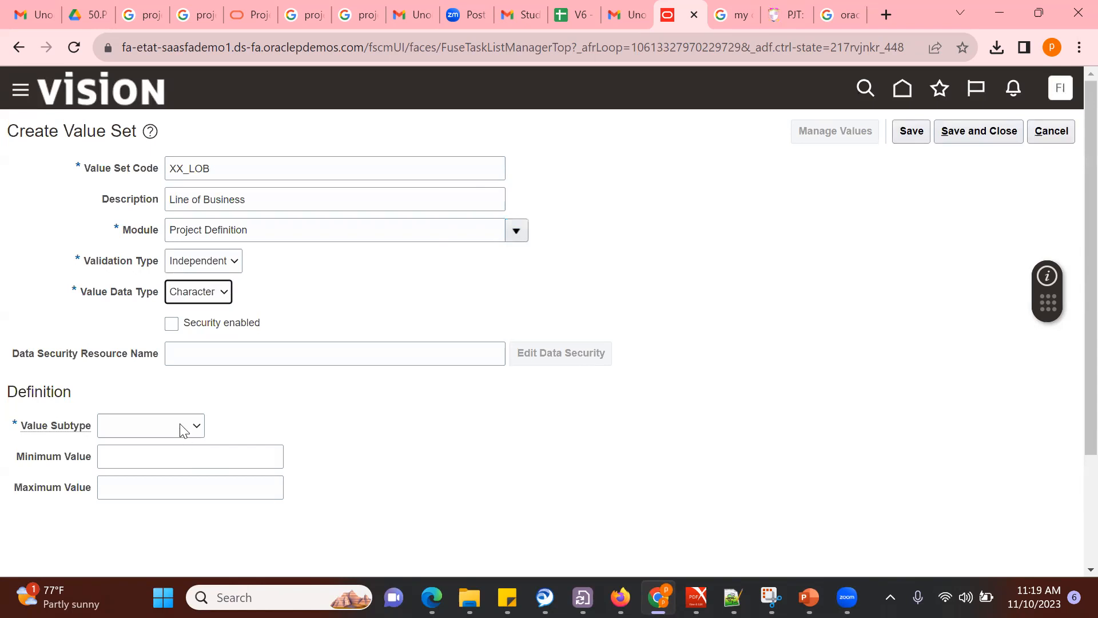
Step: Define the value subtype as Text with a maximum length of 150 and save the value set
left_click(182, 430)
left_click(165, 458)
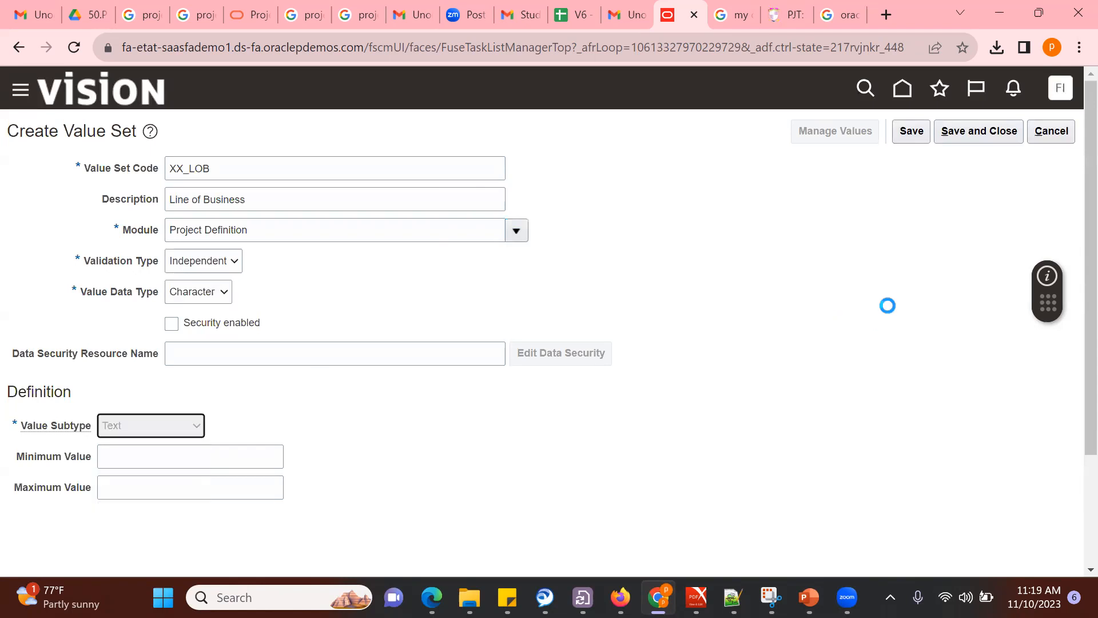
left_click(130, 460)
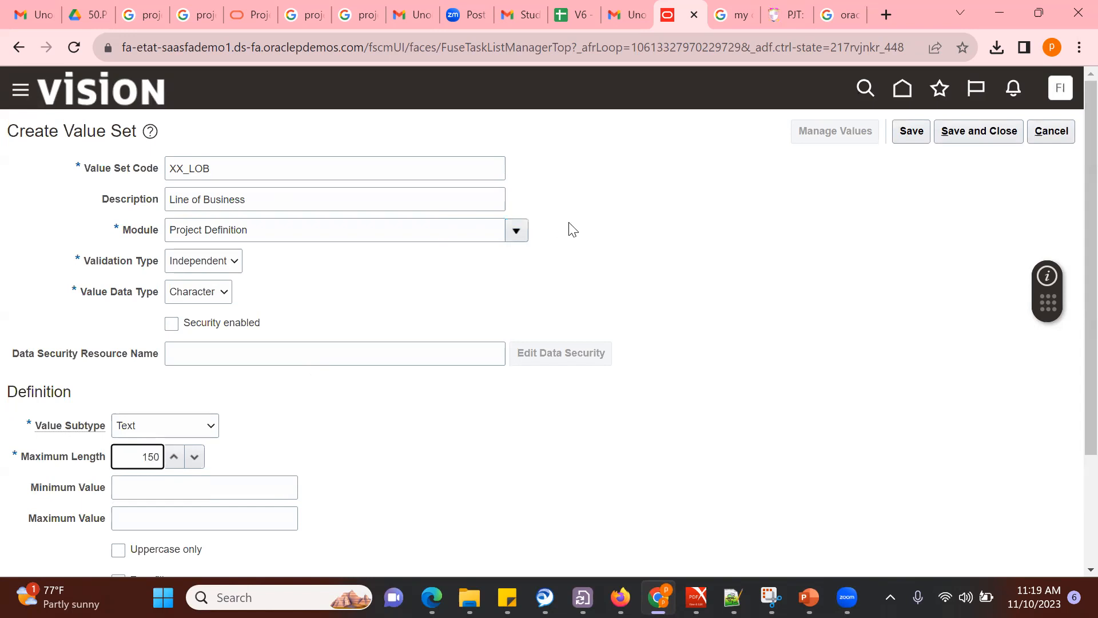
left_click(911, 134)
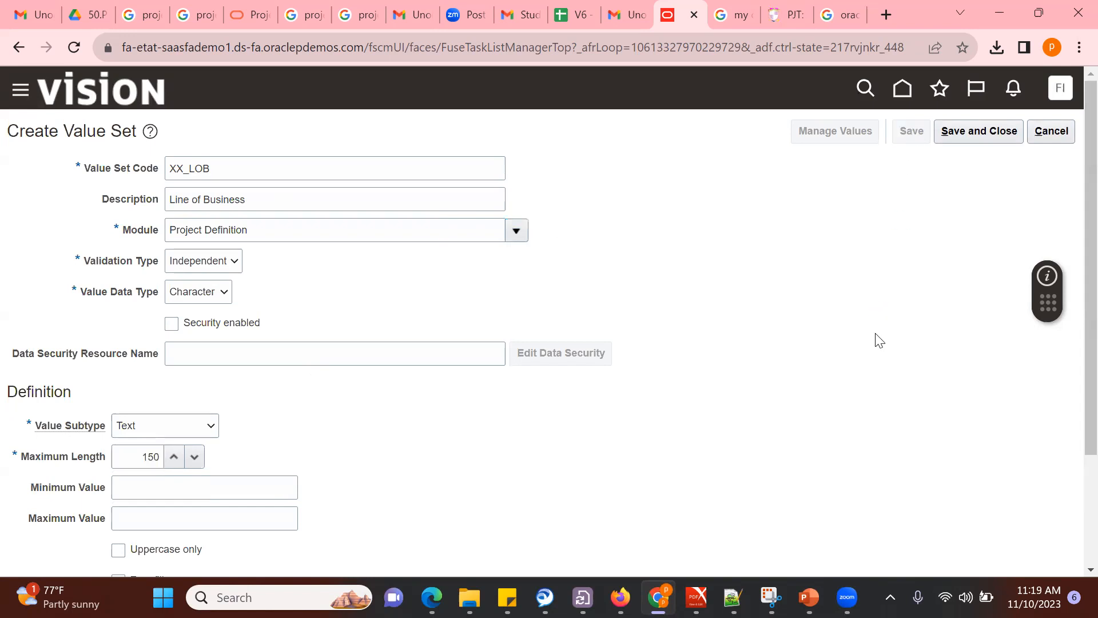
Step: Open the values of the XX_LOB value set and add the value Technical
left_click(840, 131)
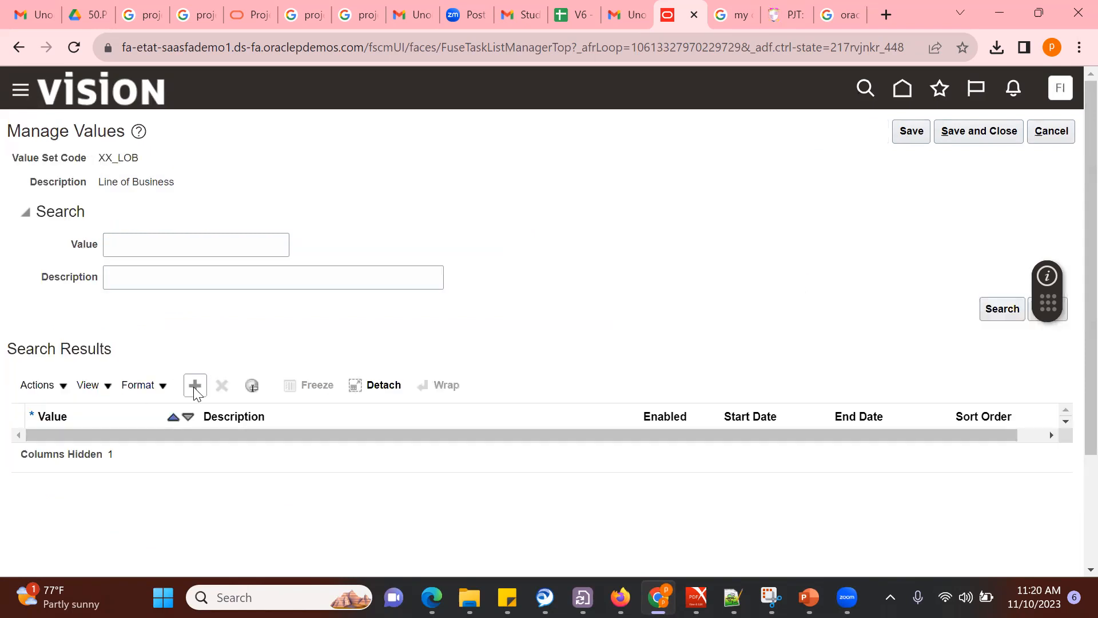
left_click(195, 387)
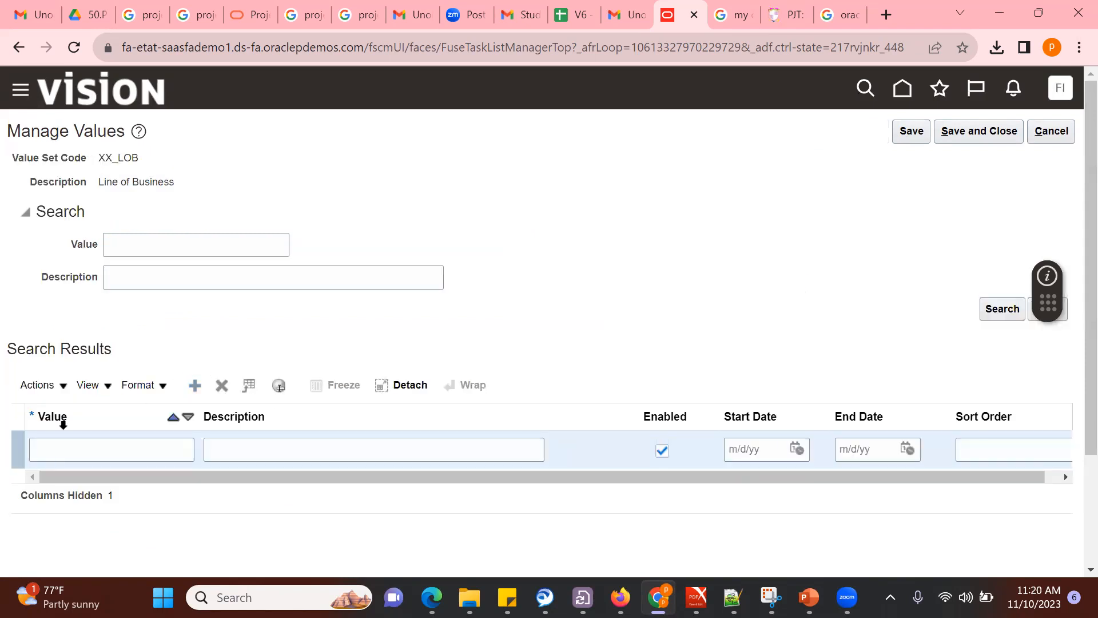
left_click(81, 456)
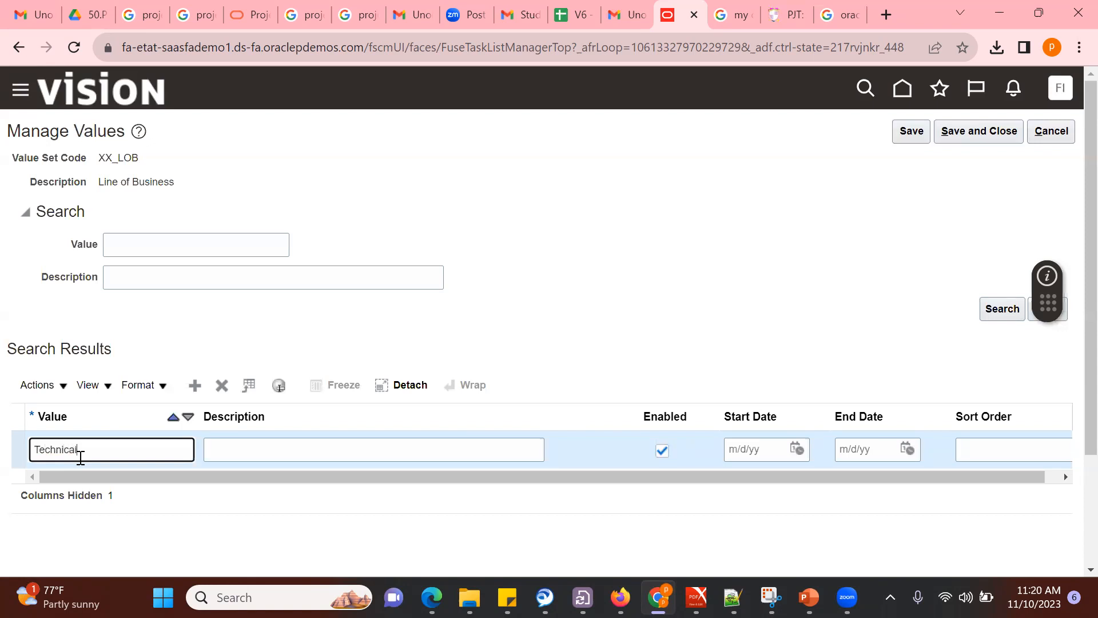
Step: Add the values HR, Admin and Research to the XX_LOB value set
left_click(195, 386)
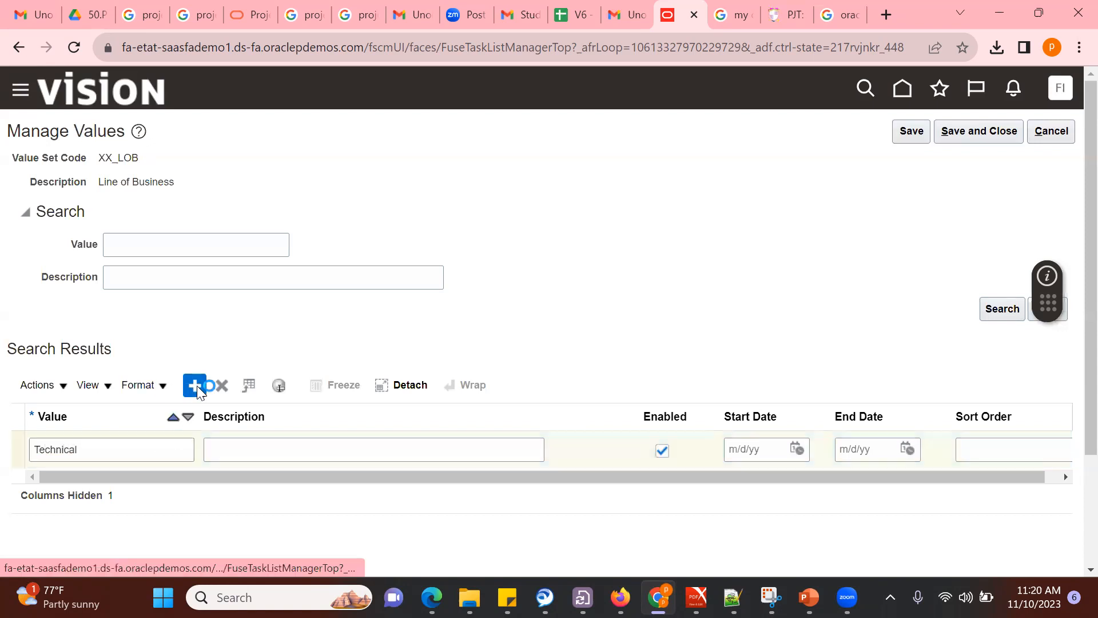
left_click(147, 443)
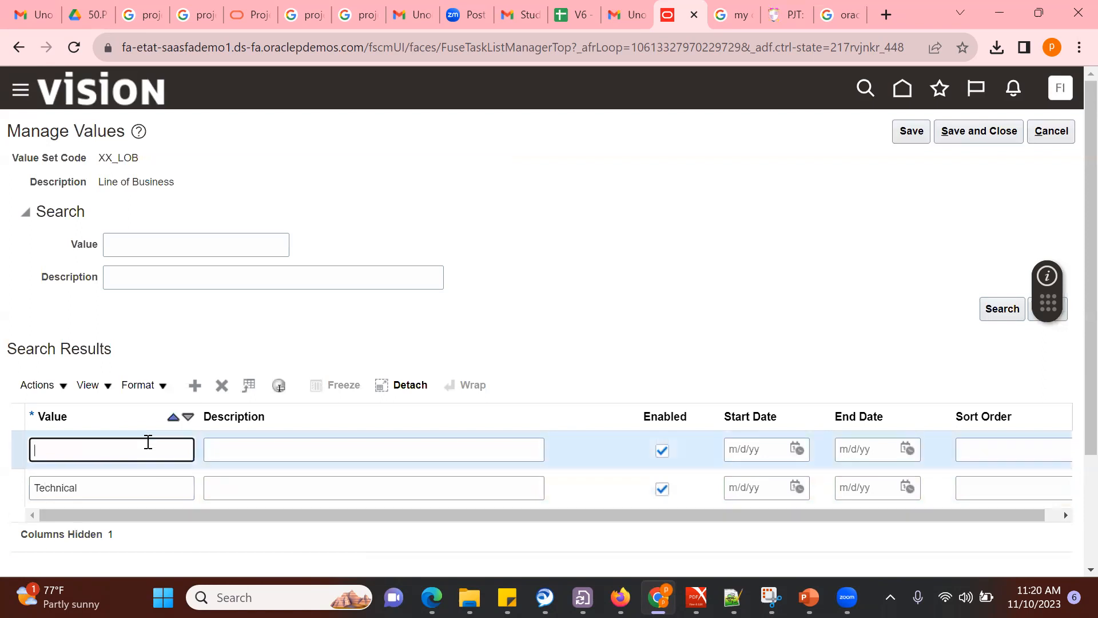
left_click(195, 387)
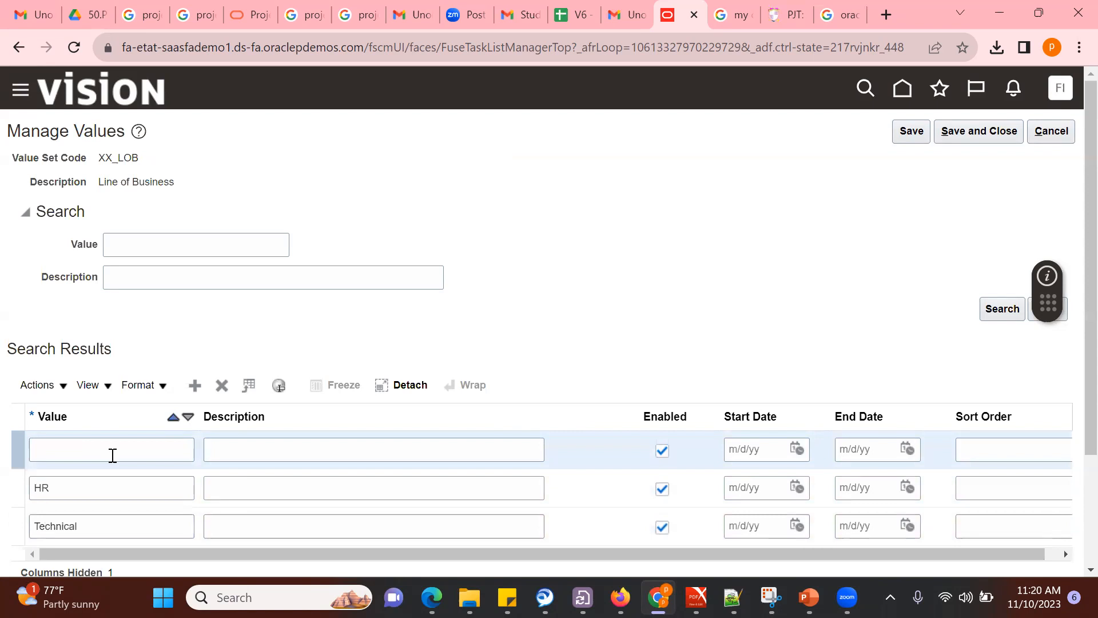
left_click(113, 455)
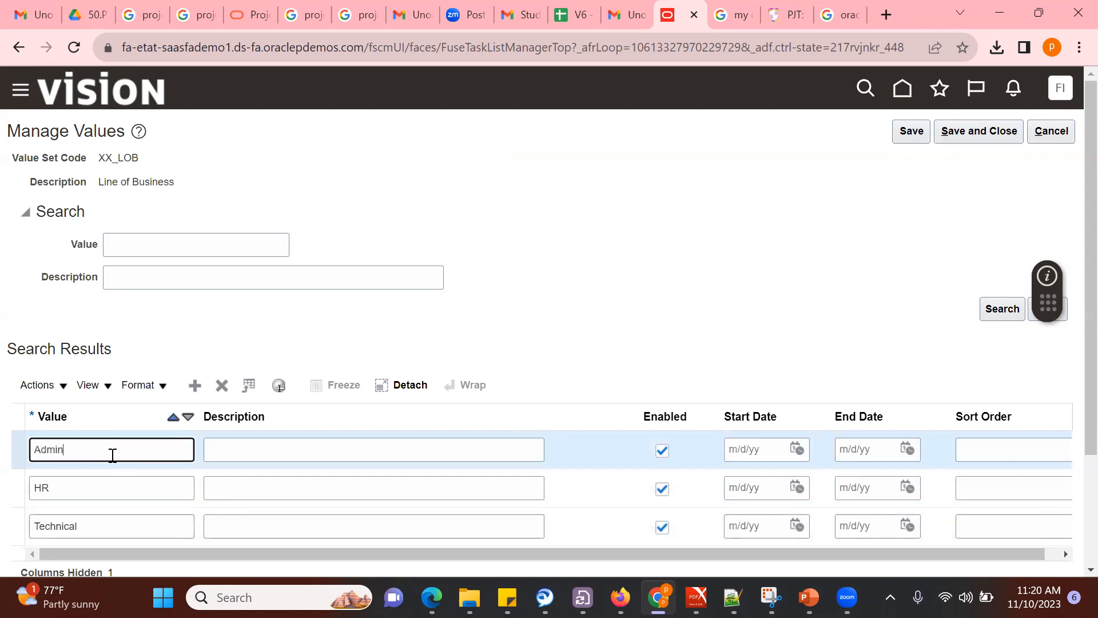
left_click(195, 385)
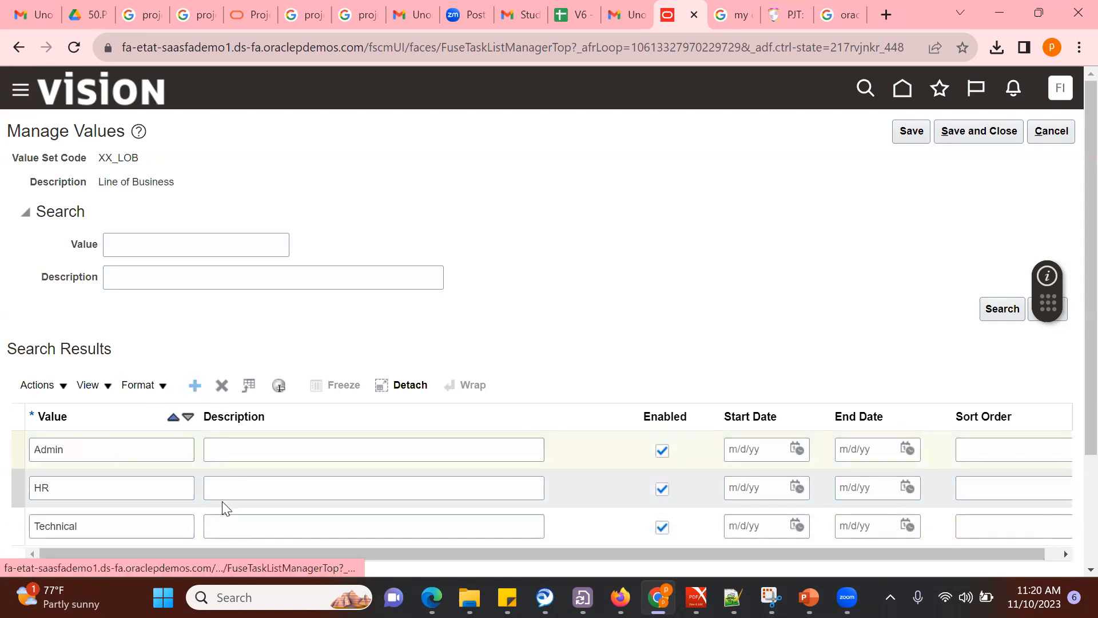
left_click(127, 448)
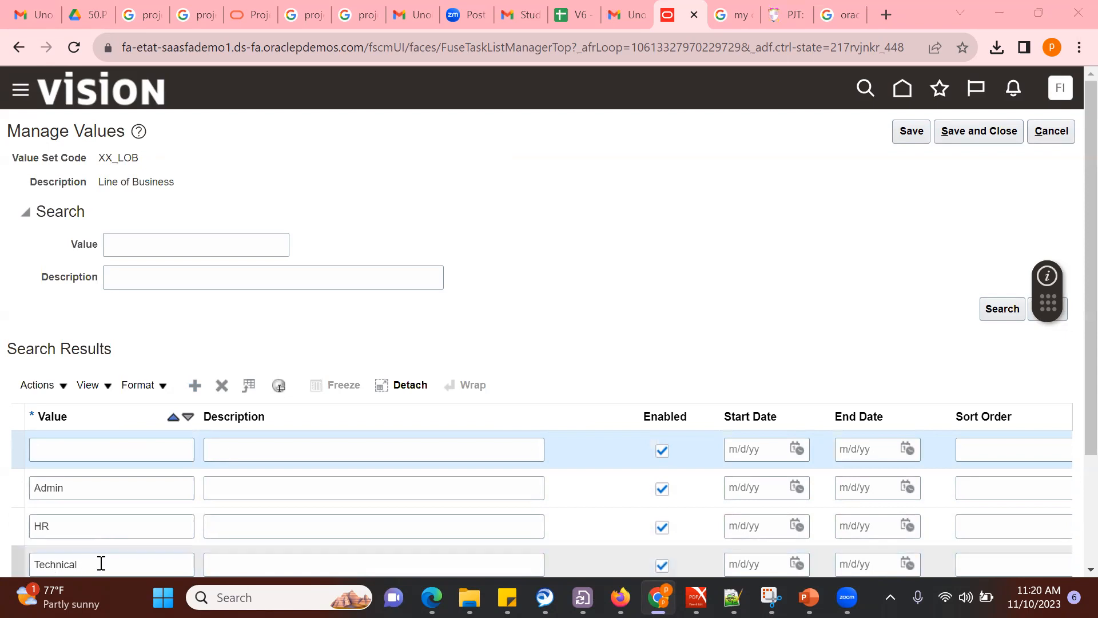
left_click(106, 444)
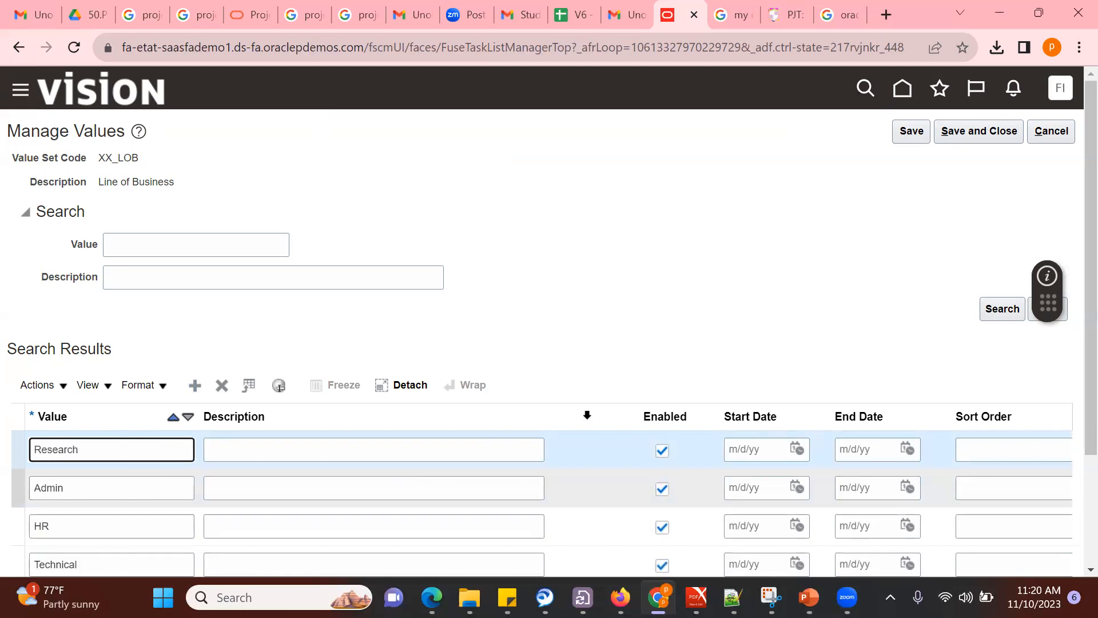
Step: Save and close the XX_LOB values and the project foundation value sets
left_click(966, 133)
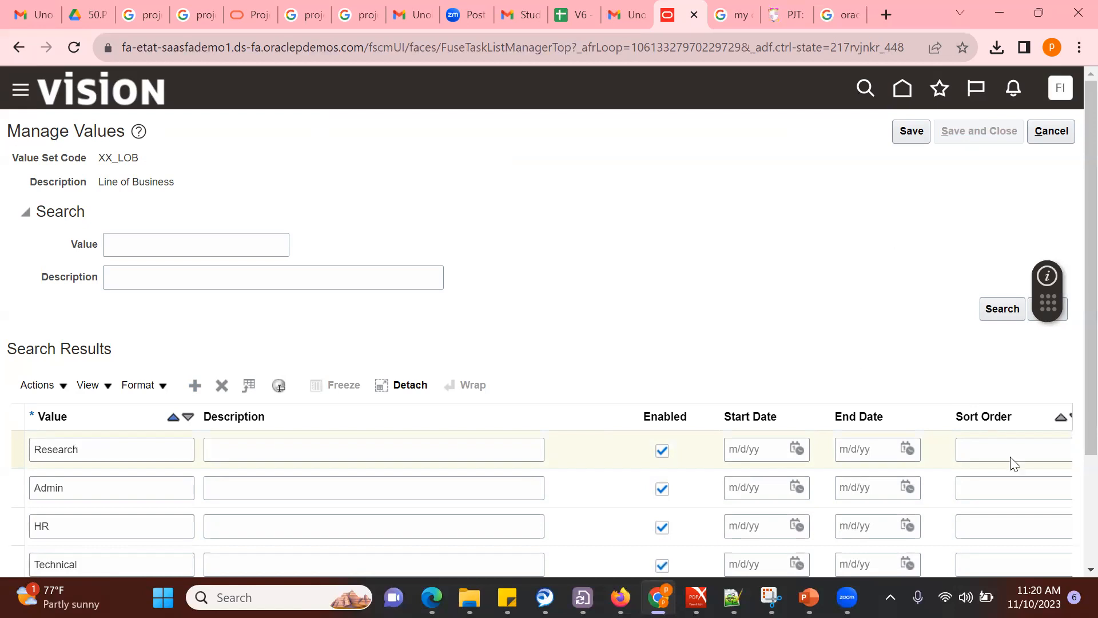
left_click(974, 131)
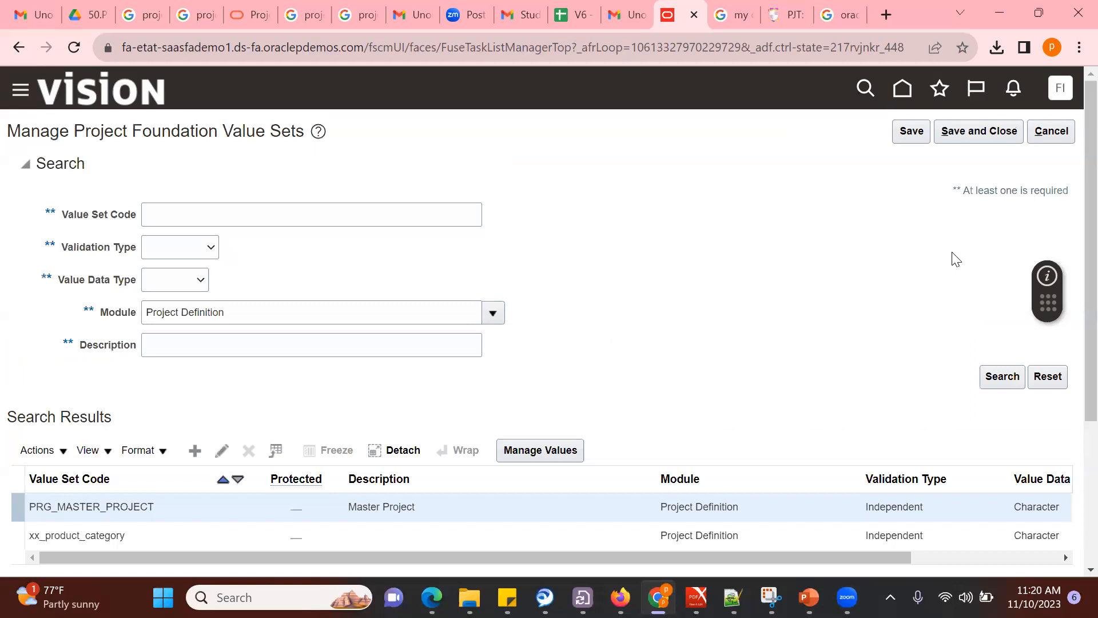
left_click(989, 122)
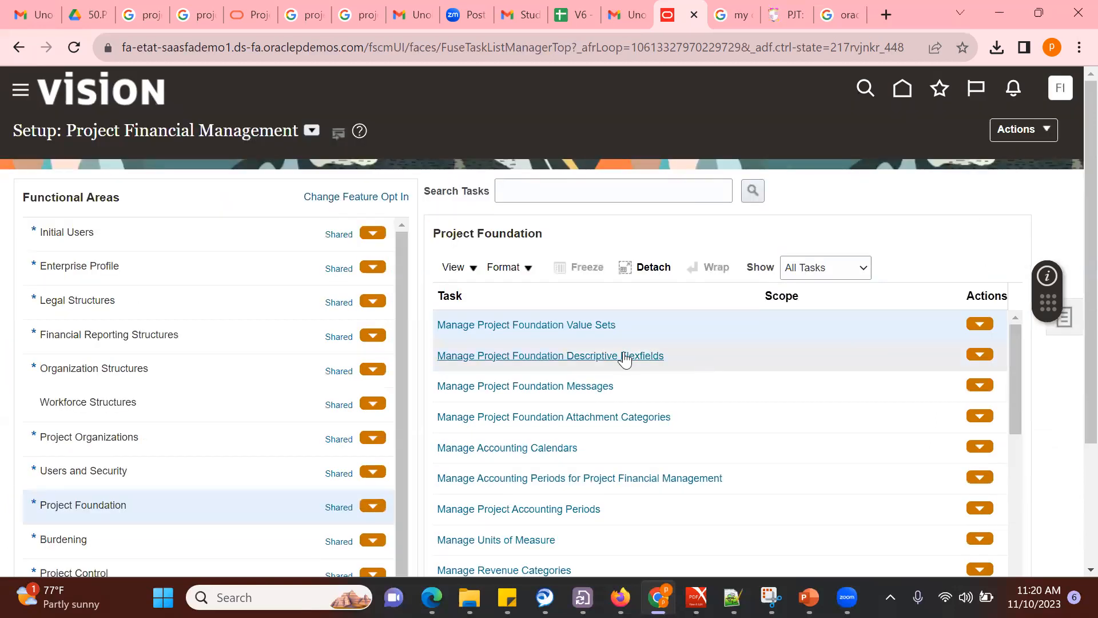
Step: Open the Manage Project Foundation Descriptive Flexfields task and search for flexfields in the Project Definition module
left_click(625, 357)
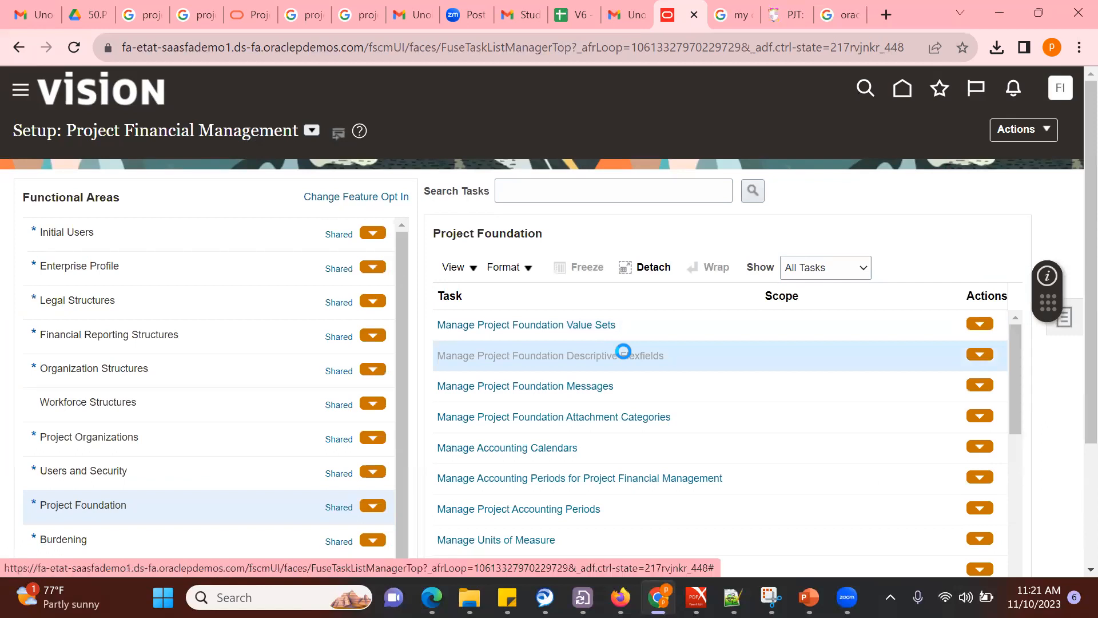
left_click(197, 203)
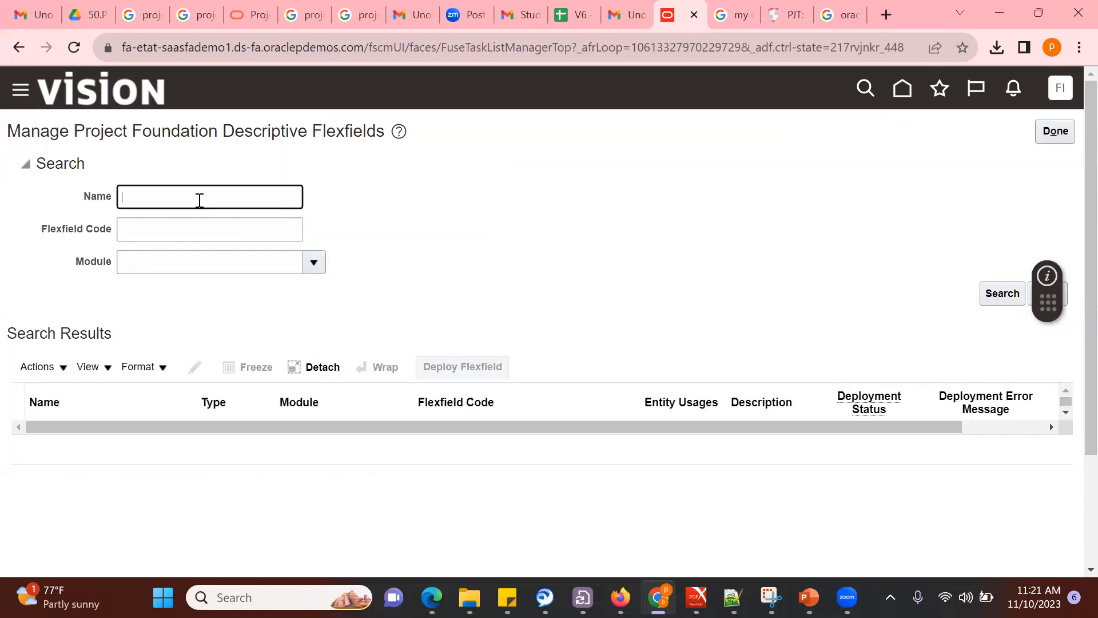
left_click(316, 262)
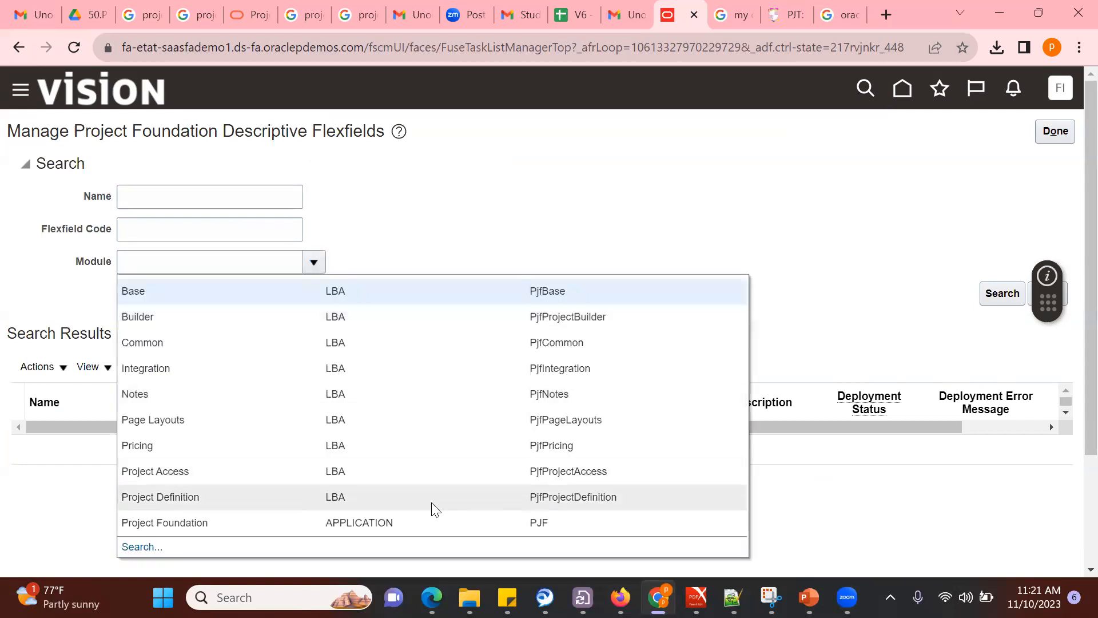
left_click(423, 497)
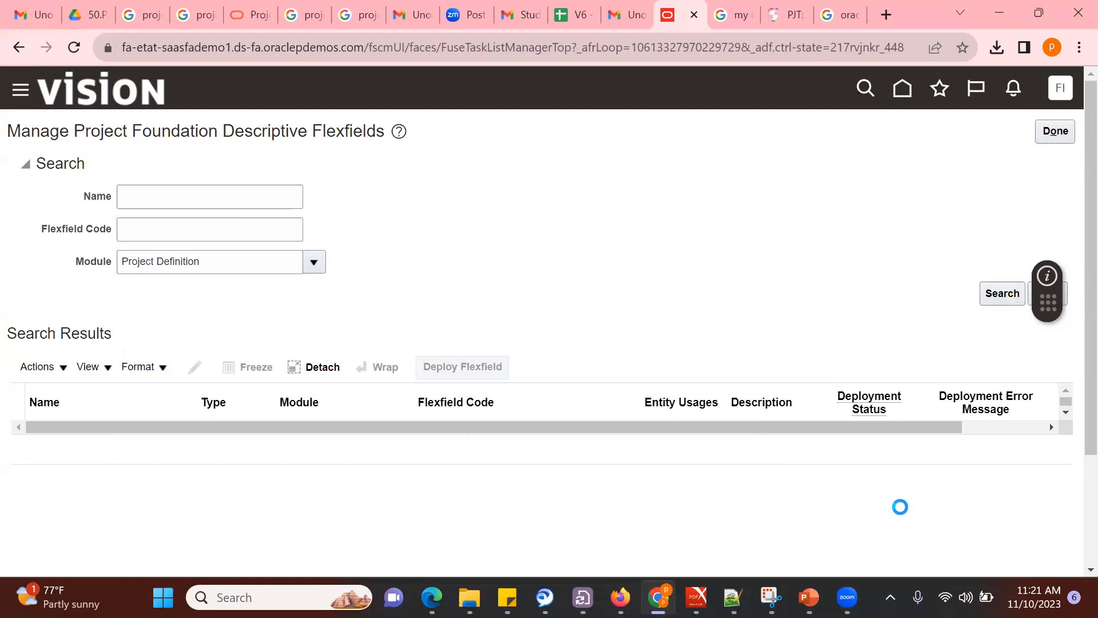
scroll(1073, 498, "down", 3)
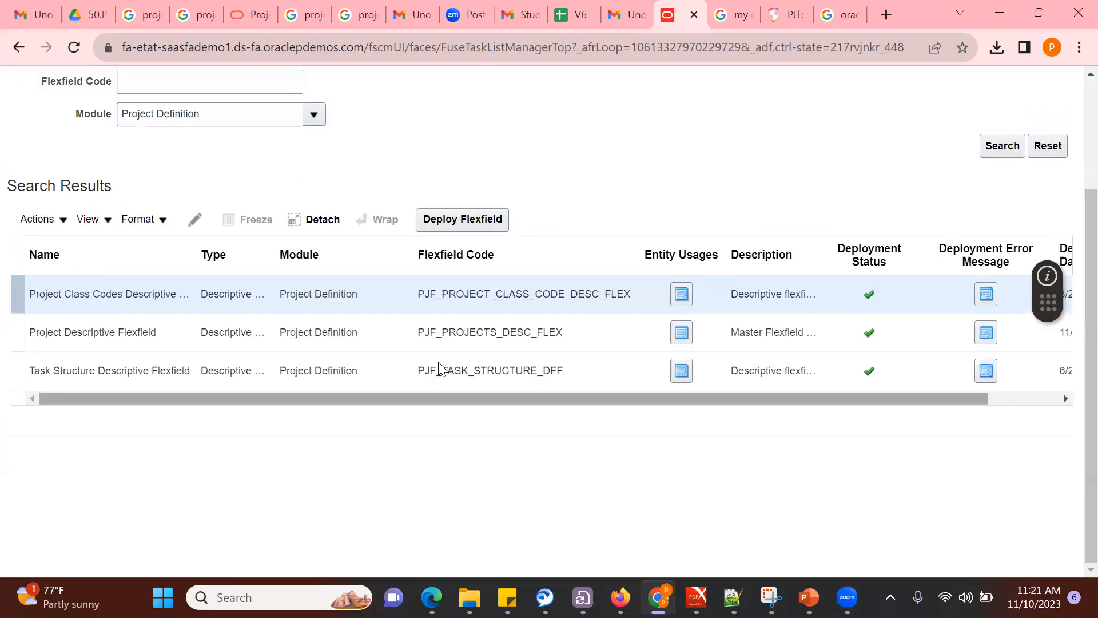
Step: Open the Project Descriptive Flexfield for editing and start a new global segment
left_click(94, 324)
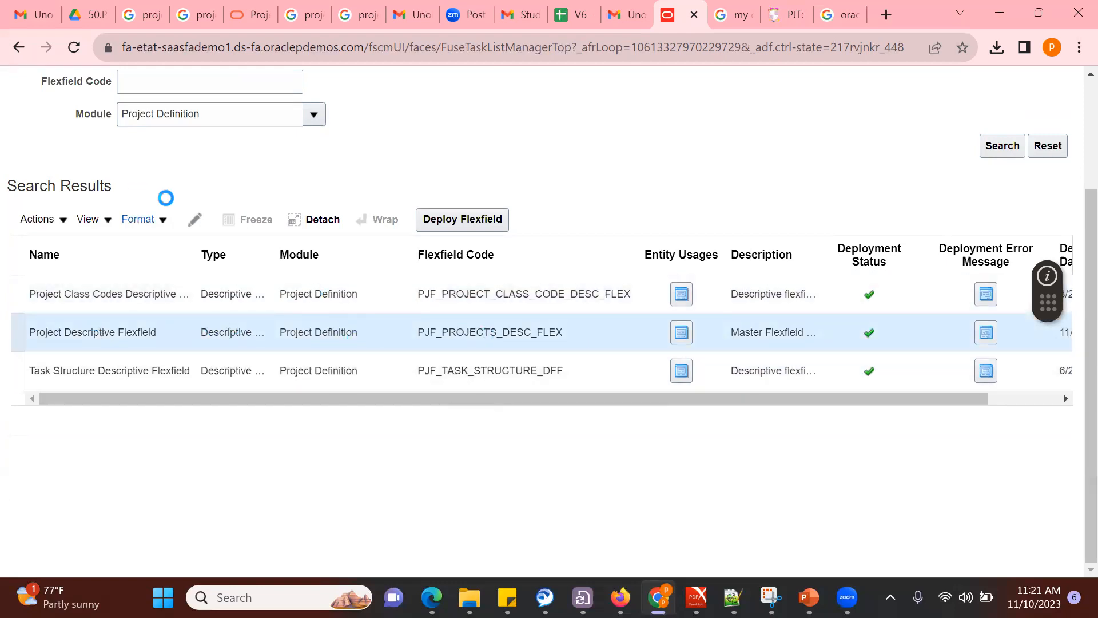
left_click(193, 223)
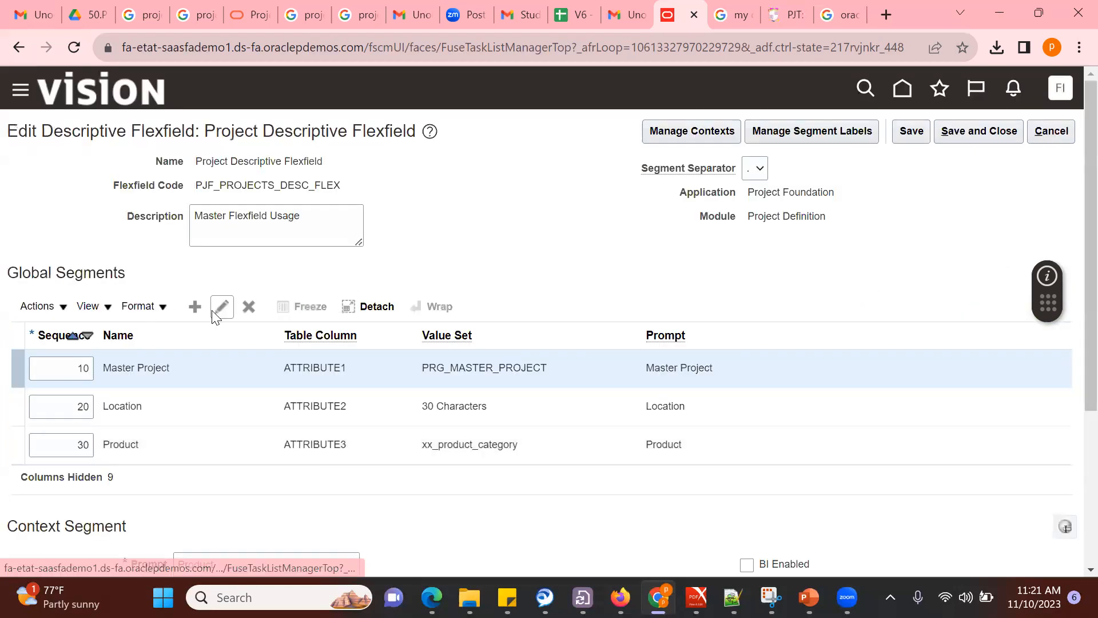
left_click(195, 307)
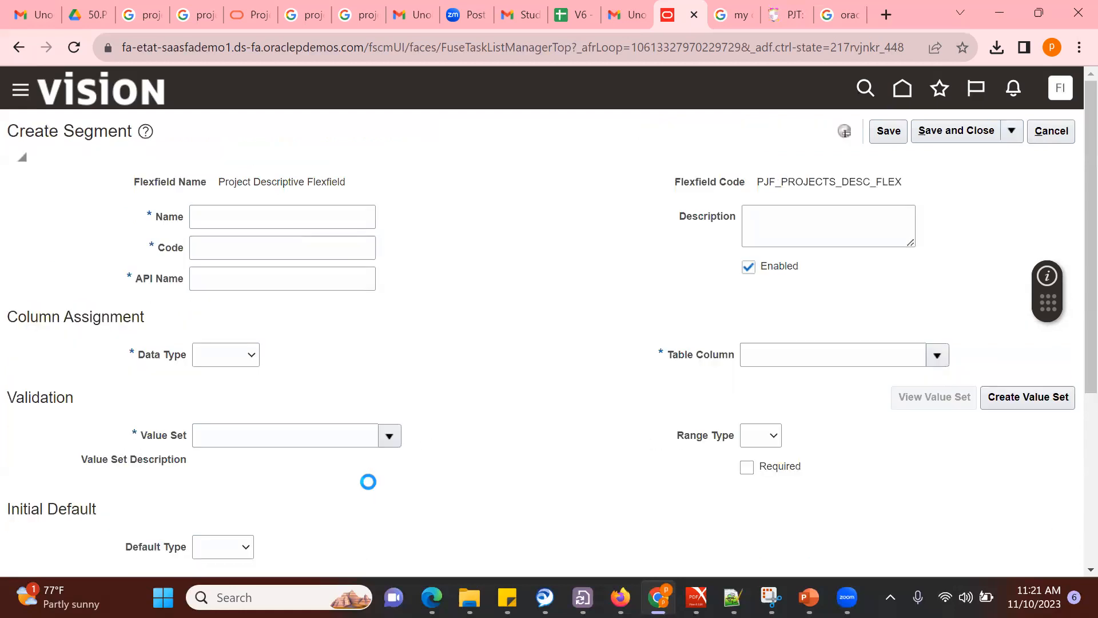
Step: Enter LineOfBus as the segment's name, with matching code and API name, and set its data type to Character
left_click(266, 211)
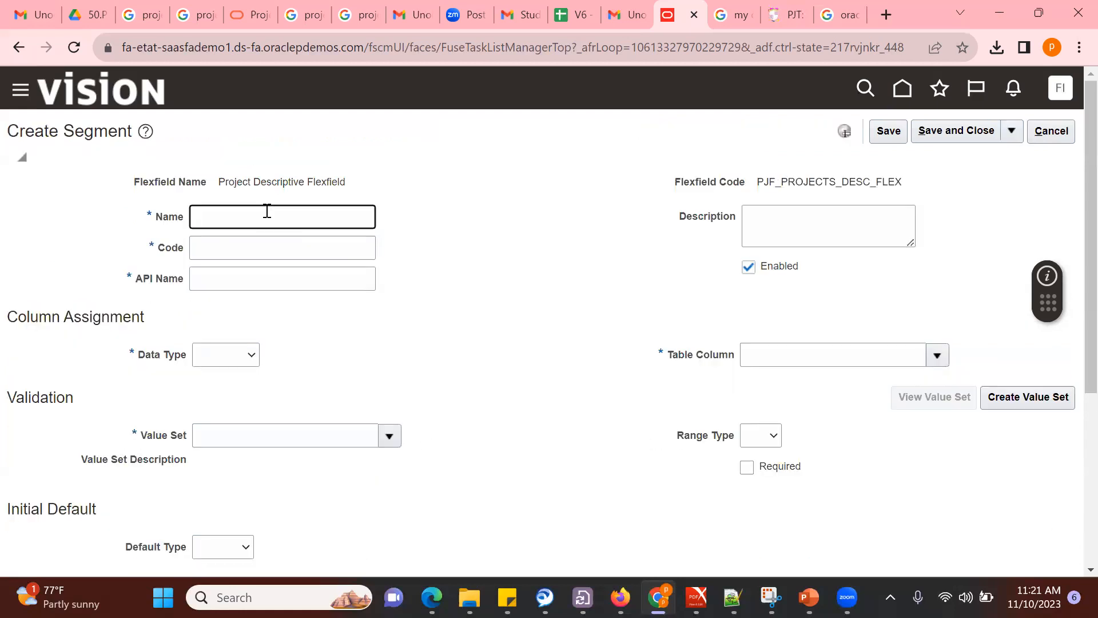
type("LineOfBus")
left_click(269, 264)
left_click(288, 247)
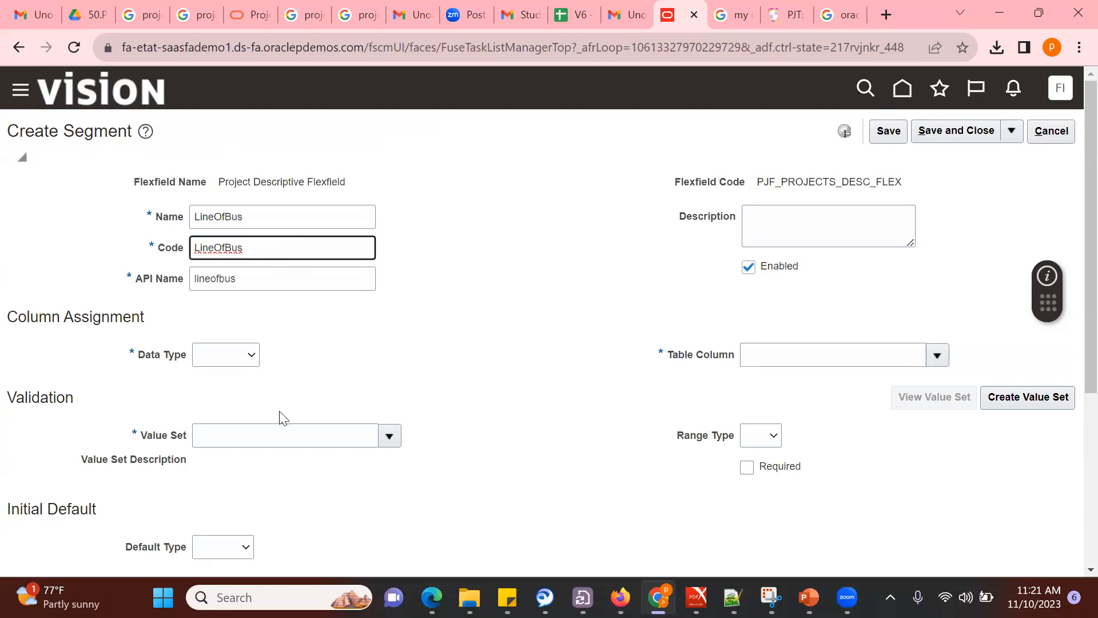
left_click(250, 356)
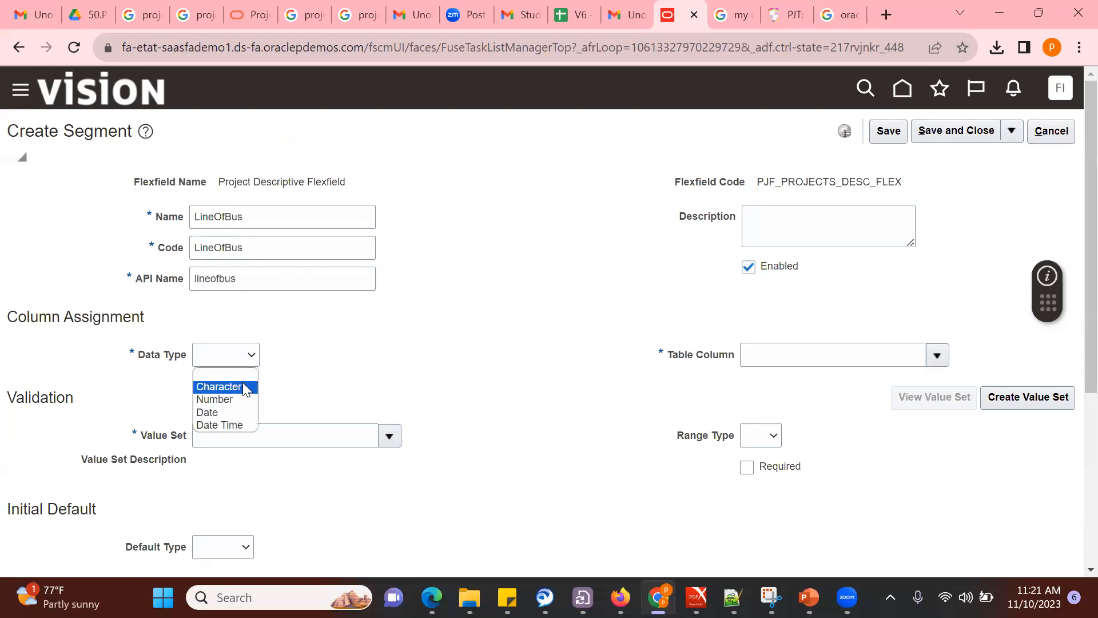
left_click(246, 385)
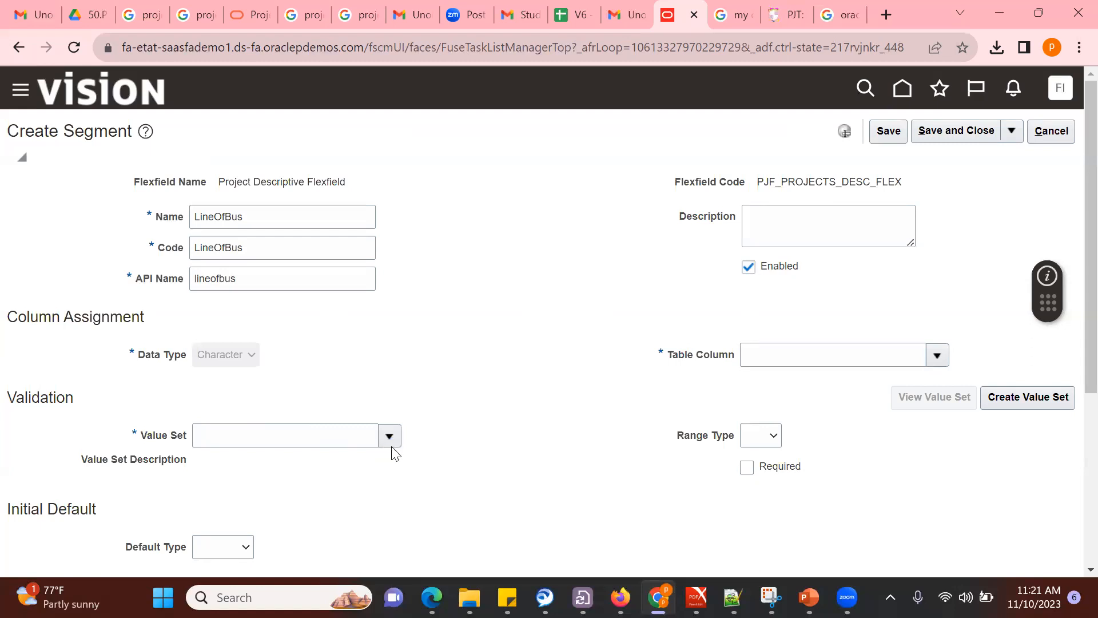
Step: Search the value sets for xx and assign XX_LOB to the segment
left_click(265, 433)
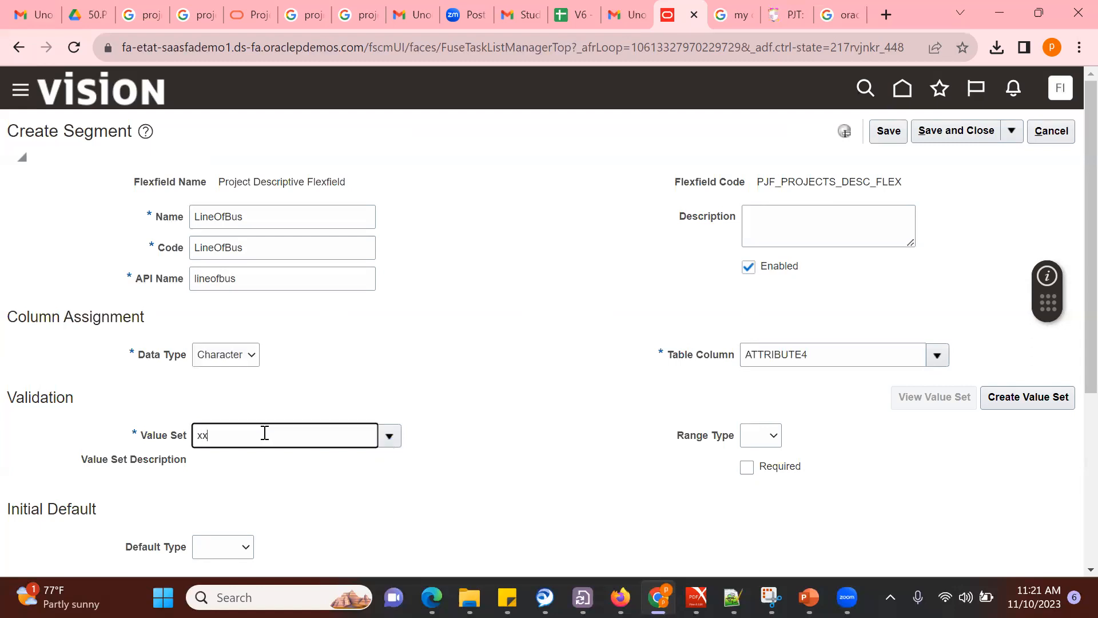
type("xx")
key("Tab")
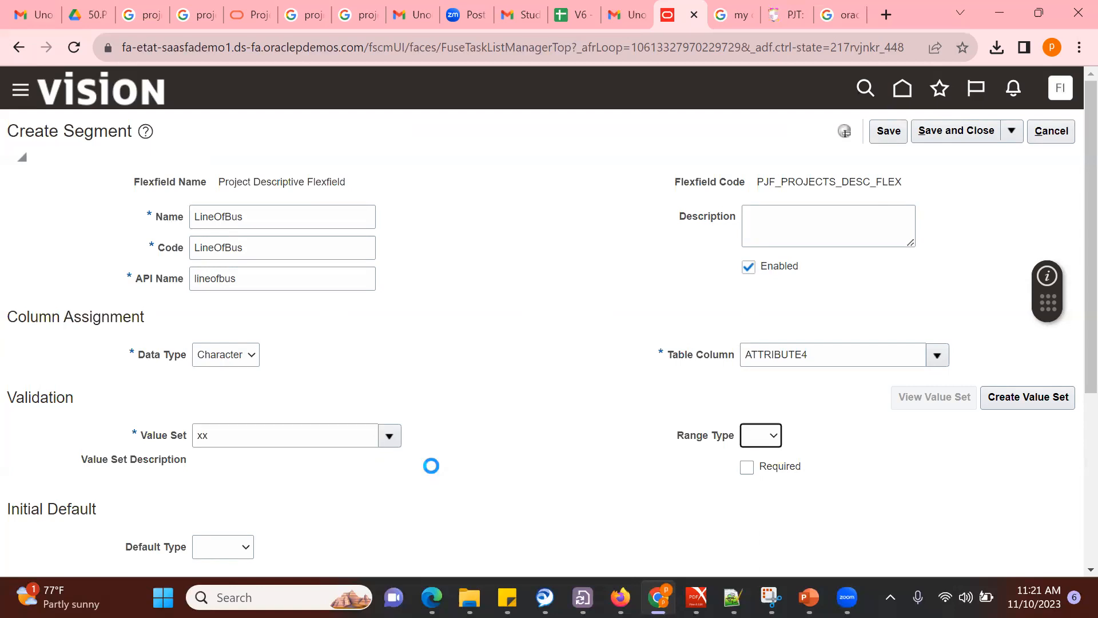
left_click(342, 385)
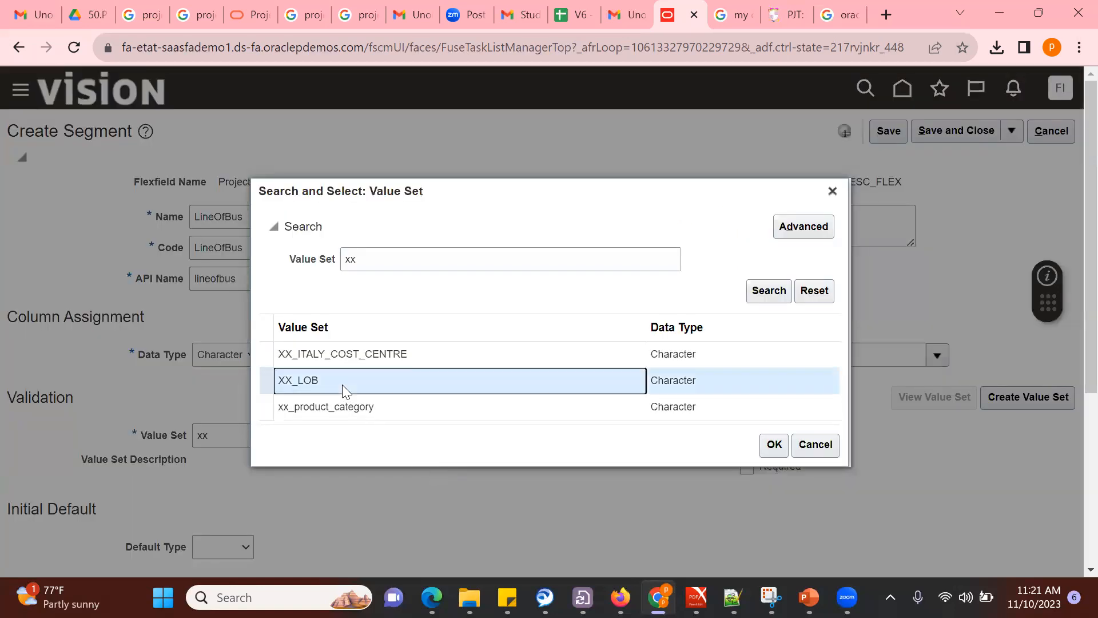
left_click(775, 444)
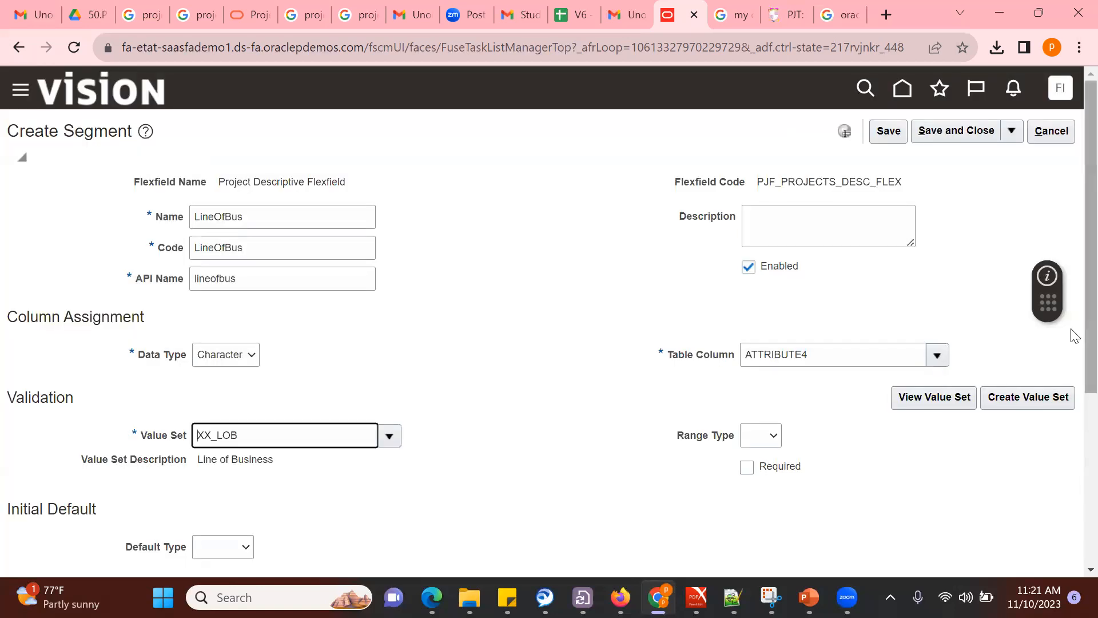
Step: Set the segment's display prompt to Line of Business, then save and close the segment
scroll(1073, 344, "down", 5)
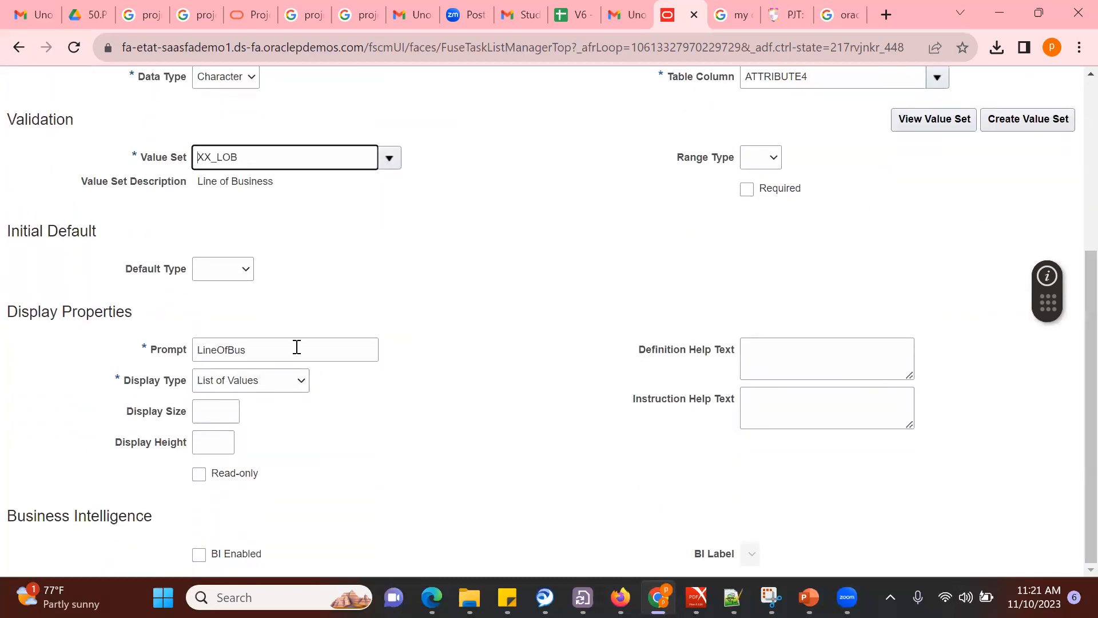
left_click(297, 347)
key("BackSpace")
key("BackSpace")
key("BackSpace")
key("BackSpace")
type("of Business")
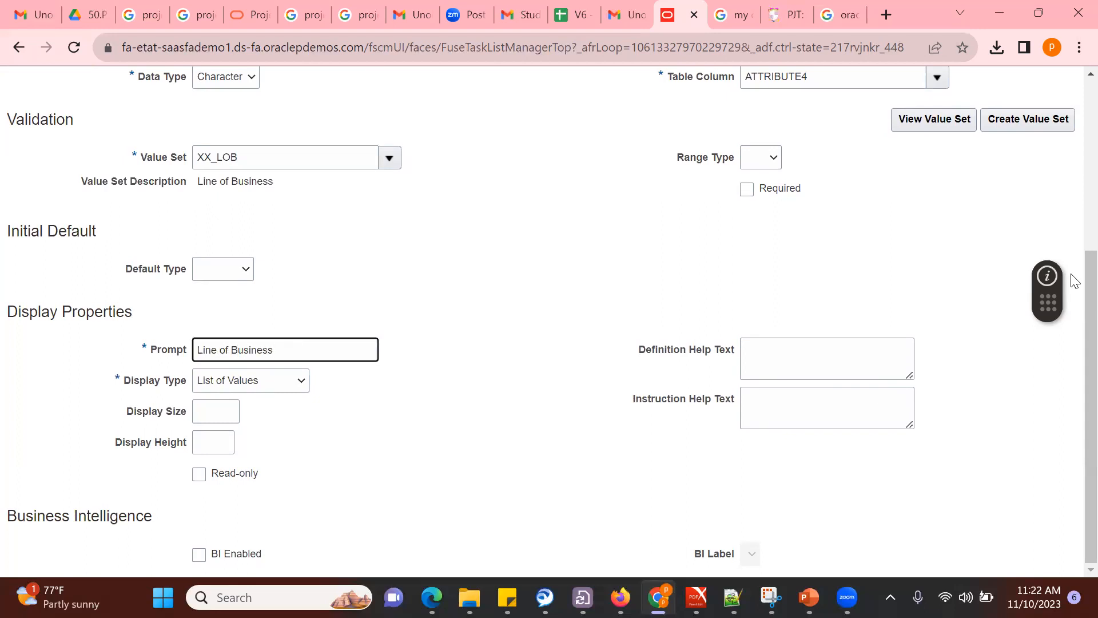
scroll(1074, 202, "up", 5)
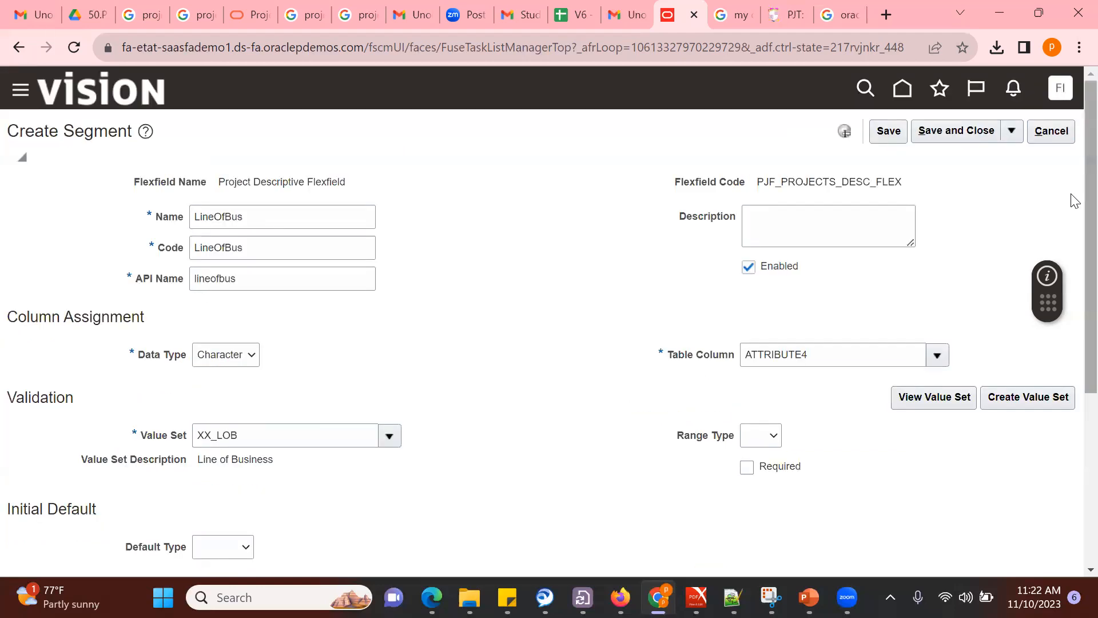
left_click(957, 131)
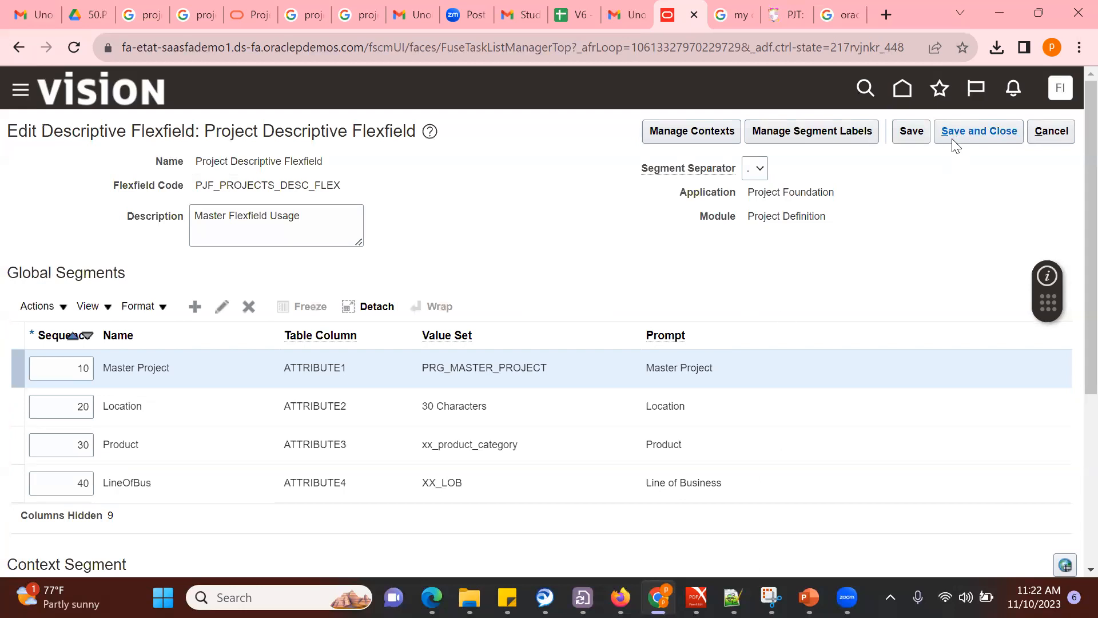
Step: Save and close the Project Descriptive Flexfield and deploy it
left_click(963, 131)
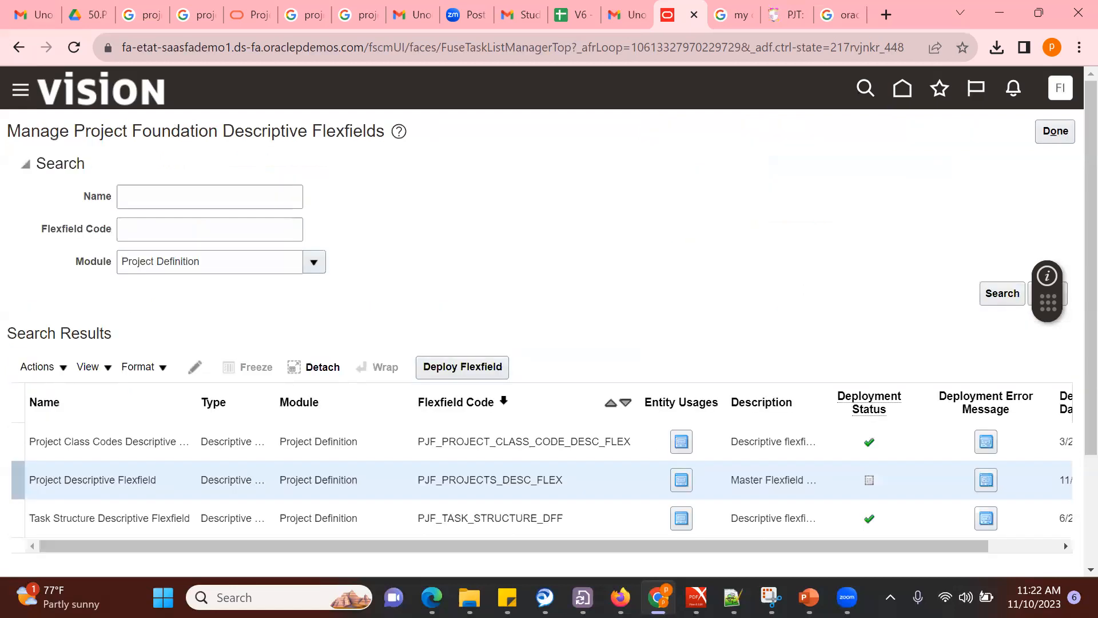
left_click(458, 369)
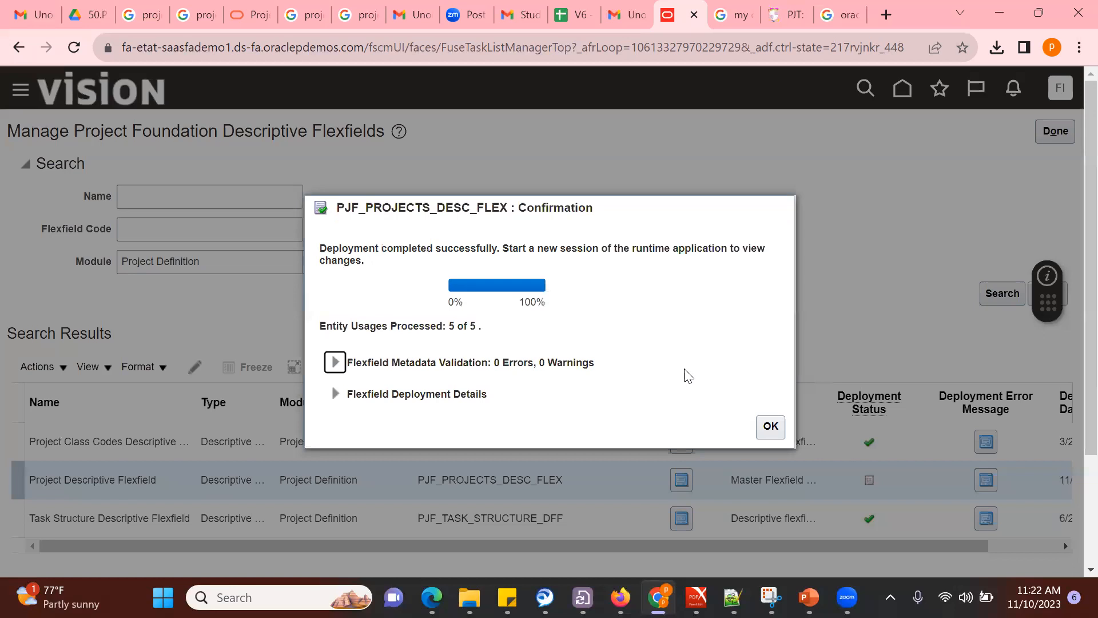
left_click(770, 426)
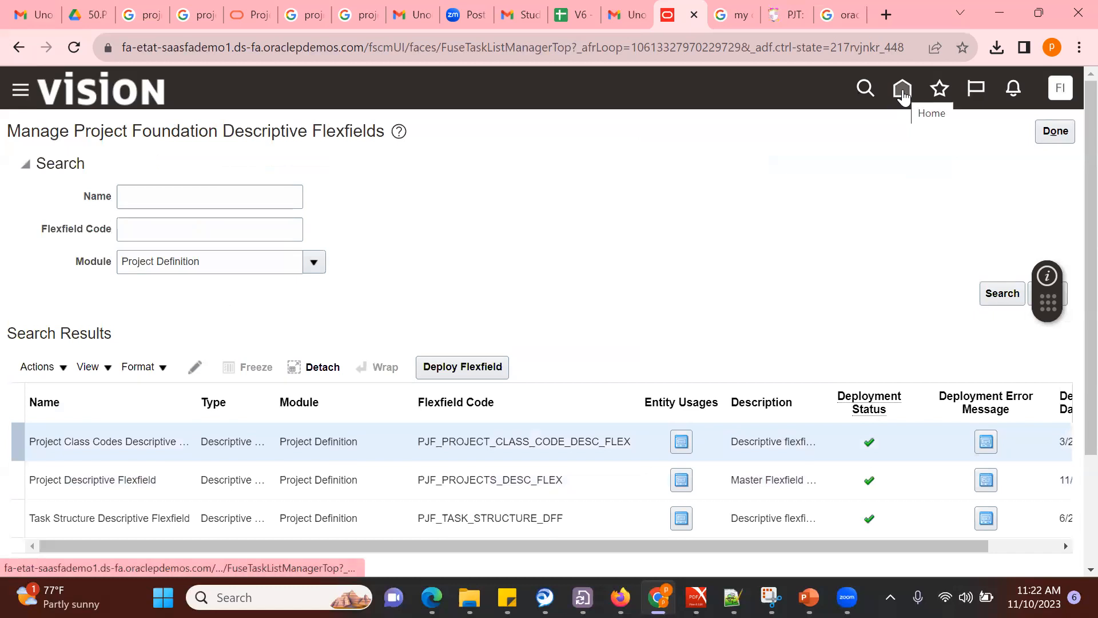
Step: Start a new project in Project Financial Management from the source template US Billable no Burden - Integrated
left_click(903, 91)
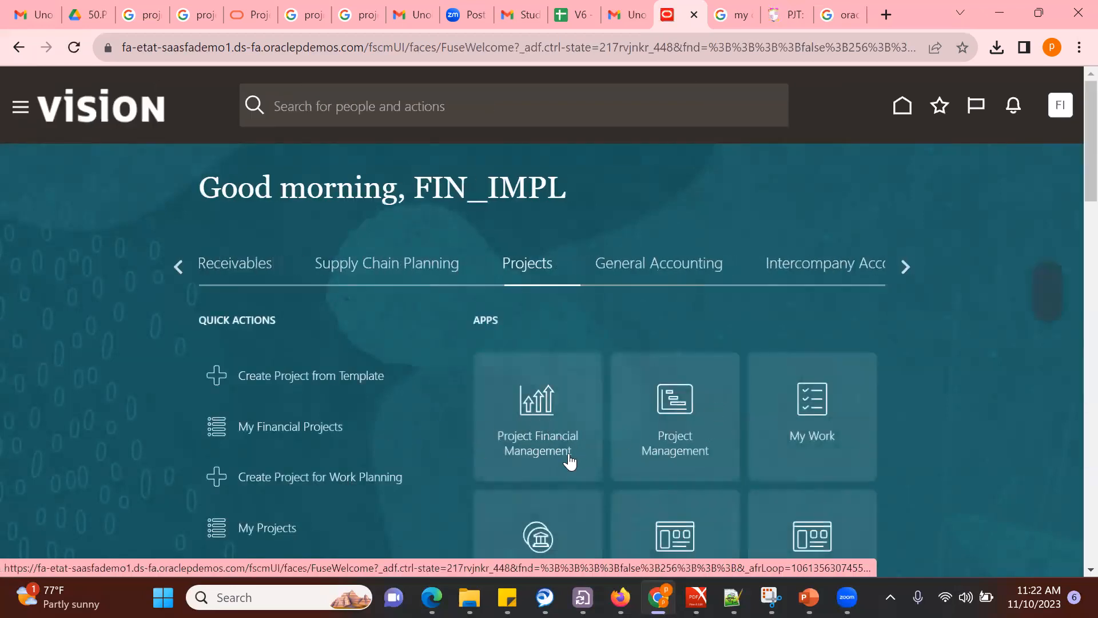
left_click(569, 460)
left_click(81, 230)
left_click(597, 275)
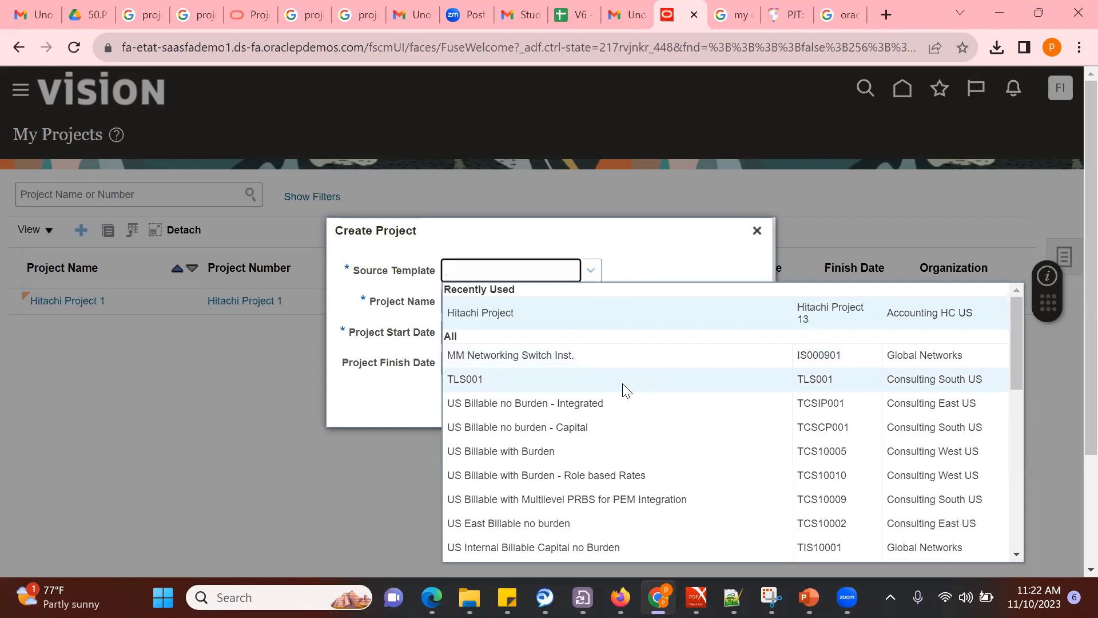
left_click(624, 397)
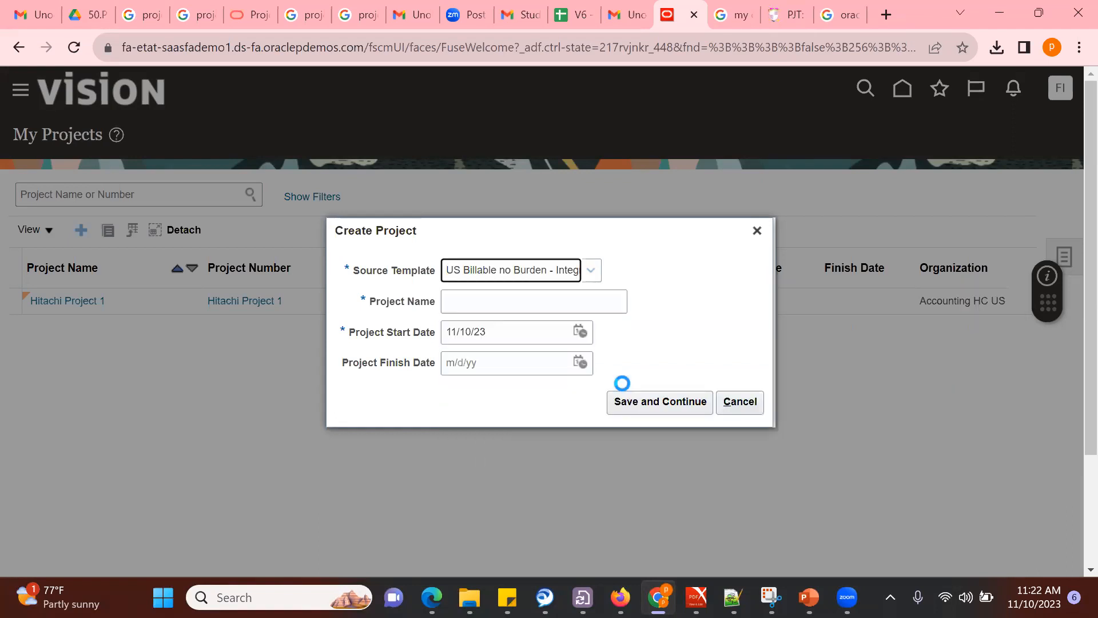
Step: Name the new project Hit Project demo11 and set its project number to Hit Project Demo11
left_click(521, 303)
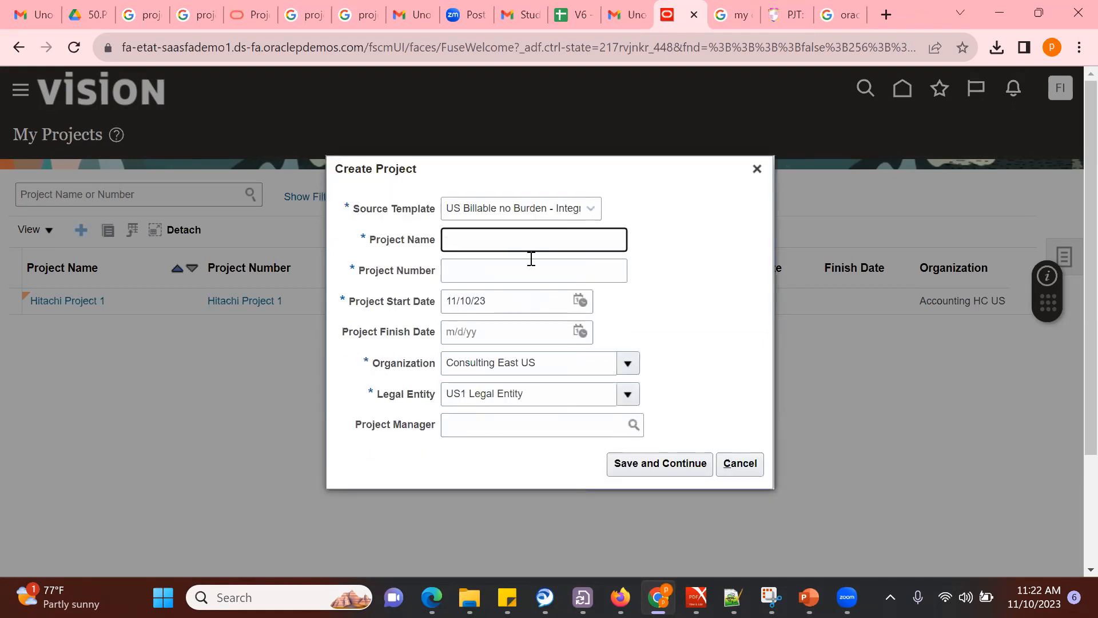
type("Hit Project demo11")
key("Tab")
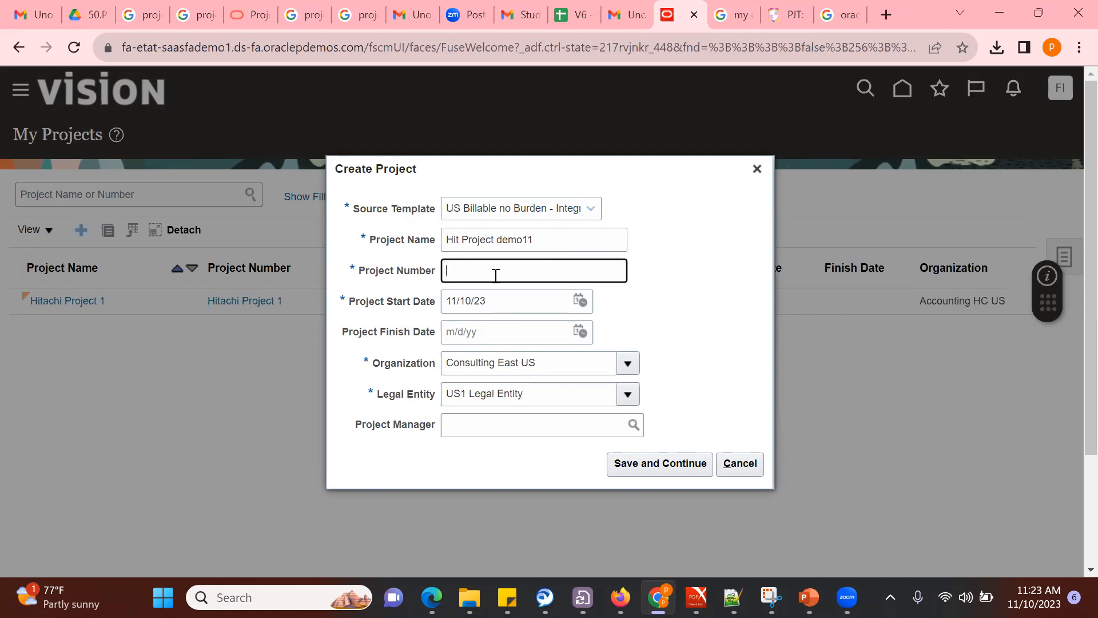
type("Hit Project Demo11")
key("Tab")
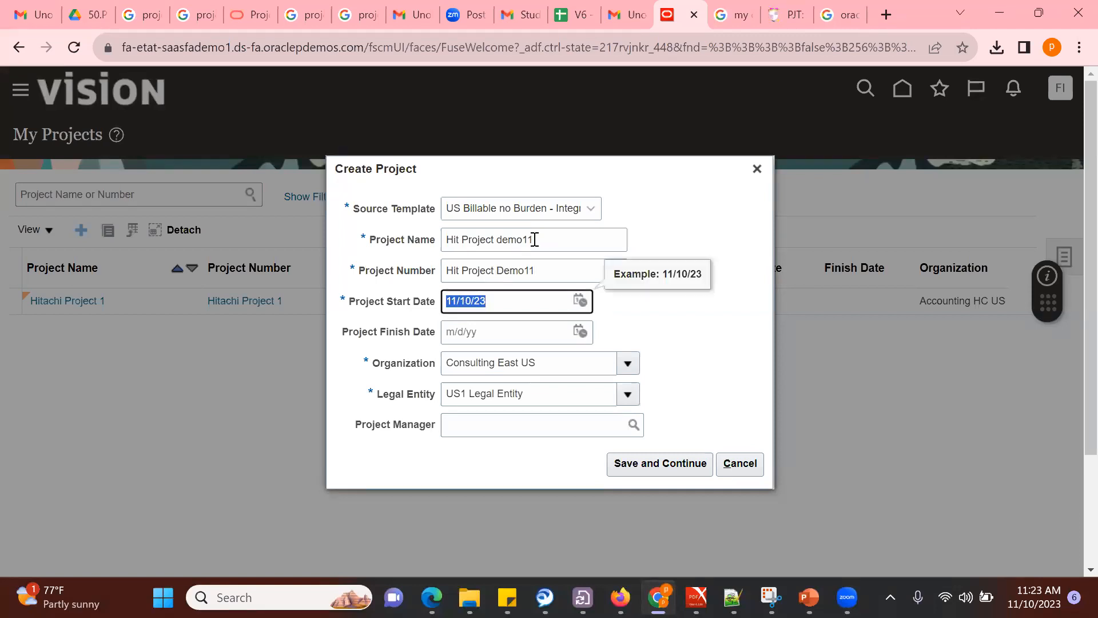
Step: Save the new project with its chosen template, then save and close its financial project plan
left_click(589, 210)
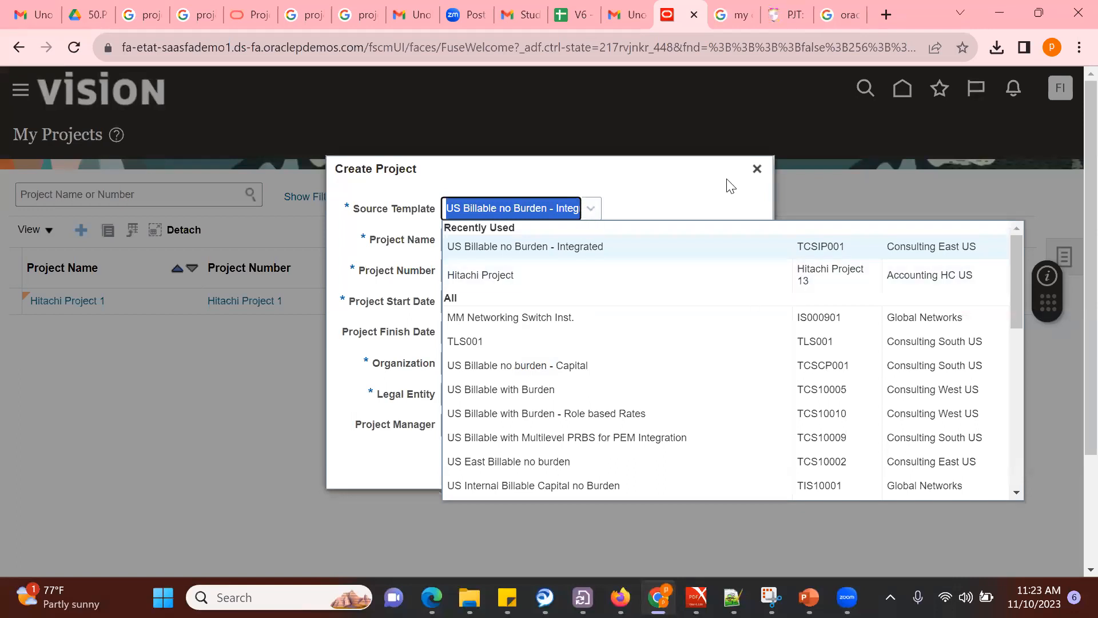
left_click(717, 190)
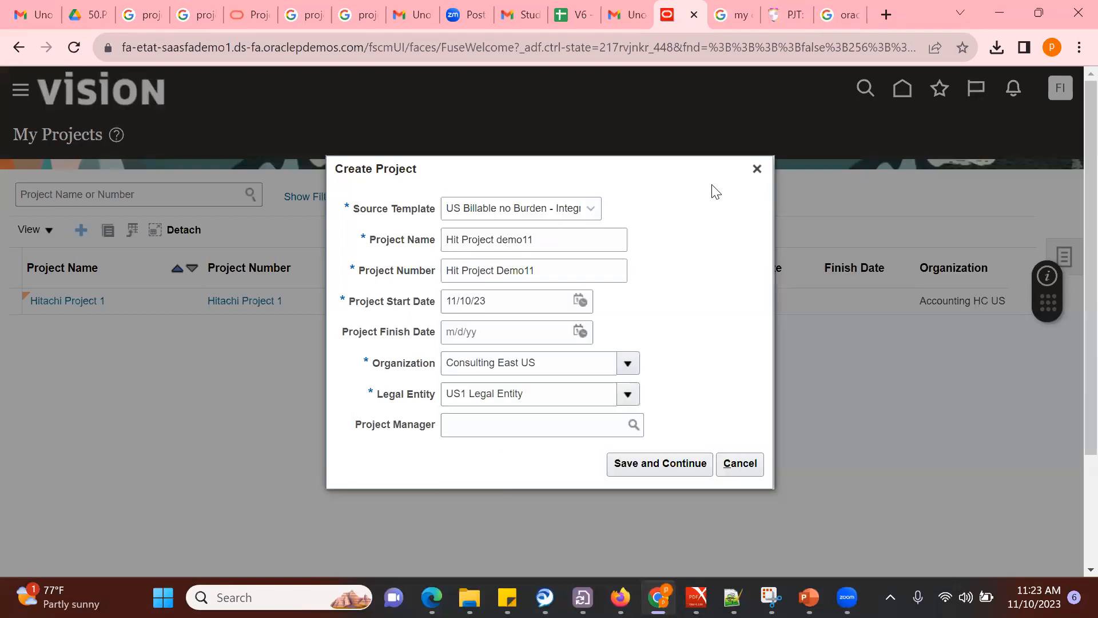
left_click(664, 462)
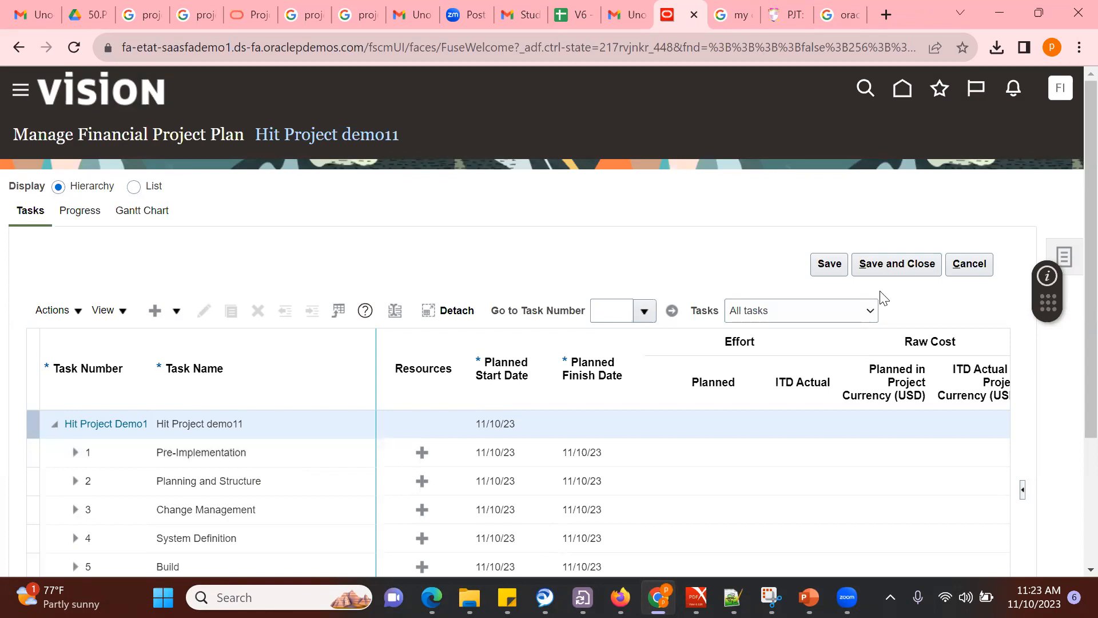
left_click(913, 269)
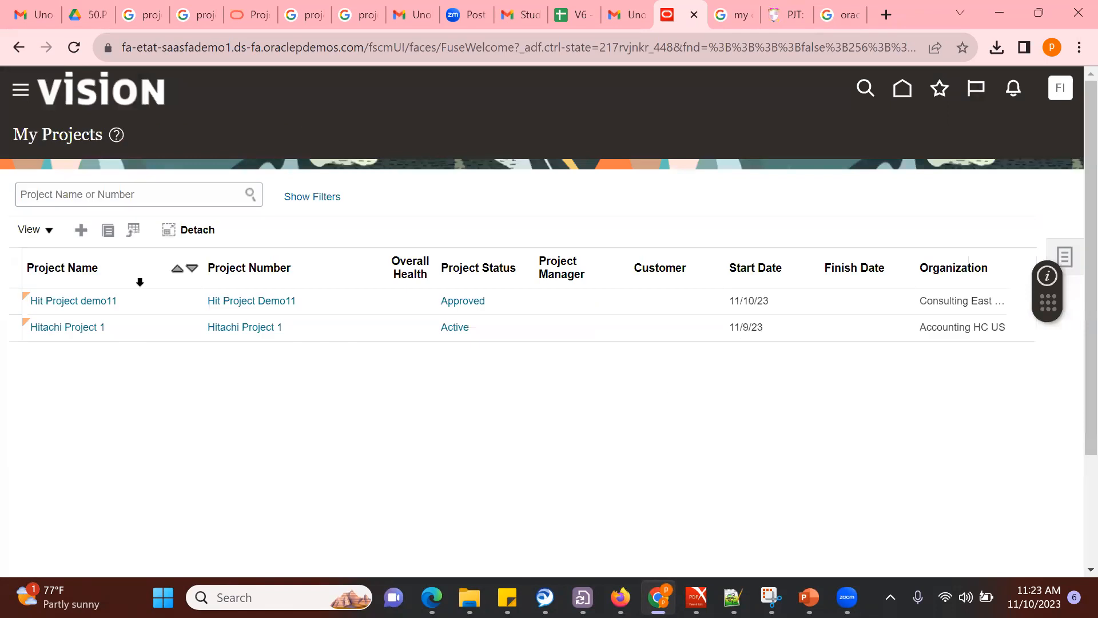
Step: Open the financial project settings of Hit Project demo11 and examine its Additional Information fields
left_click(94, 301)
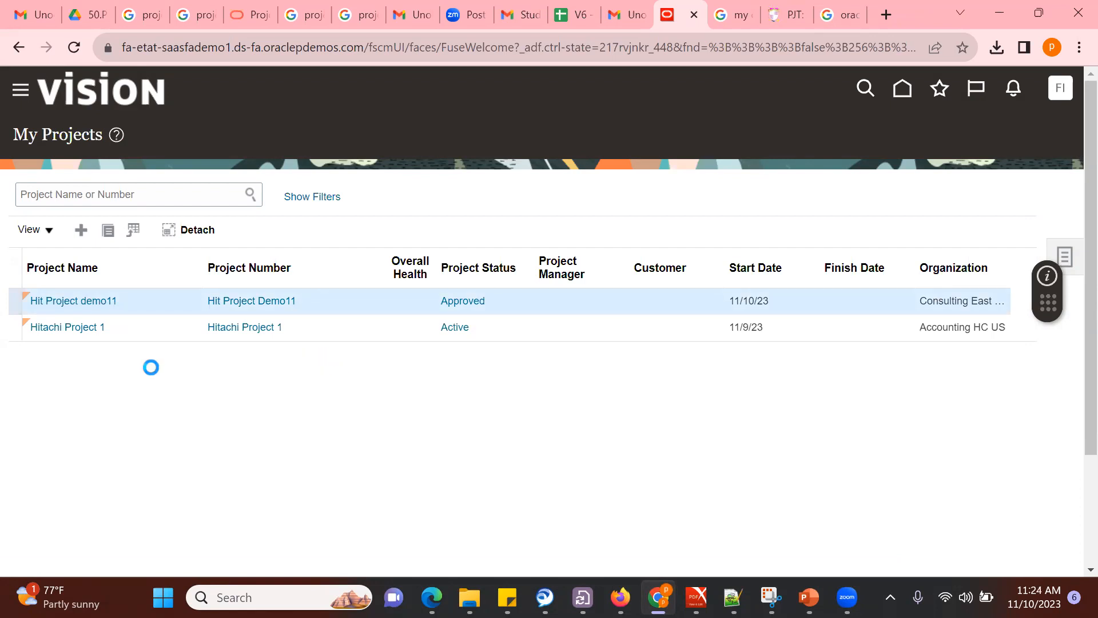
left_click(113, 326)
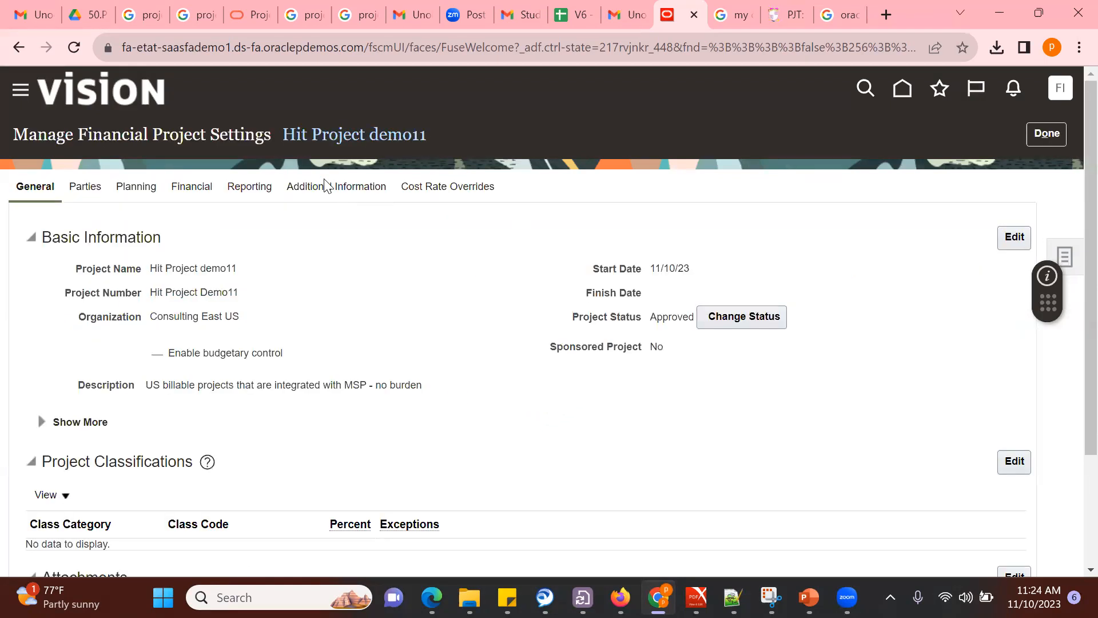
left_click(329, 185)
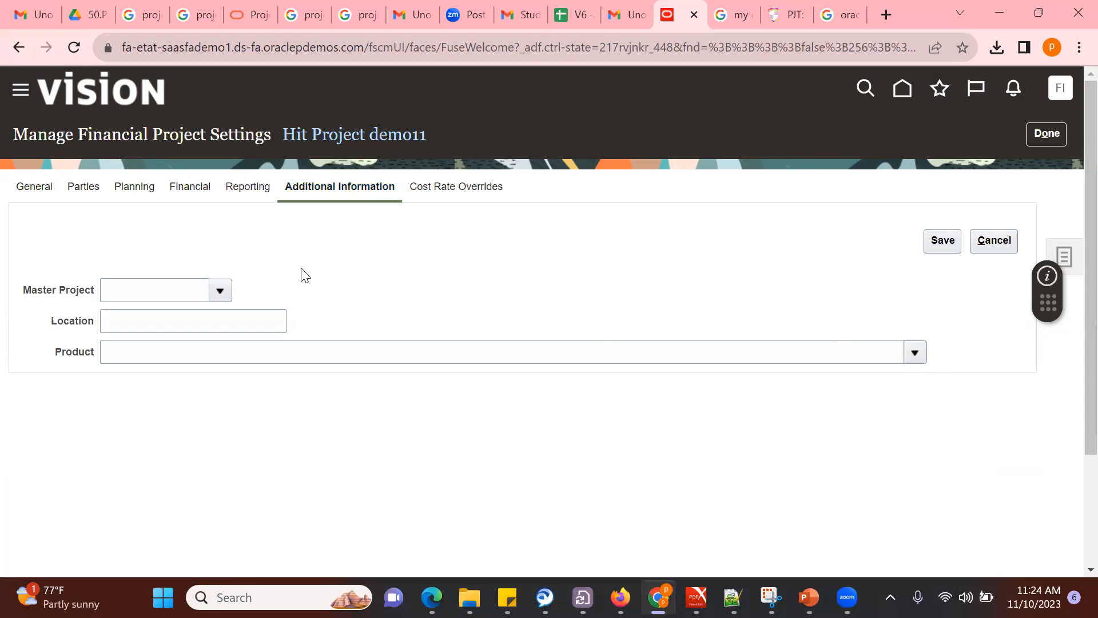
Step: Change the project status of Hit Project demo11 to Active, then save and close the status change
left_click(24, 188)
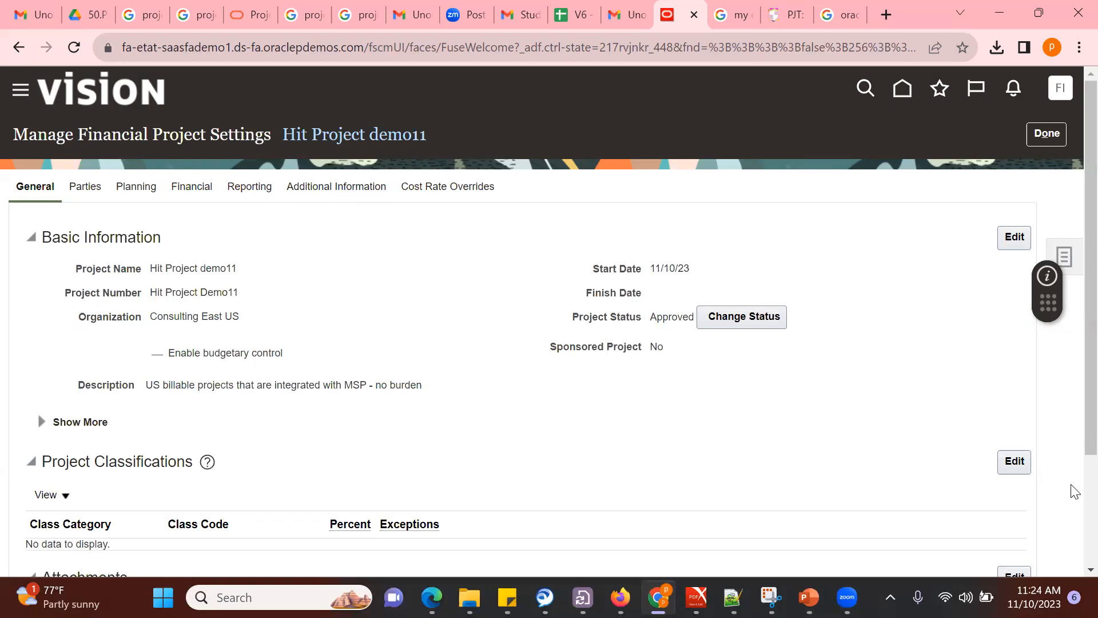
scroll(1073, 489, "down", 2)
left_click(746, 171)
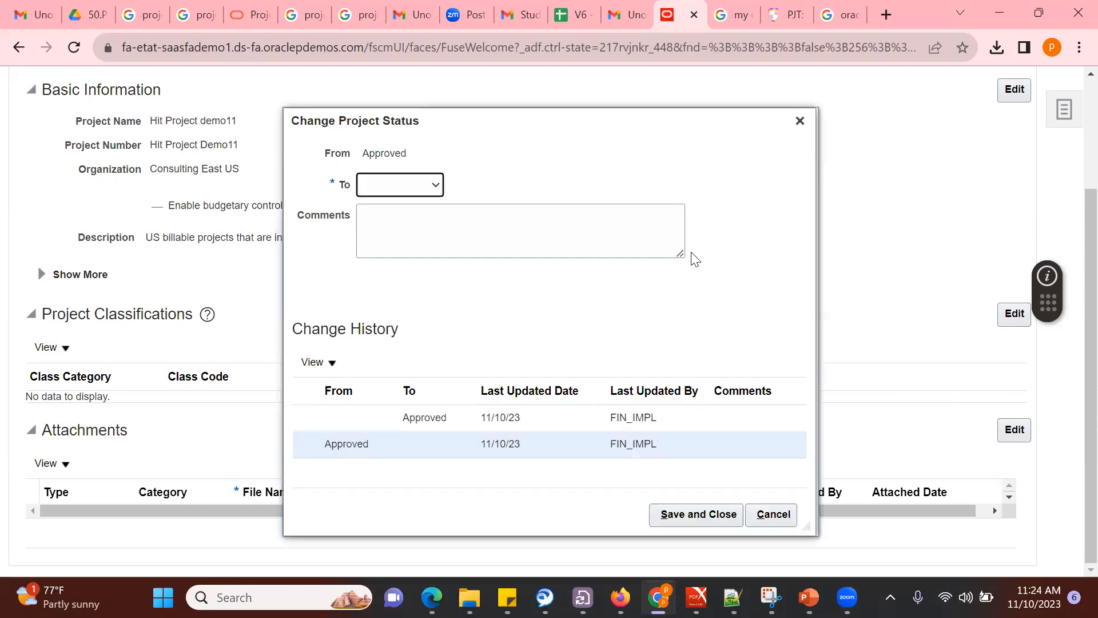
left_click(433, 187)
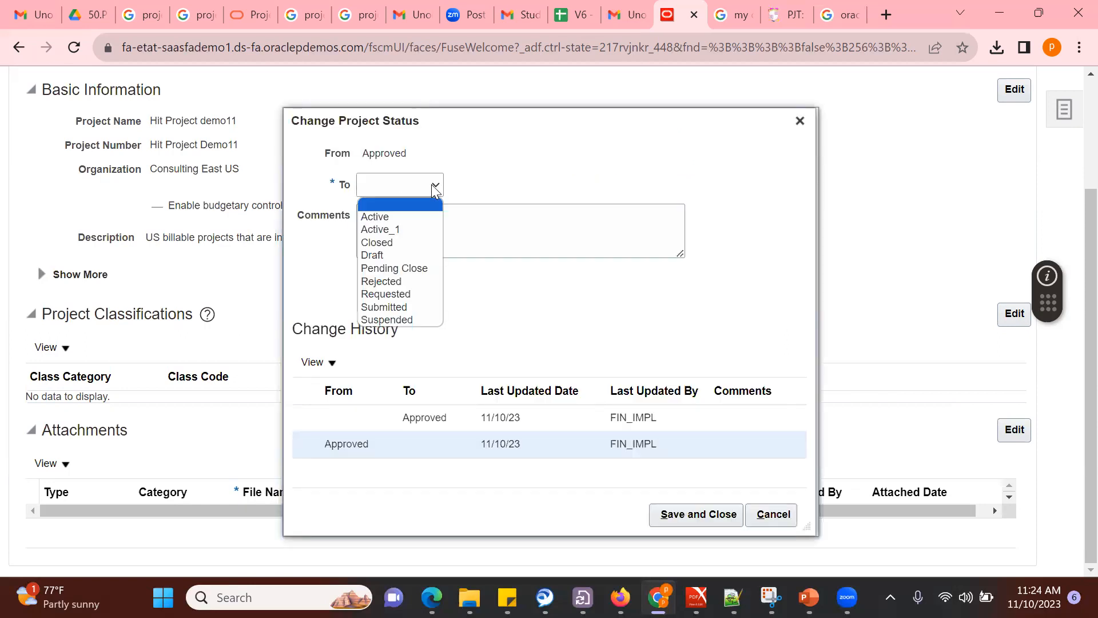
left_click(427, 216)
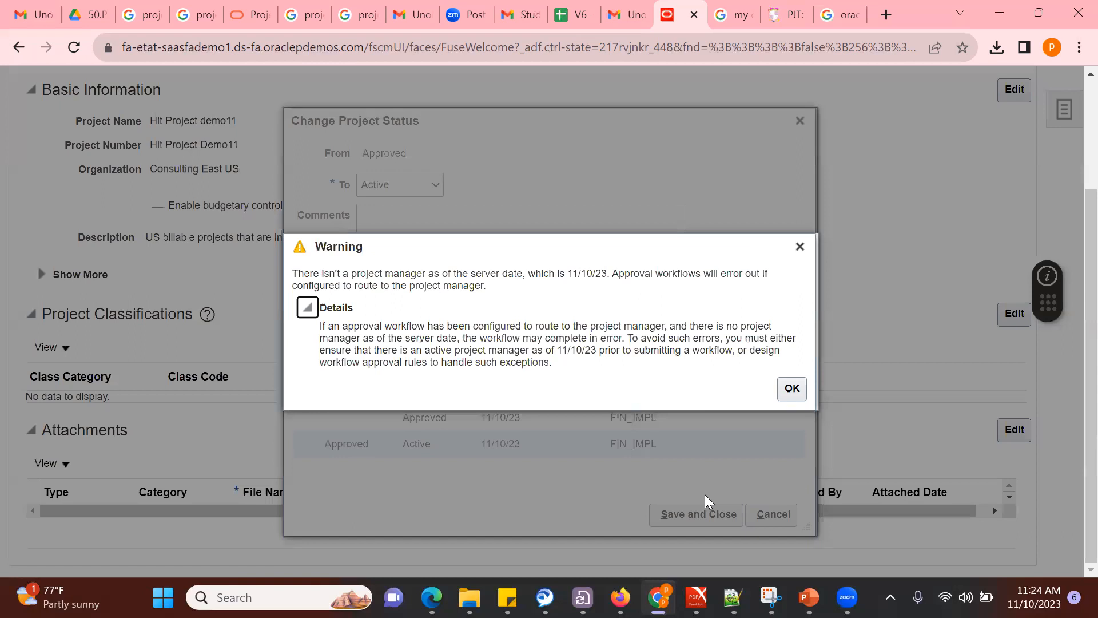
left_click(792, 389)
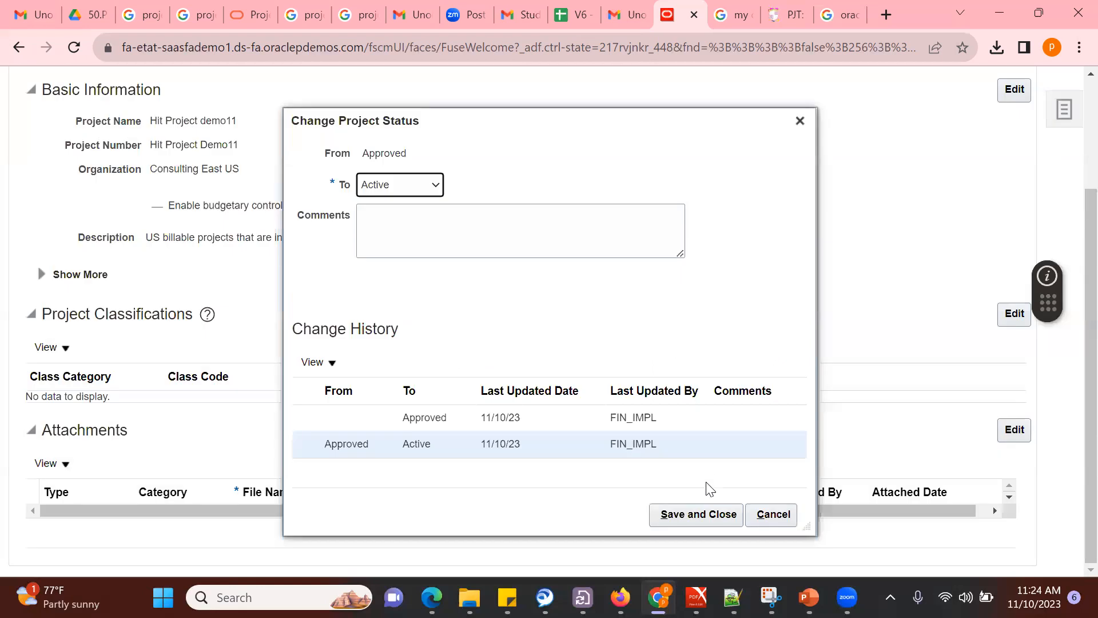
left_click(698, 513)
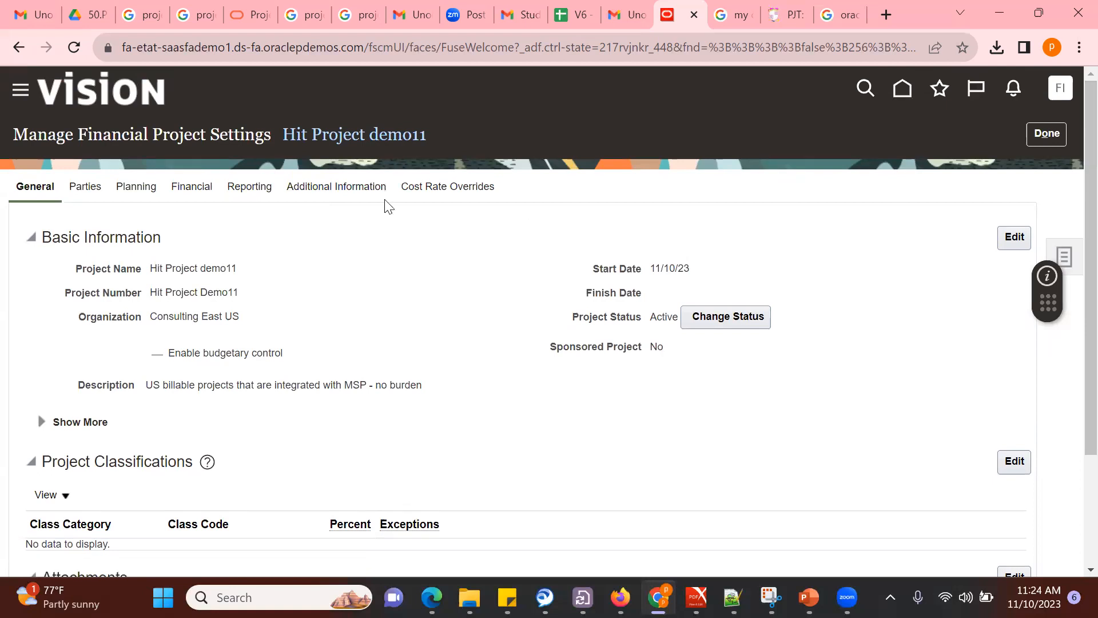
Step: Close and reopen the financial settings of Hit Project demo11, check the Additional Information fields again, and return to the project list
left_click(308, 187)
left_click(1051, 135)
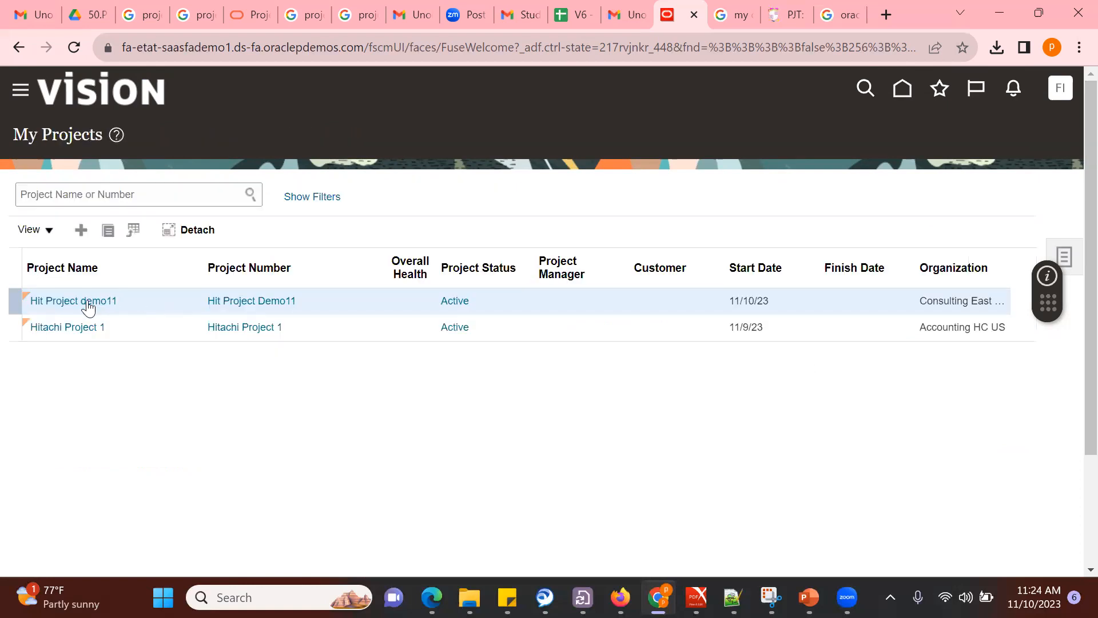
left_click(88, 303)
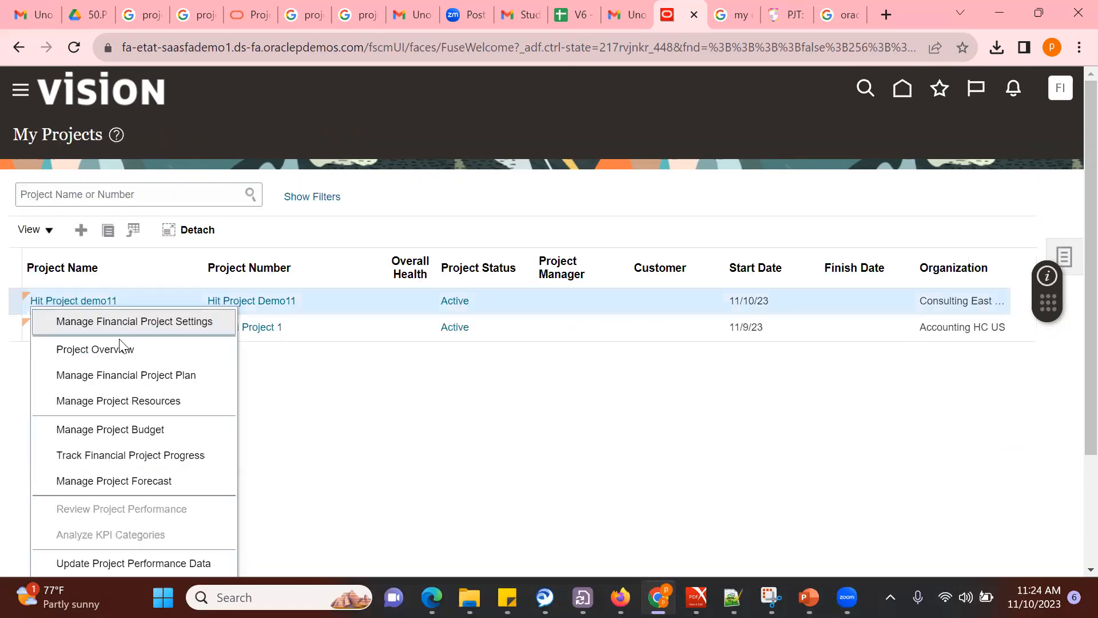
left_click(110, 324)
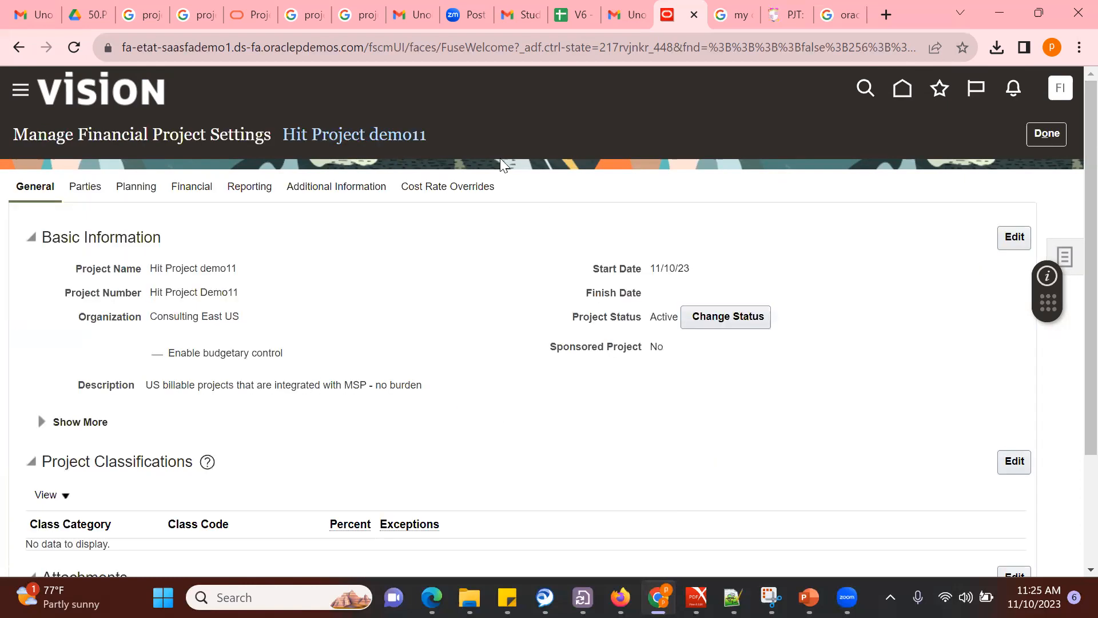
left_click(340, 189)
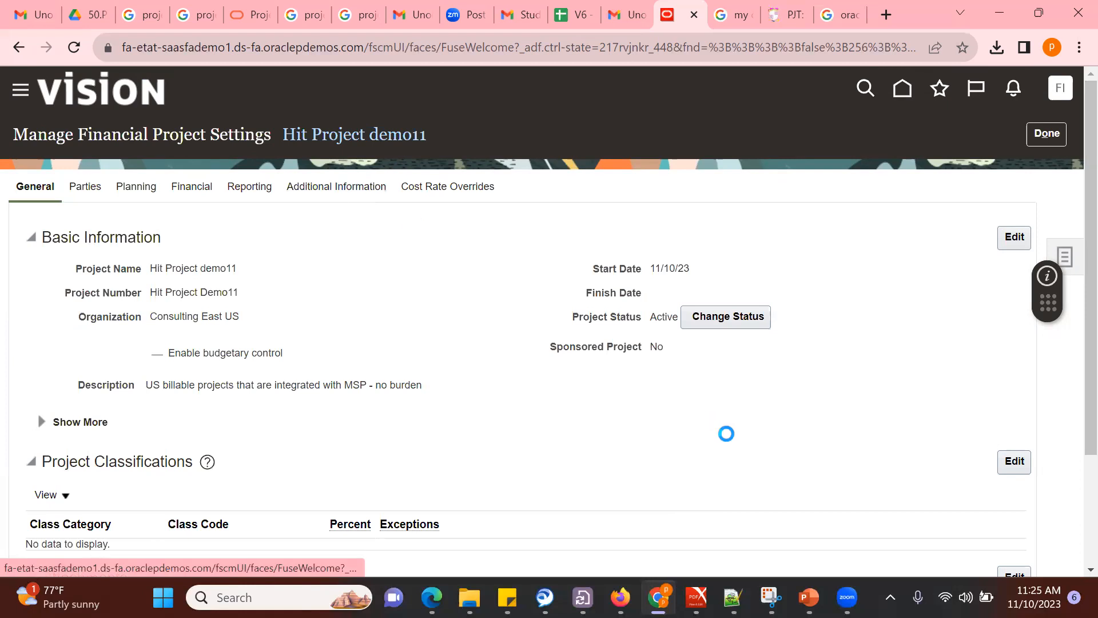
left_click(1048, 133)
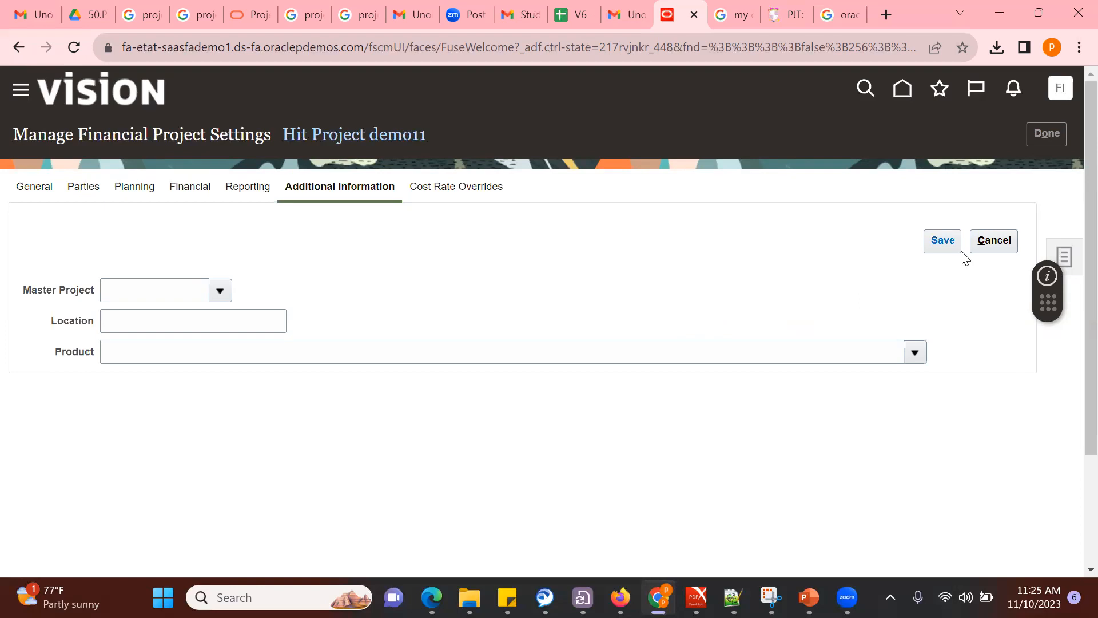
Step: Go to Setup and Maintenance, show all Project Foundation tasks and open Manage Project Foundation Descriptive Flexfields
left_click(1060, 92)
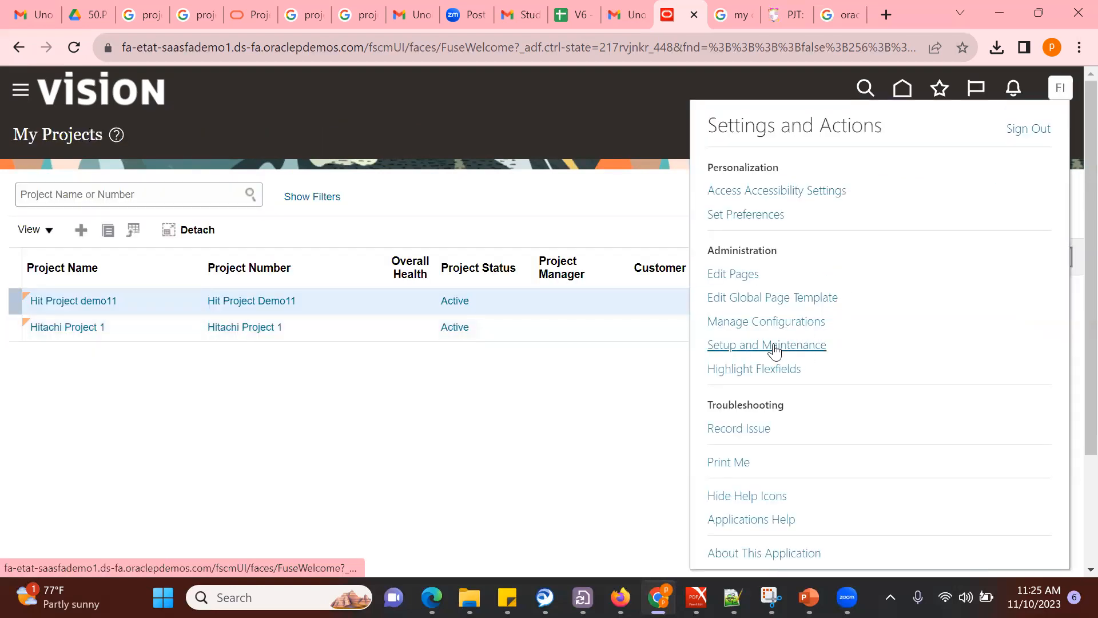
left_click(774, 344)
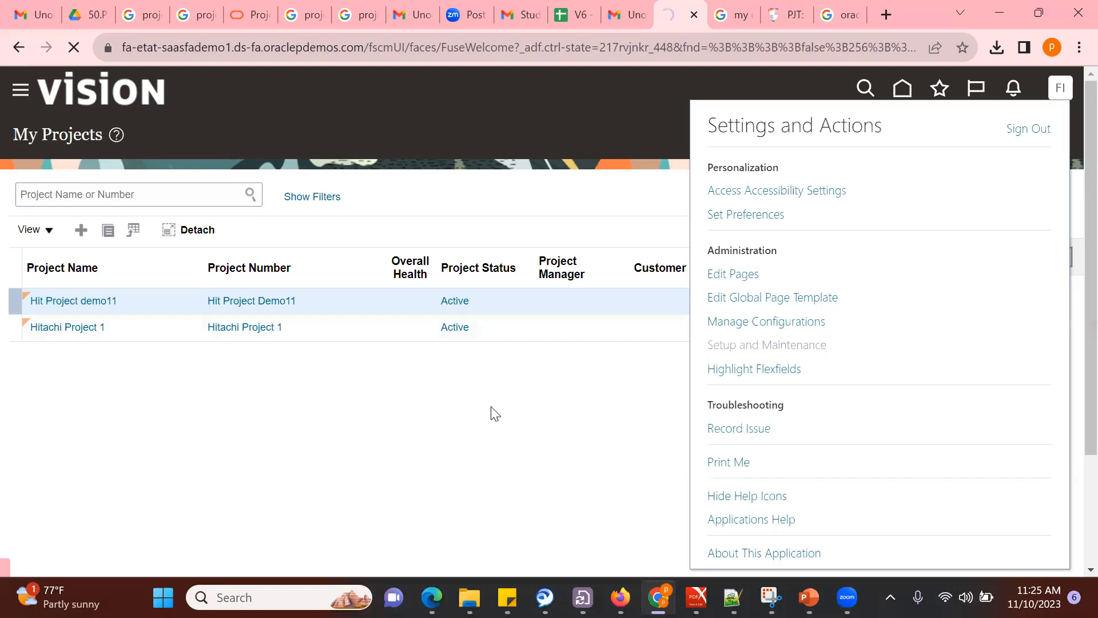
left_click(388, 191)
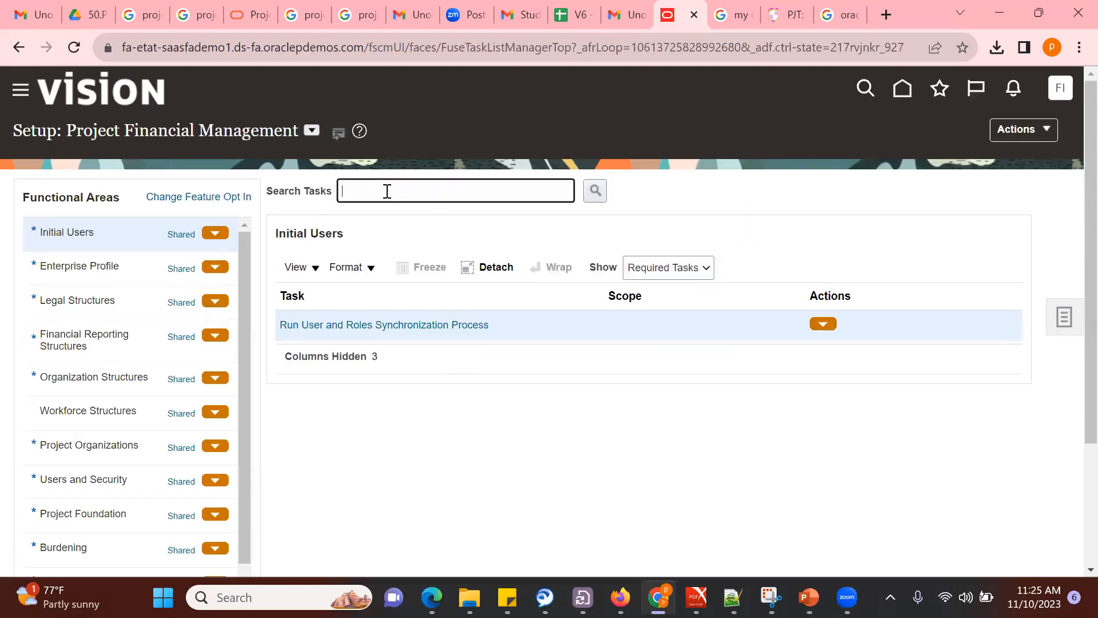
left_click(63, 514)
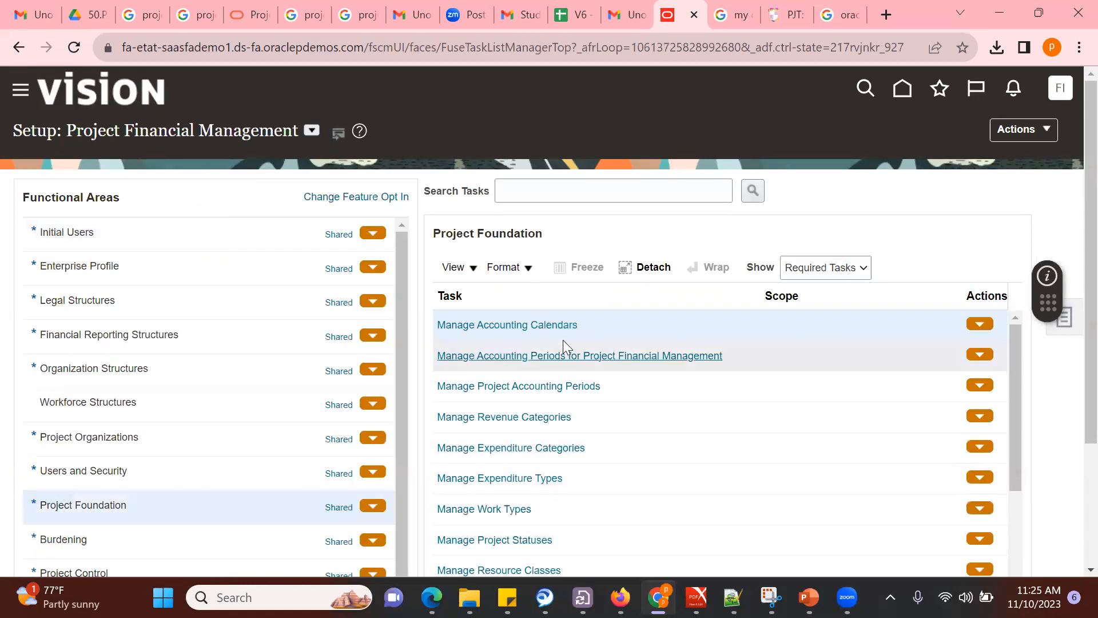
left_click(827, 268)
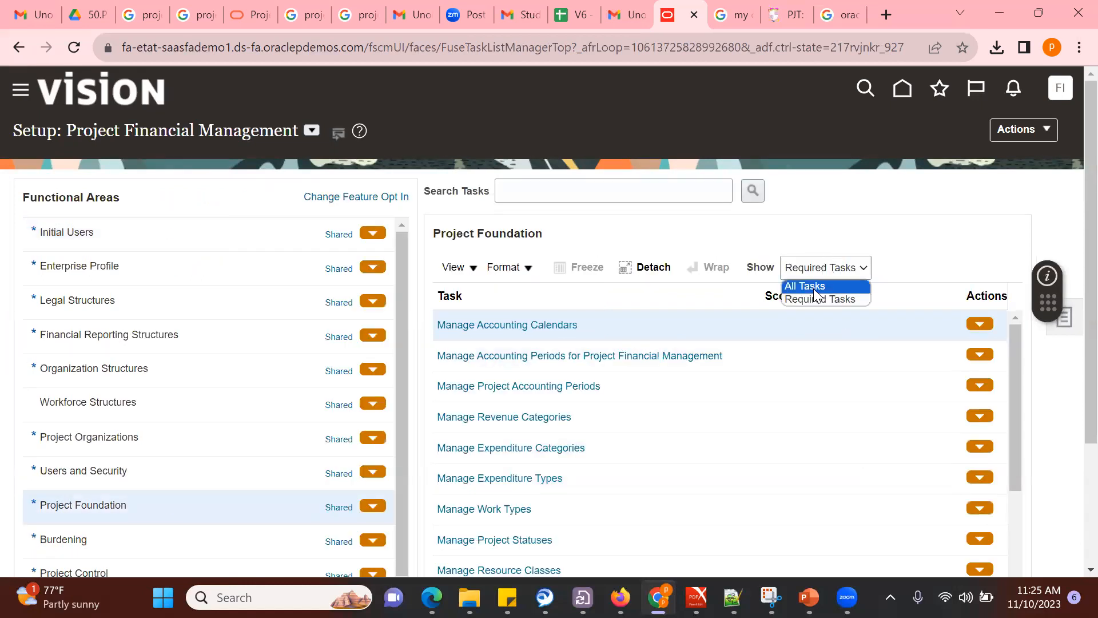
left_click(813, 286)
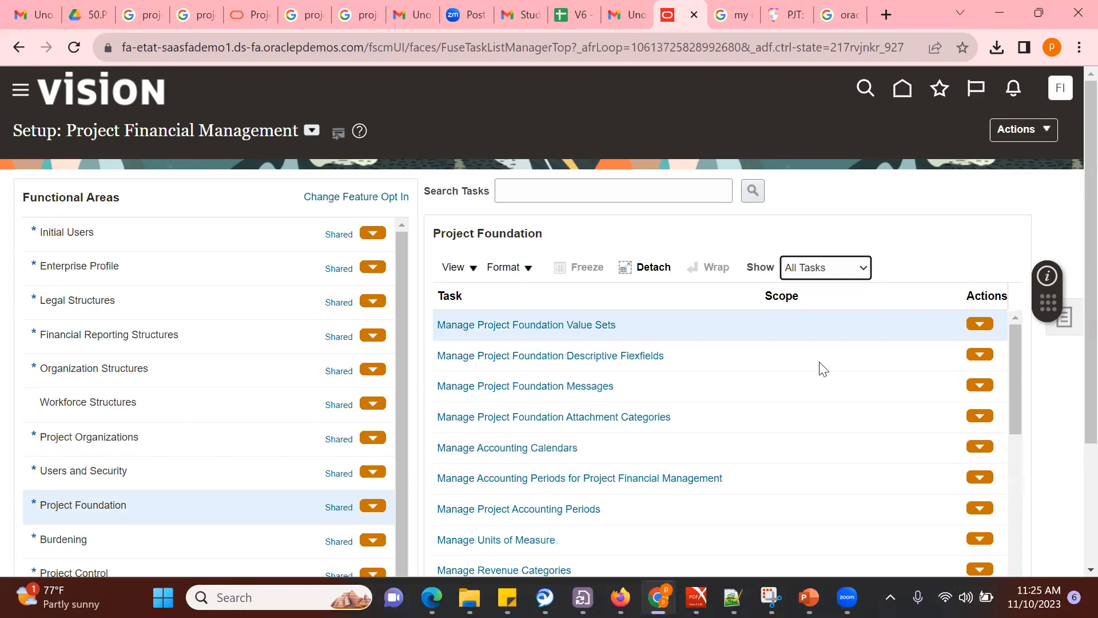
left_click(597, 357)
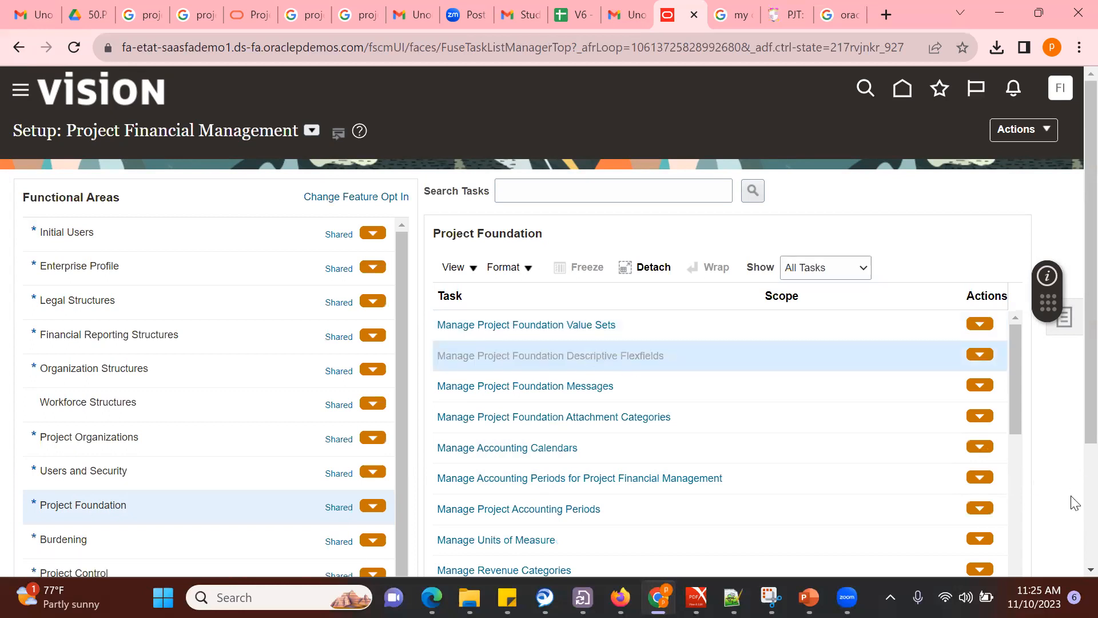
scroll(1074, 501, "down", 3)
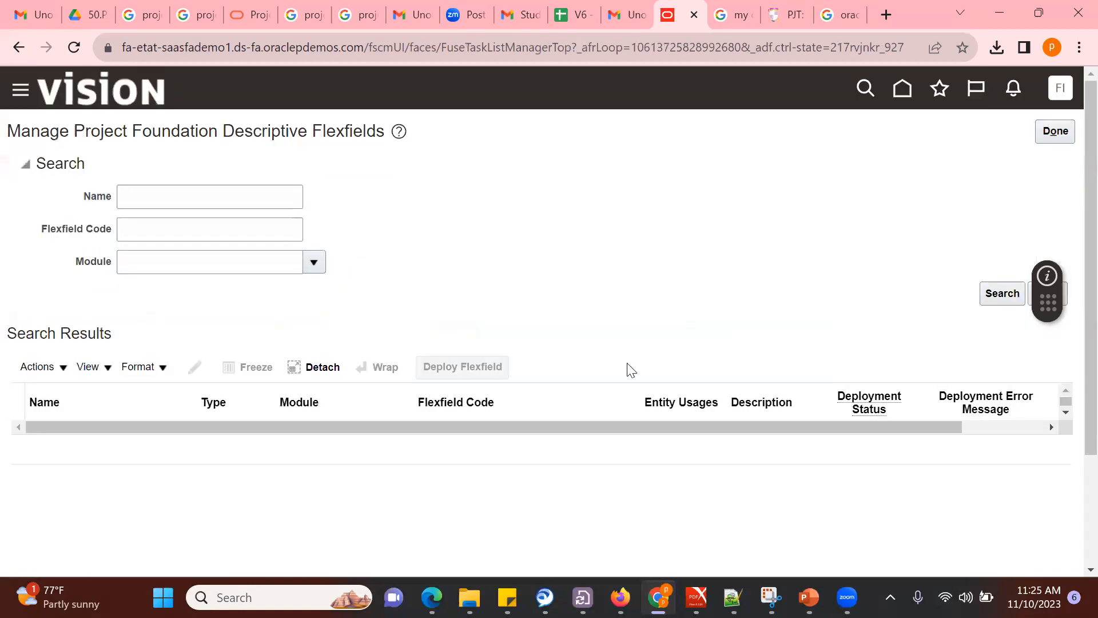
Step: Search the descriptive flexfields for those in the Project Definition module
left_click(313, 263)
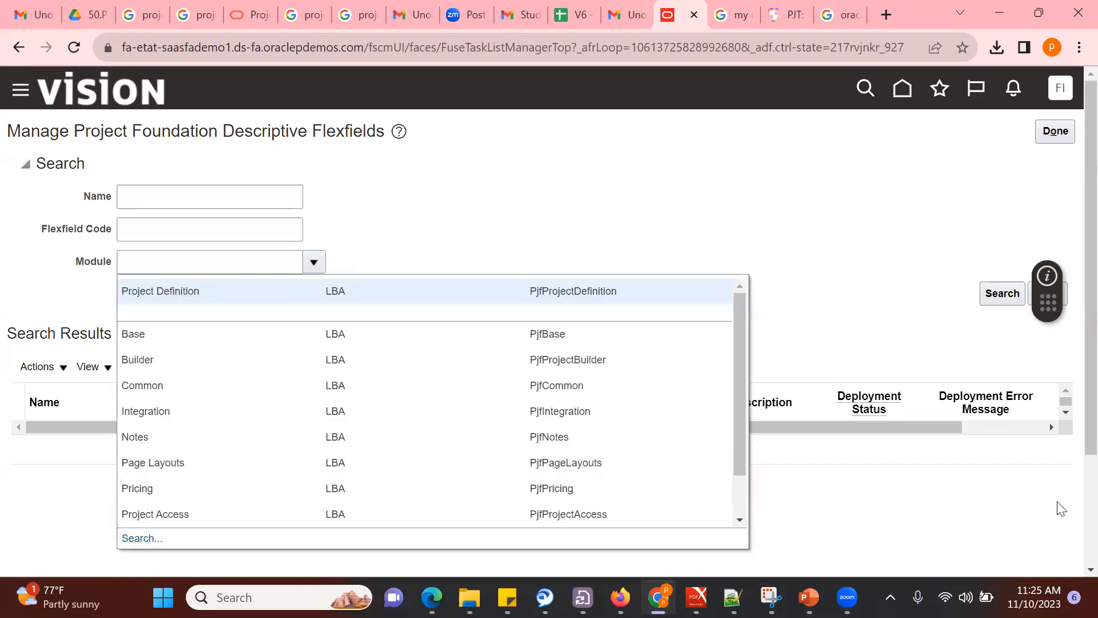
scroll(892, 458, "down", 2)
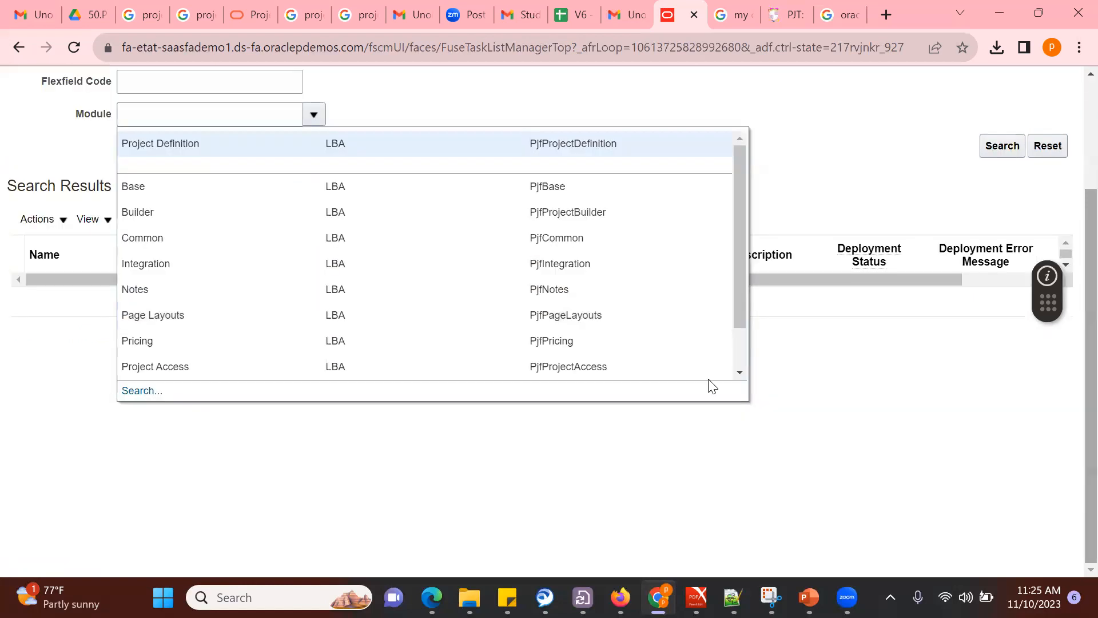
left_click(740, 372)
left_click(739, 372)
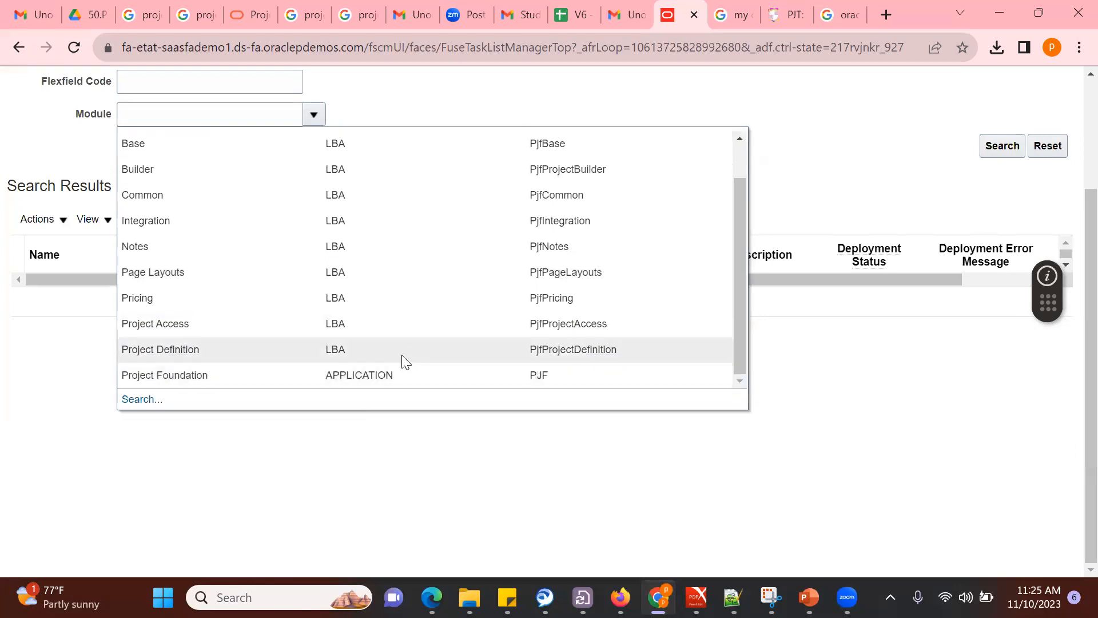
left_click(403, 355)
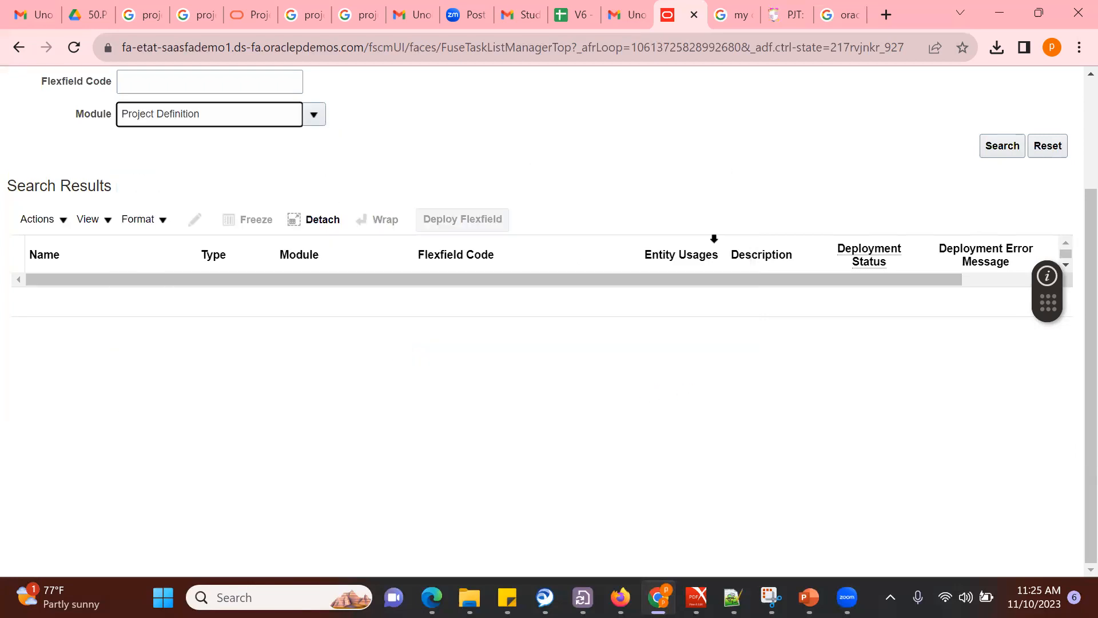
left_click(1002, 146)
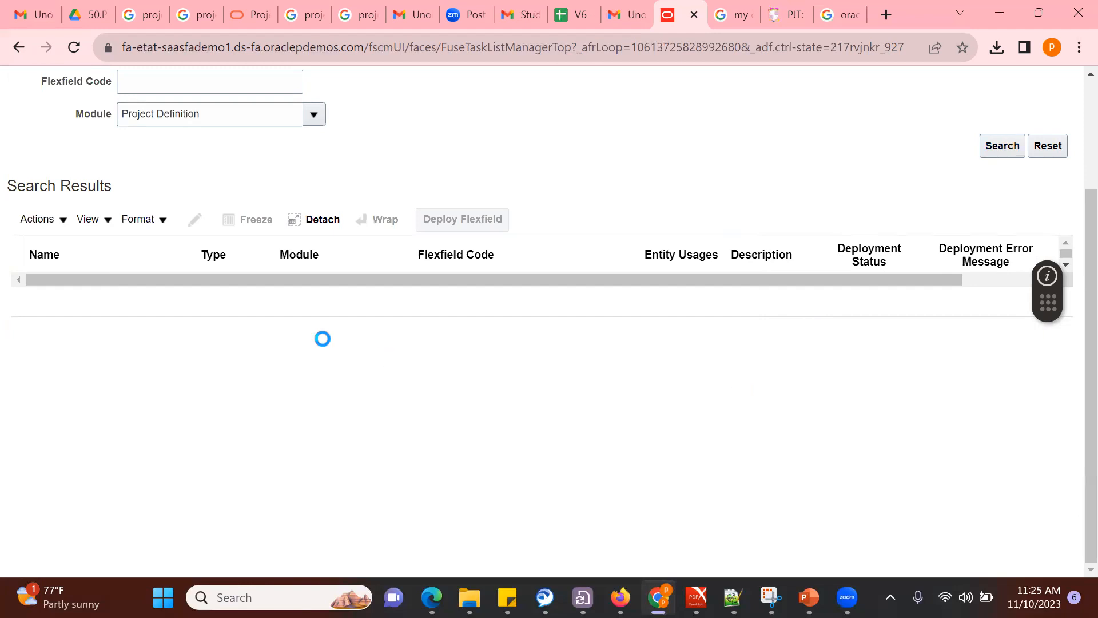
Step: Open Project Descriptive Flexfield for editing and review its LineOfBus global segment and context segment settings
left_click(266, 340)
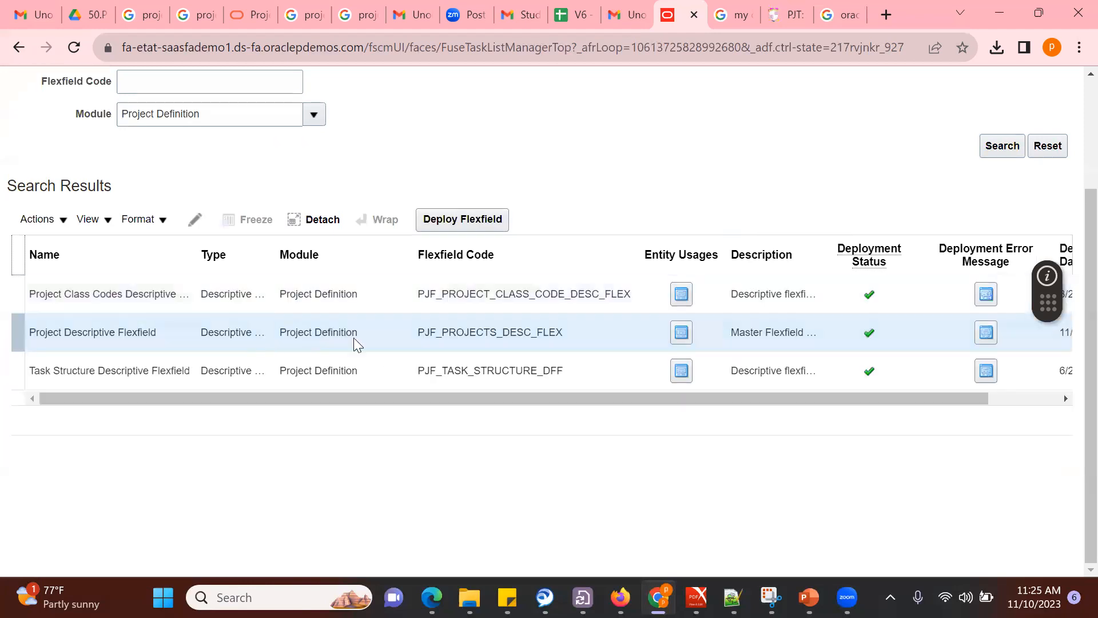
left_click(195, 219)
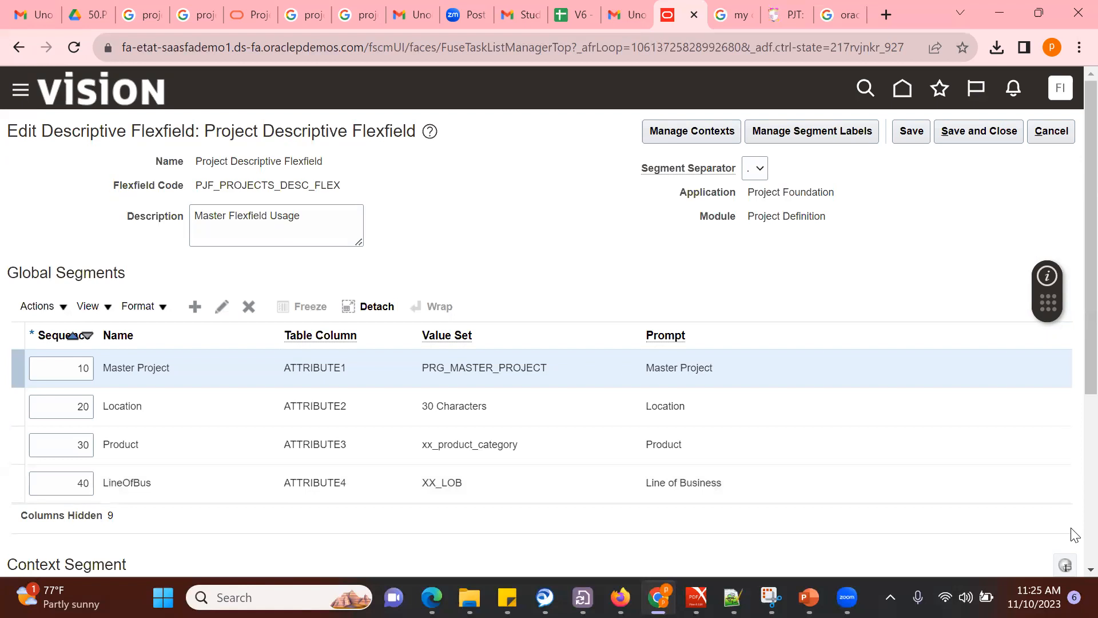
scroll(1074, 570, "down", 3)
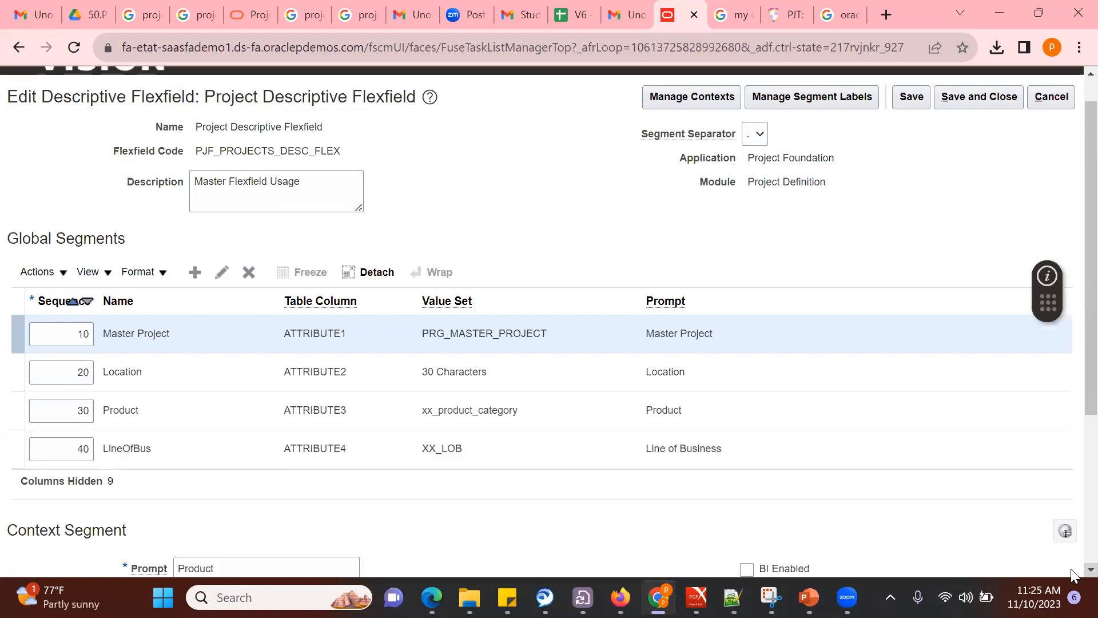
scroll(1074, 569, "down", 3)
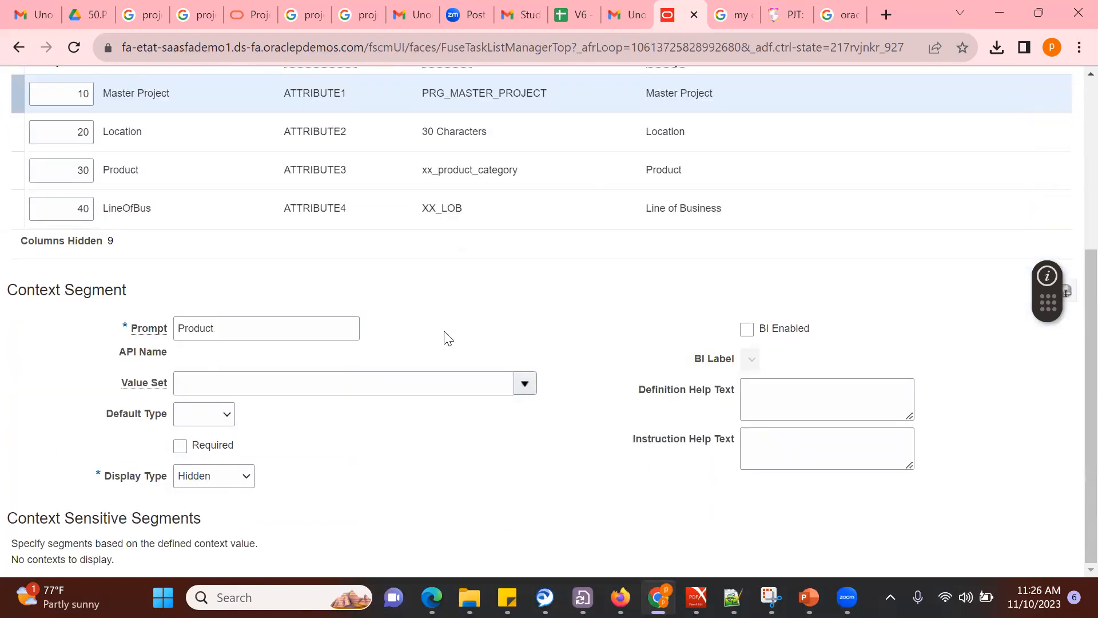
left_click(289, 207)
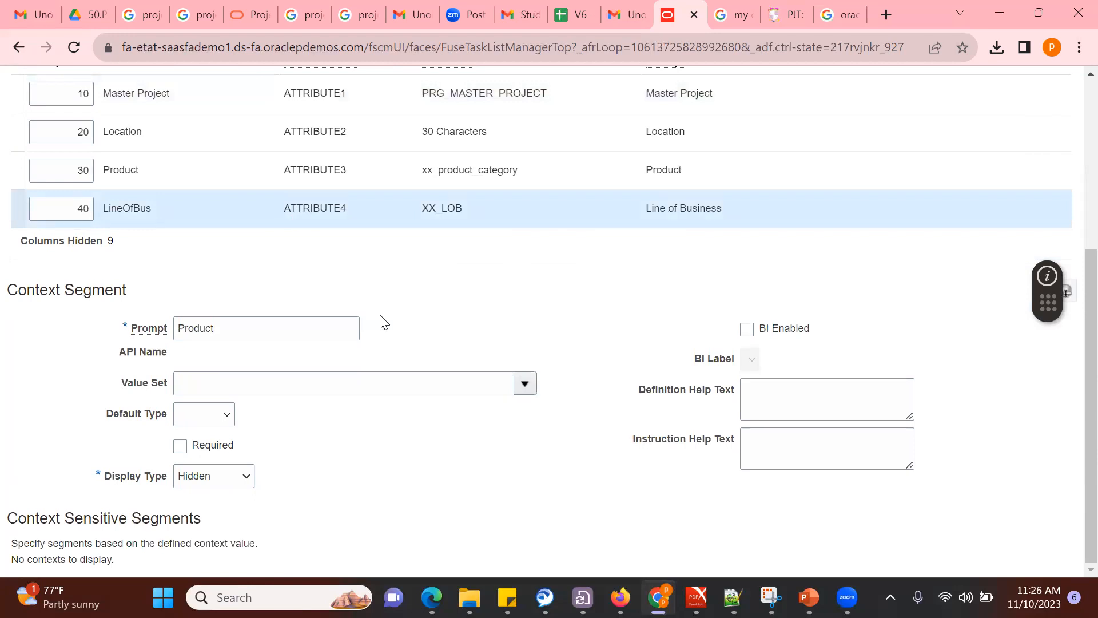
left_click_drag(434, 338, 440, 222)
left_click(438, 213)
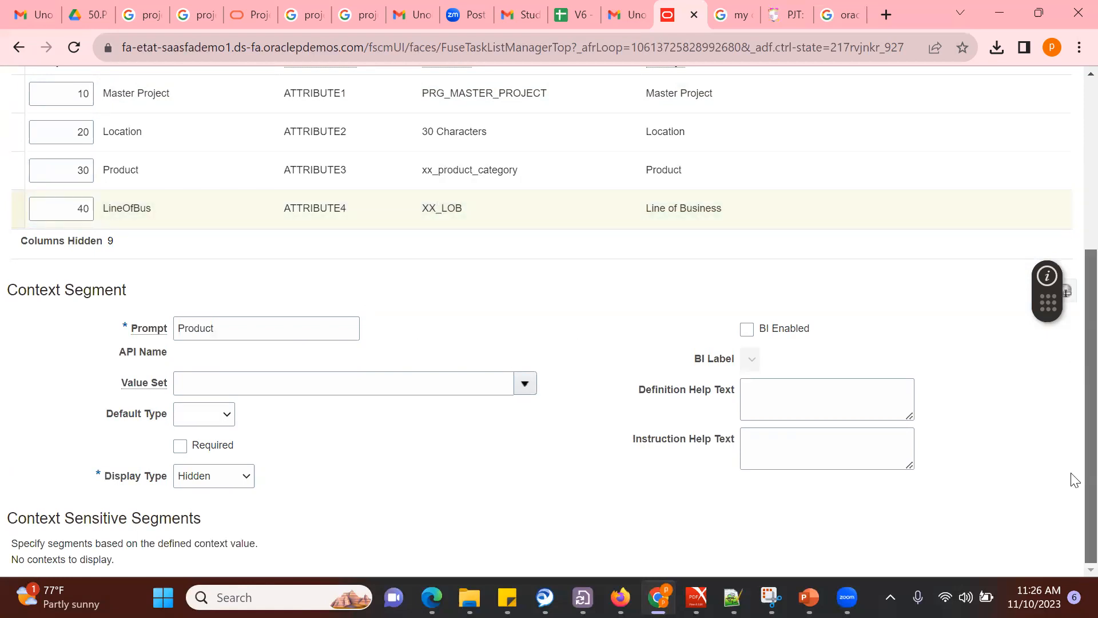
left_click(769, 208)
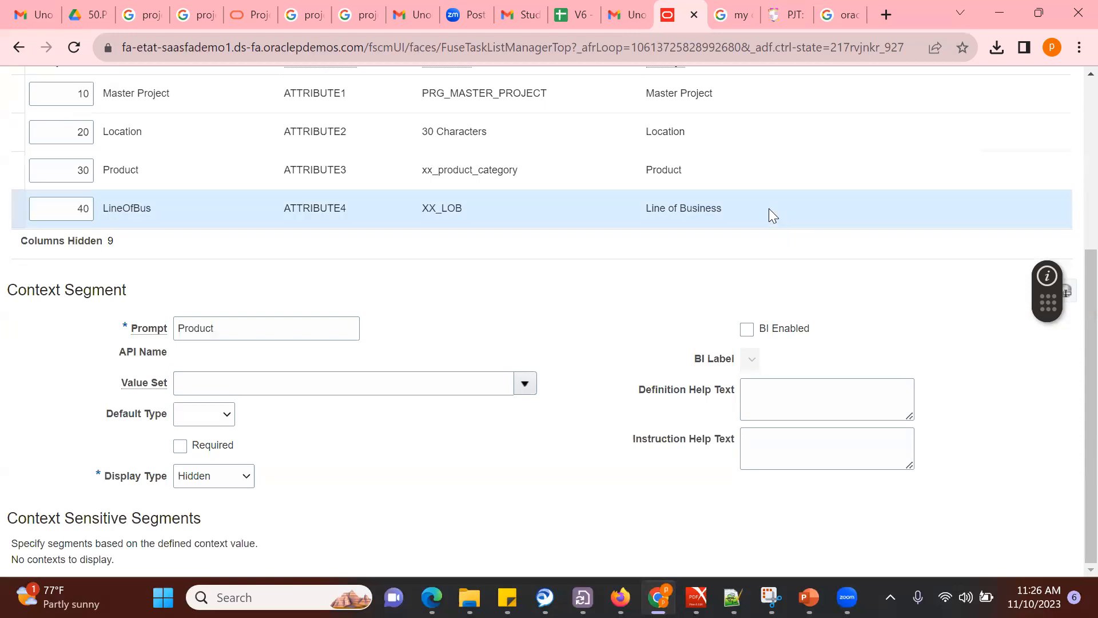
Step: Set the context segment's prompt to LineOfBus and its display type to List of Values
left_click(269, 329)
left_click(282, 167)
left_click(282, 211)
left_click(264, 327)
key("ctrl+a")
key("BackSpace")
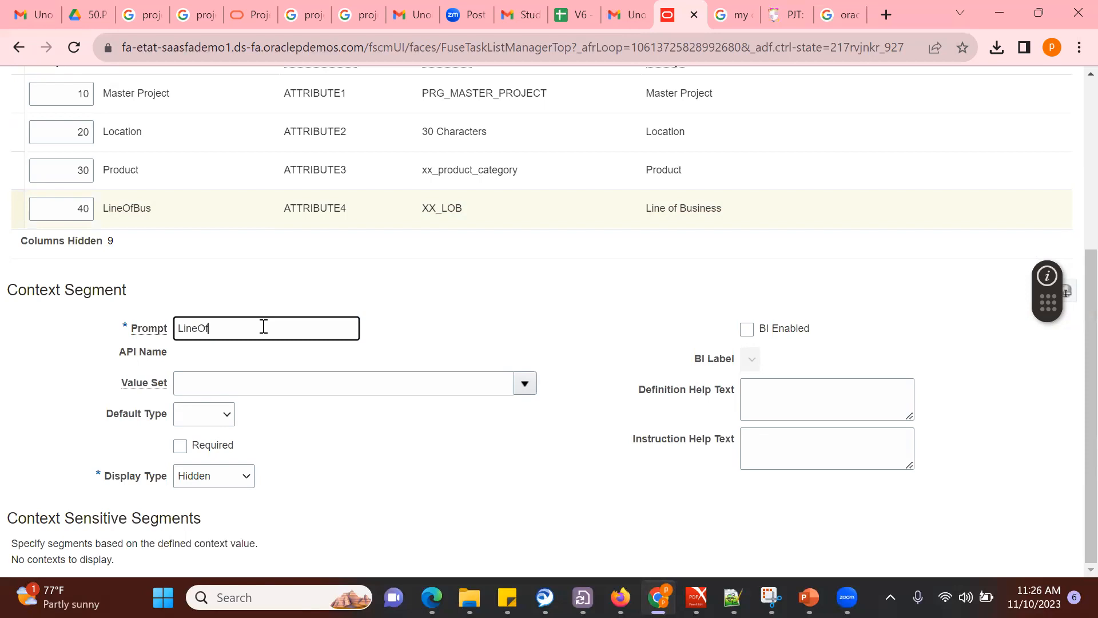
left_click(424, 382)
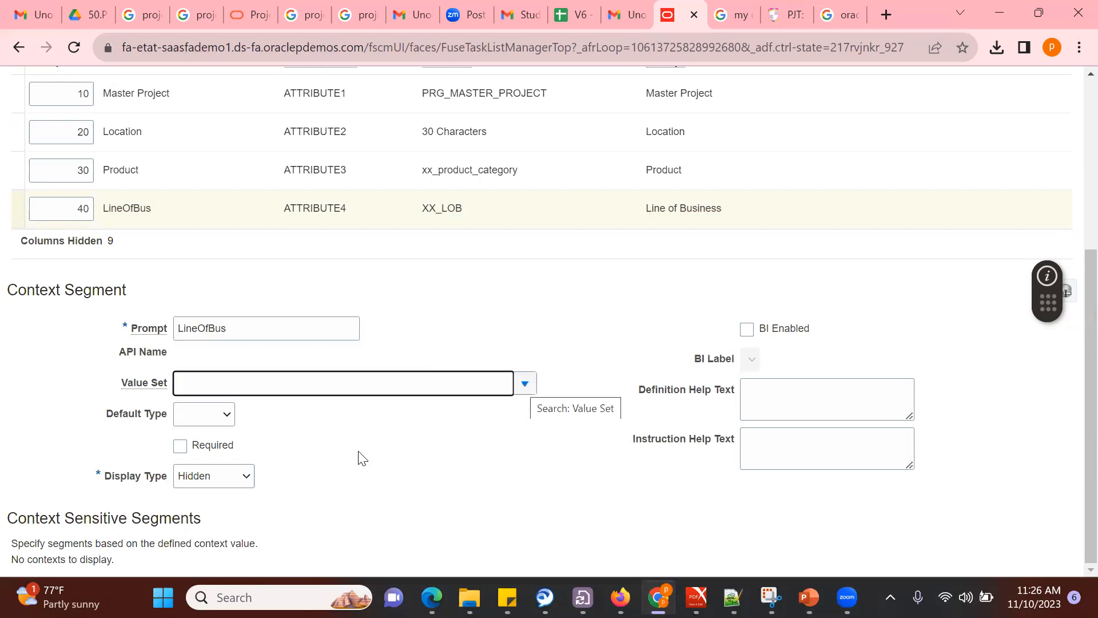
left_click(231, 481)
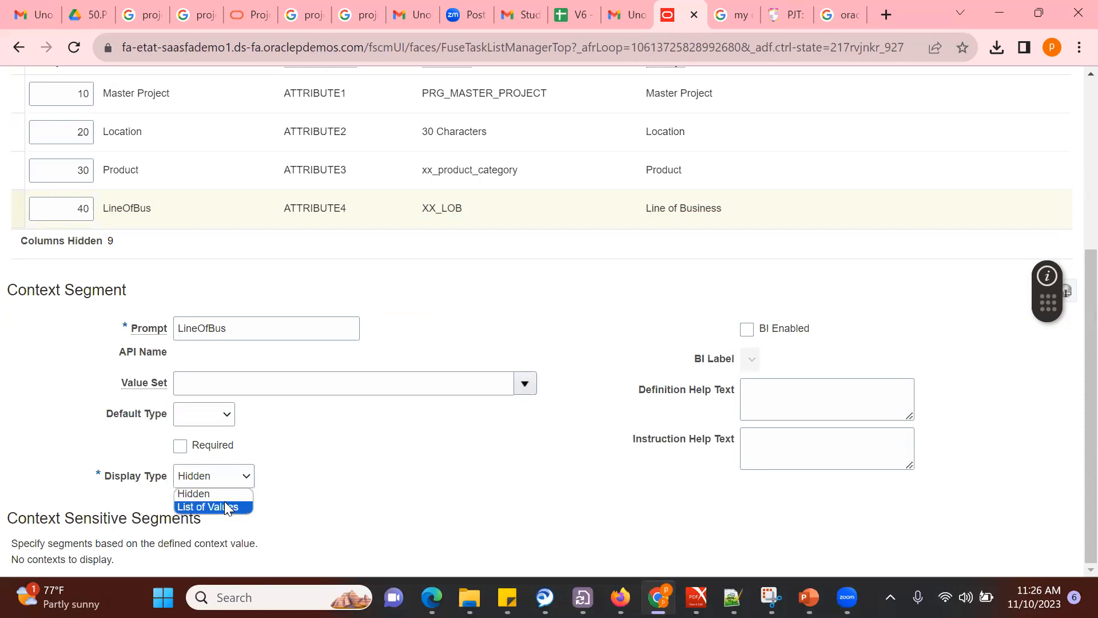
left_click(224, 507)
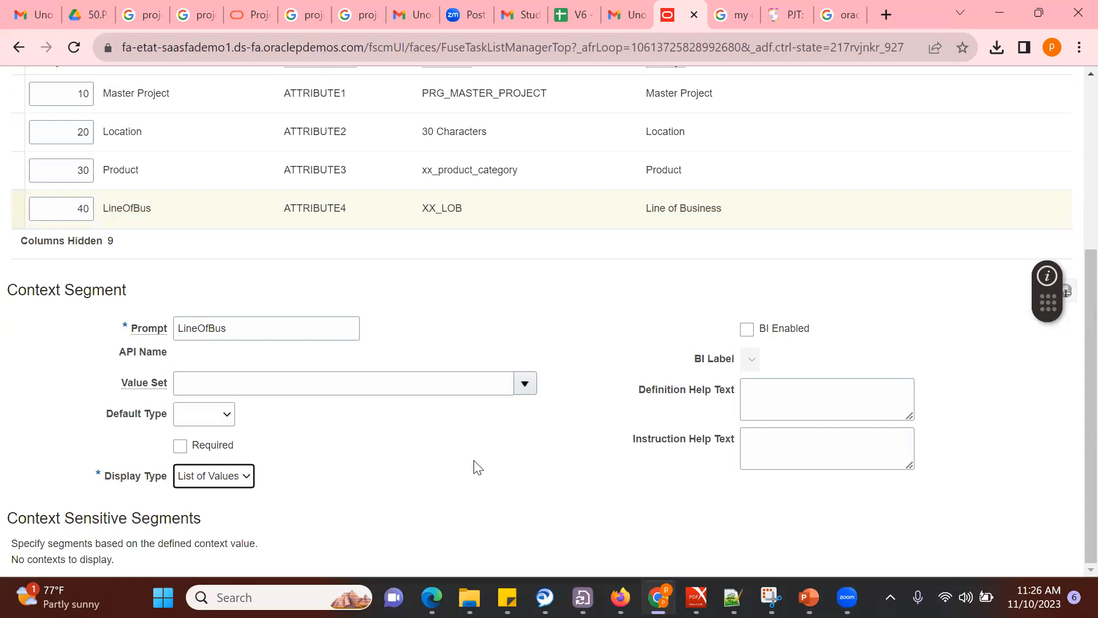
Step: Save and close the Project Descriptive Flexfield, then deploy it and close the deployment confirmation
scroll(1073, 420, "up", 2)
scroll(1073, 351, "up", 3)
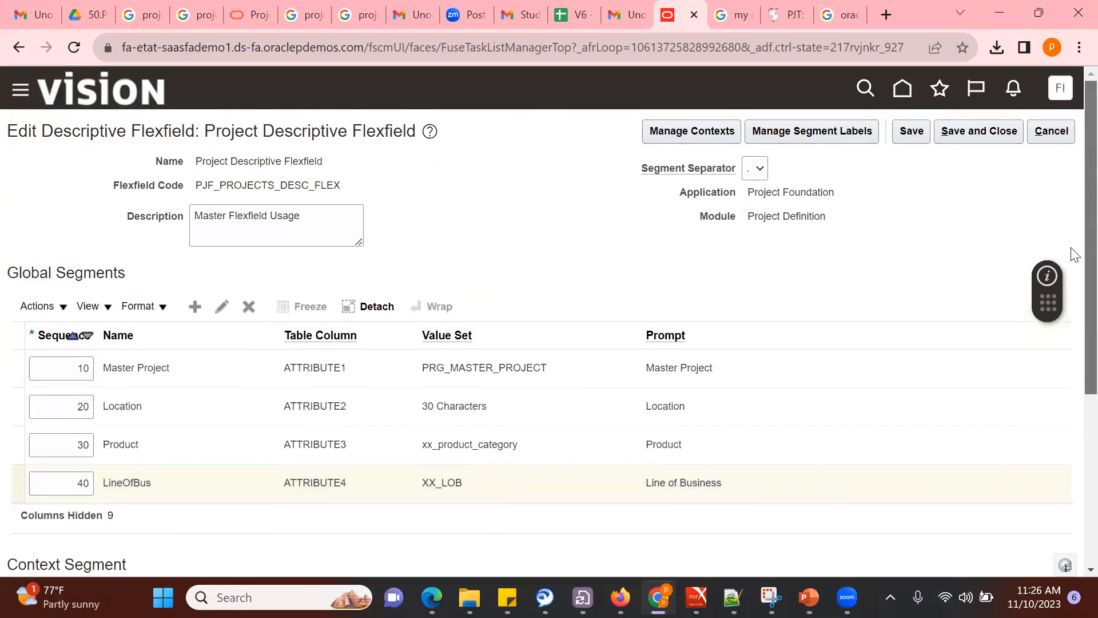
left_click(951, 132)
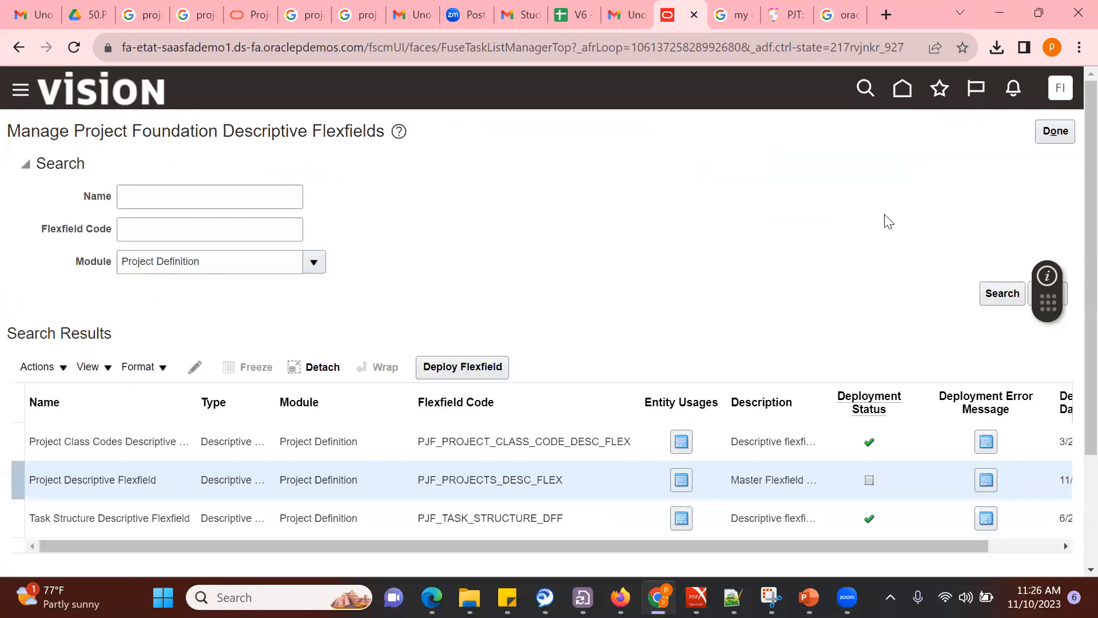
left_click(463, 366)
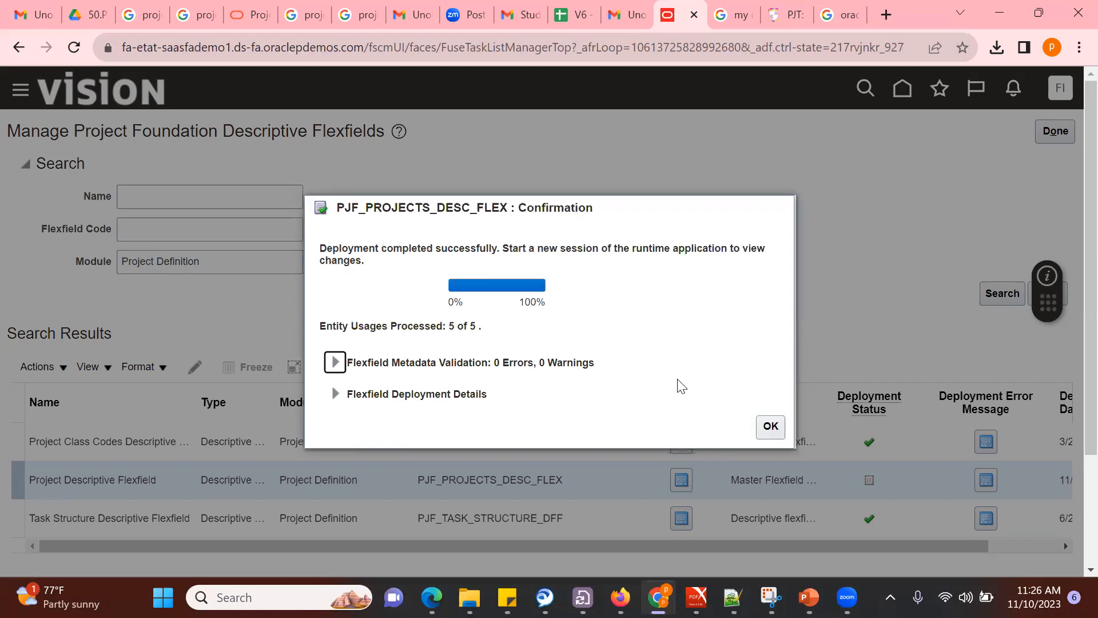
left_click(770, 425)
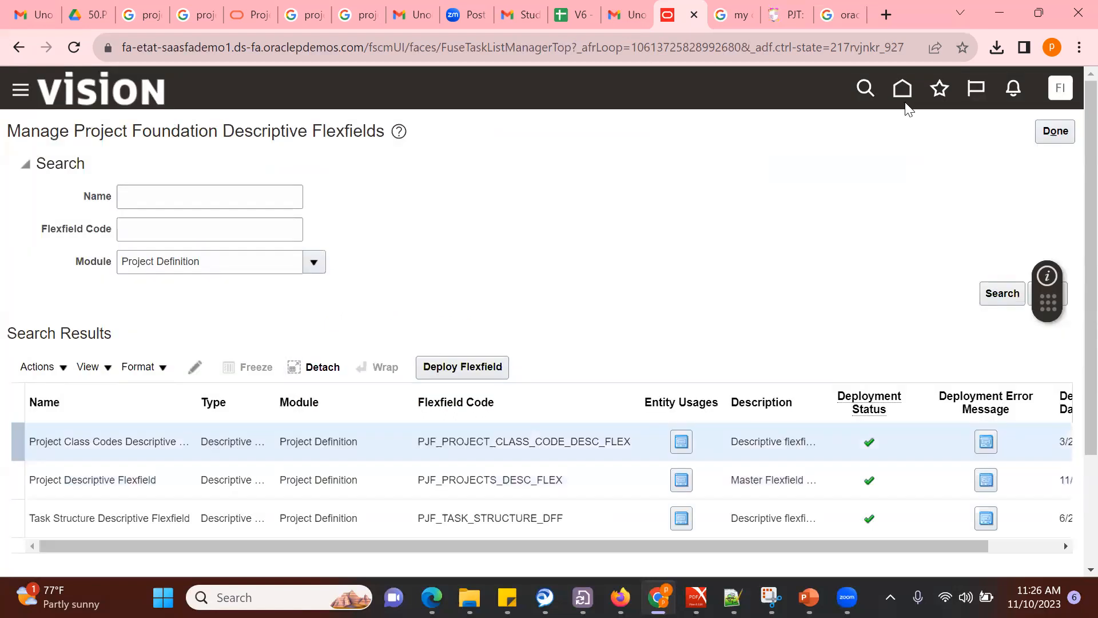
Step: Go back to My Projects, check the Additional Information in Hit Project demo11's financial settings, and return to the project list
left_click(902, 95)
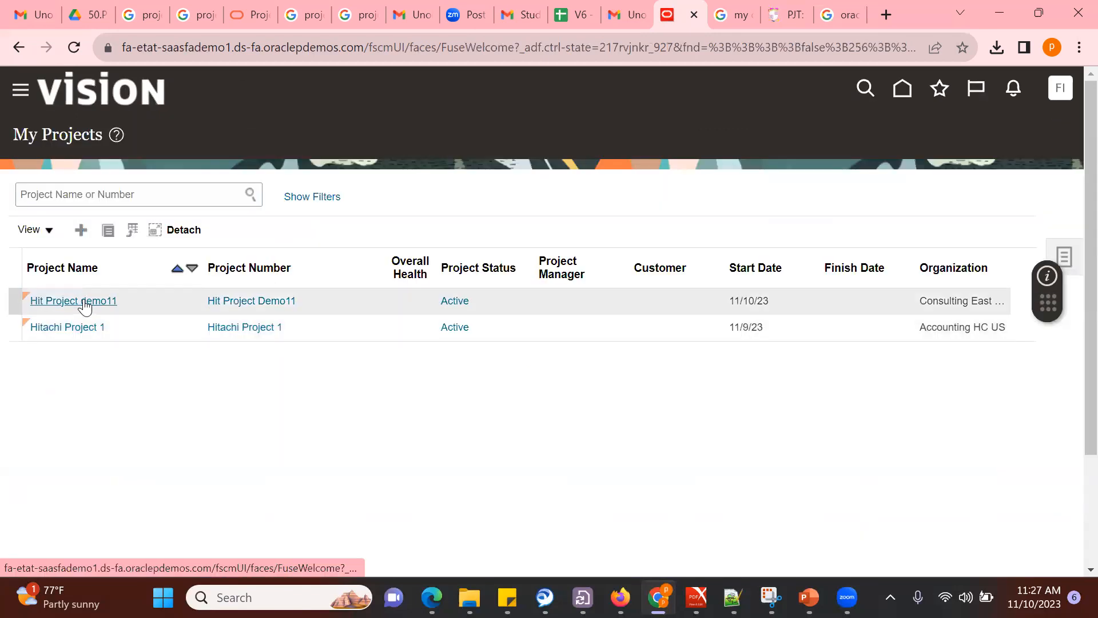
left_click(83, 302)
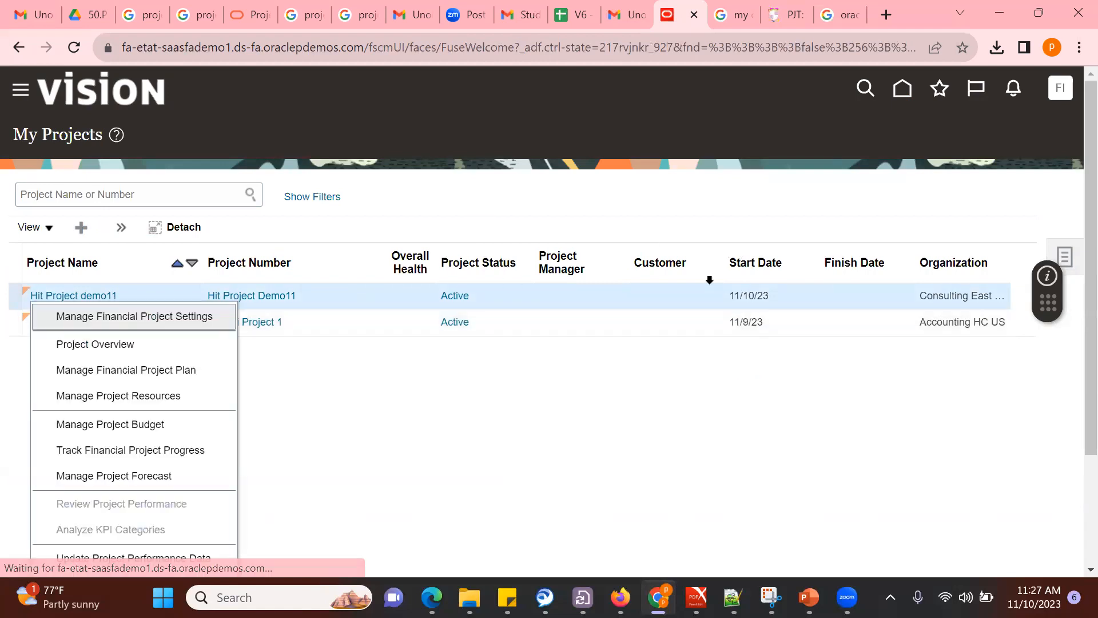
left_click(162, 319)
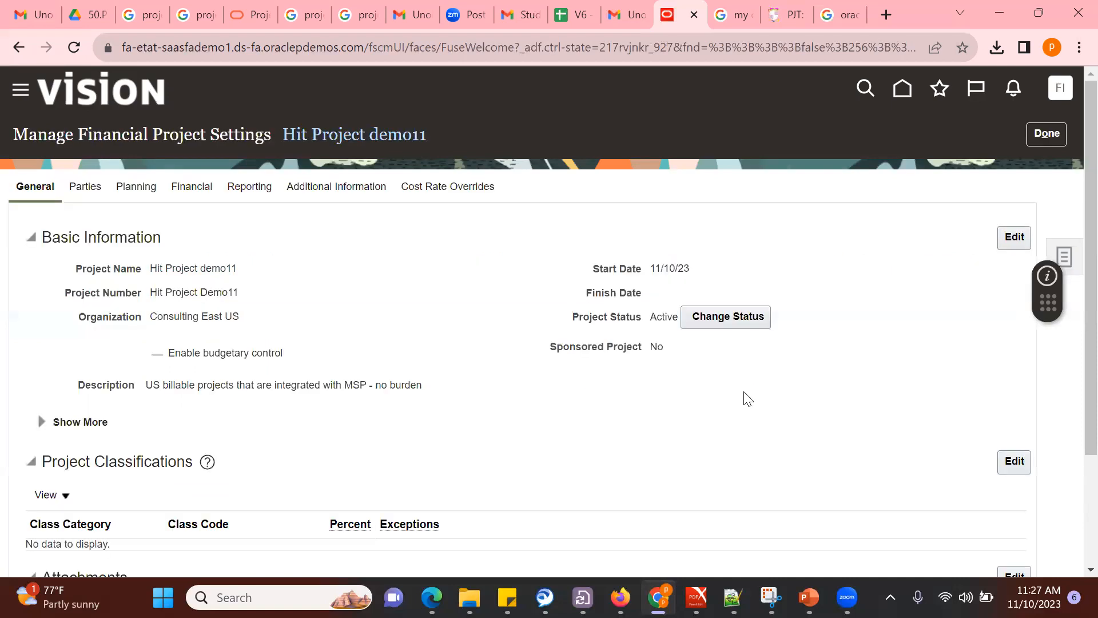
left_click(344, 189)
left_click(1049, 135)
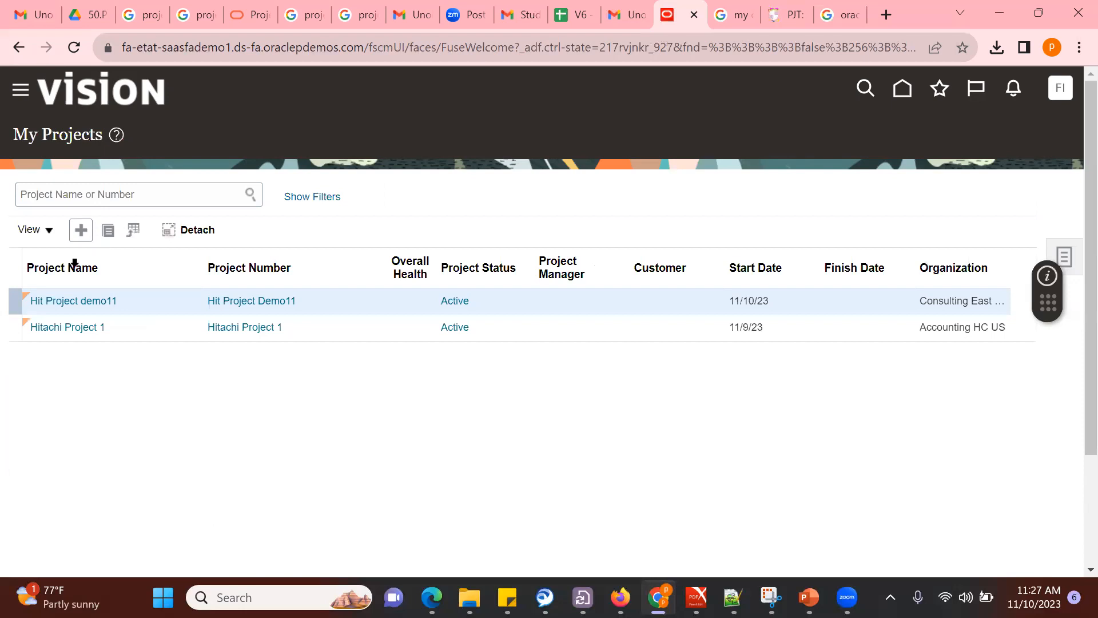
Step: Create a project from the Hitachi Project template with name and number Demo12, and dismiss the error dialog
left_click(80, 231)
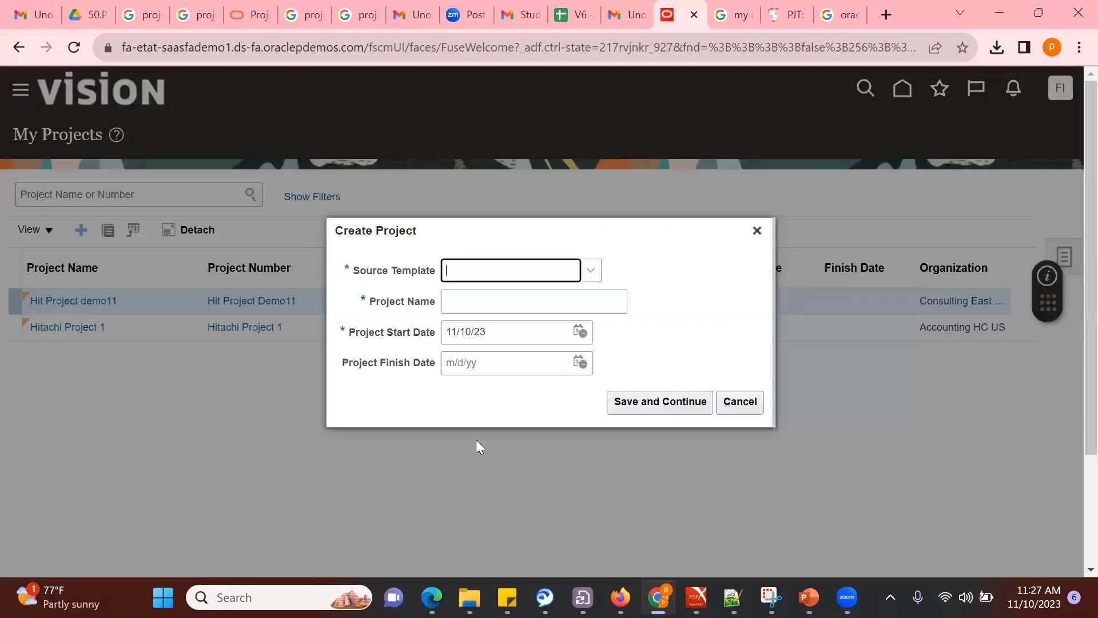
left_click(591, 270)
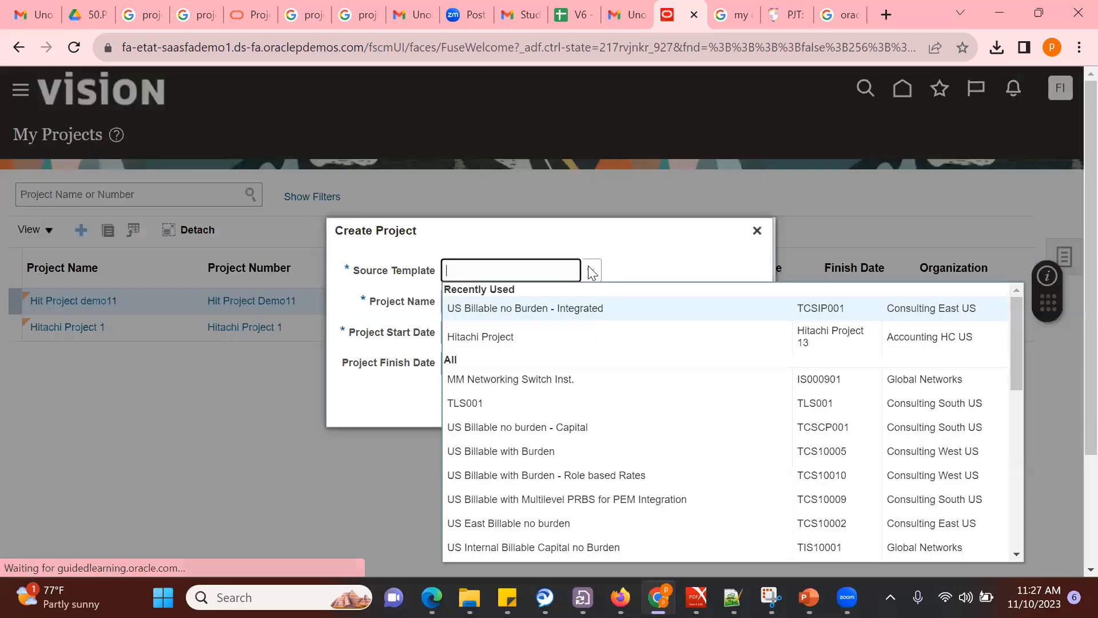
left_click(571, 329)
left_click(592, 297)
type("Demo")
key("Tab")
type("Demo12")
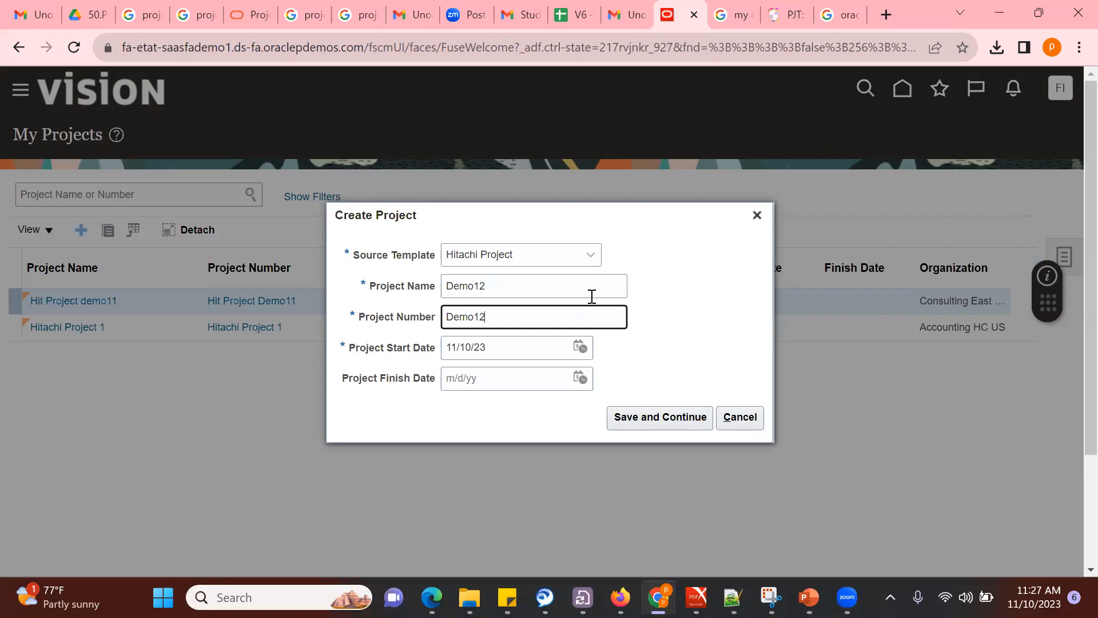
left_click(661, 419)
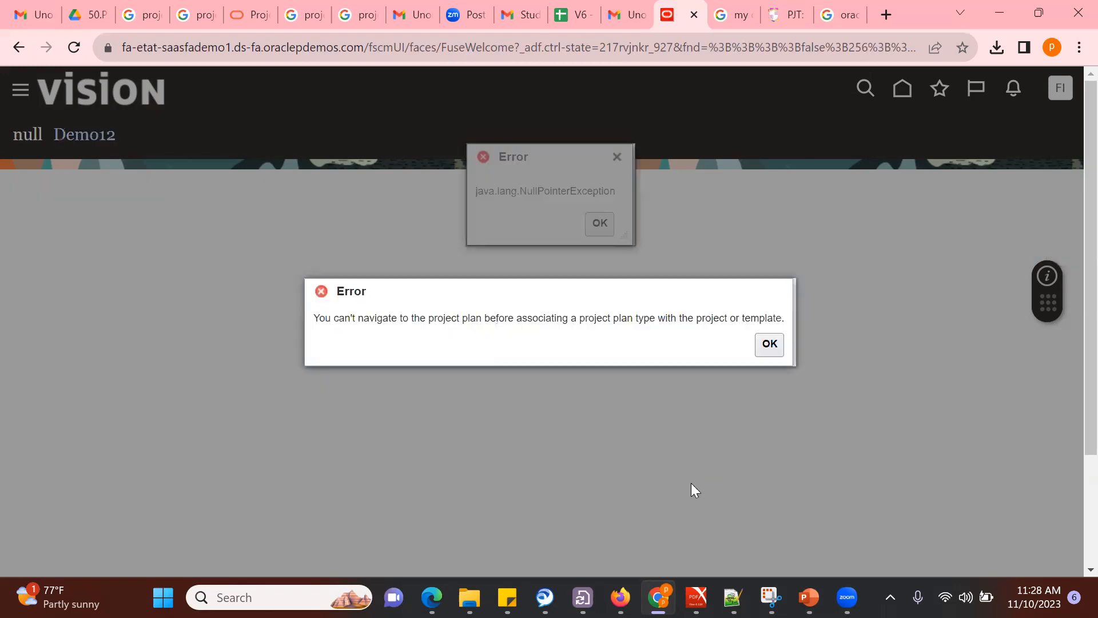
left_click(770, 344)
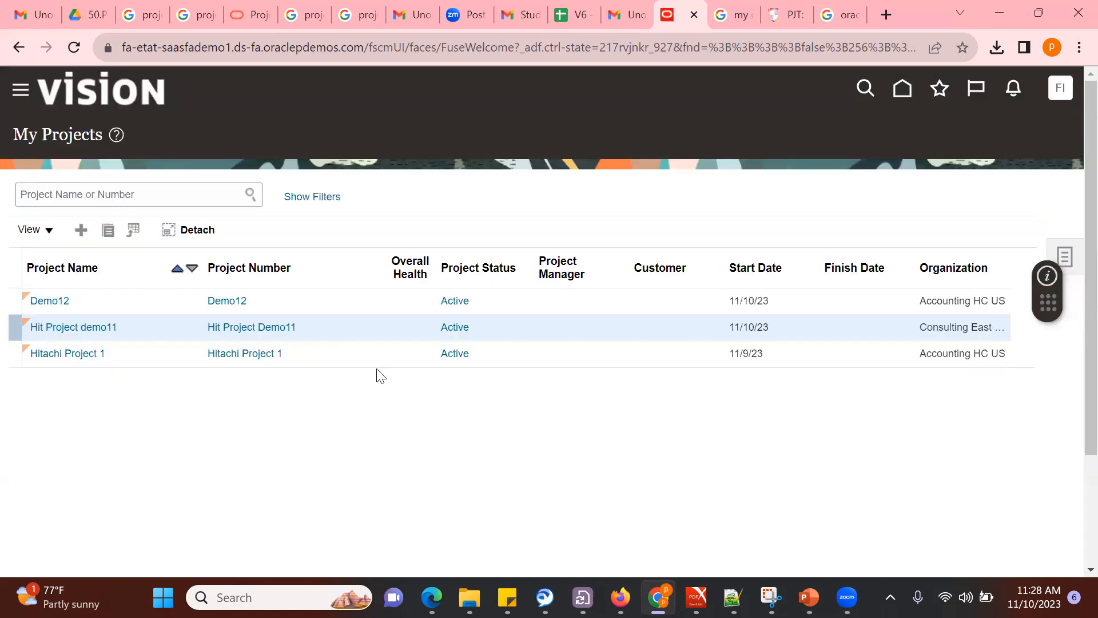
Step: Open the financial project settings of Demo12 and examine its Additional Information fields and general details
left_click(58, 306)
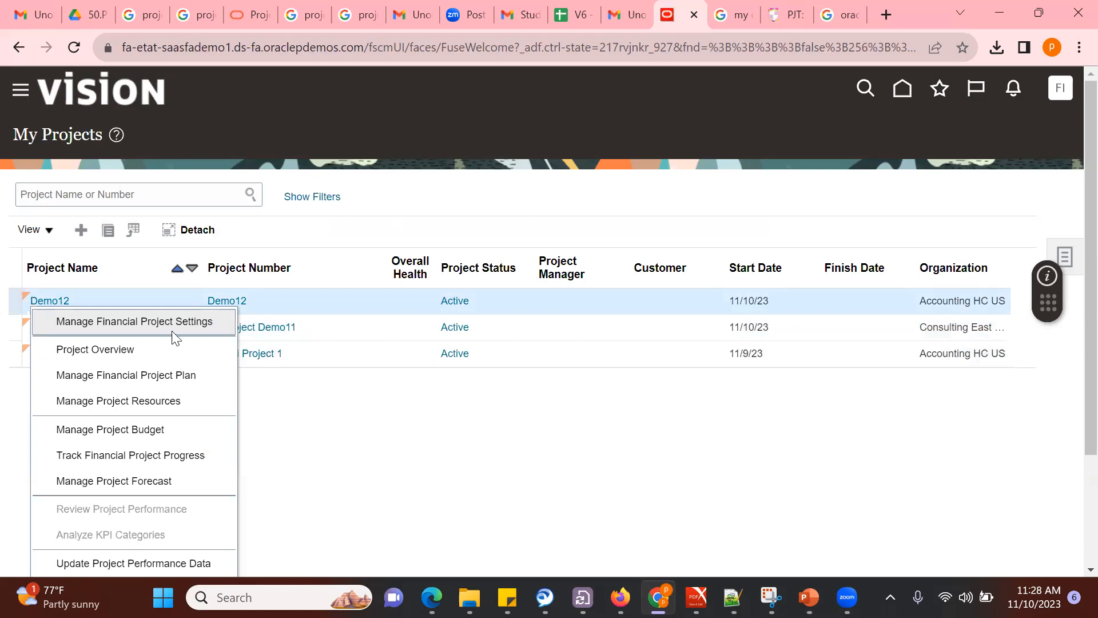
left_click(155, 320)
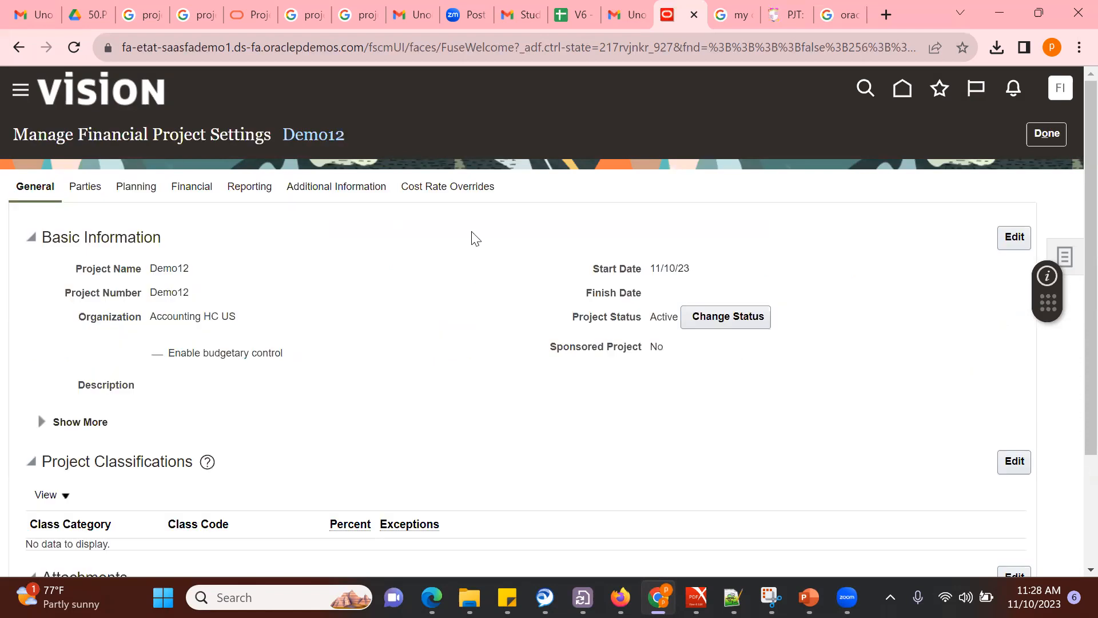
left_click(361, 188)
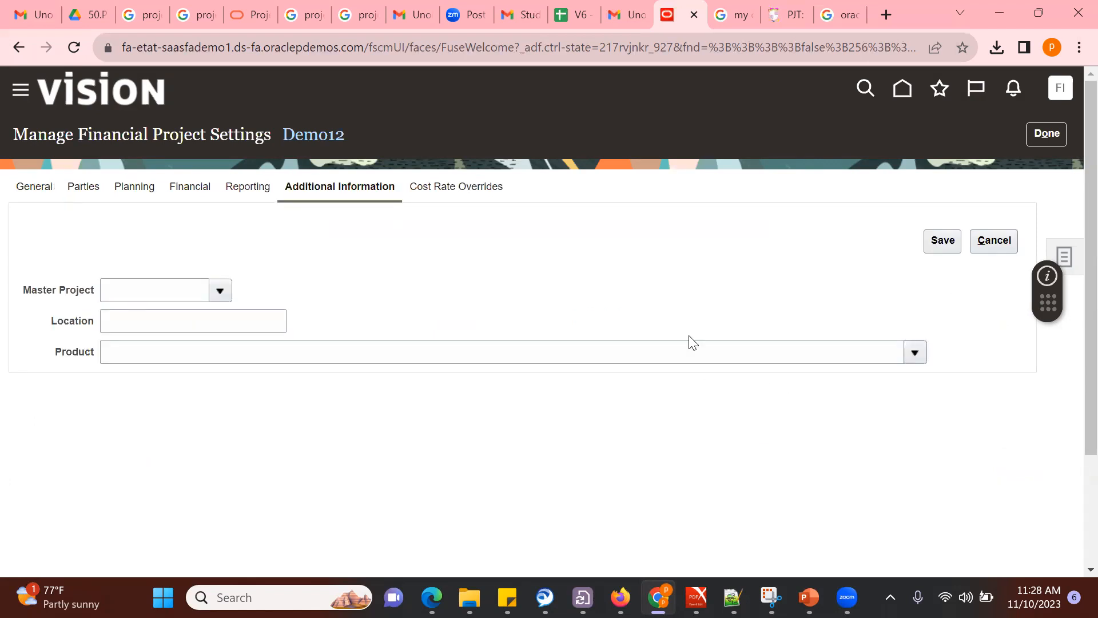
left_click(915, 350)
left_click(802, 225)
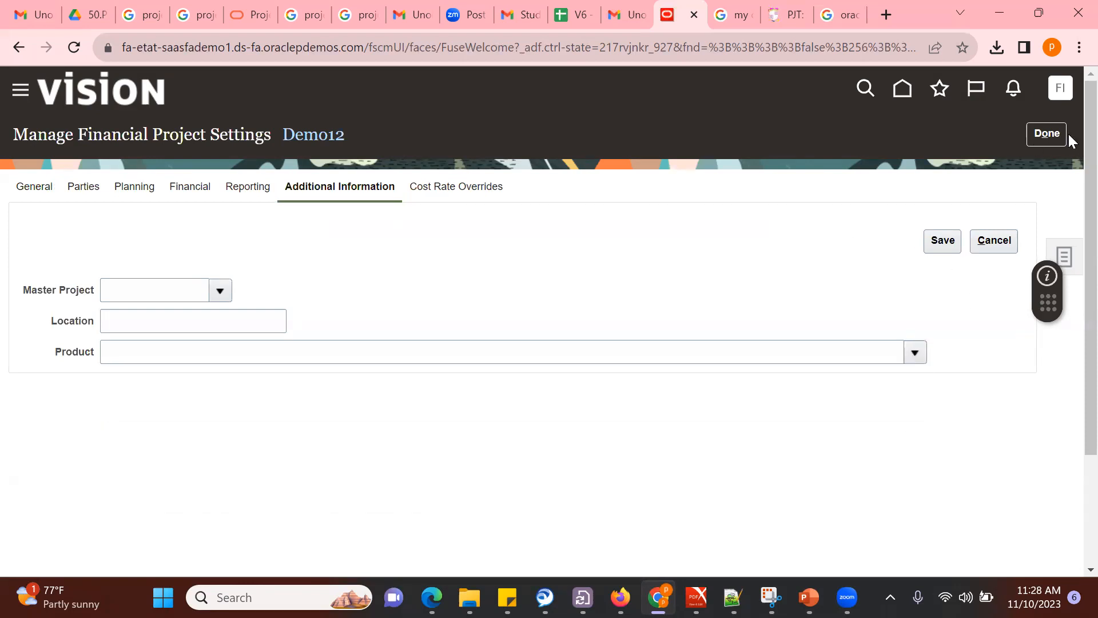
left_click(31, 189)
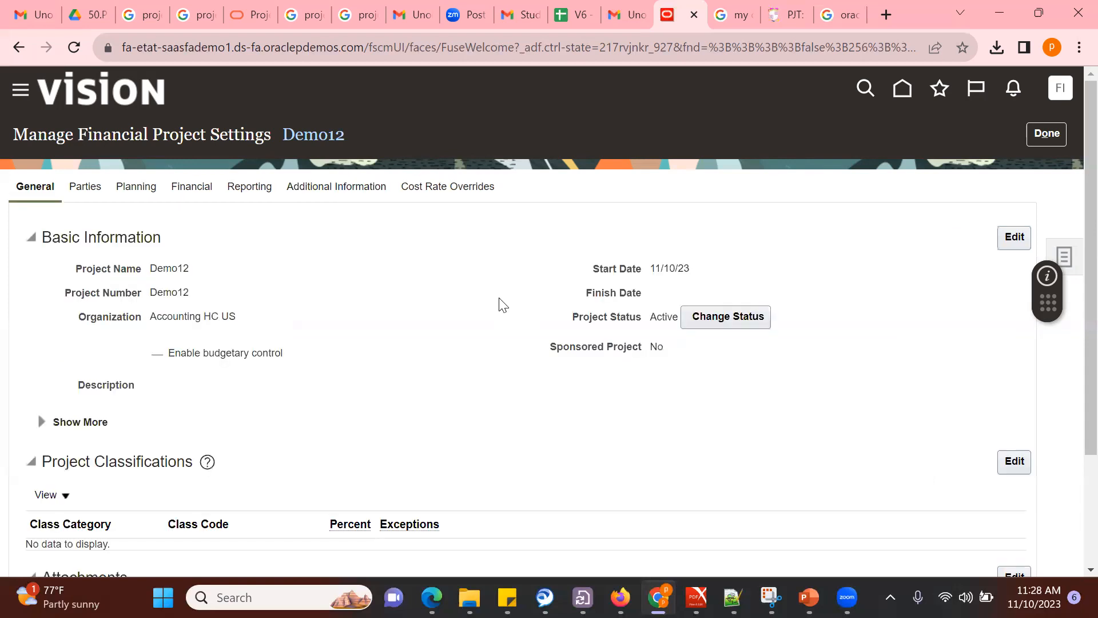
scroll(1074, 489, "down", 3)
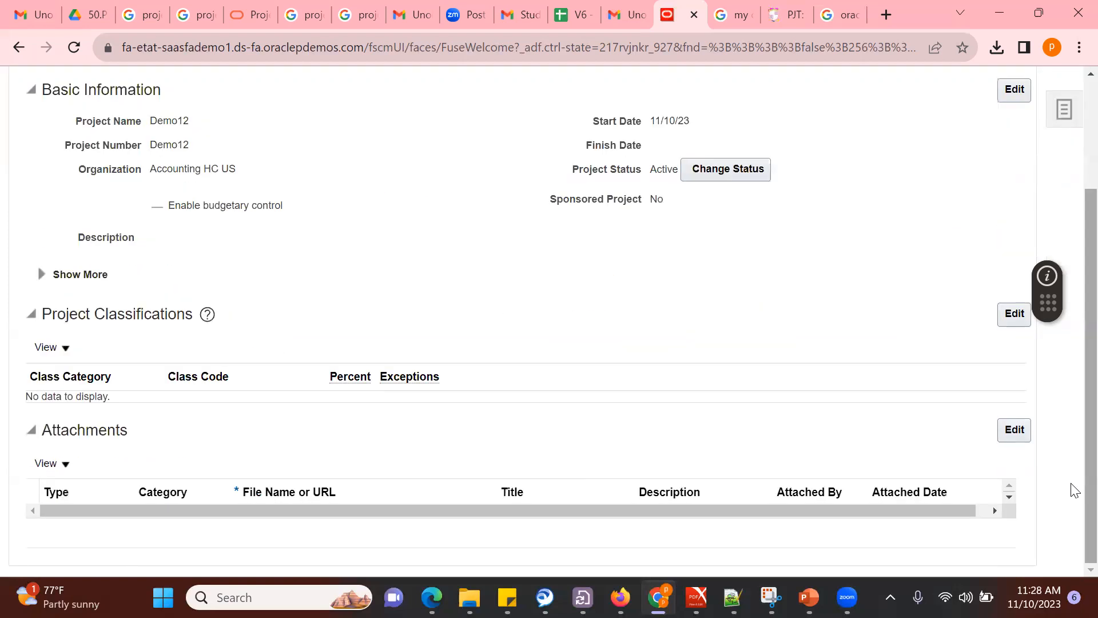
Step: Leave the Demo12 project settings and open the Project Foundation functional area in the Project Financial Management setup
scroll(1024, 131, "up", 3)
left_click(1047, 133)
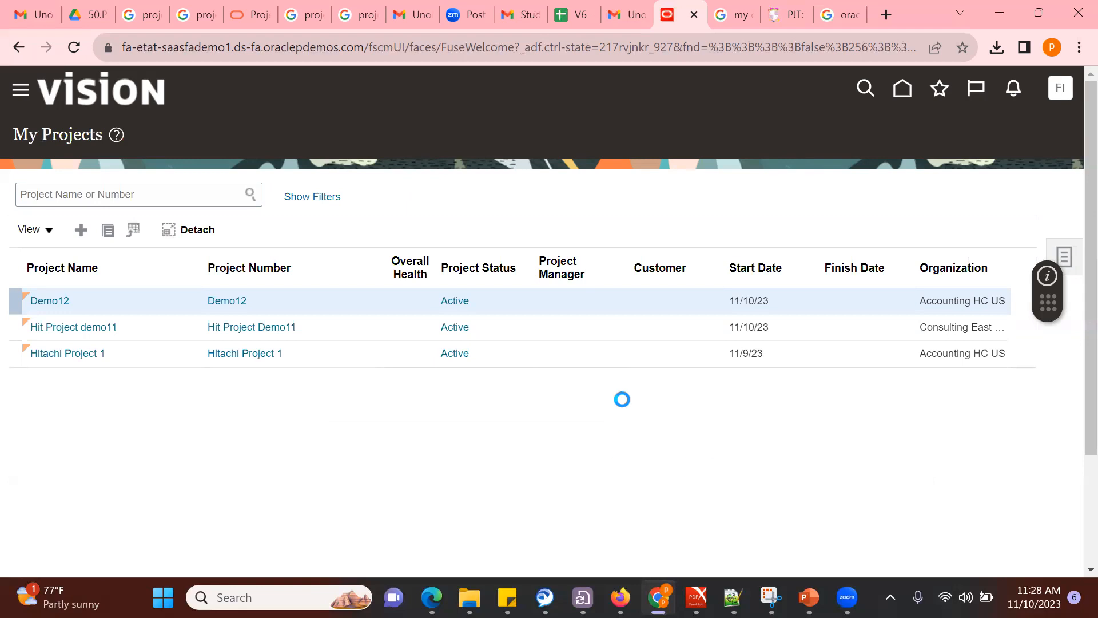
left_click(731, 345)
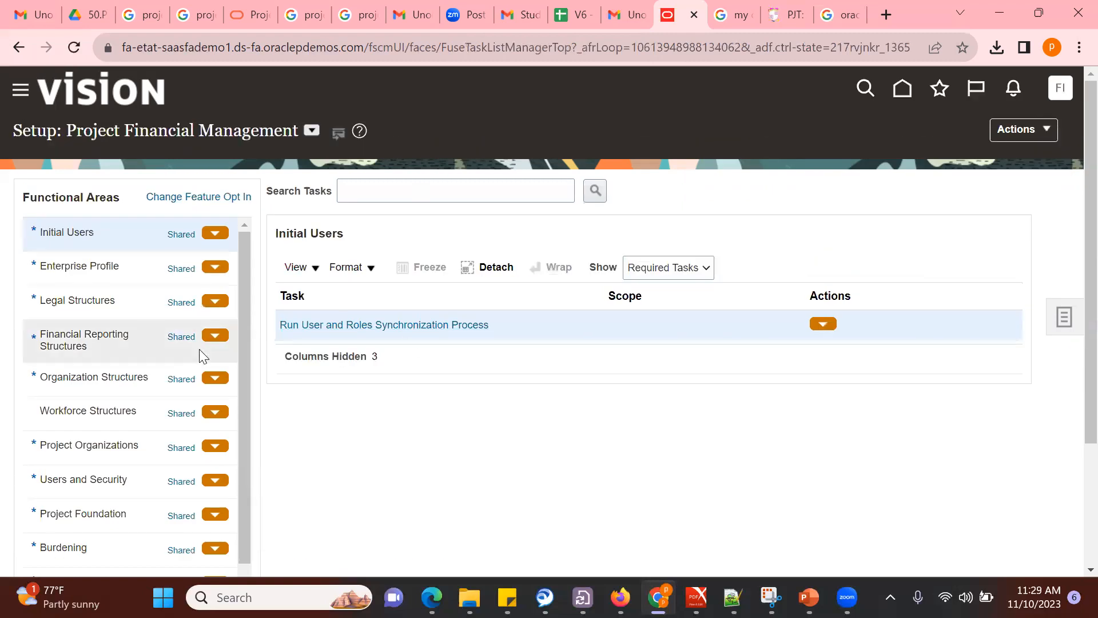
left_click(107, 516)
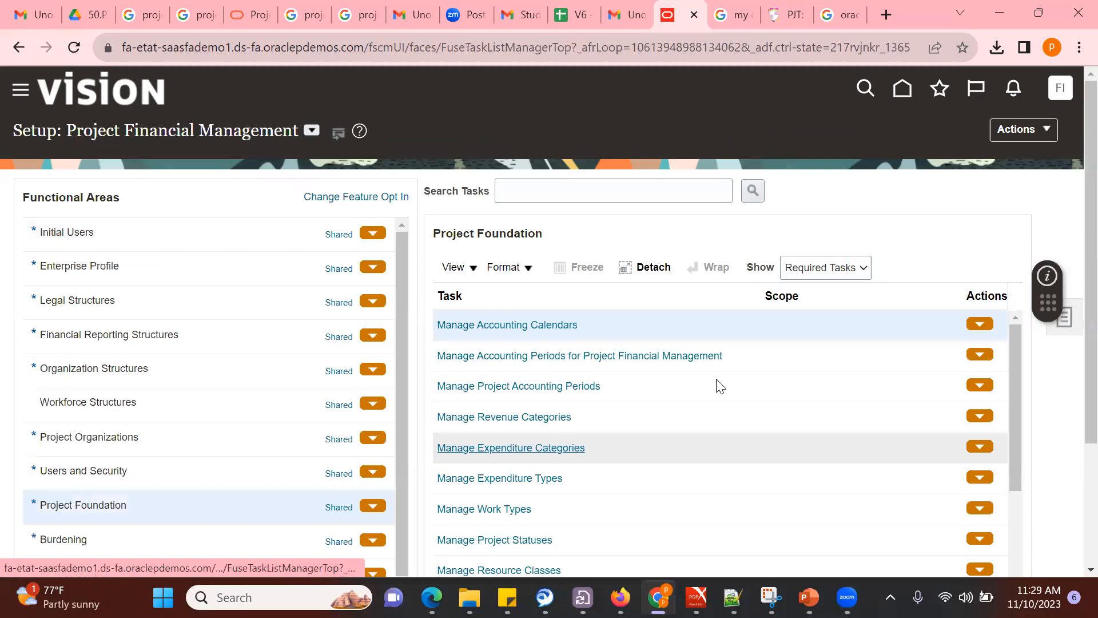
left_click(686, 356)
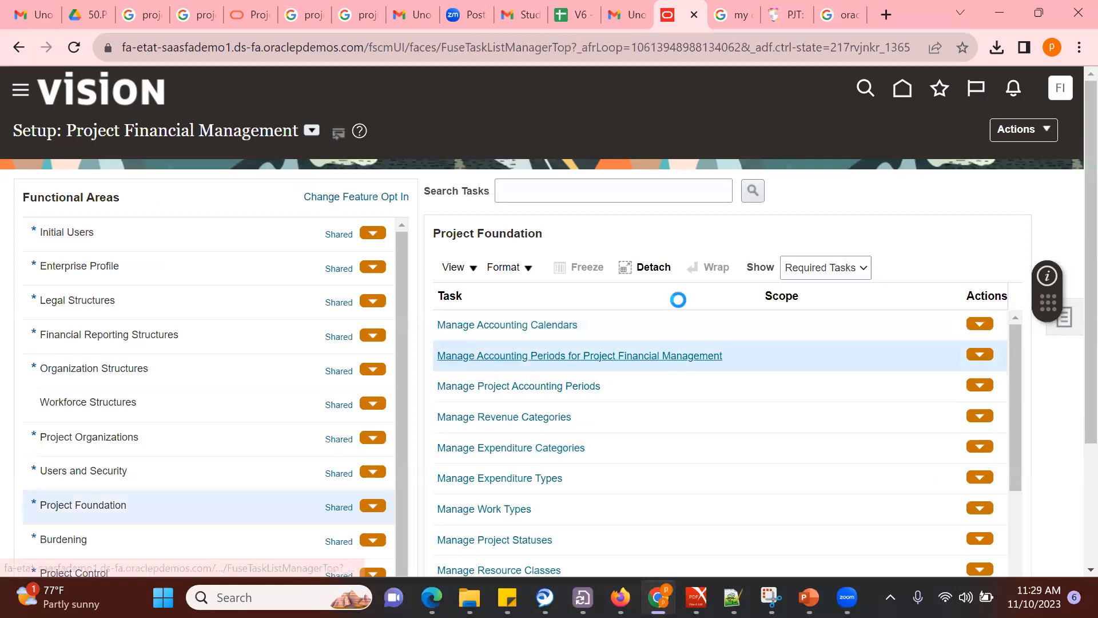
left_click(837, 269)
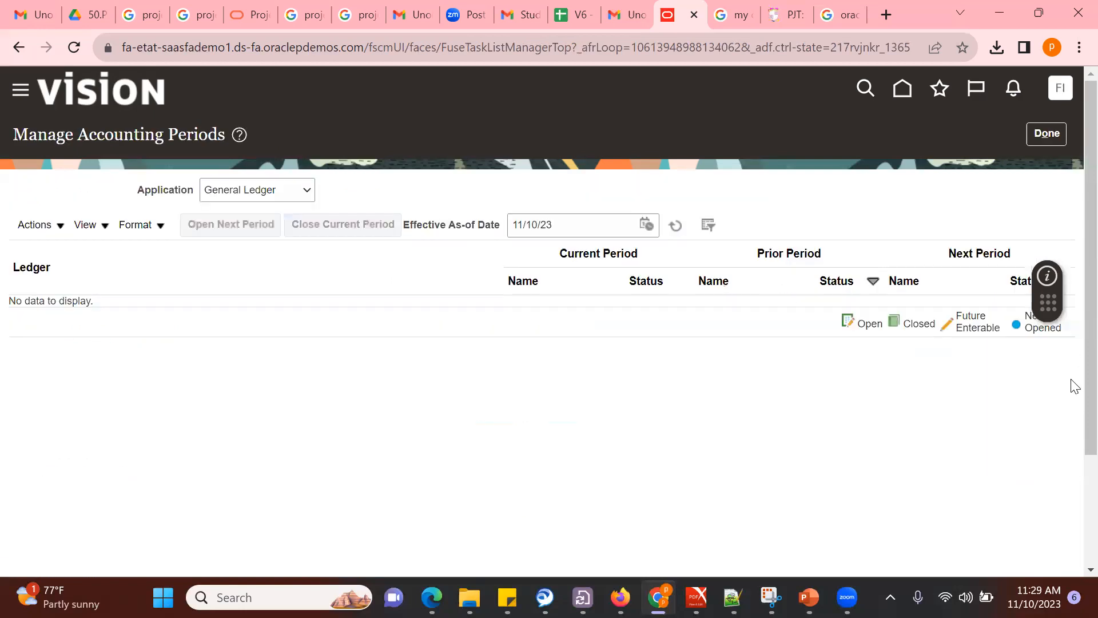
left_click(1043, 135)
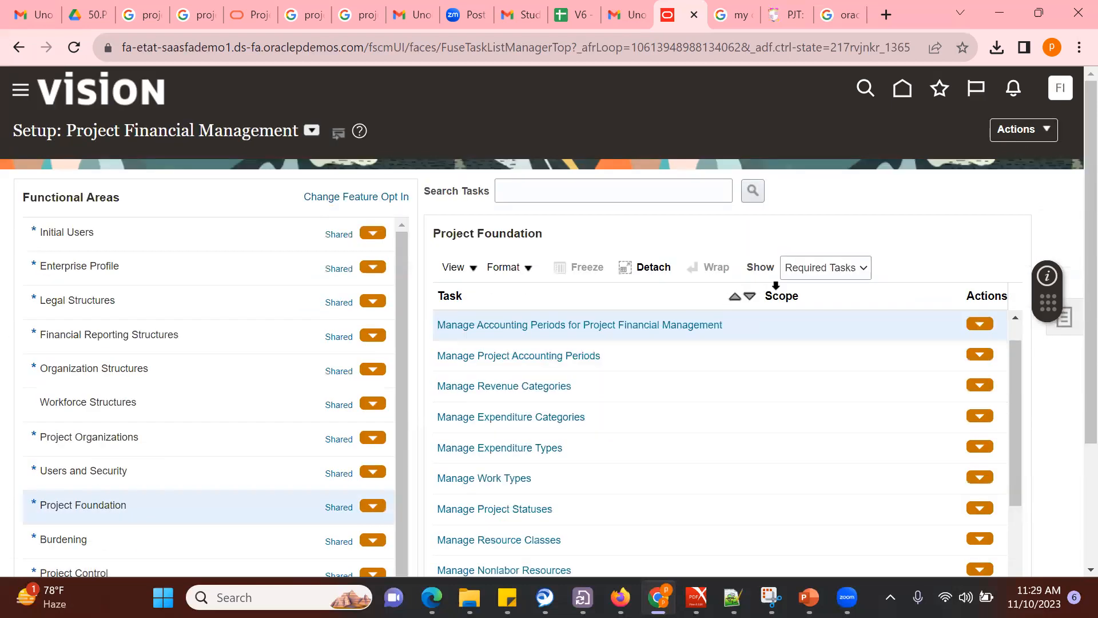
Step: Show all Project Foundation tasks and open Manage Project Foundation Descriptive Flexfields
left_click(802, 269)
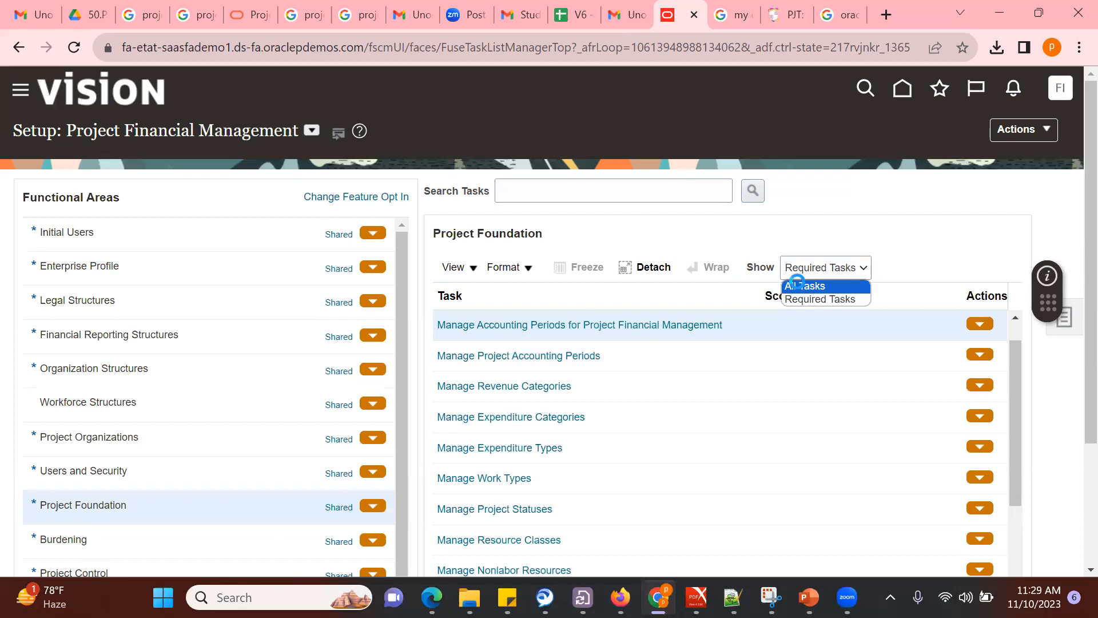
left_click(802, 286)
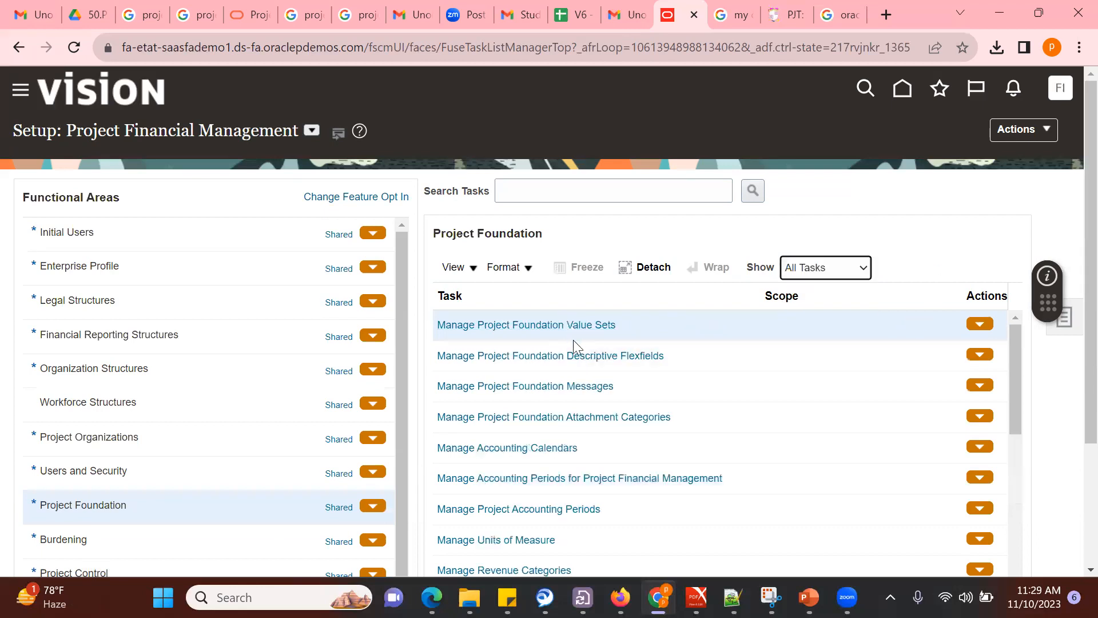
left_click(570, 356)
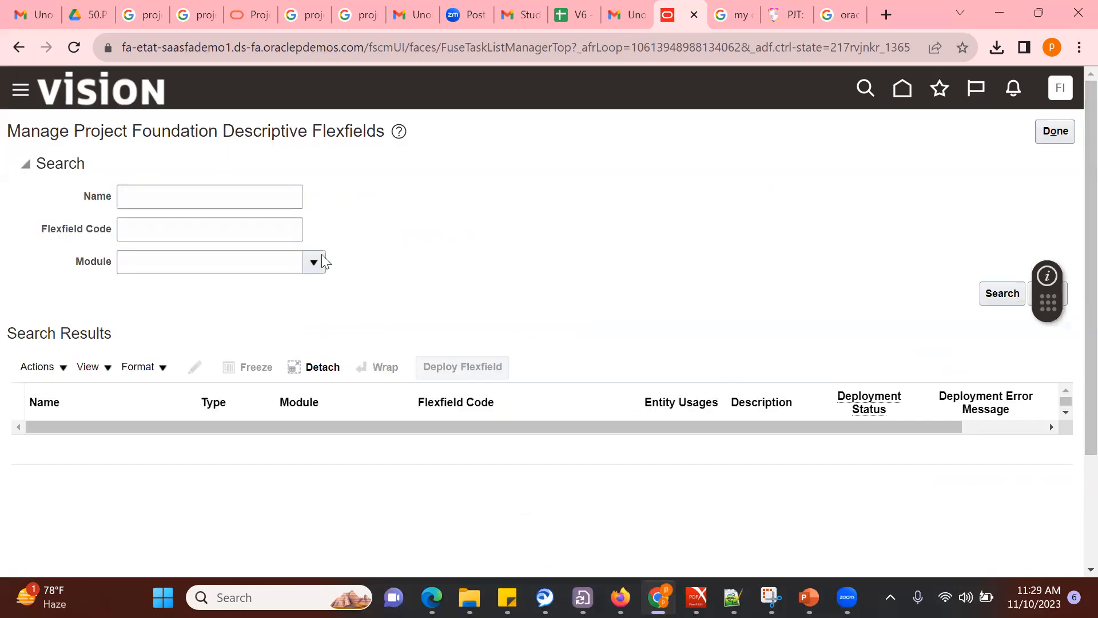
Step: Search for descriptive flexfields in the Project Definition module and open the Project Descriptive Flexfield for editing
left_click(315, 262)
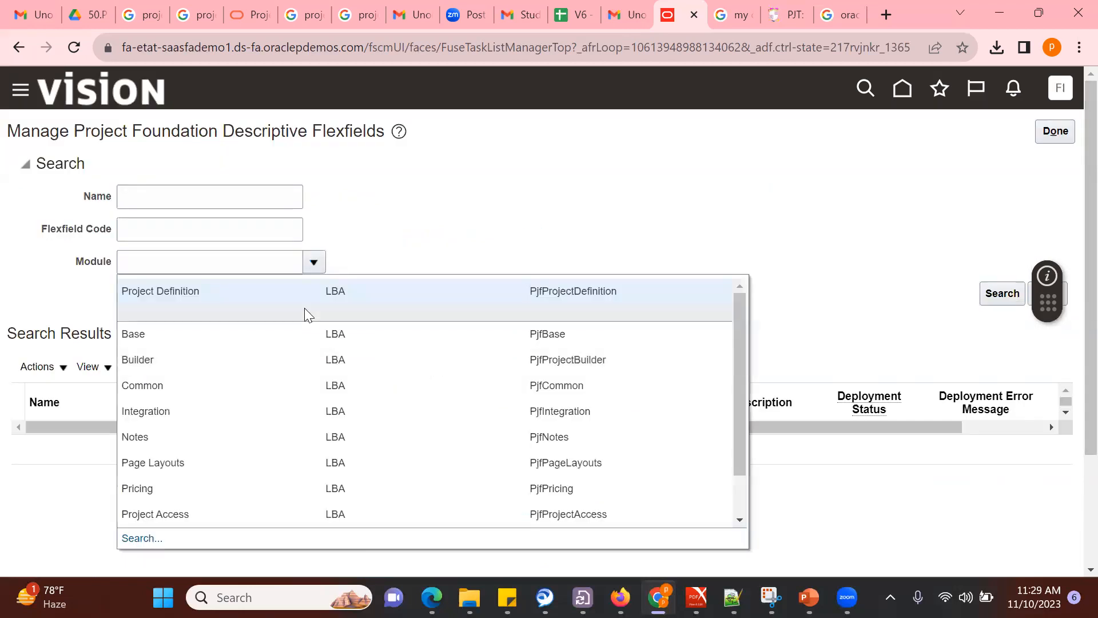
left_click(322, 283)
left_click(998, 298)
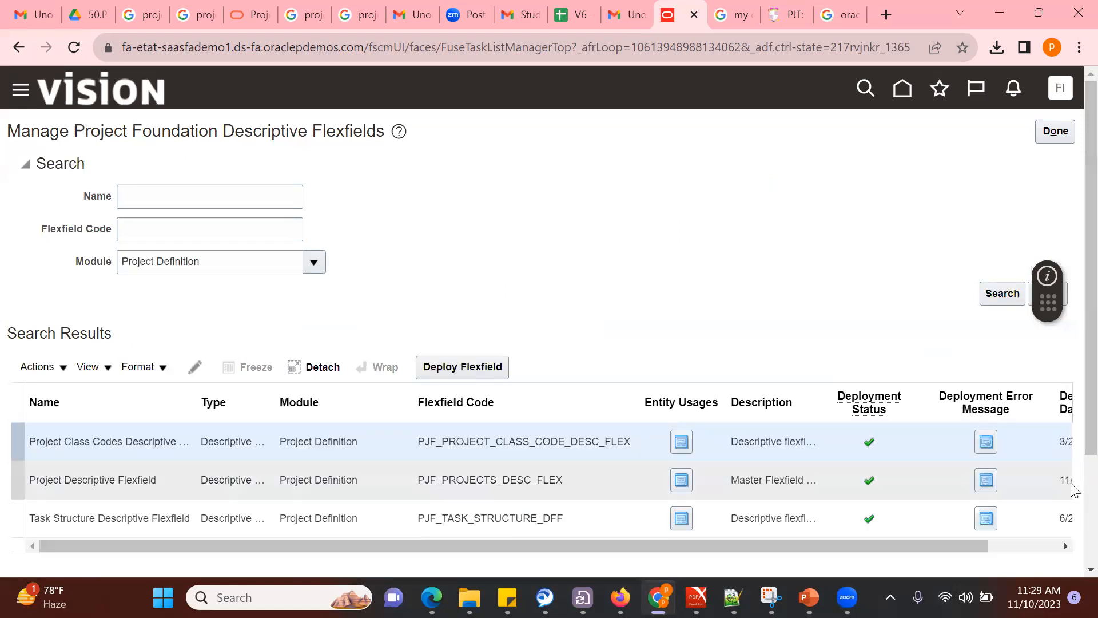
scroll(1073, 491, "down", 3)
left_click(542, 330)
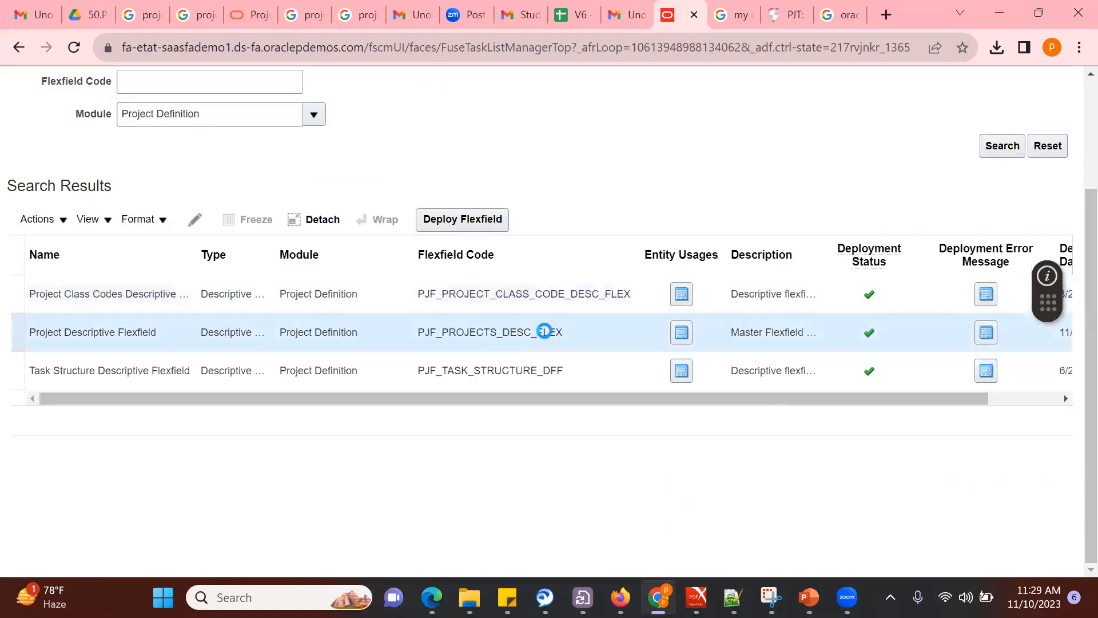
left_click(195, 219)
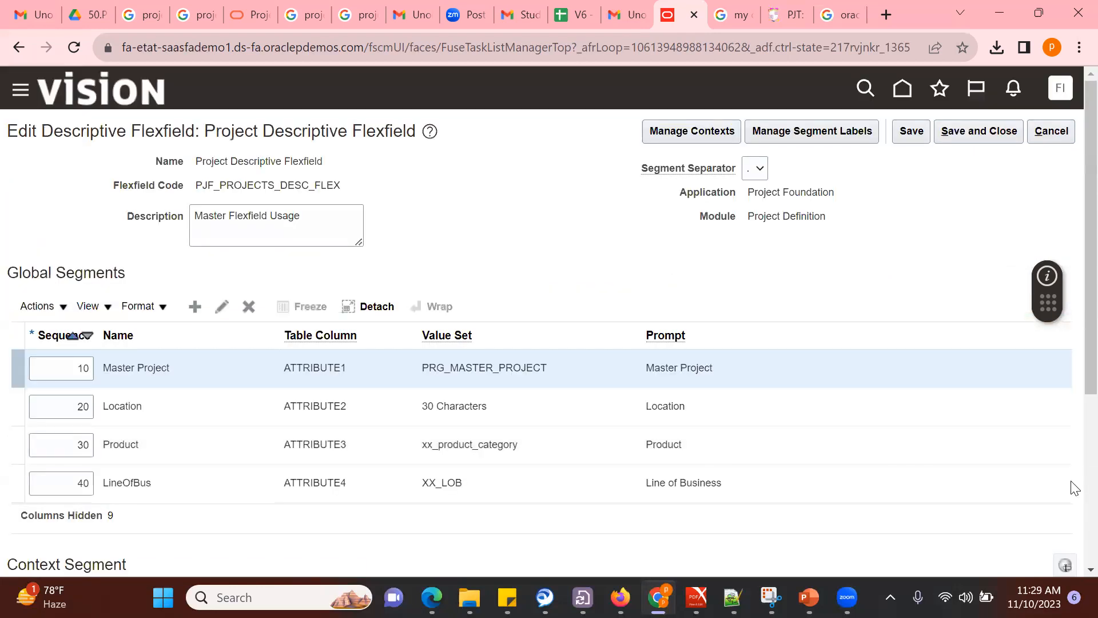
Step: Examine the Location, Product and LineOfBus global segments of the Project Descriptive Flexfield alongside its Context Segment settings
scroll(1075, 488, "down", 5)
left_click(373, 198)
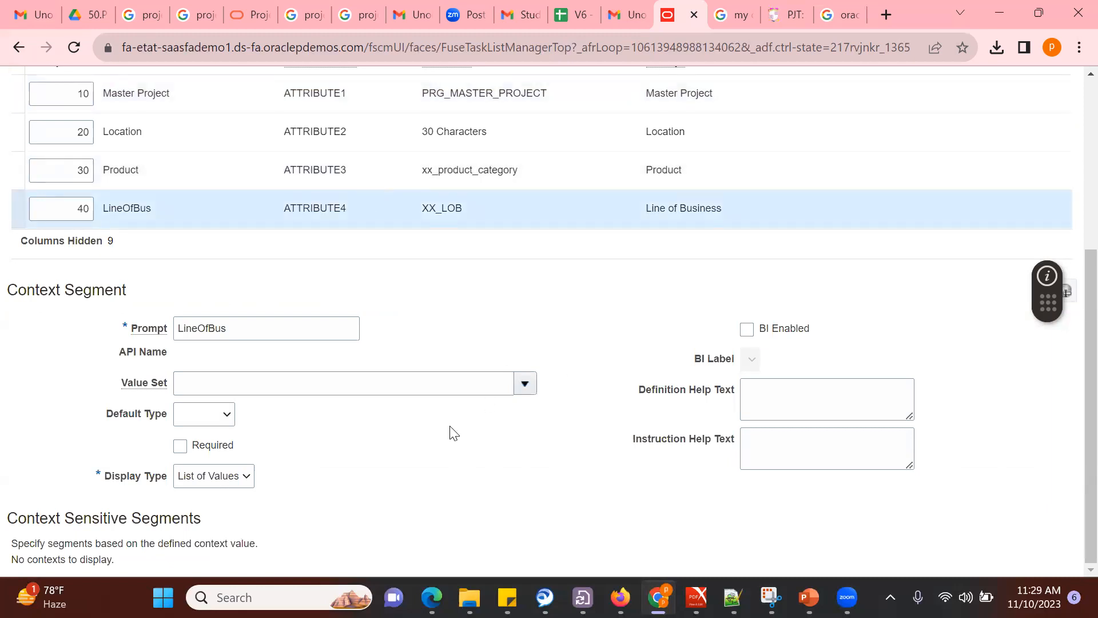
left_click(358, 170)
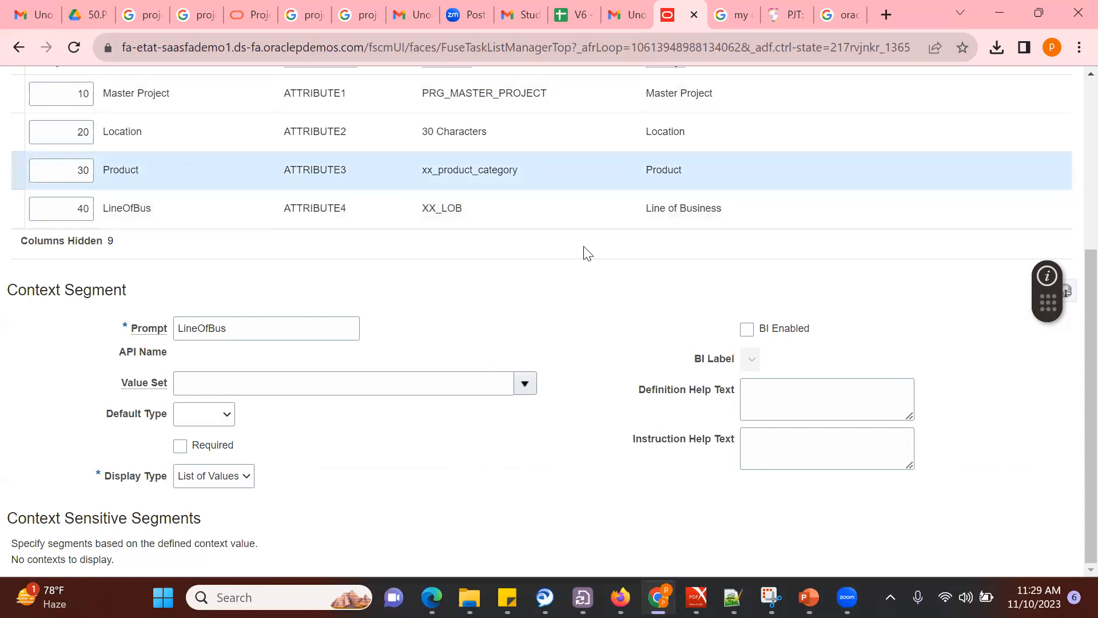
left_click(366, 135)
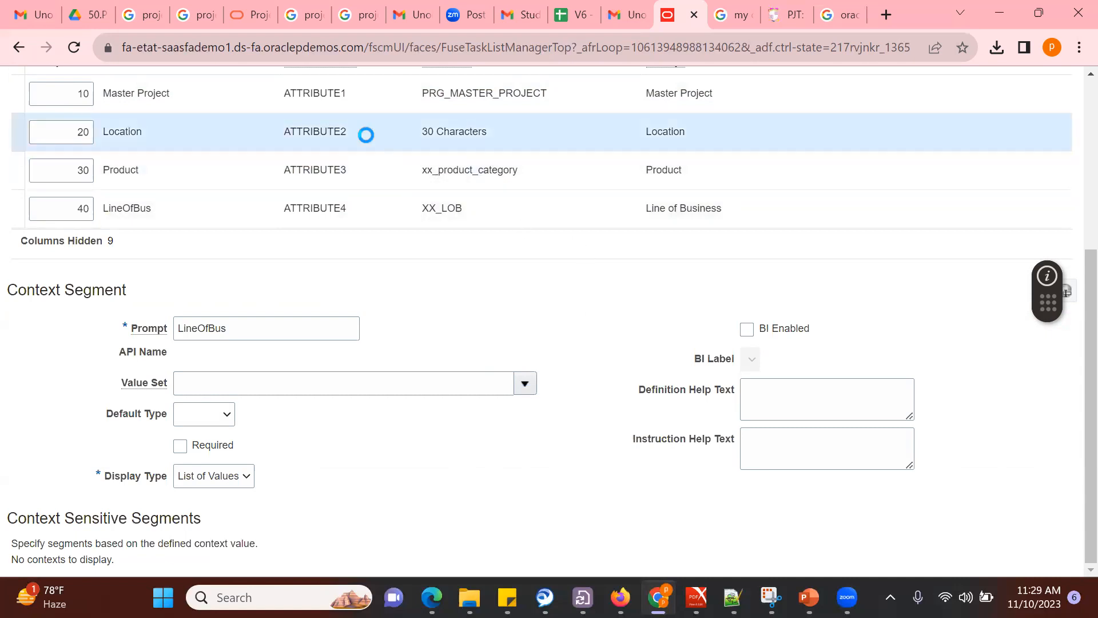
left_click(293, 210)
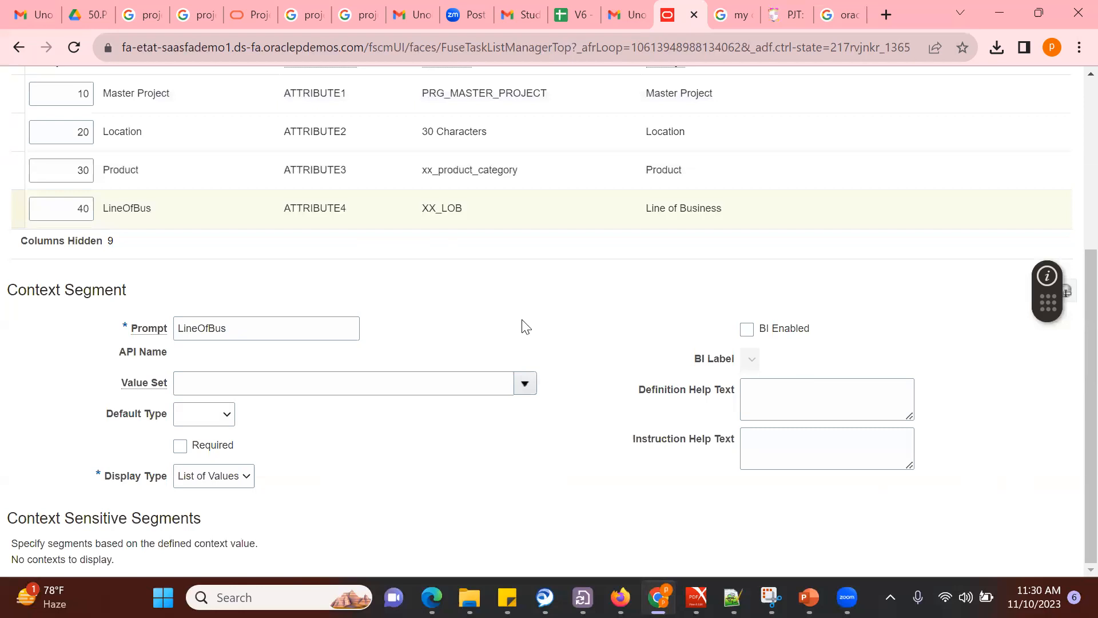
left_click(531, 178)
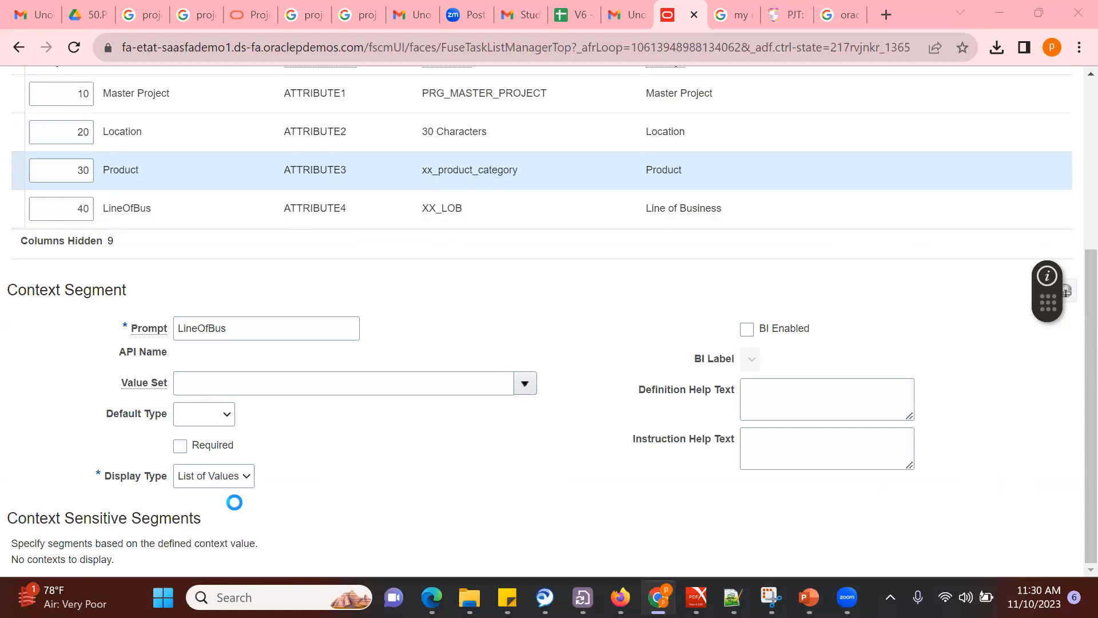
left_click(444, 126)
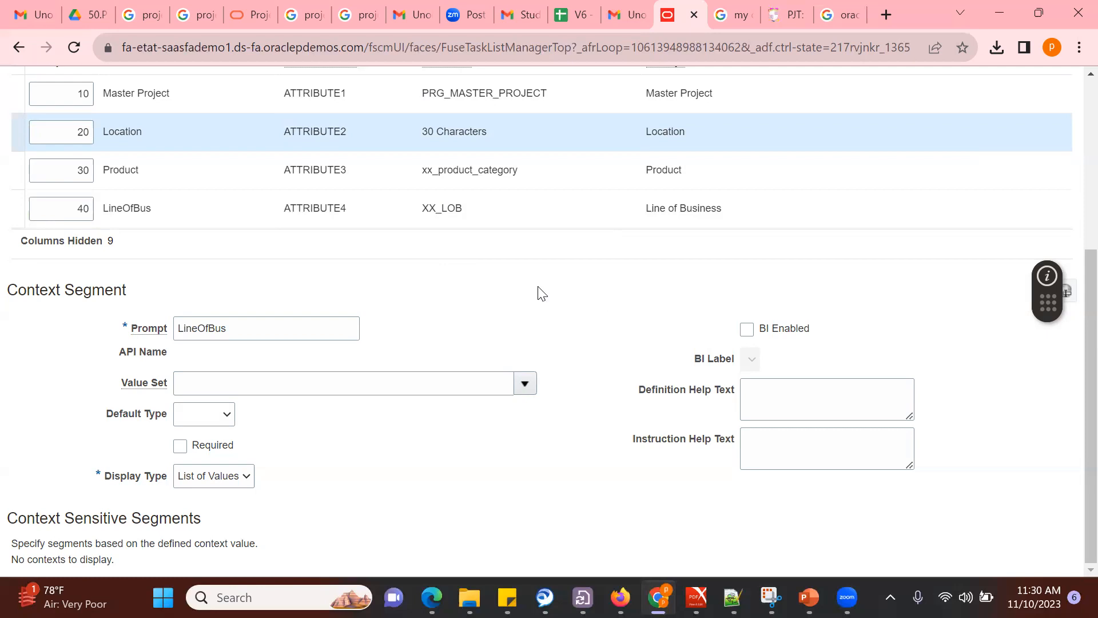
left_click(522, 173)
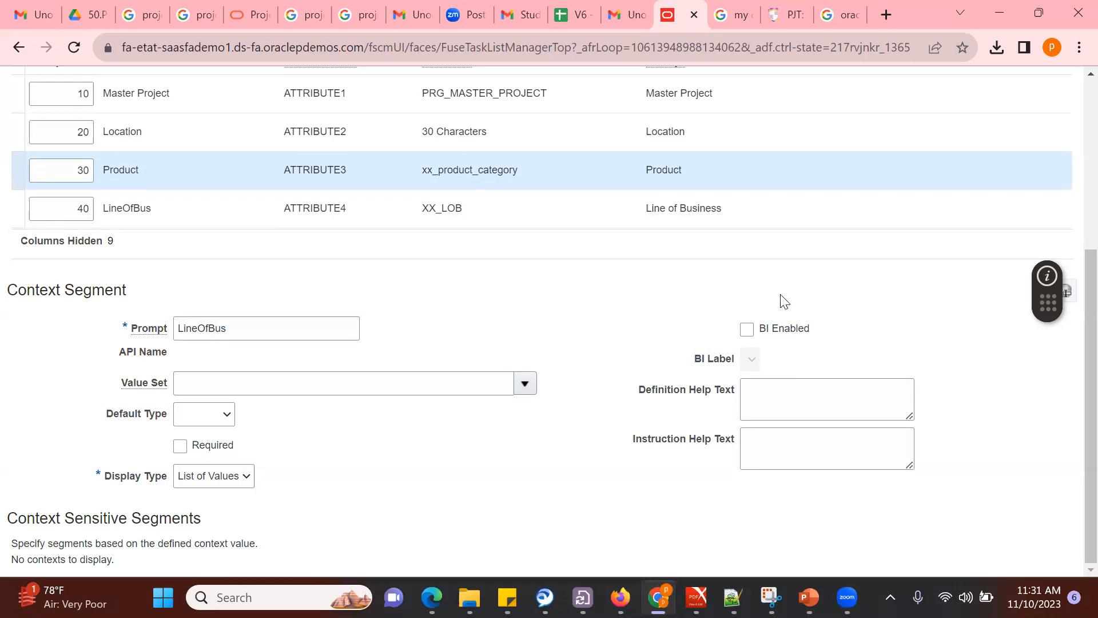
left_click(682, 217)
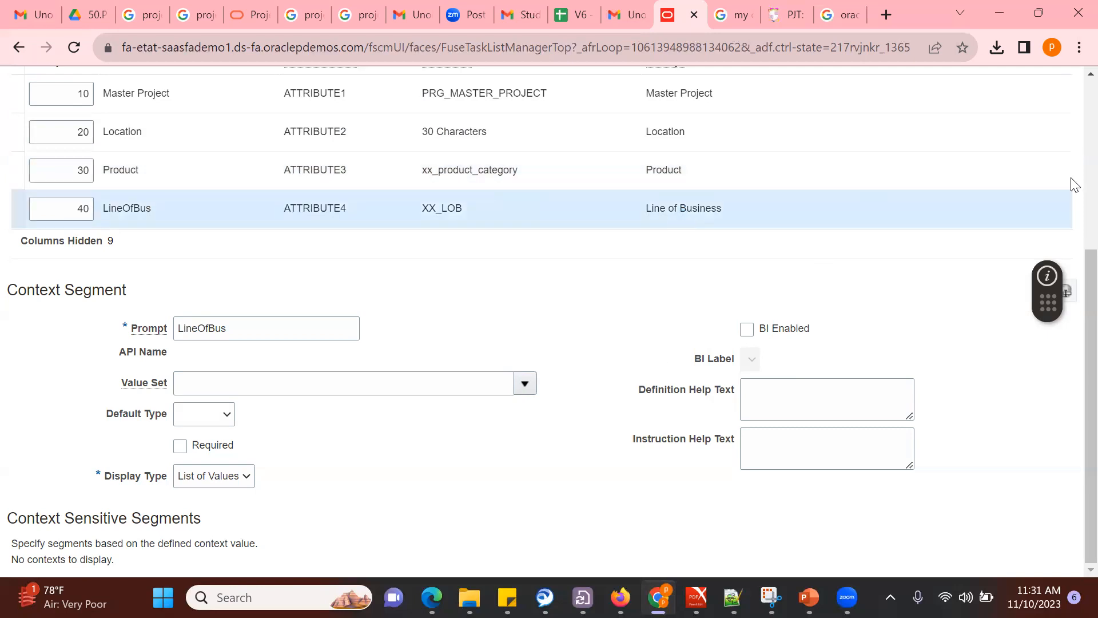
Step: Reload the flexfield page, then check the Context Segment's Default Type options and the Product global segment
scroll(1072, 183, "up", 5)
left_click(607, 50)
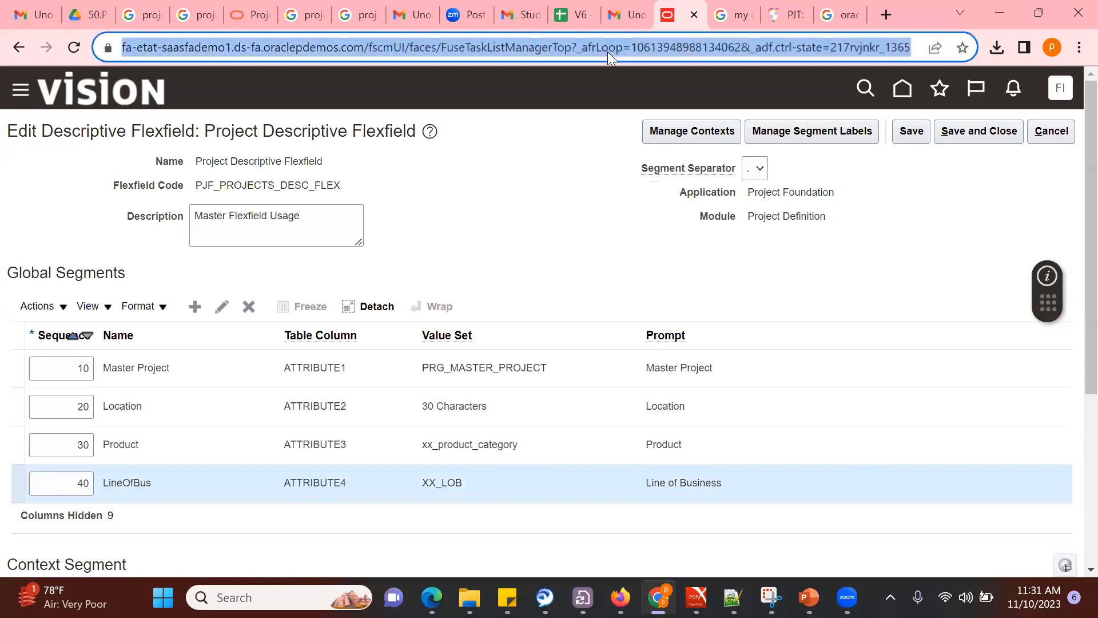
key("Return")
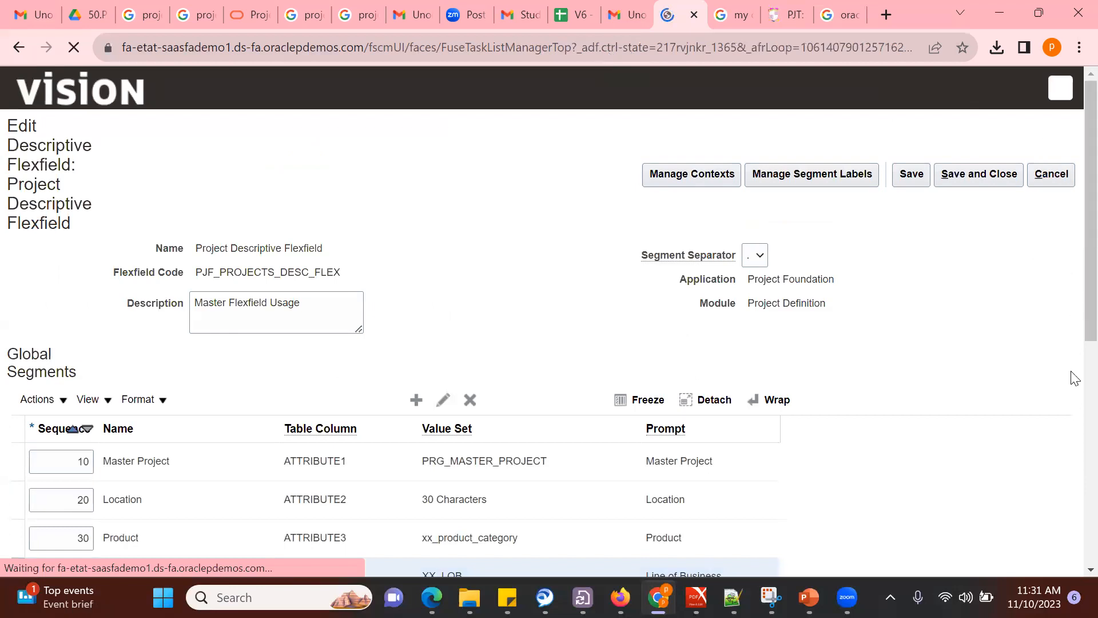
scroll(1071, 395, "down", 6)
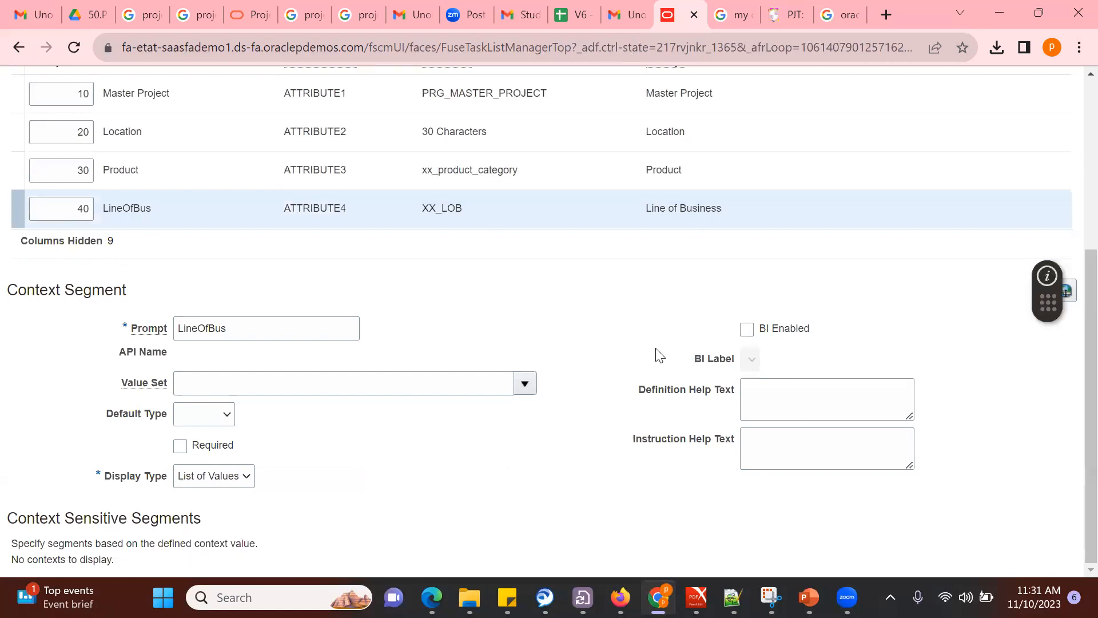
left_click(207, 416)
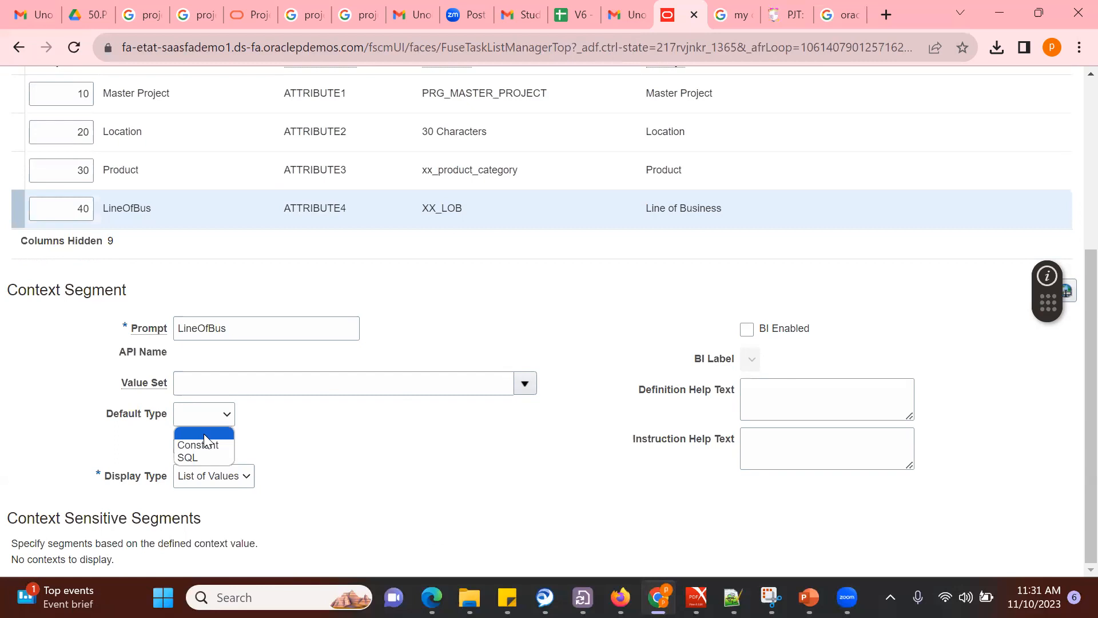
left_click(369, 335)
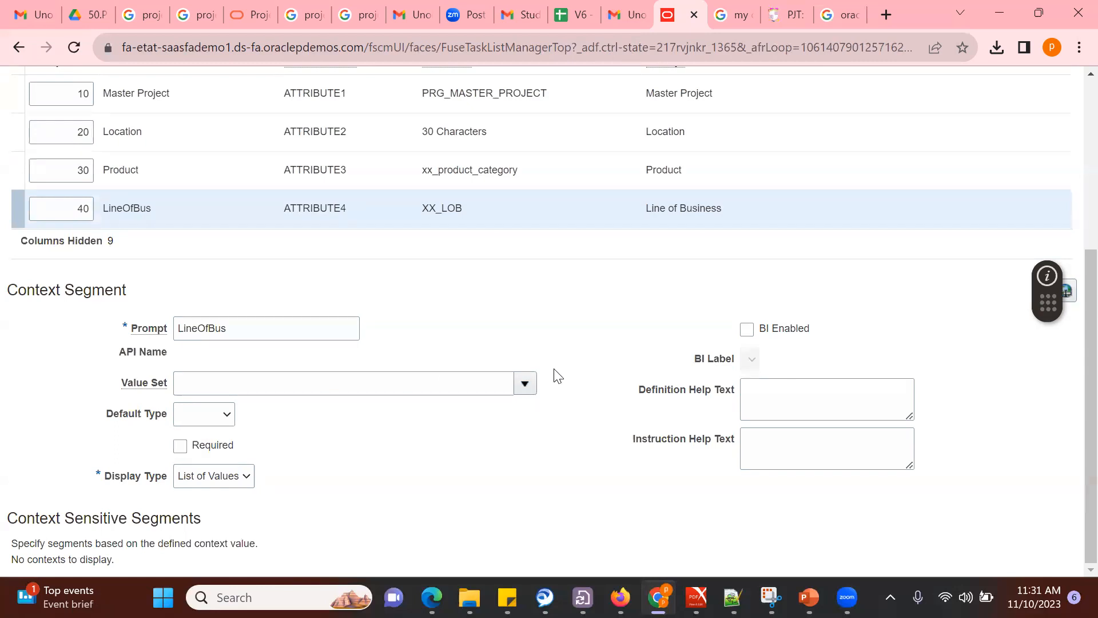
left_click(695, 171)
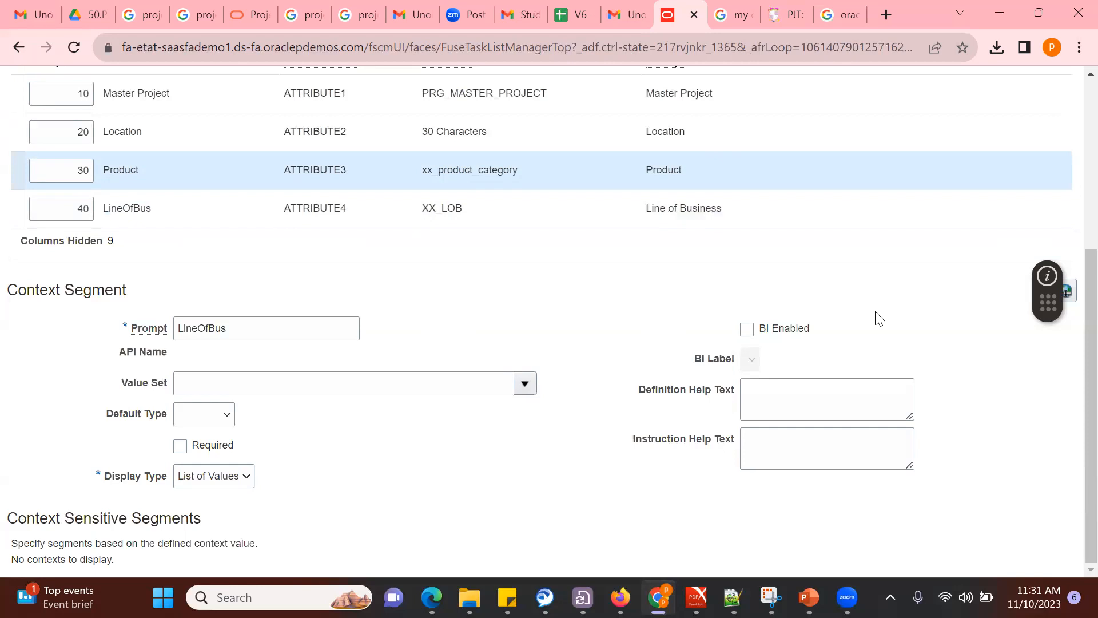
scroll(1071, 146, "up", 5)
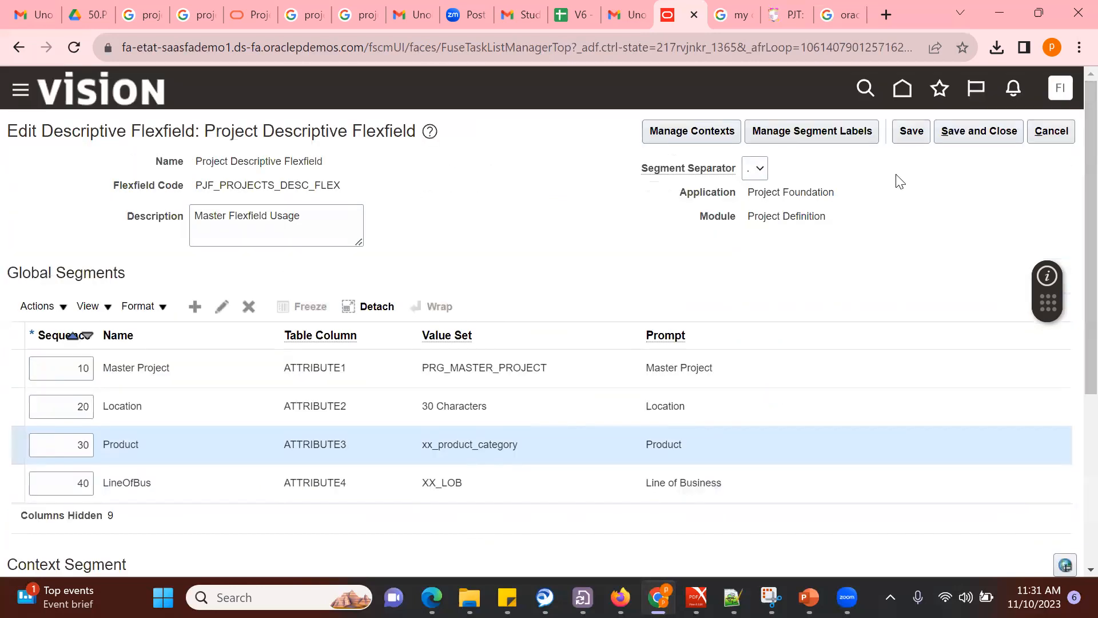
Step: Cancel out of the flexfield, reopen the Project Descriptive Flexfield for editing, and select its LineOfBus global segment
left_click(1055, 131)
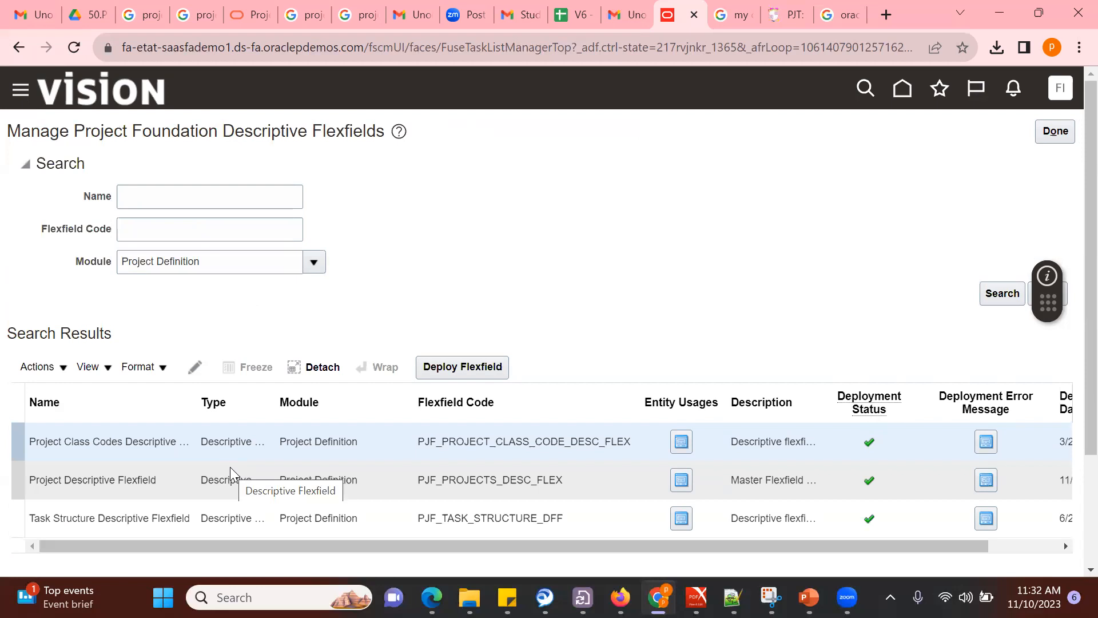
left_click(270, 477)
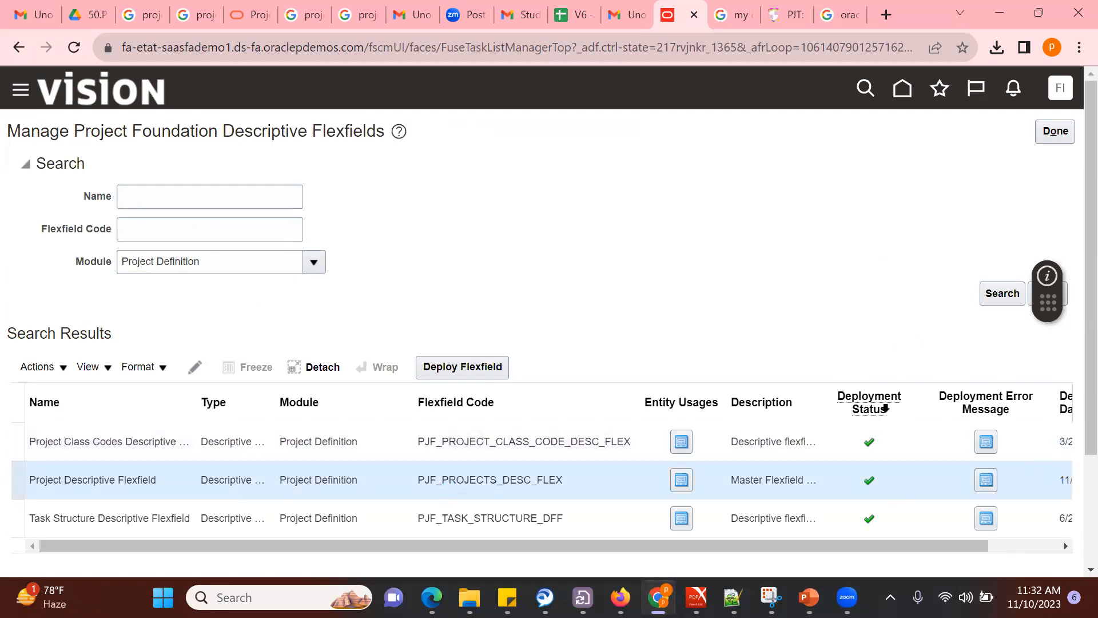
left_click(195, 371)
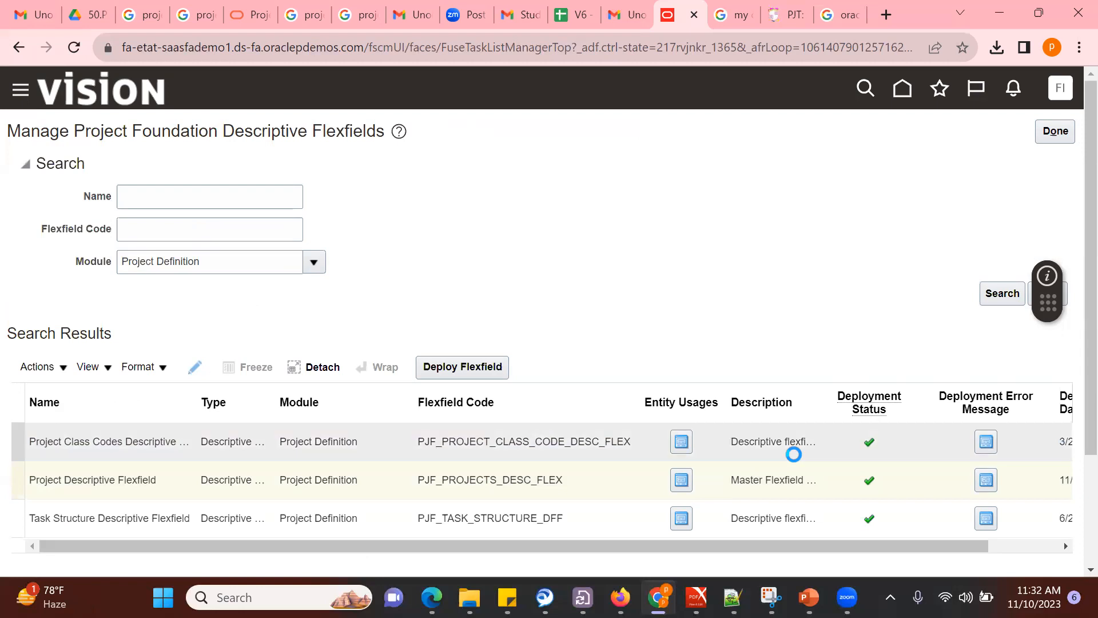
scroll(1071, 485, "down", 3)
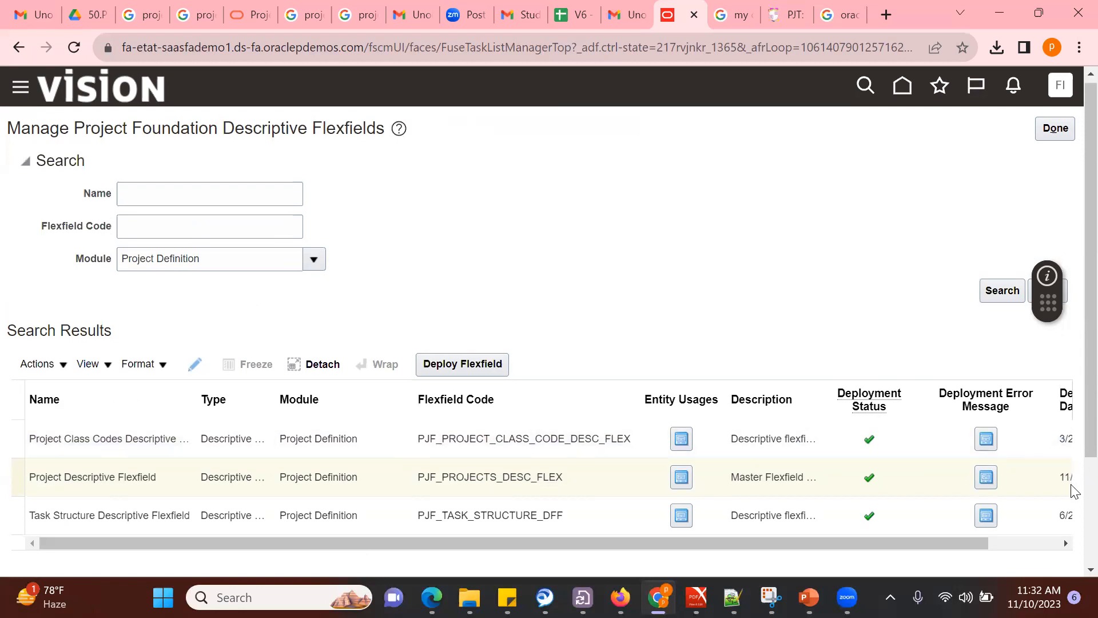
left_click(577, 351)
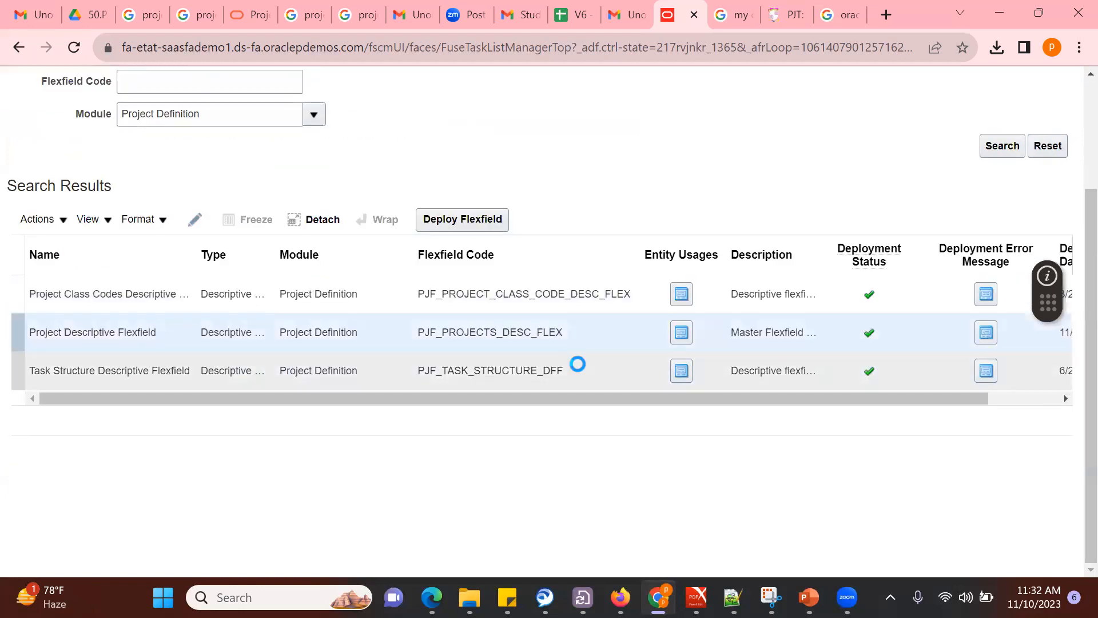
left_click(193, 221)
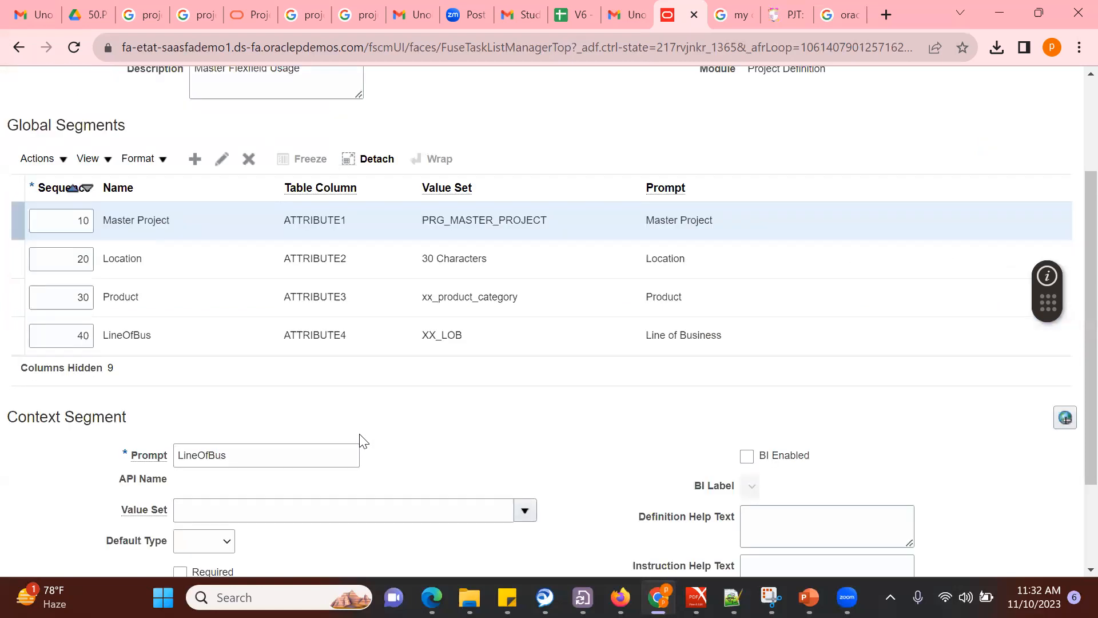
left_click(341, 333)
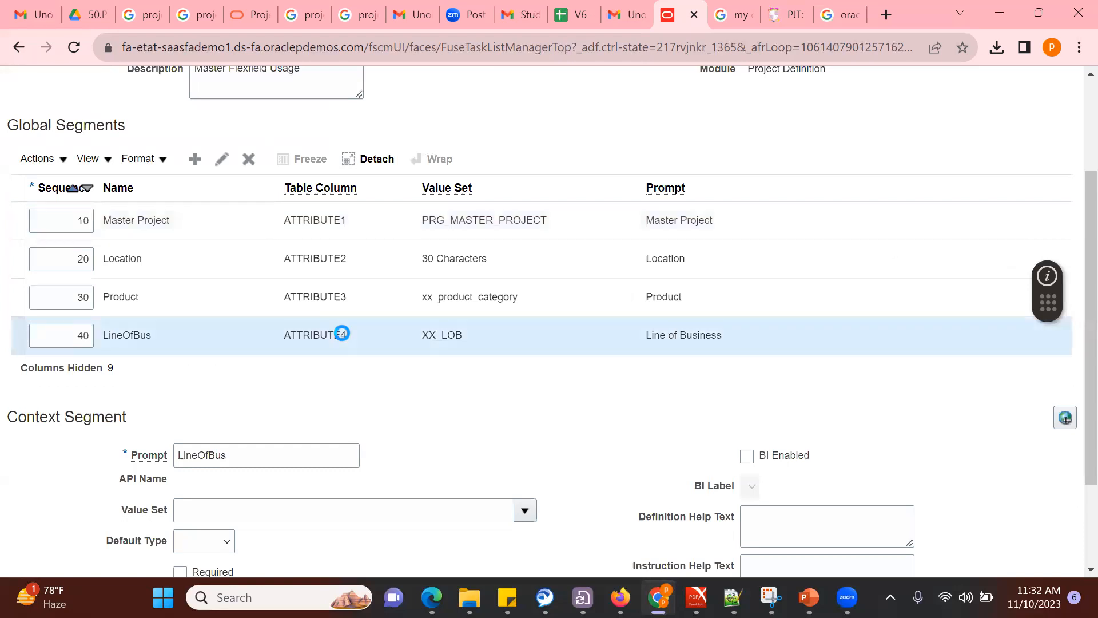
Step: Open the LineOfBus global segment, examine its validation, Default Type and display properties, and cancel out without changes
left_click(221, 159)
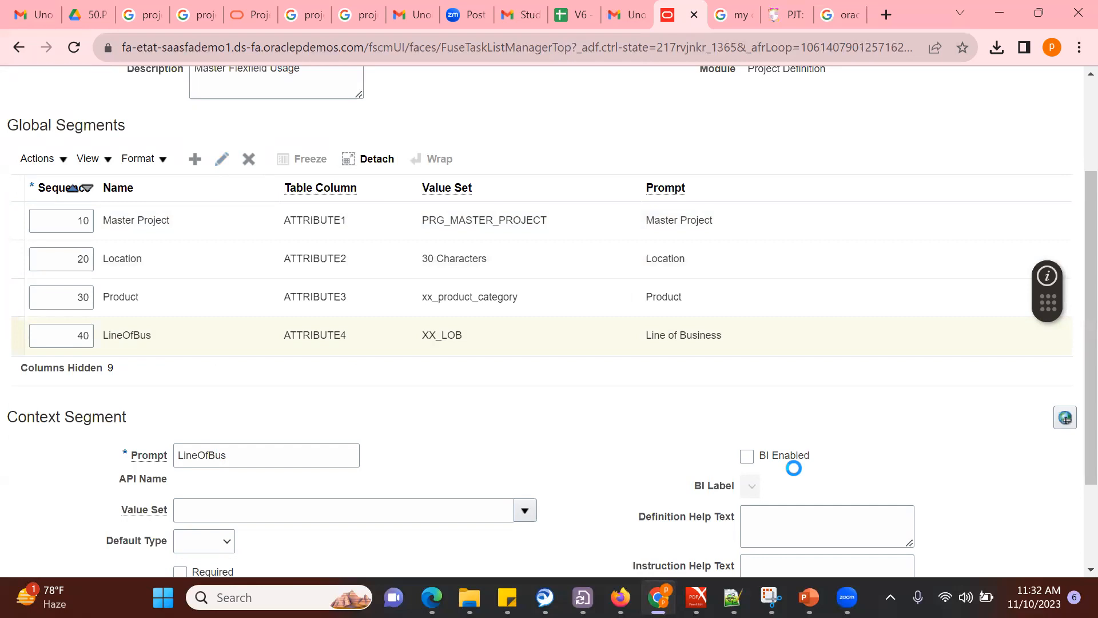
key("Tab")
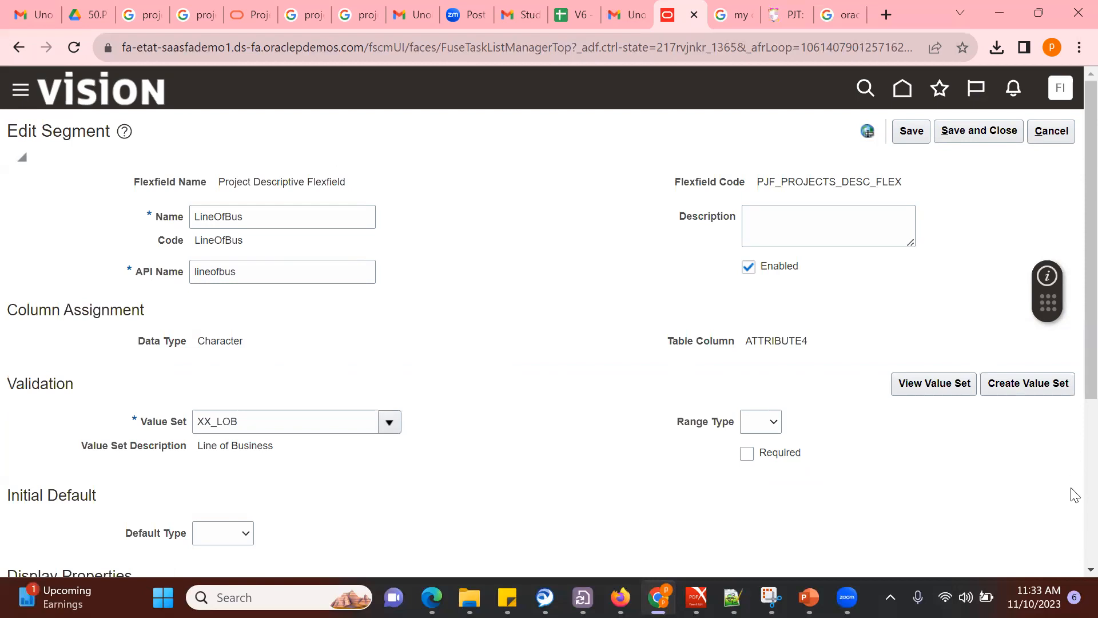
scroll(1072, 574, "down", 4)
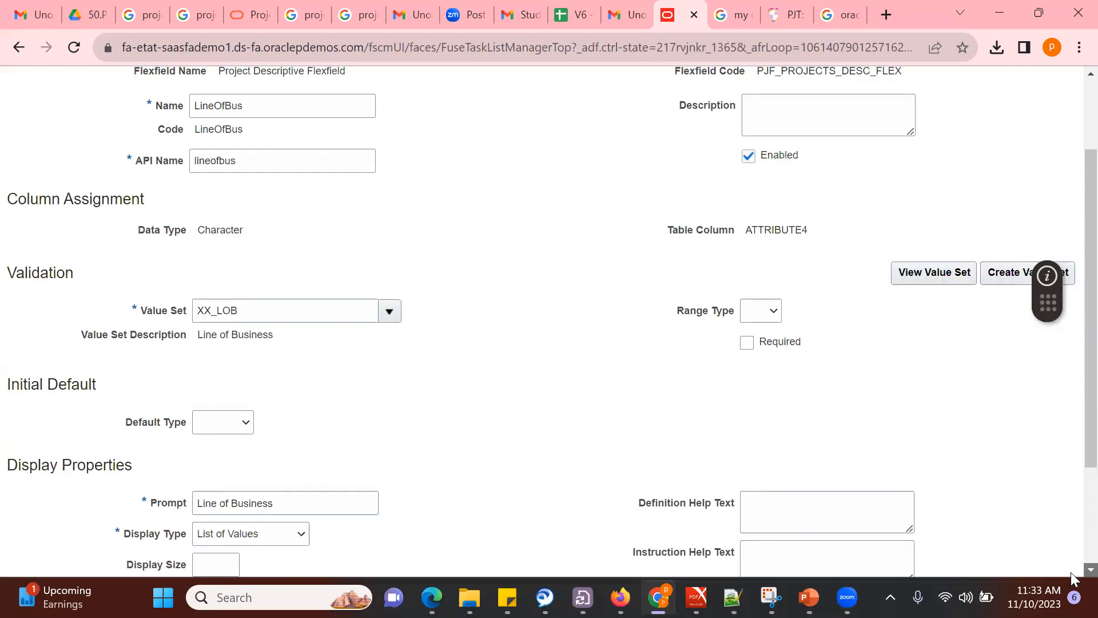
scroll(1072, 573, "down", 1)
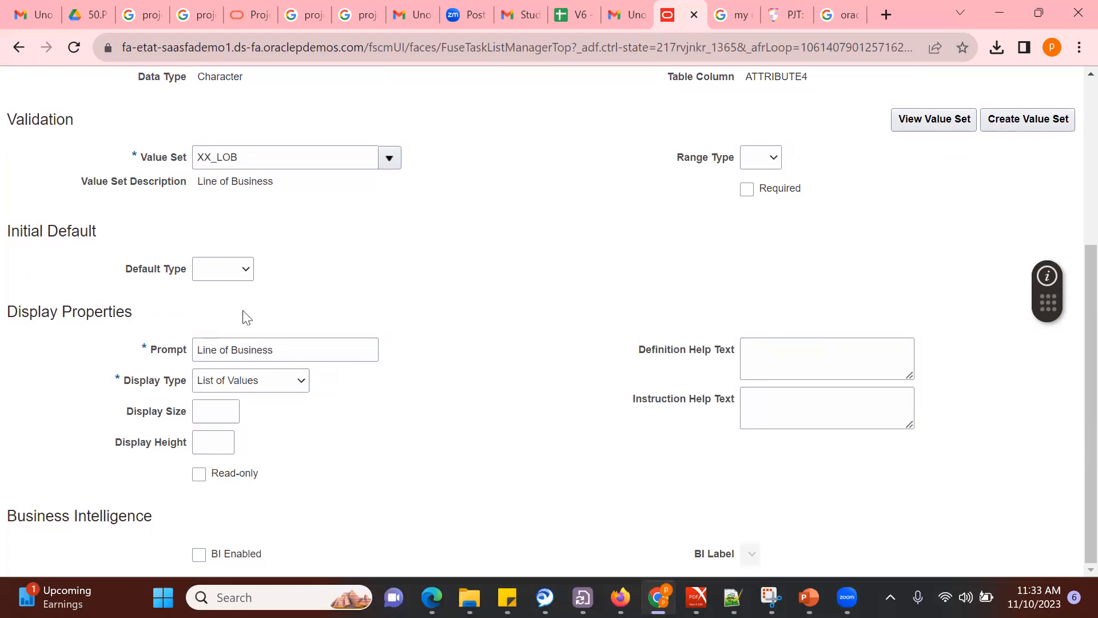
left_click(232, 271)
left_click(414, 285)
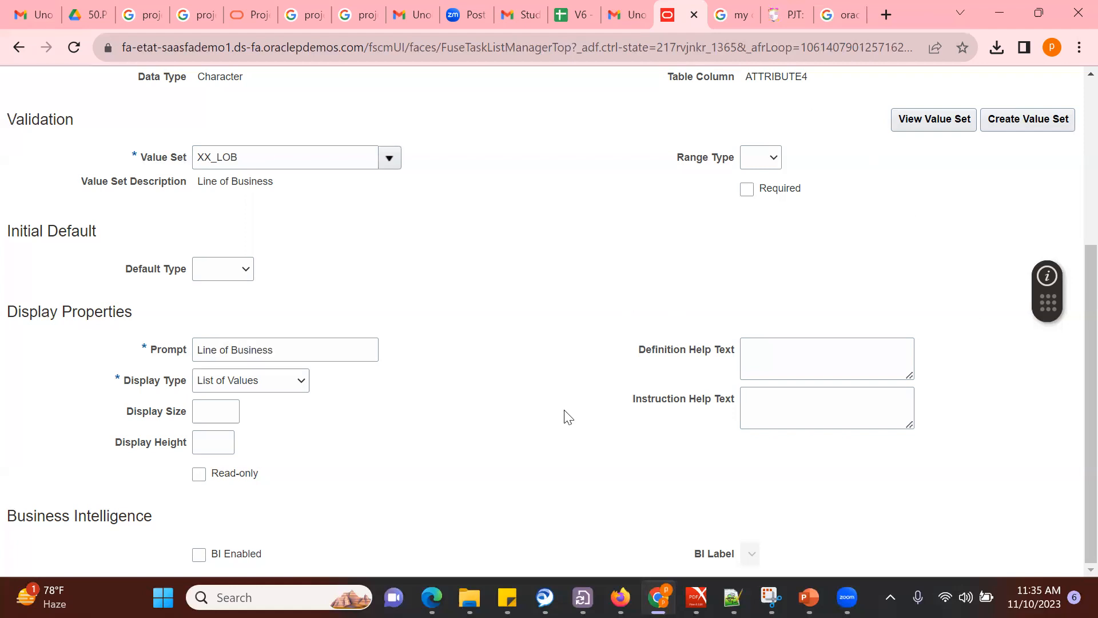
scroll(564, 417, "up", 3)
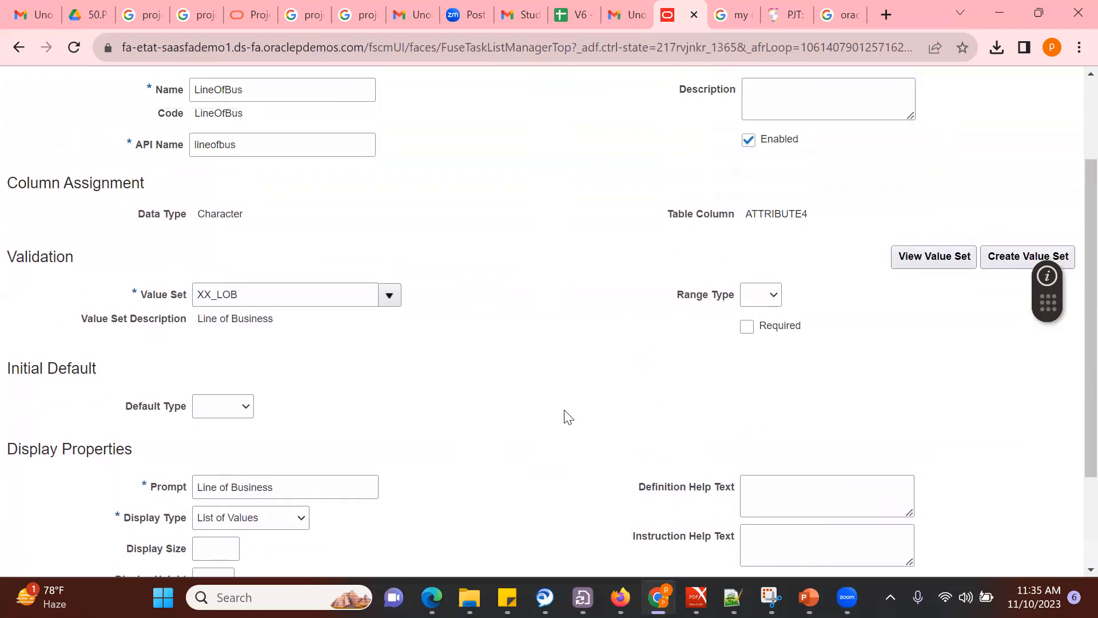
scroll(564, 416, "up", 2)
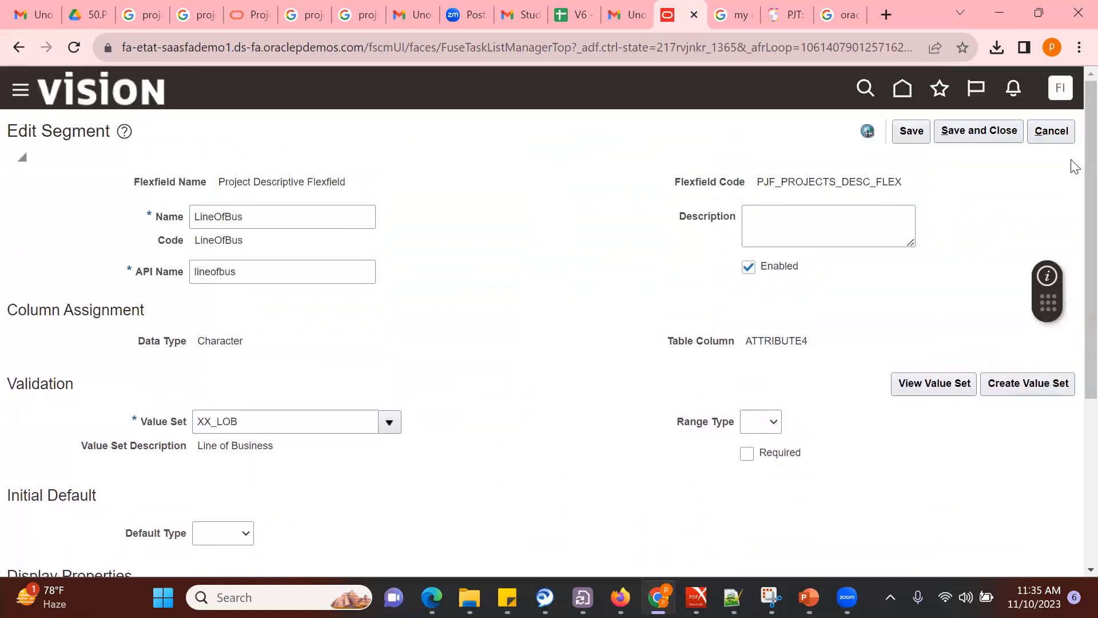
left_click(1057, 131)
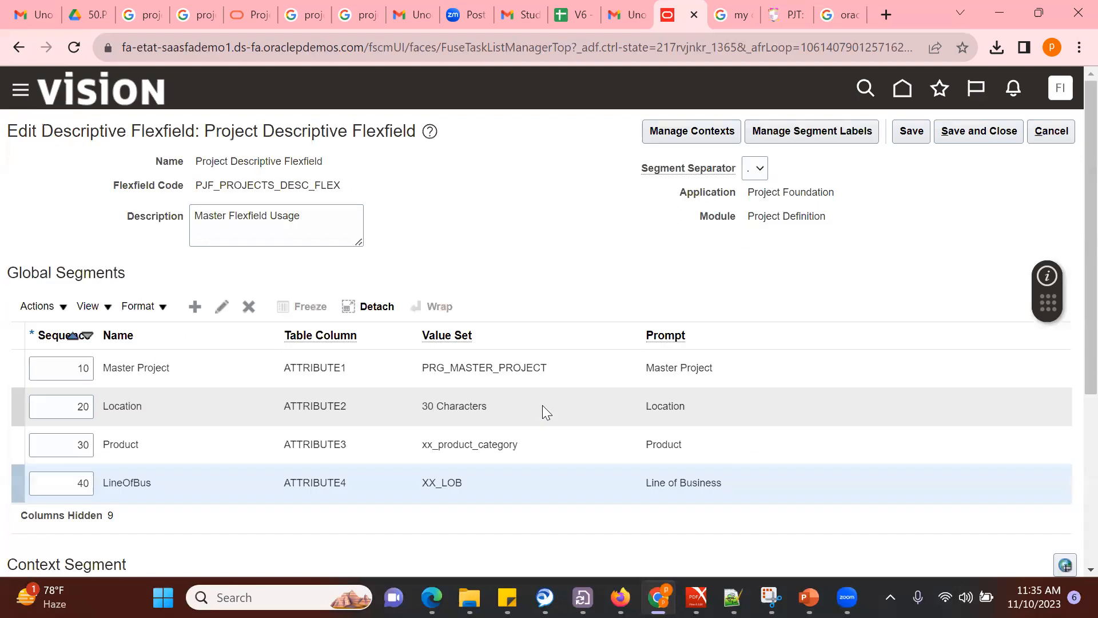
Step: With the LineOfBus segment selected, open the flexfield's contexts, search them, view a blank Create Context form, and cancel out
left_click(243, 445)
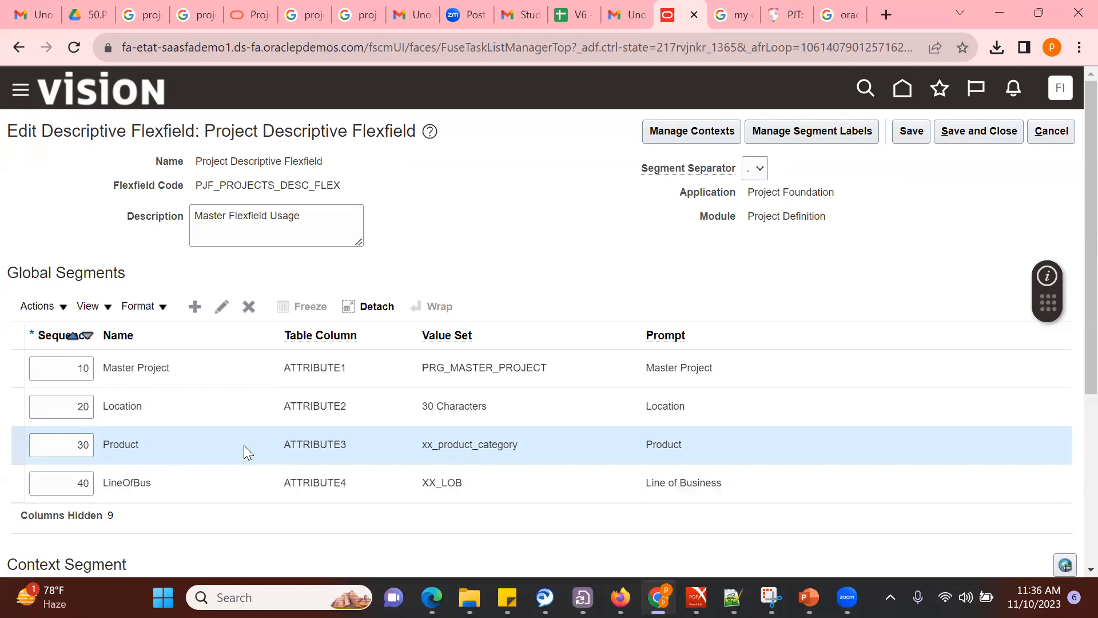
left_click(247, 471)
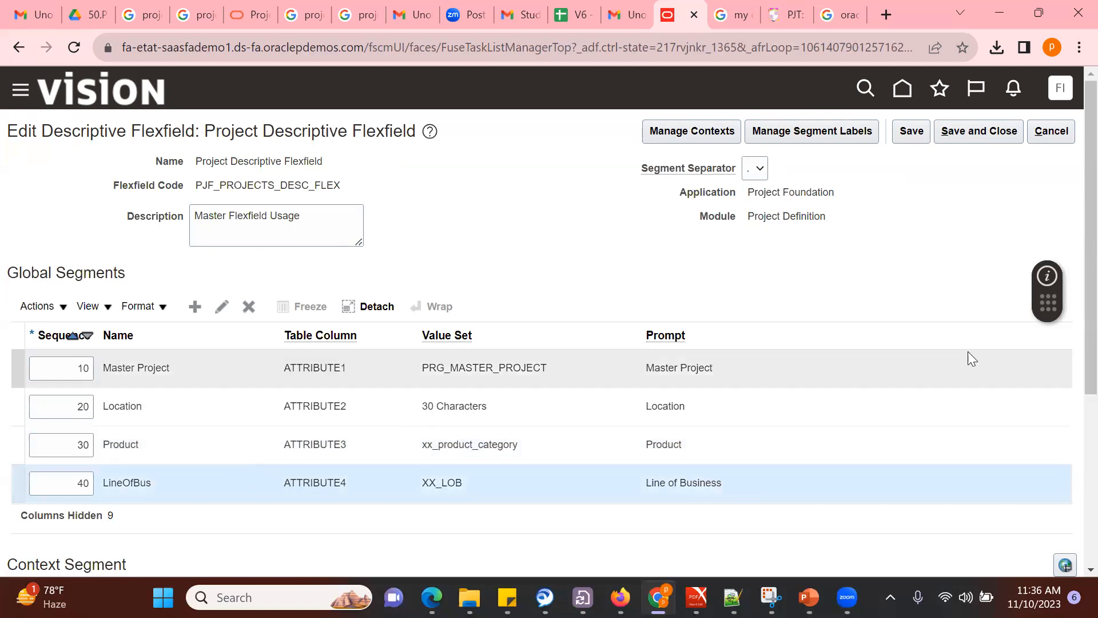
left_click(707, 129)
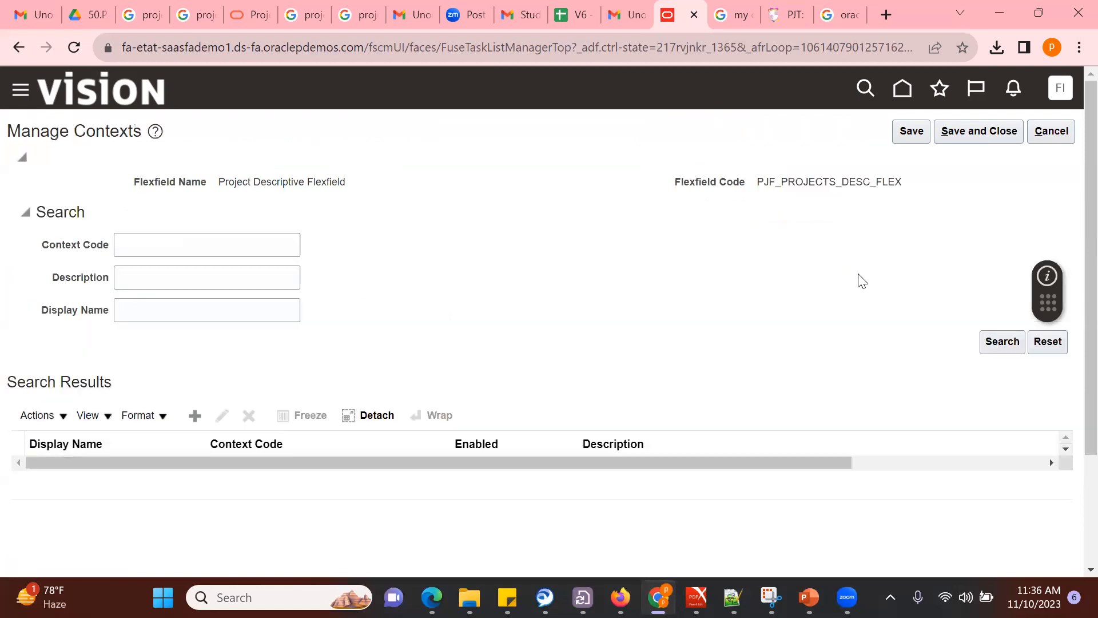
left_click(1004, 342)
left_click(195, 416)
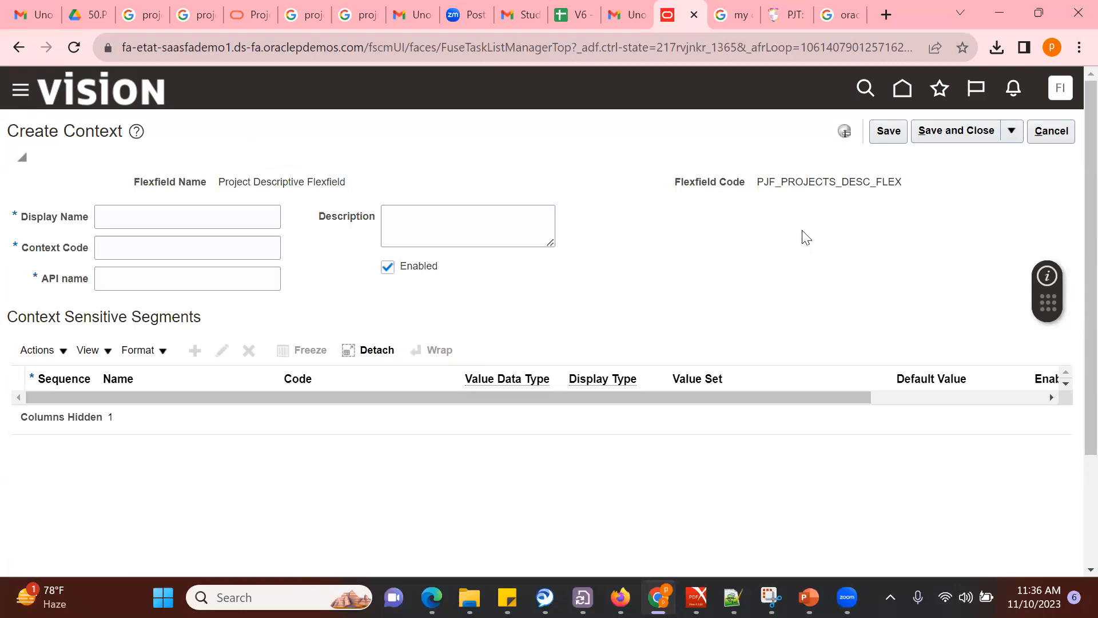
left_click(1055, 139)
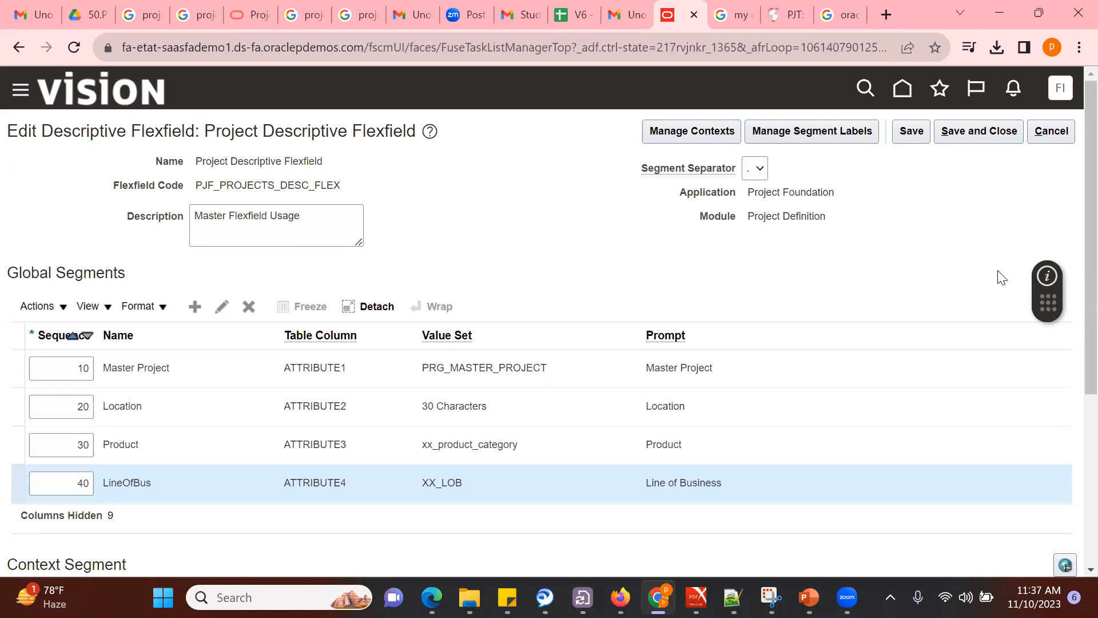
Step: Compare the table columns and value sets of the Product and LineOfBus global segments, and cancel out of the flexfield
key("alt+Tab")
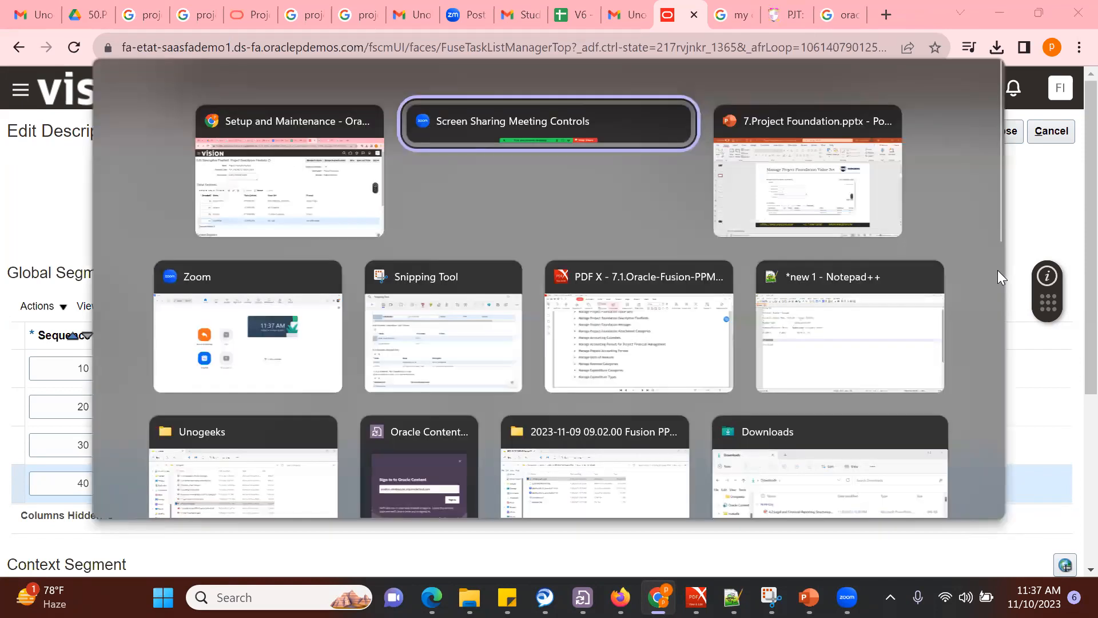
key("alt+shift+Tab")
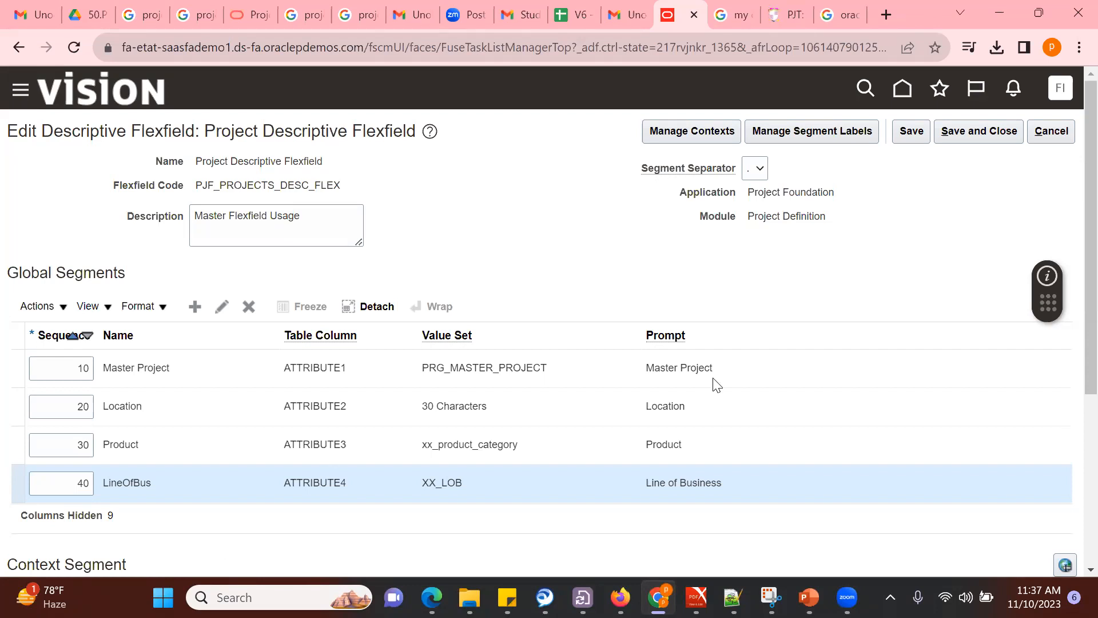
double_click(337, 482)
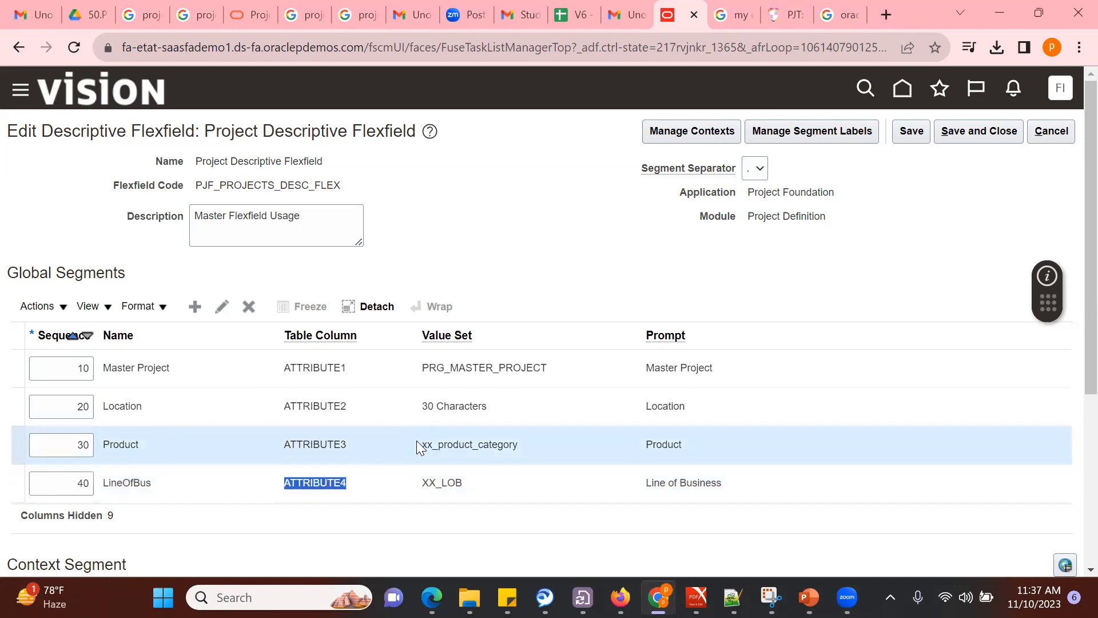
left_click(408, 489)
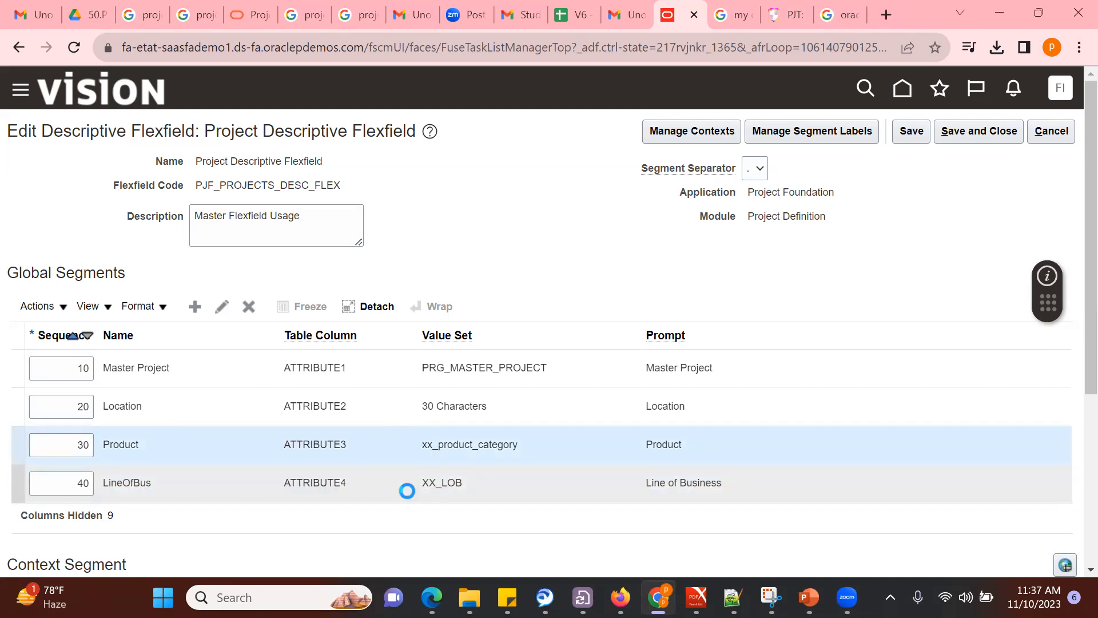
left_click(440, 457)
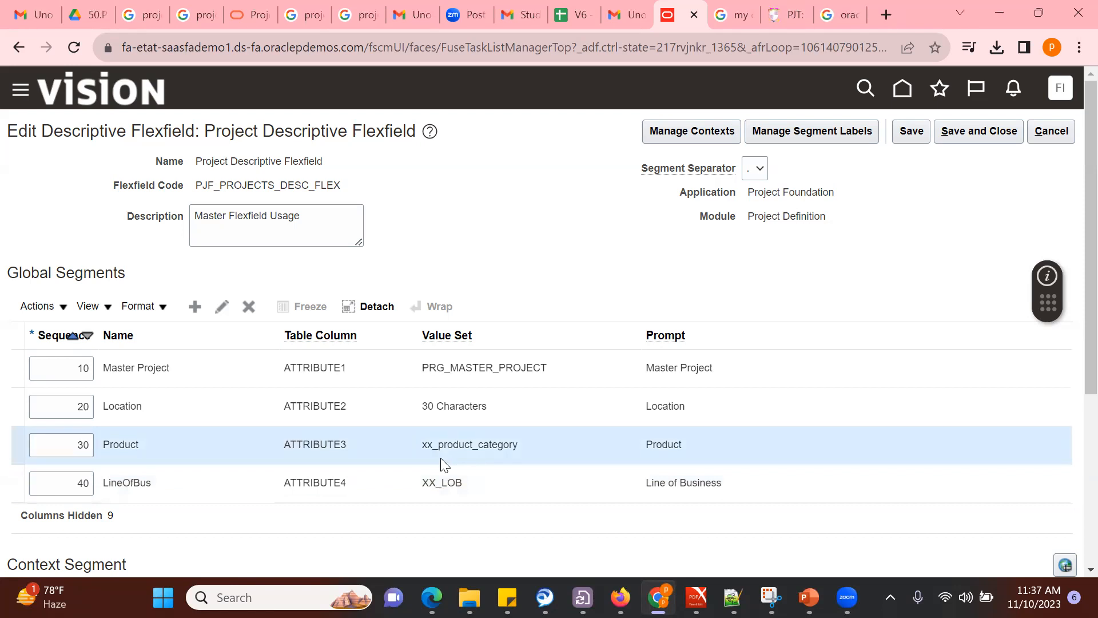
left_click(441, 482)
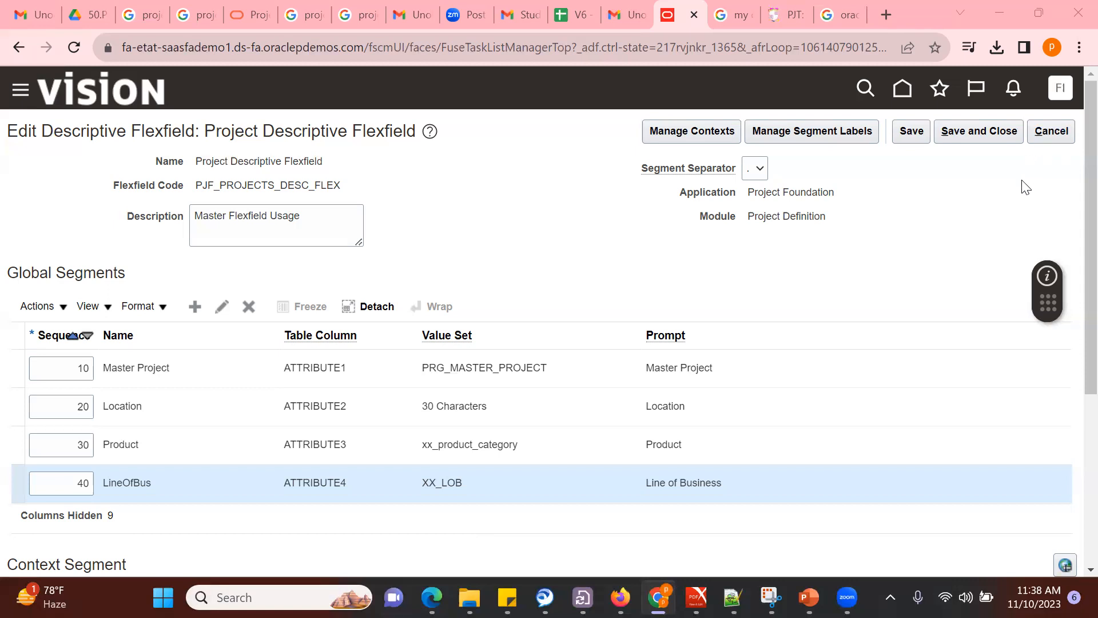
left_click(1056, 136)
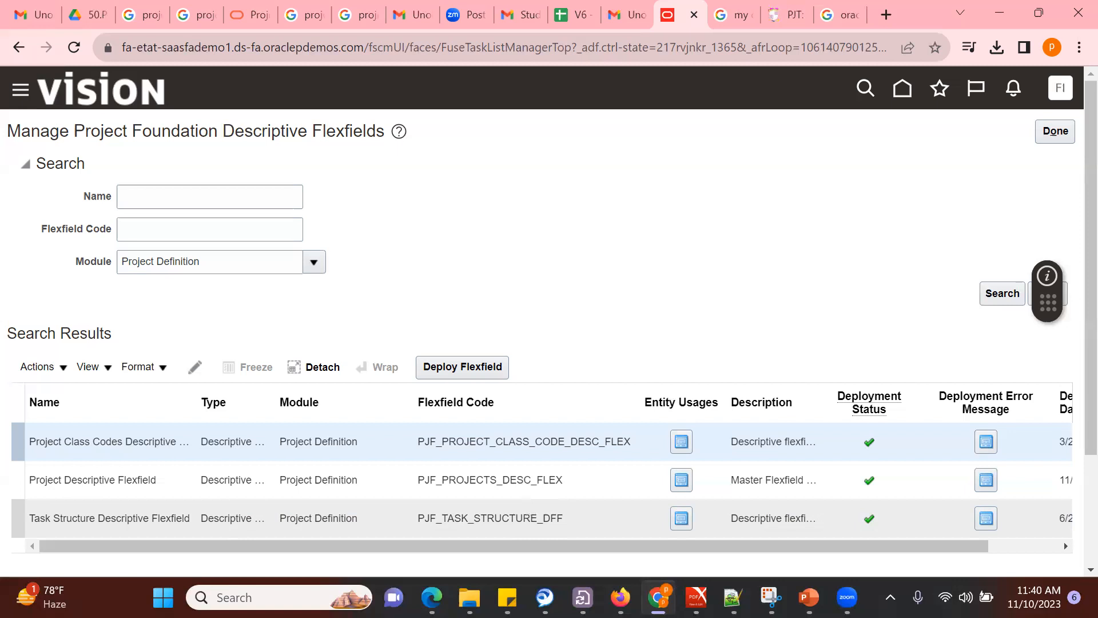
Step: Reopen the Project Descriptive Flexfield (PJF_PROJECTS_DESC_FLEX) for editing
mouse_move(808, 597)
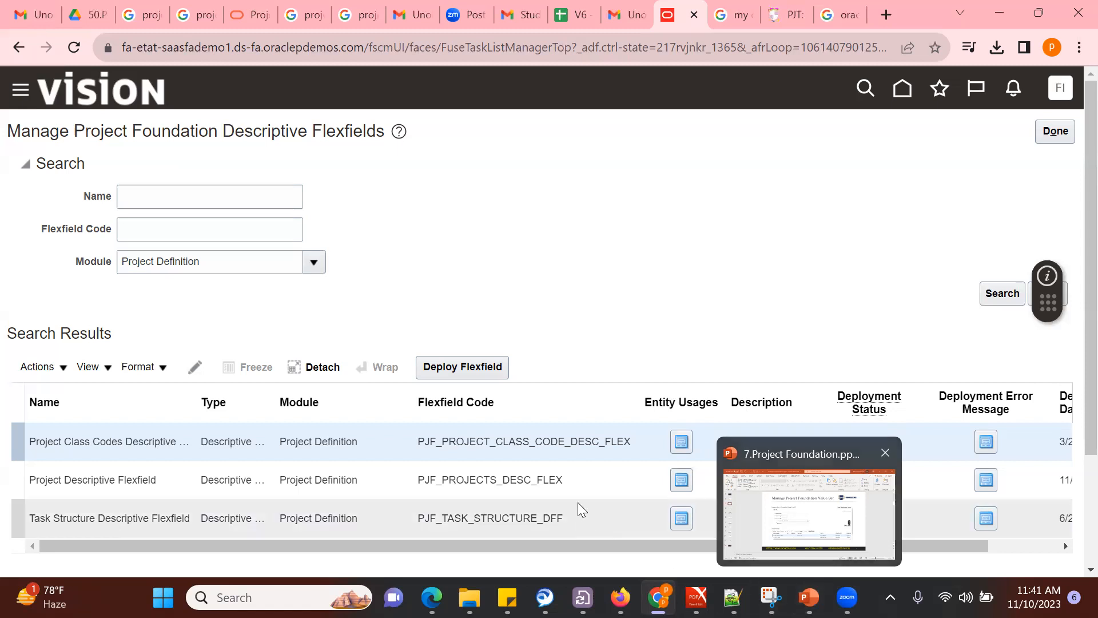
left_click(569, 479)
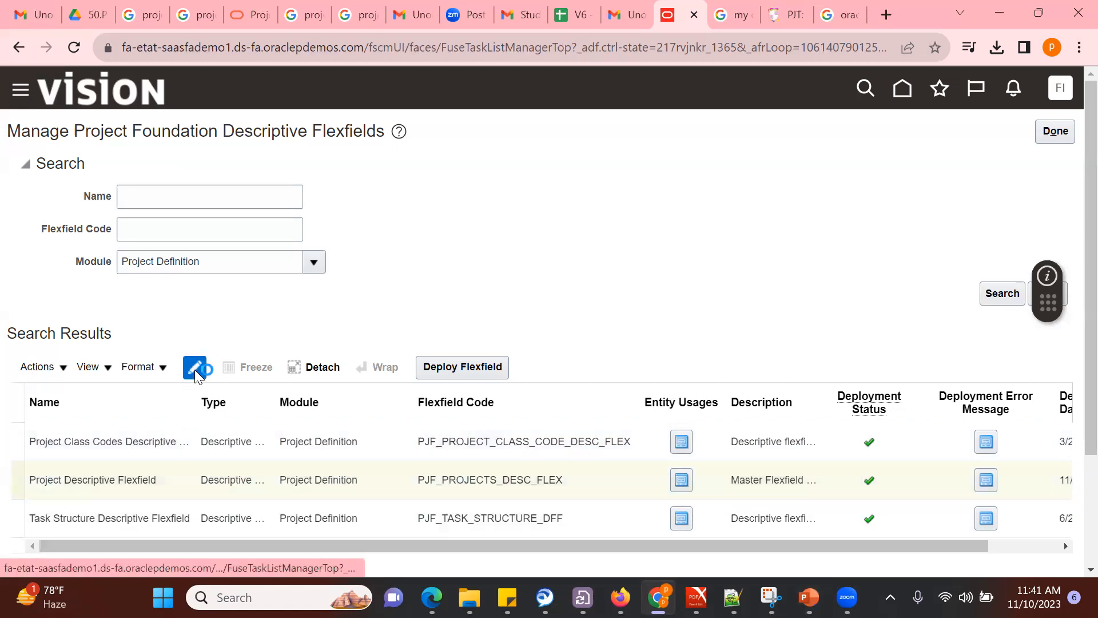
left_click(504, 507)
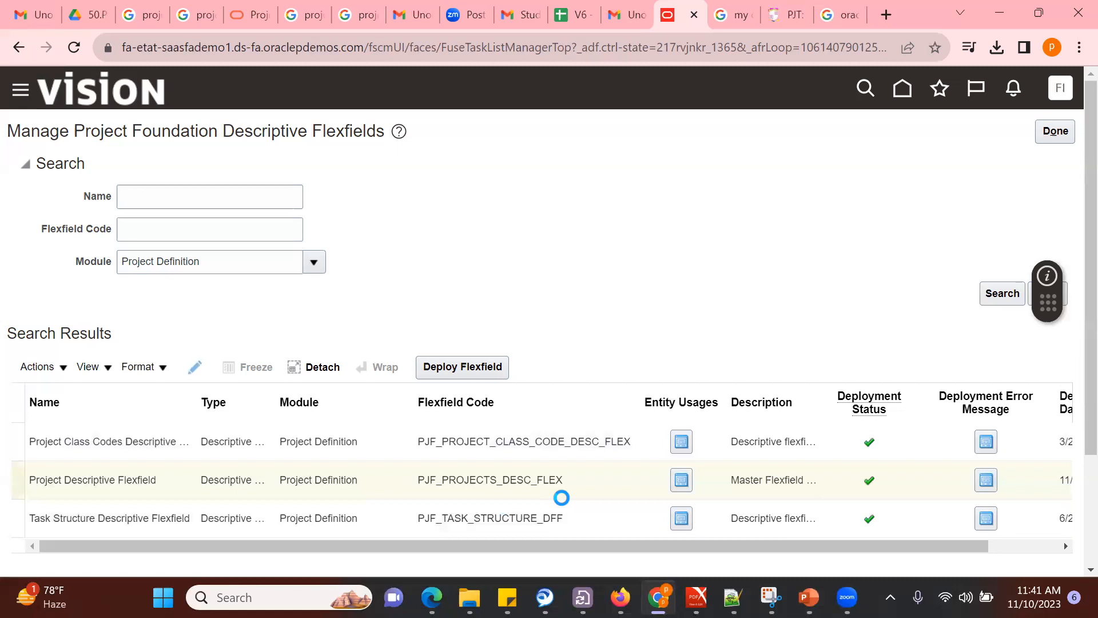
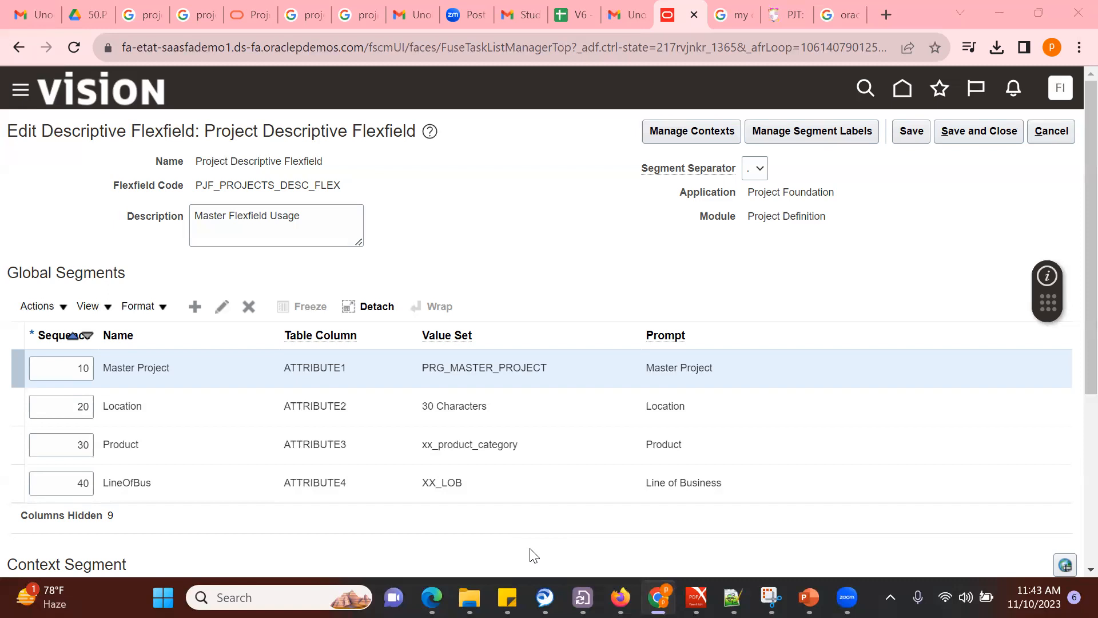
Step: Review the LineOfBus and Product global segments with their value sets once more, and return to the flexfield search results
key("alt+Tab")
key("Tab")
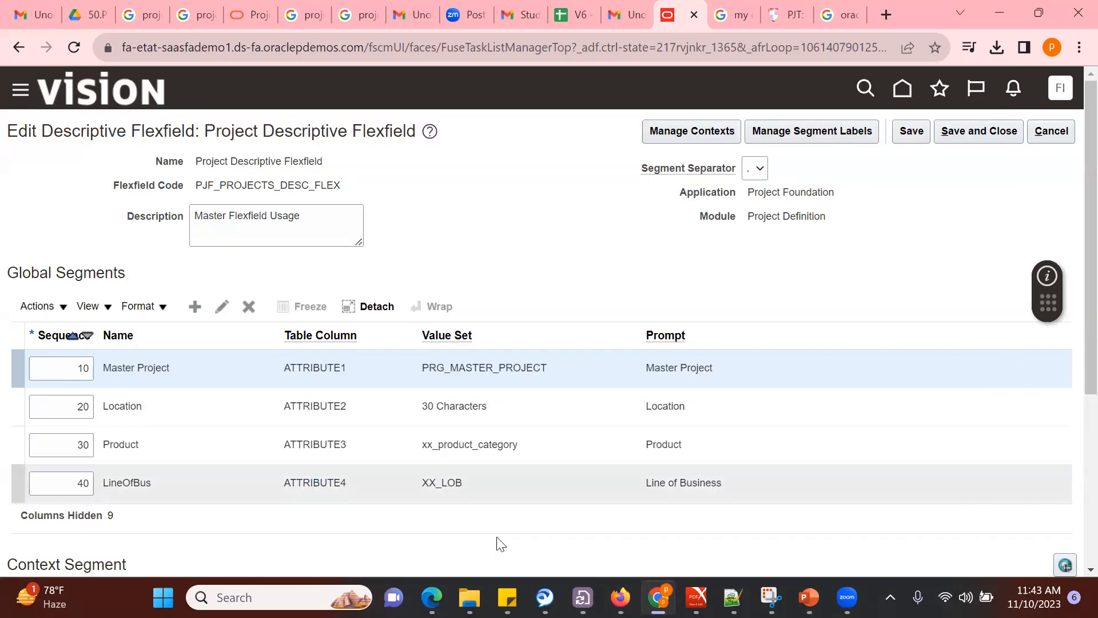
left_click(184, 472)
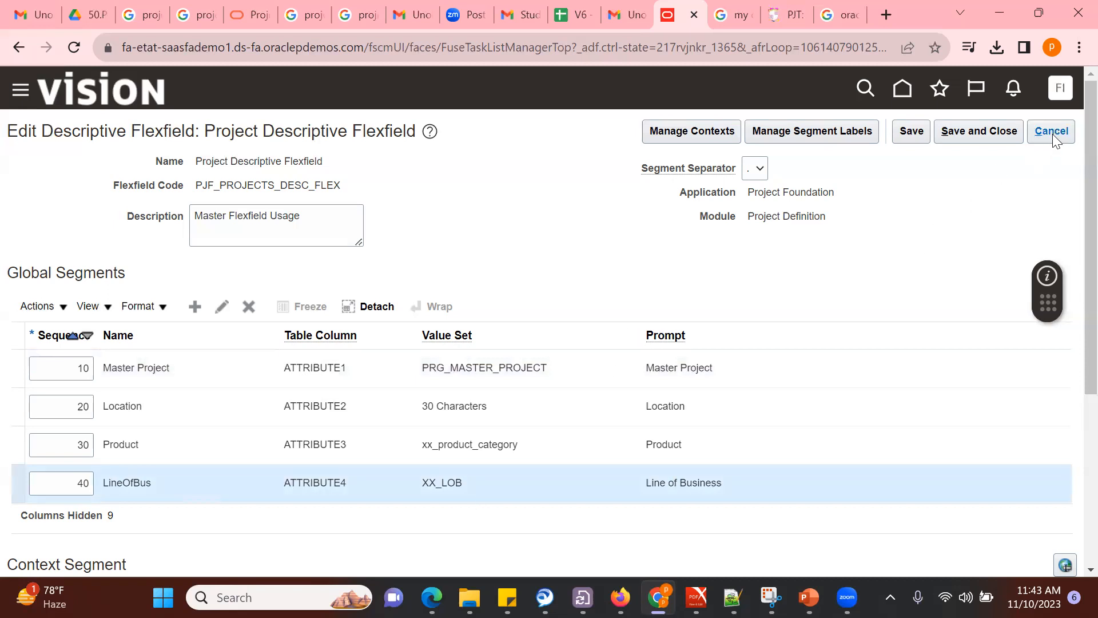
left_click(482, 451)
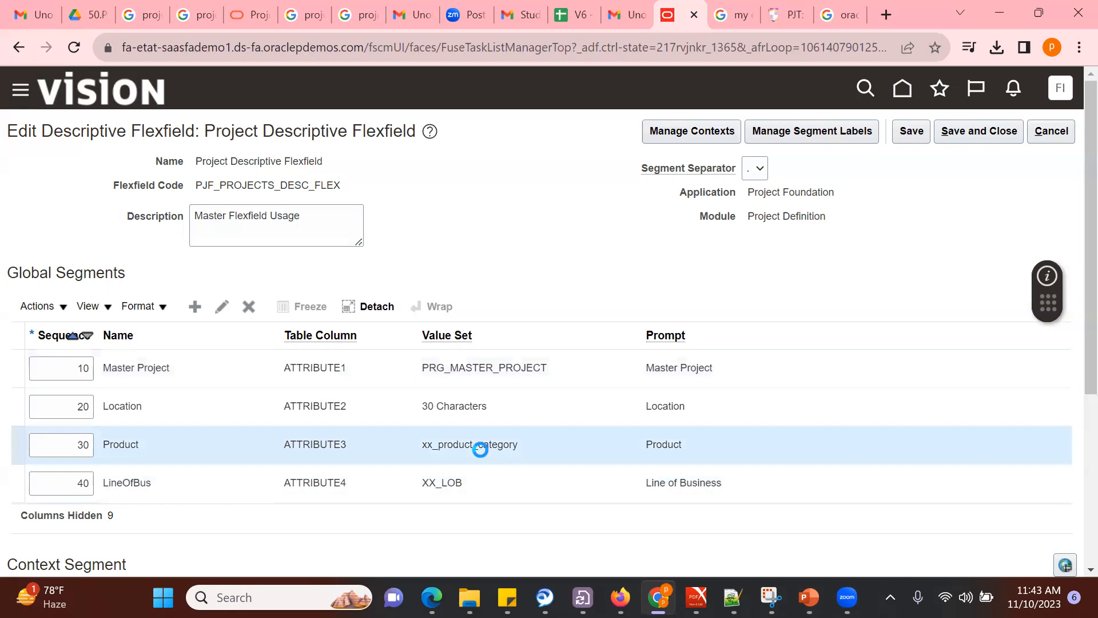
left_click(478, 489)
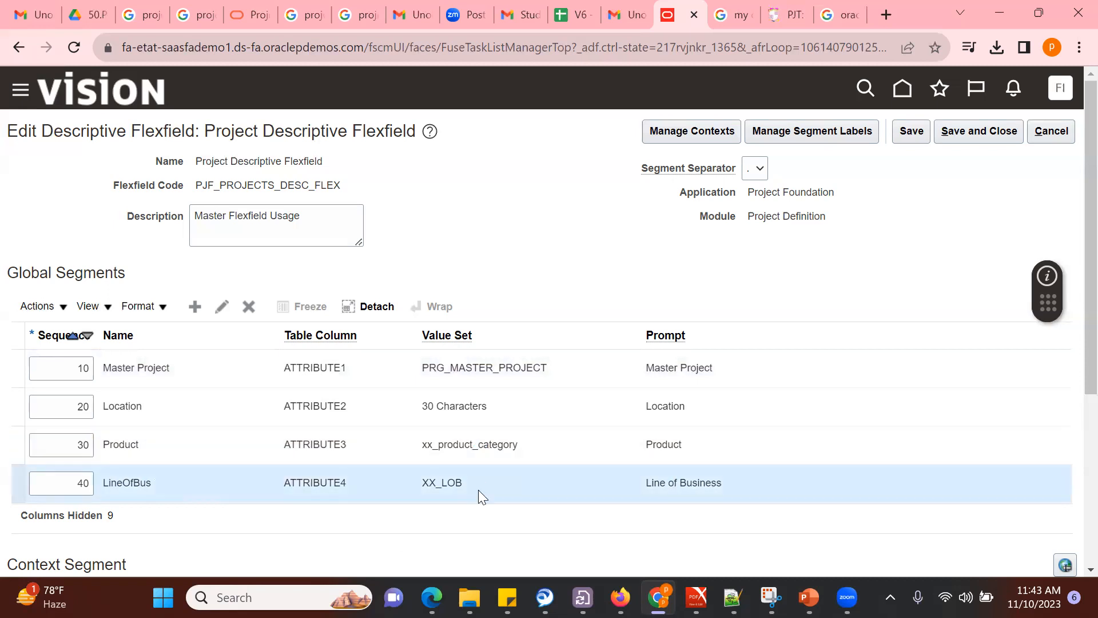
left_click(521, 446)
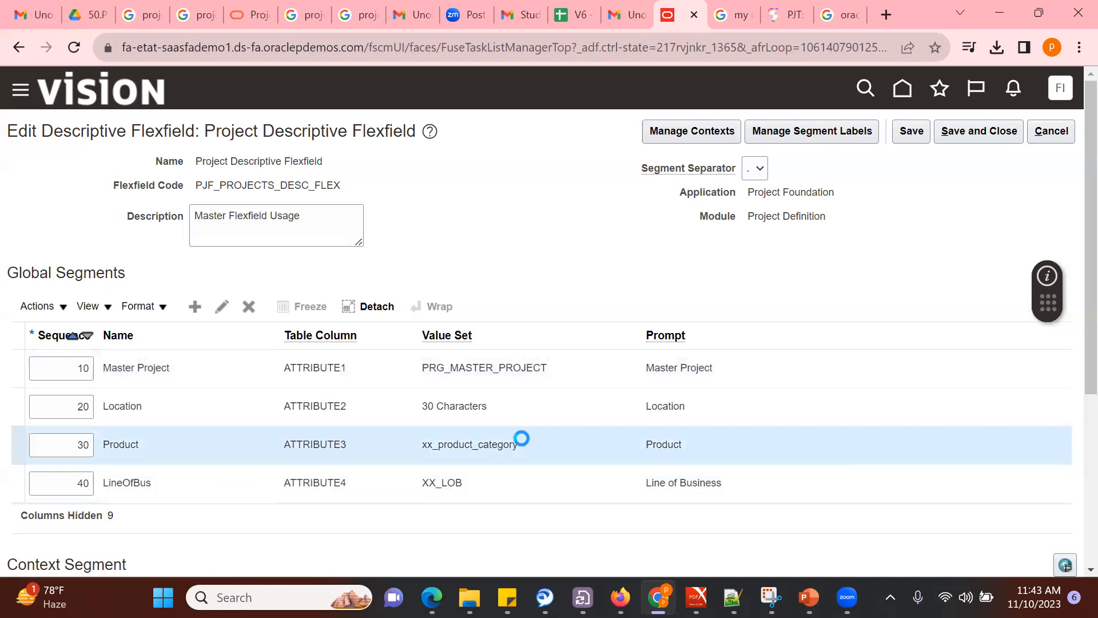
left_click(1050, 131)
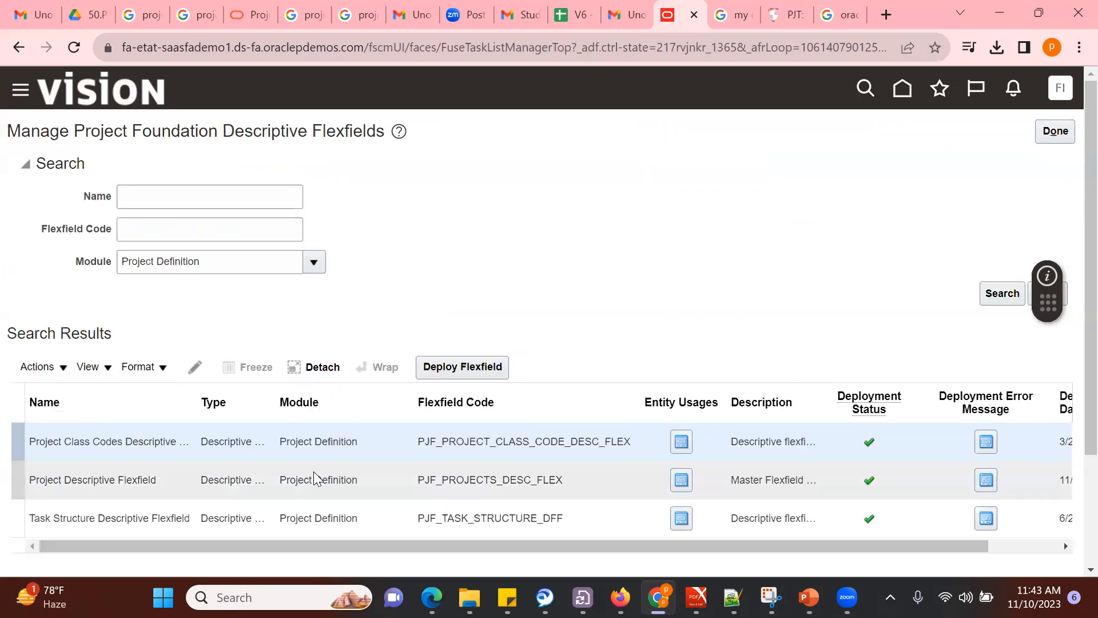
Step: Check the page title and the Project Descriptive Flexfield's module in the results, and open that flexfield for editing
left_click(313, 472)
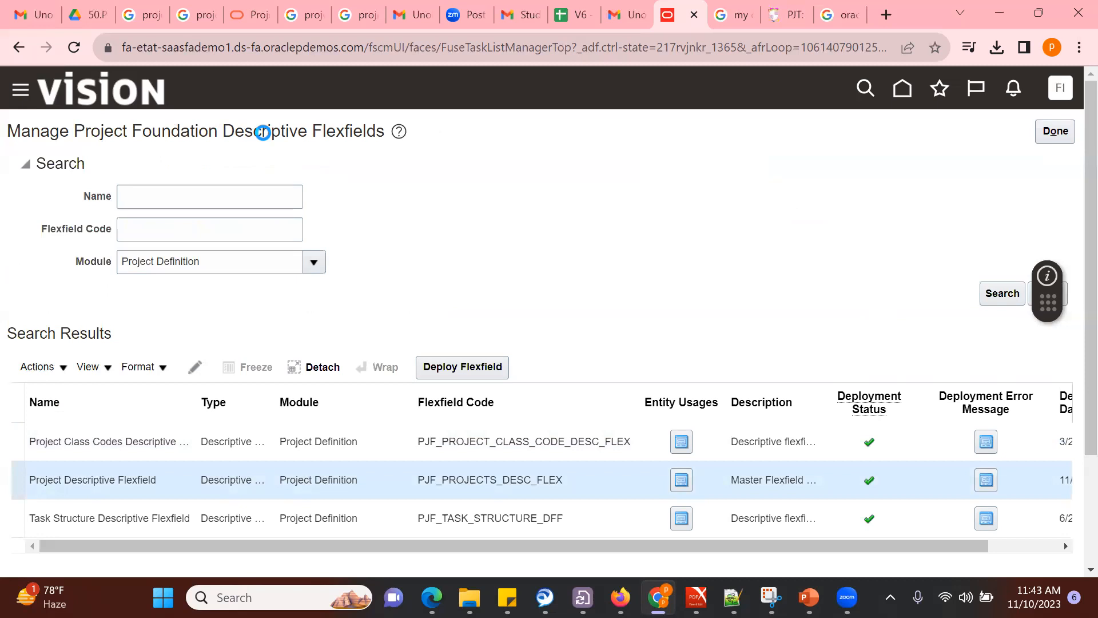
triple_click(262, 132)
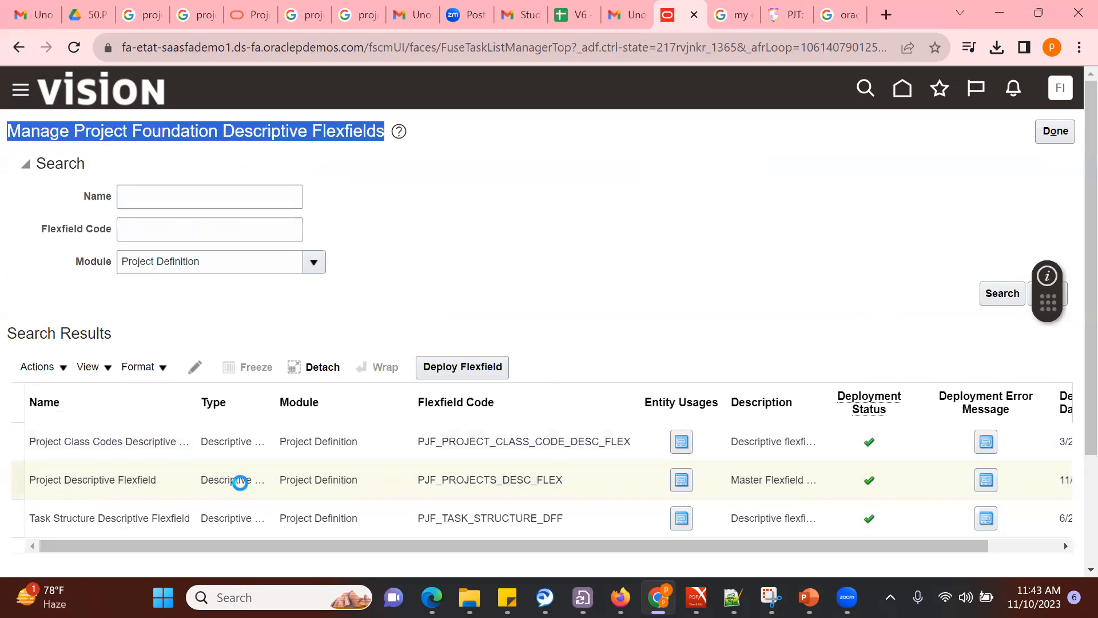
left_click(277, 488)
triple_click(312, 484)
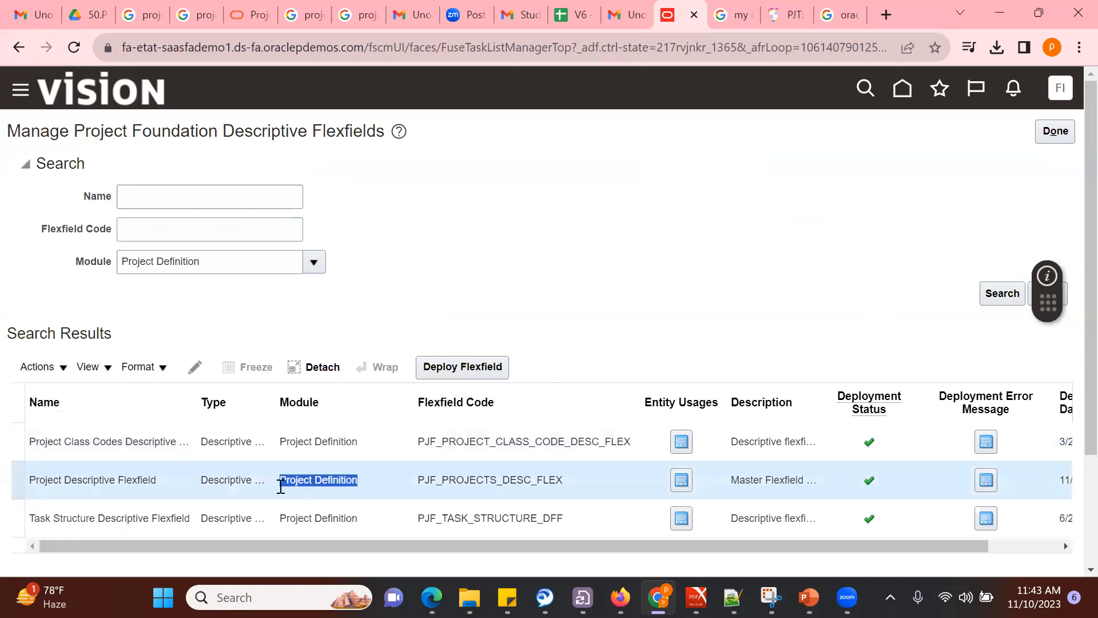
triple_click(170, 484)
mouse_move(251, 494)
left_mouse_down()
mouse_move(309, 367)
mouse_move(293, 499)
mouse_move(252, 484)
mouse_move(251, 493)
left_mouse_up()
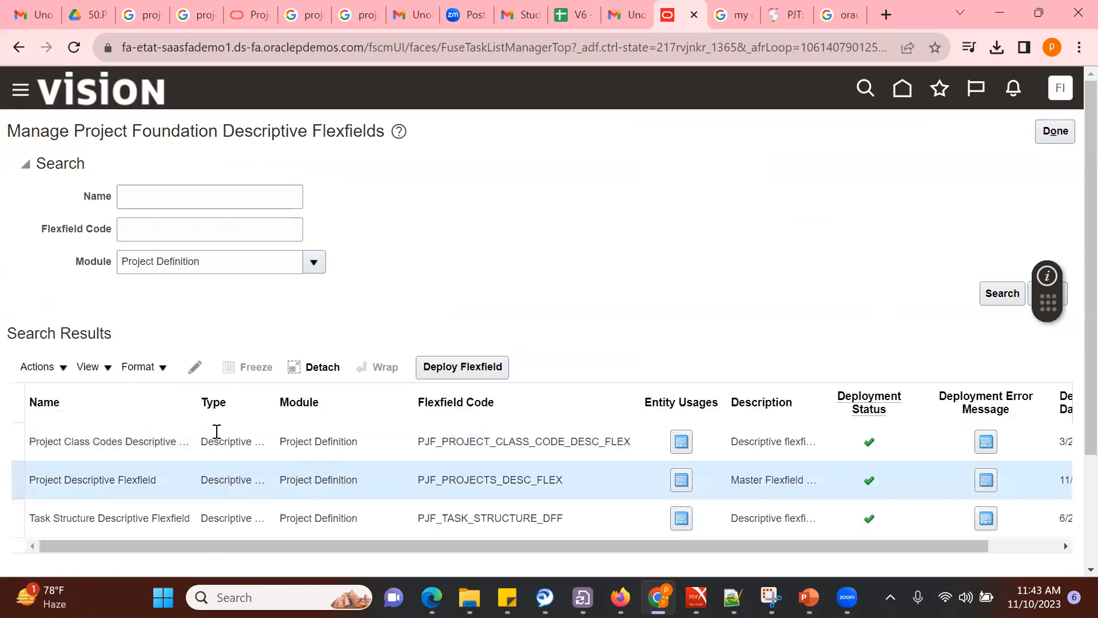
left_click(194, 367)
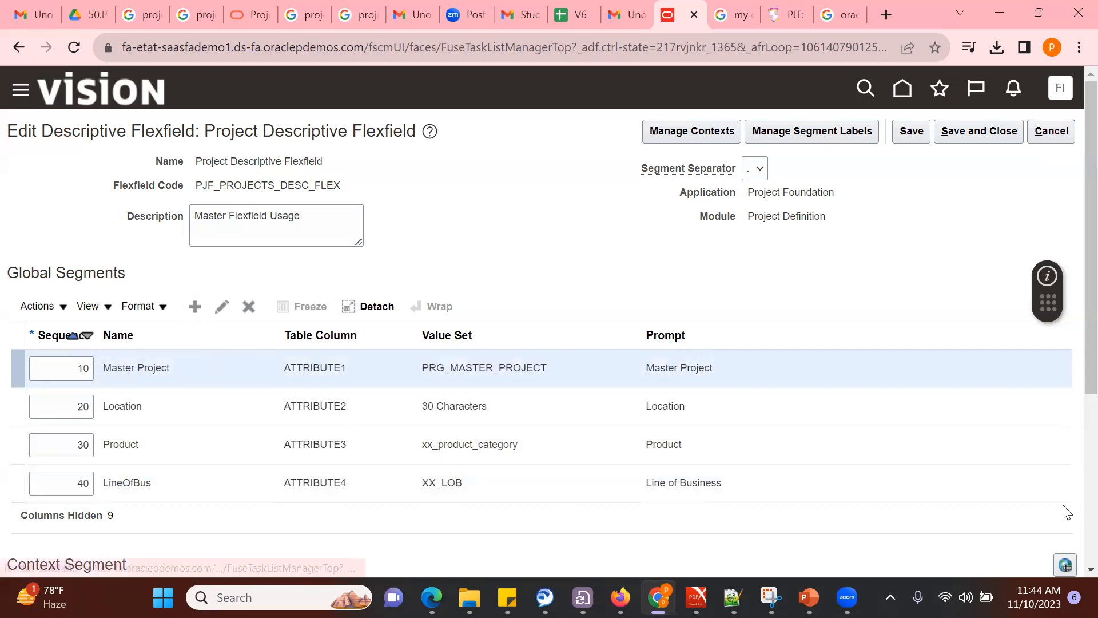
Step: Review the Context Segment settings and its prompt alongside the LineOfBus, Product and Location global segments
scroll(1073, 520, "down", 5)
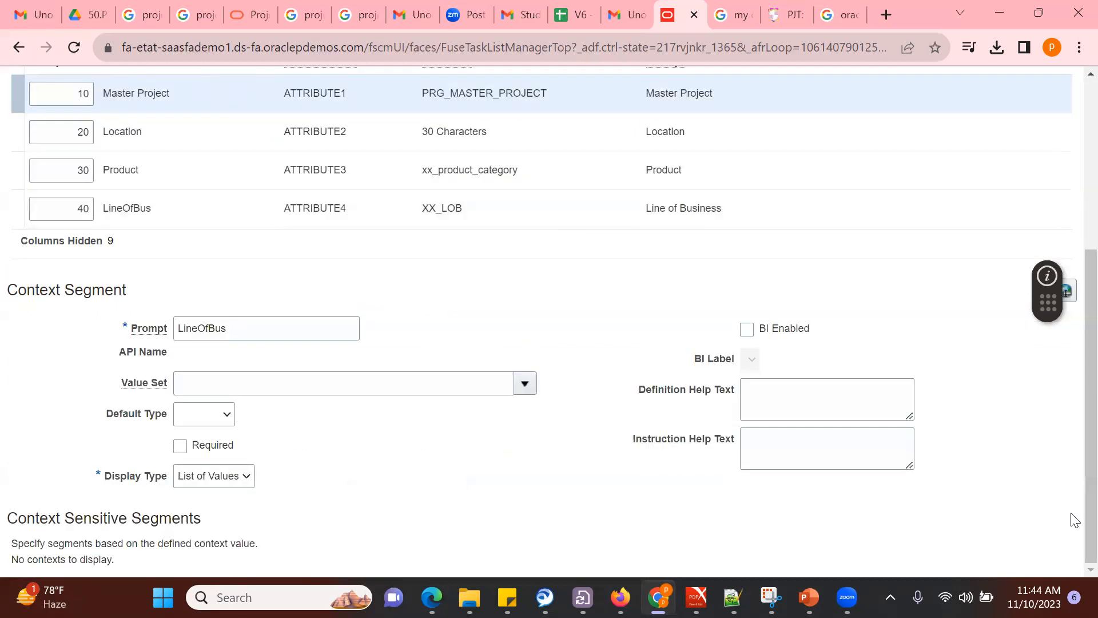
left_click(319, 208)
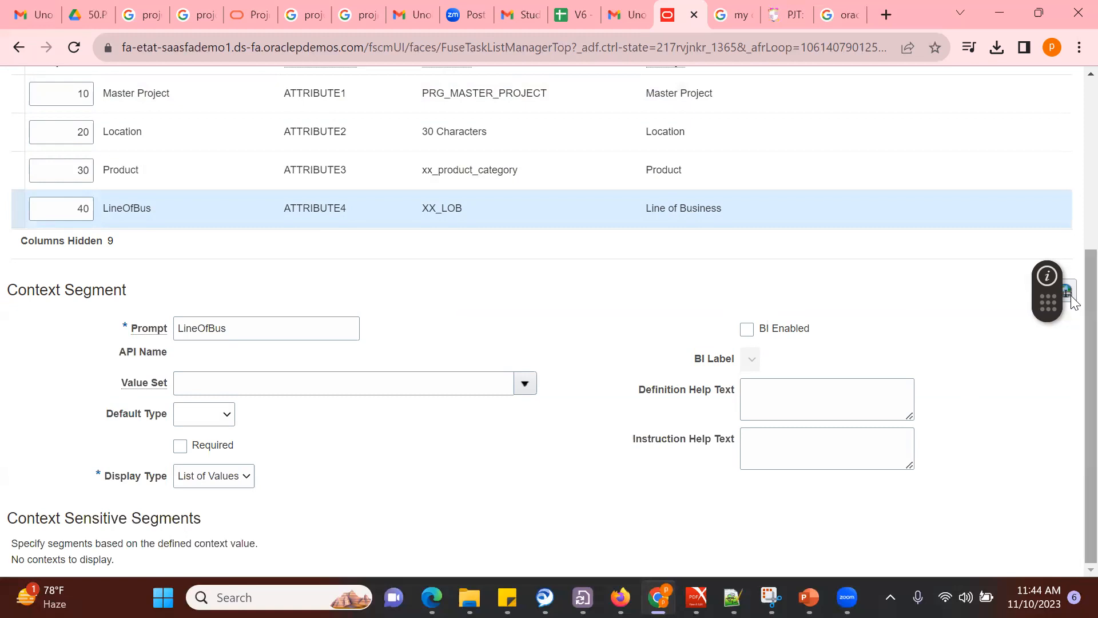
scroll(1071, 253, "up", 2)
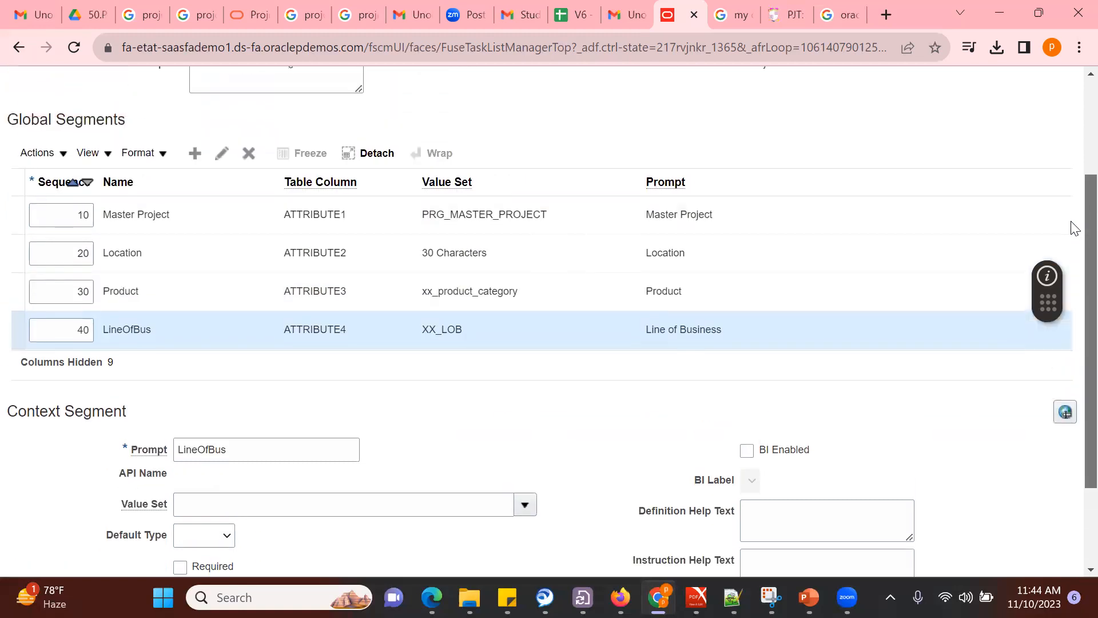
scroll(1074, 228, "down", 1)
left_click(792, 286)
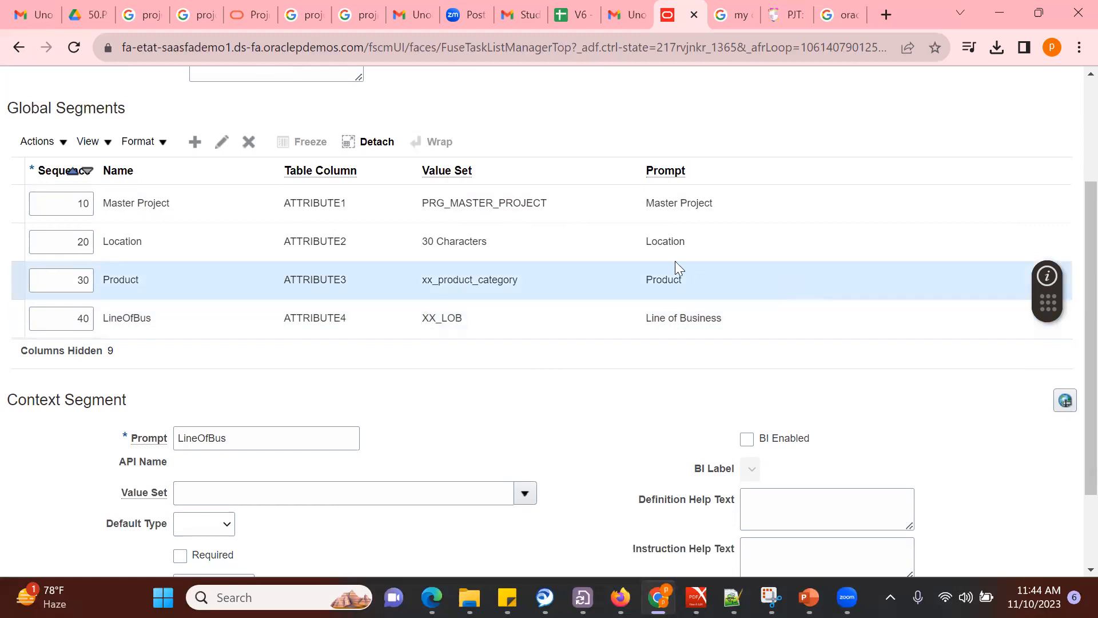
left_click(689, 242)
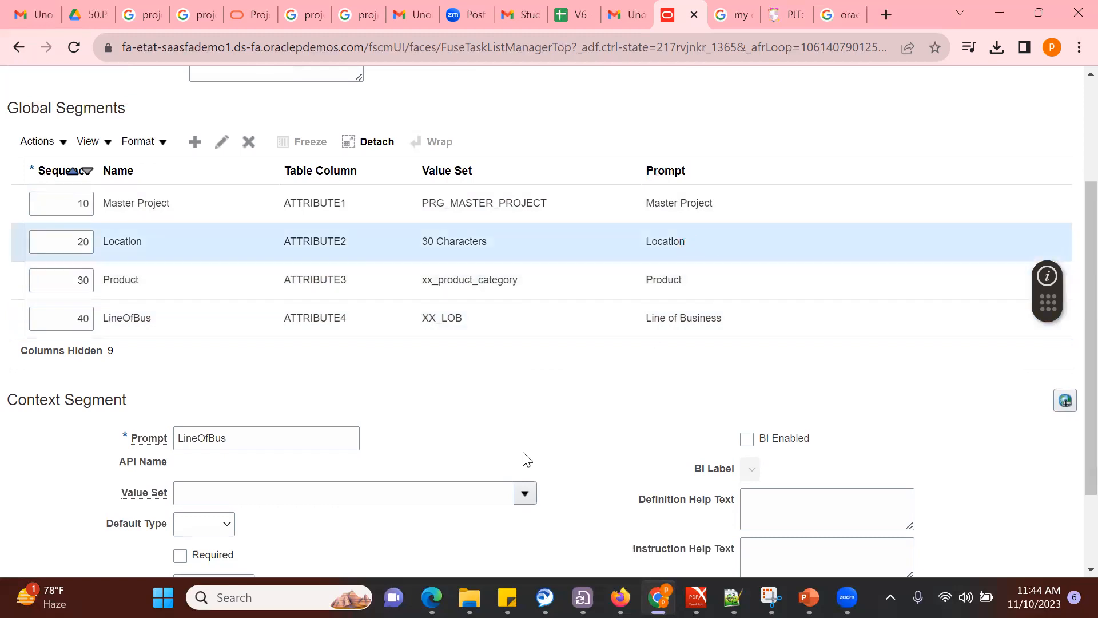
left_click(274, 446)
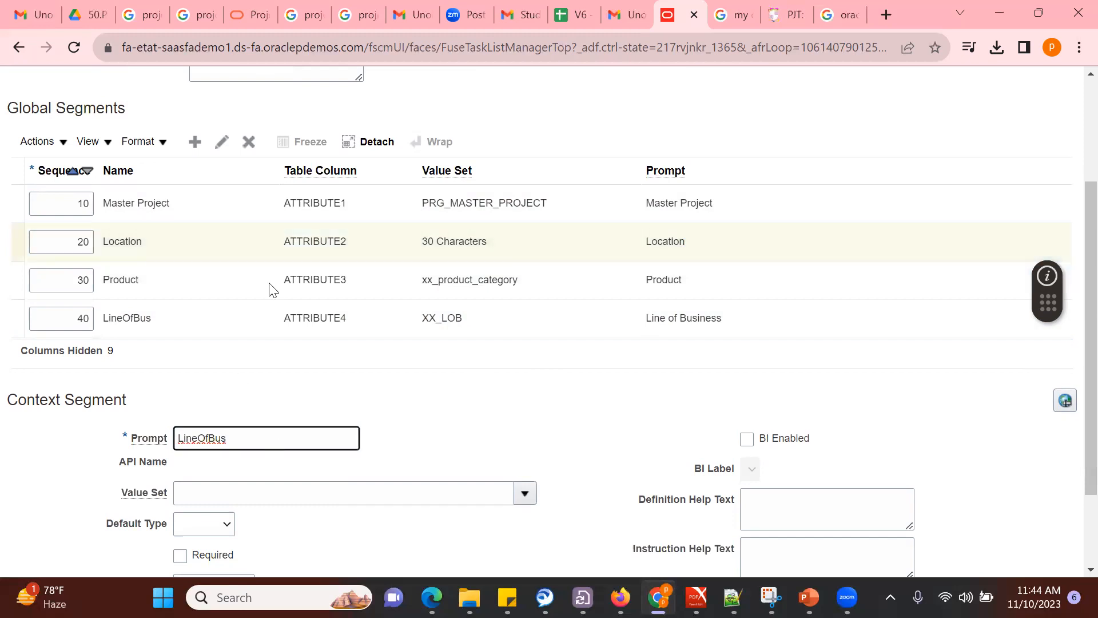
Step: Examine the value sets and prompts of all four global segments, and check the Context Sensitive Segments section
left_click(300, 210)
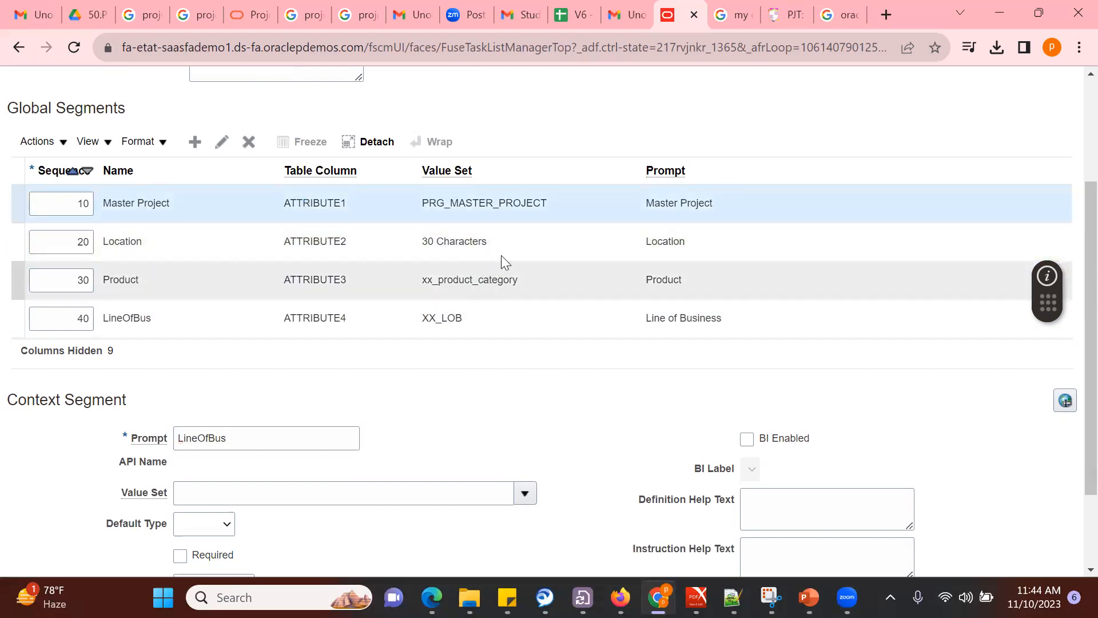
left_click(502, 254)
left_click(511, 294)
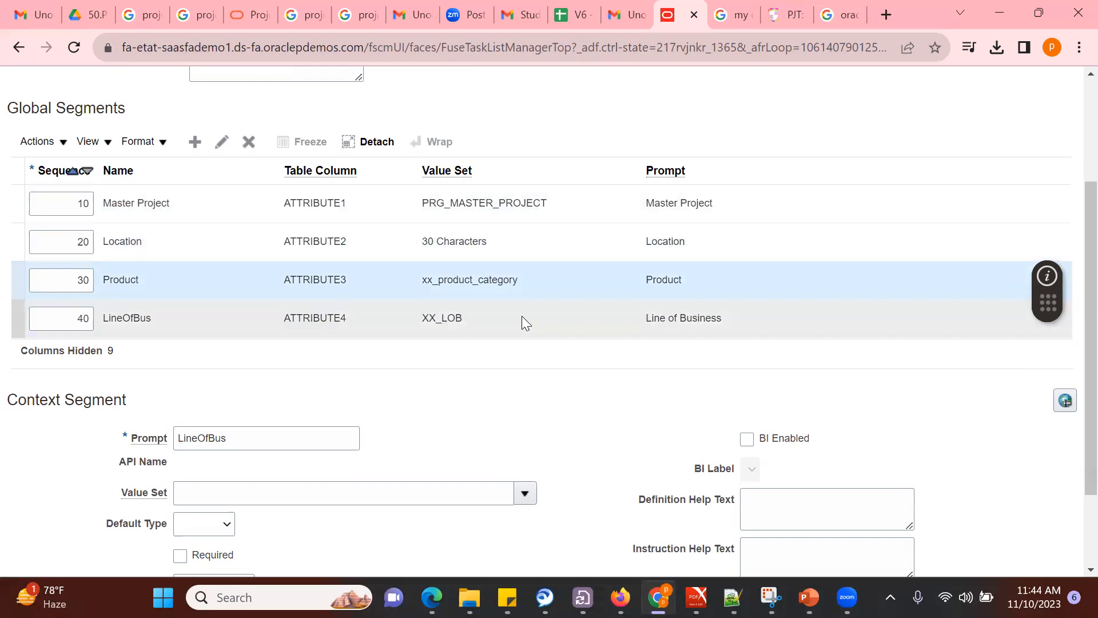
left_click(522, 316)
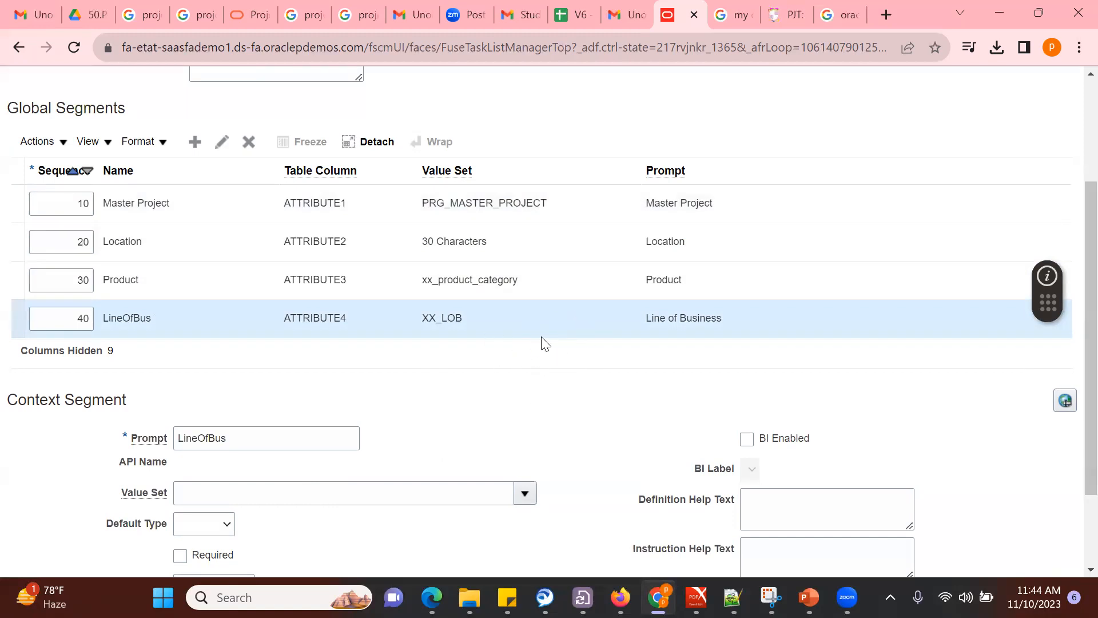
left_click(728, 264)
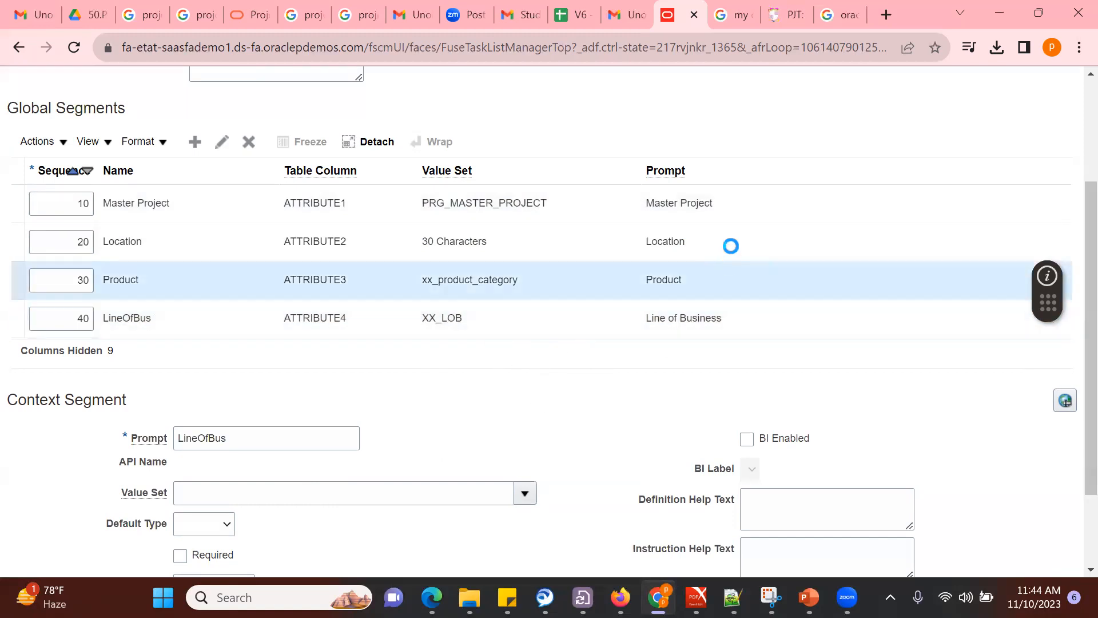
left_click(735, 240)
left_click(787, 200)
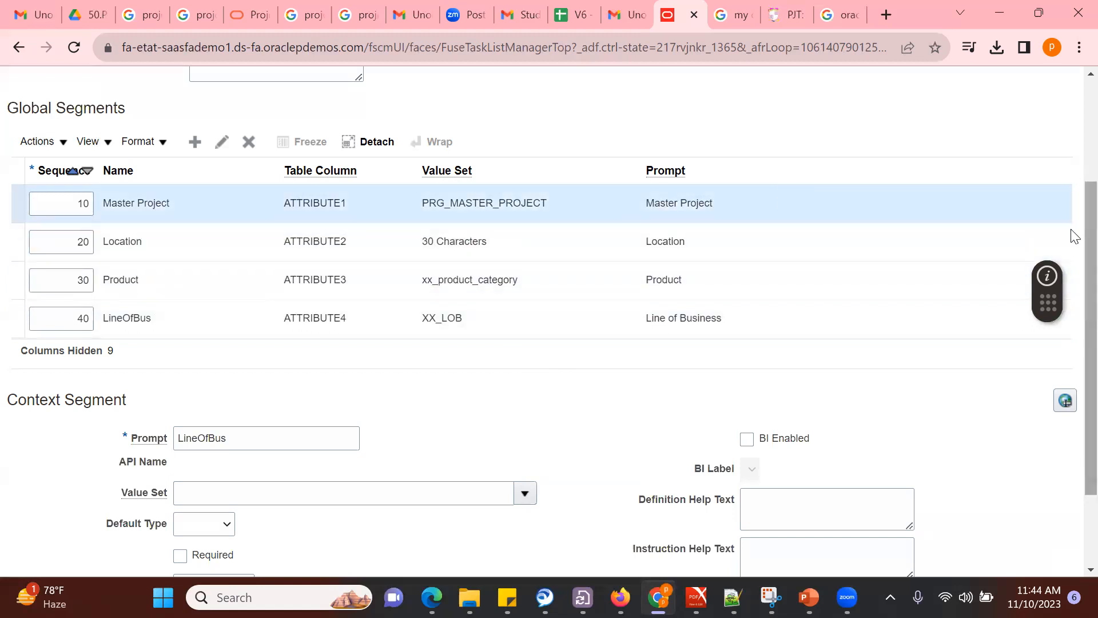
scroll(1074, 236, "up", 3)
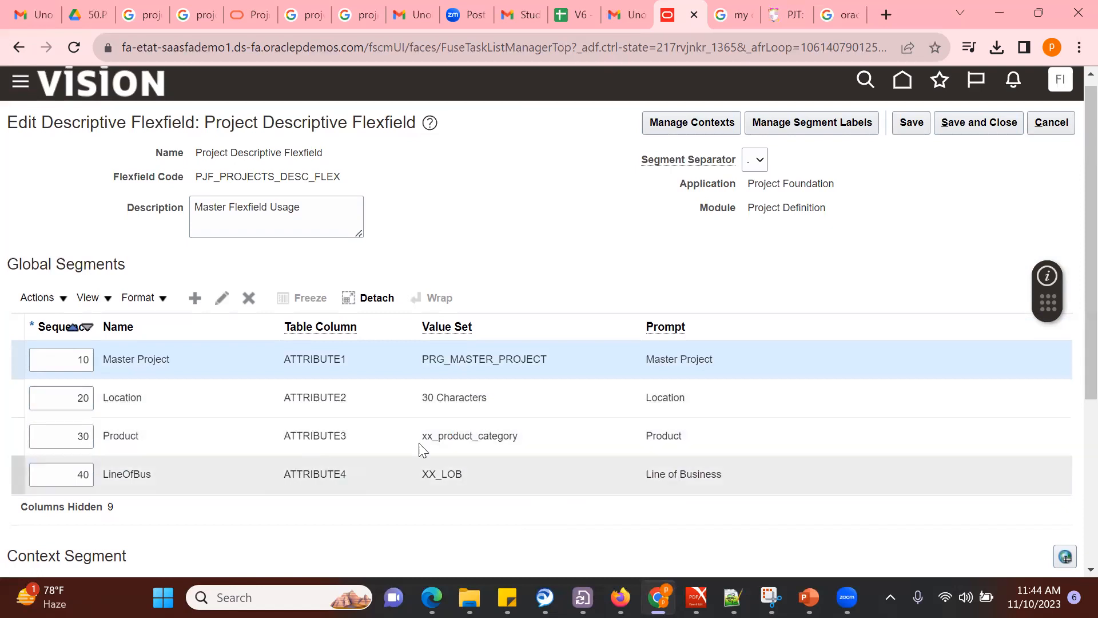
left_click(414, 484)
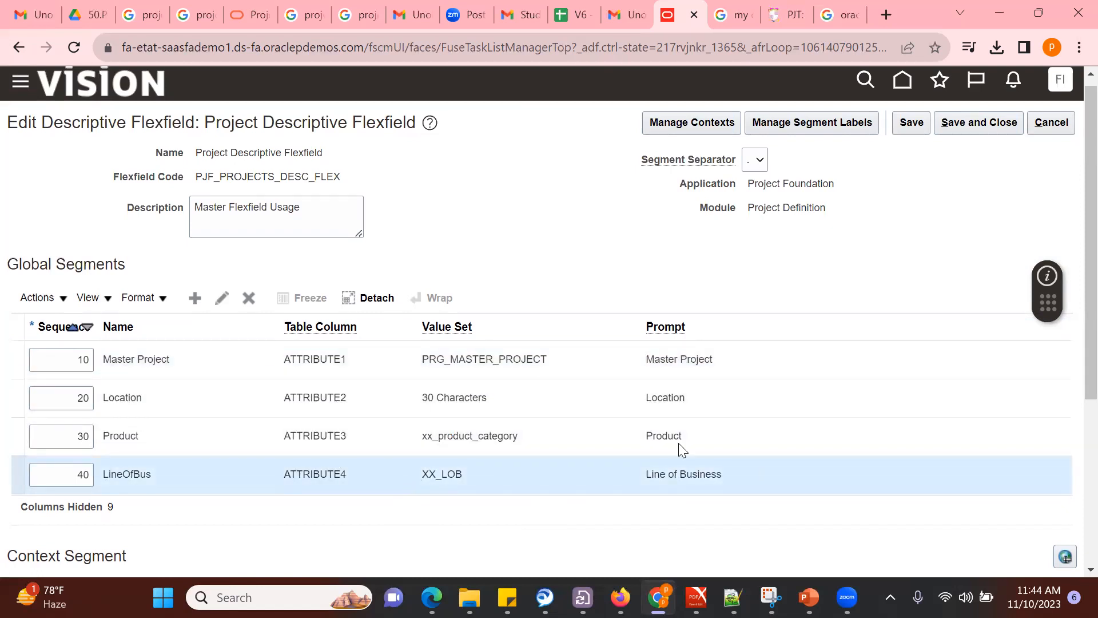
scroll(1075, 527, "down", 4)
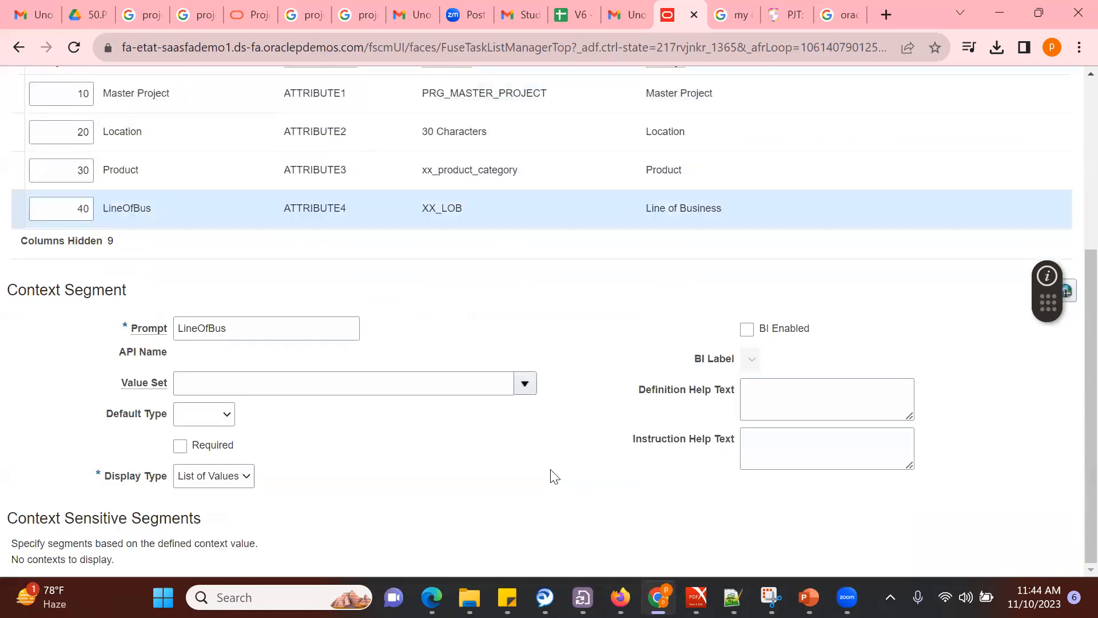
scroll(1074, 191, "up", 4)
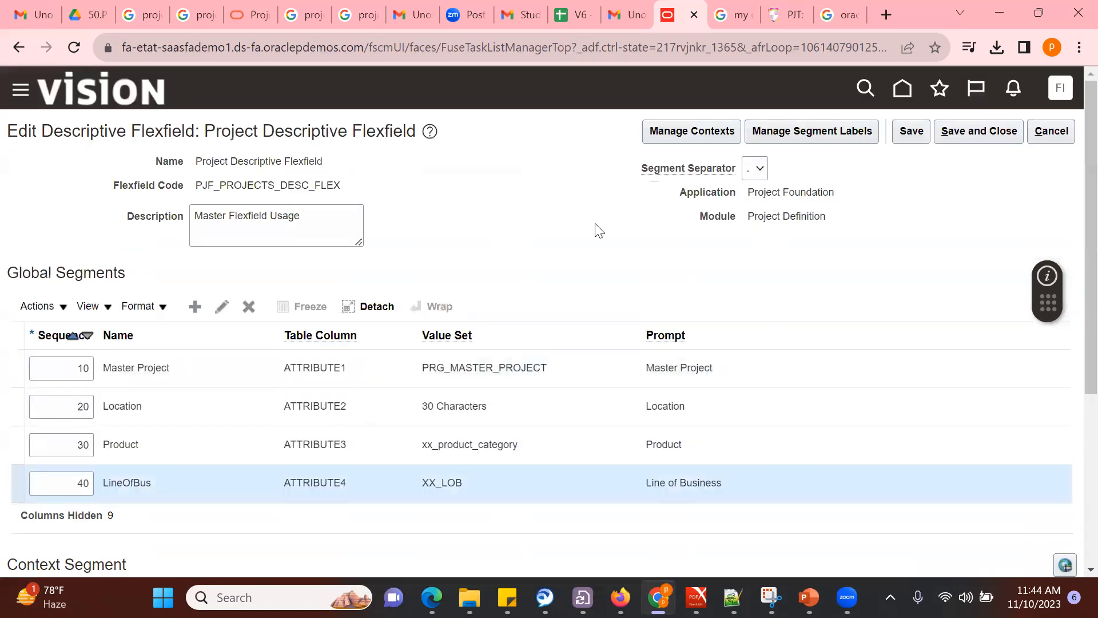
Step: Search the Project Descriptive Flexfield's existing contexts, and start a new context with the display name Line Of Business
left_click(692, 137)
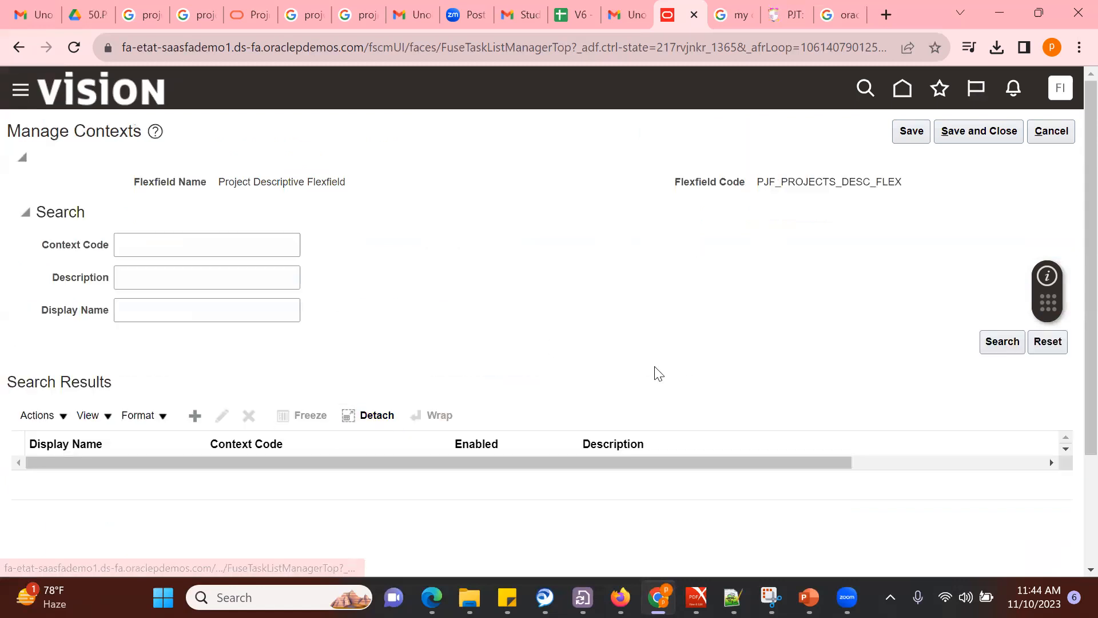
left_click(994, 341)
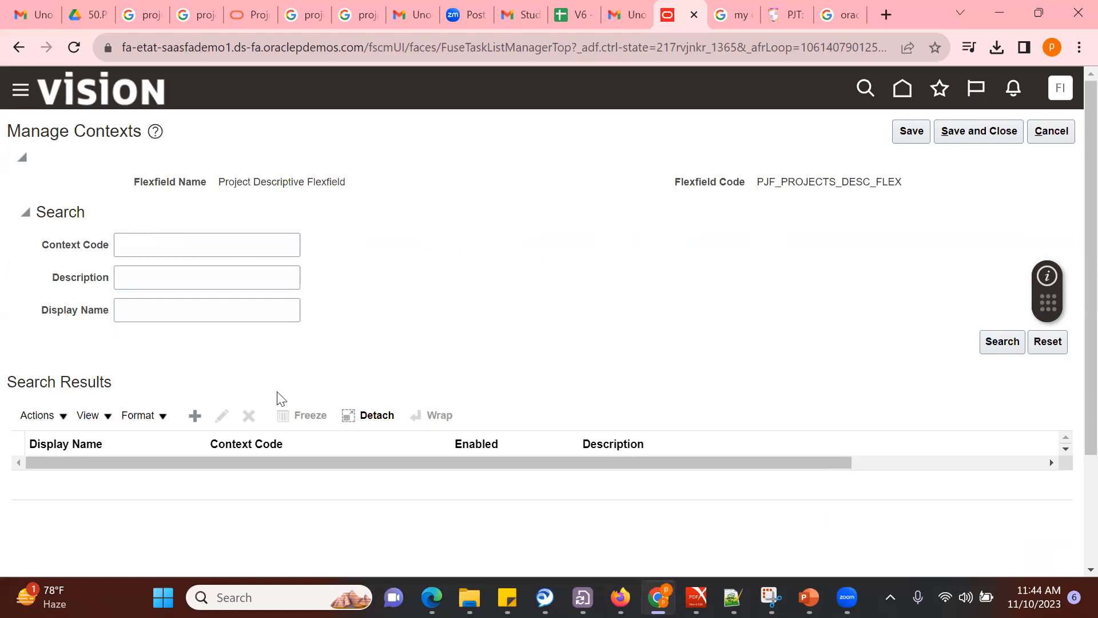
left_click(188, 421)
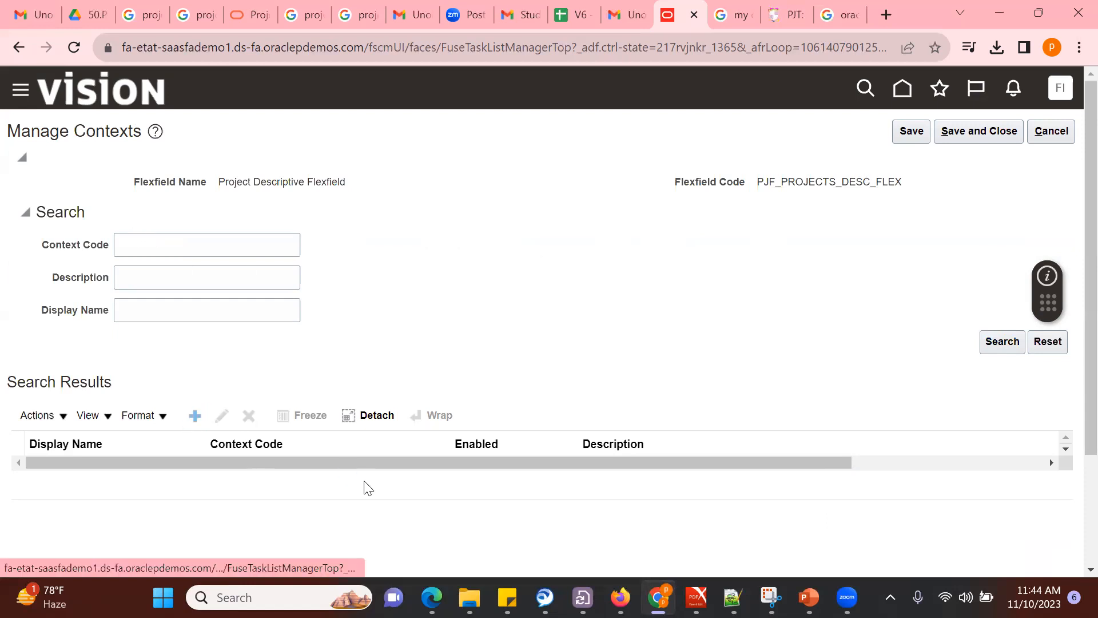
left_click(166, 228)
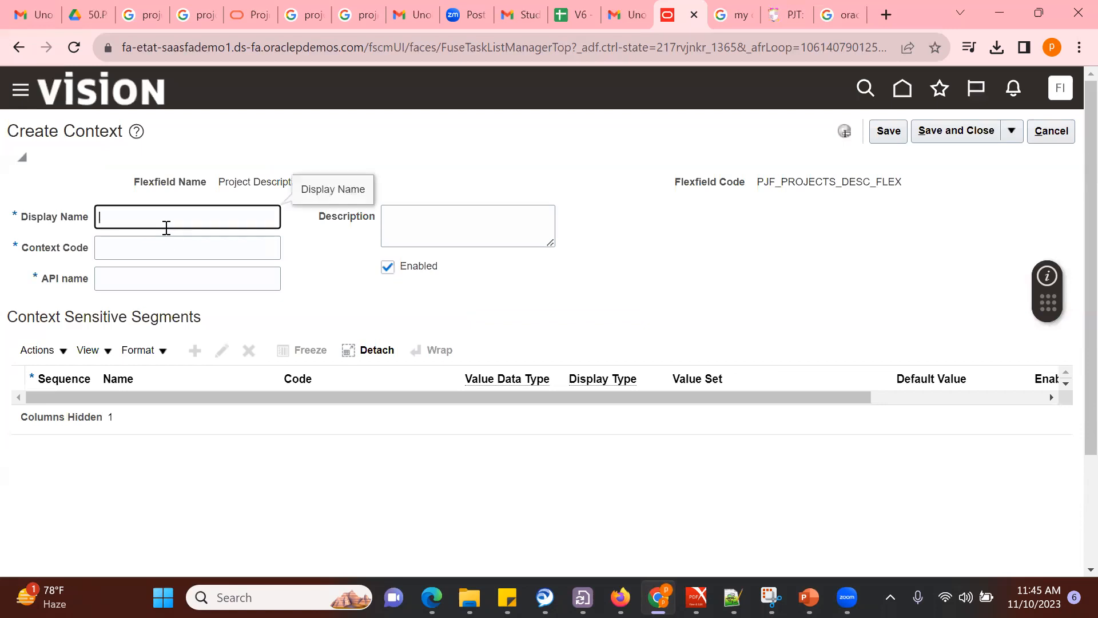
type("Line Of Business")
key("Tab")
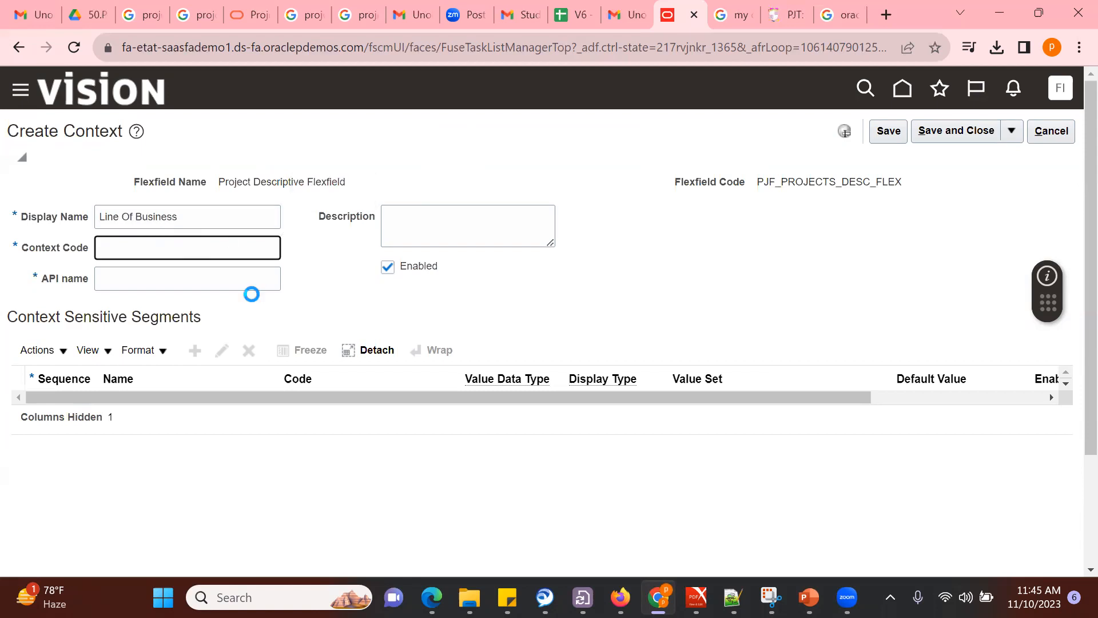
Step: Reuse the display name Line Of Business as the context code, and save and close the new context
triple_click(213, 216)
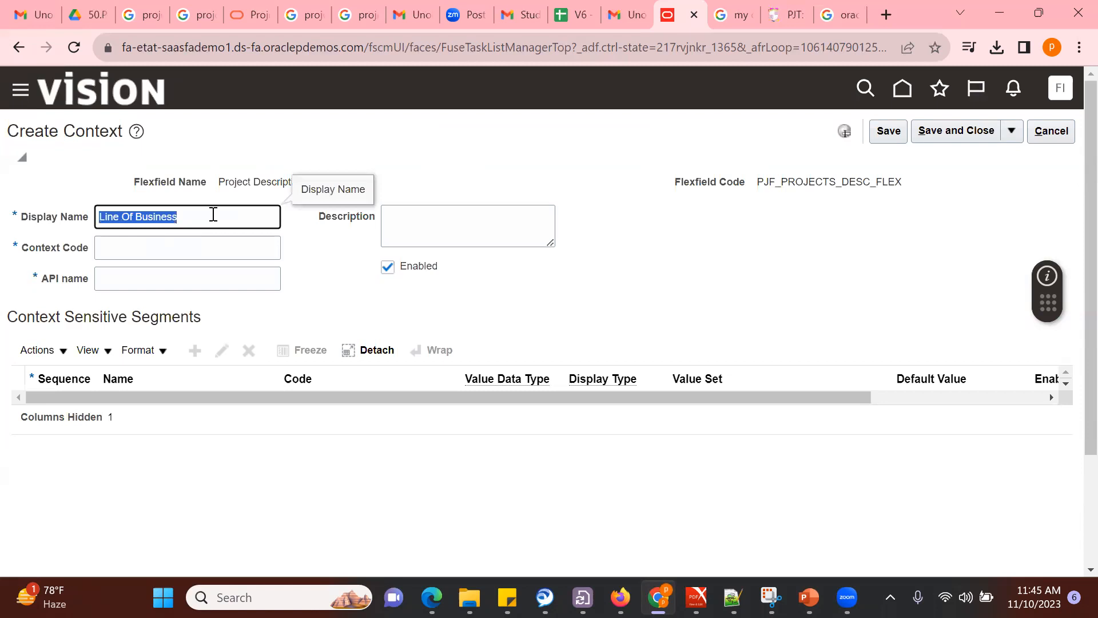
key("ctrl+c")
key("Tab")
key("ctrl+v")
key("Tab")
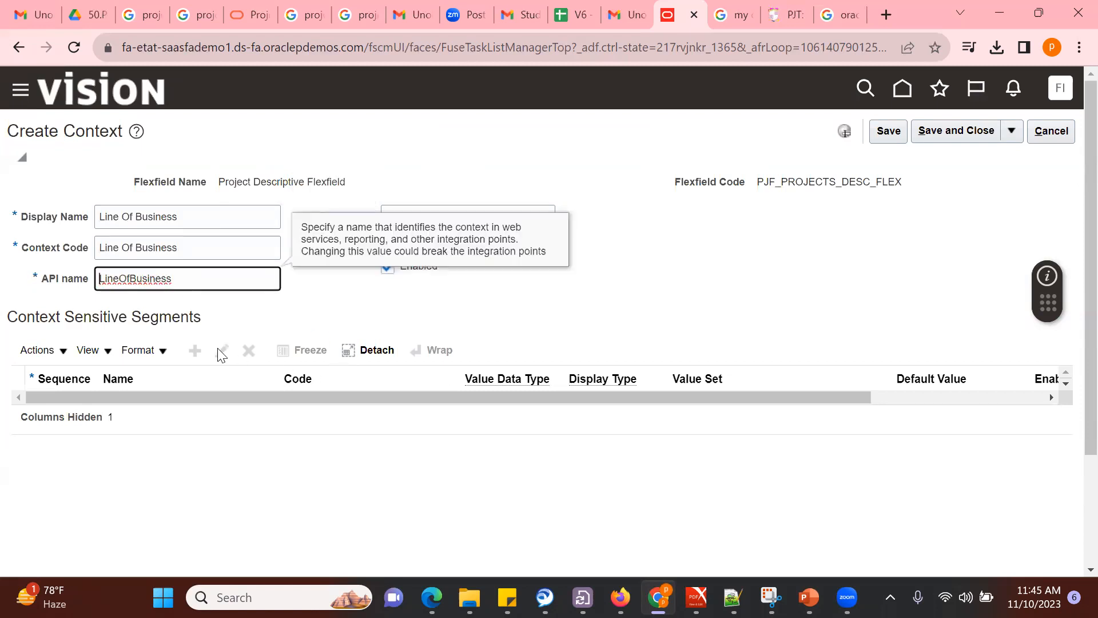
left_click(705, 314)
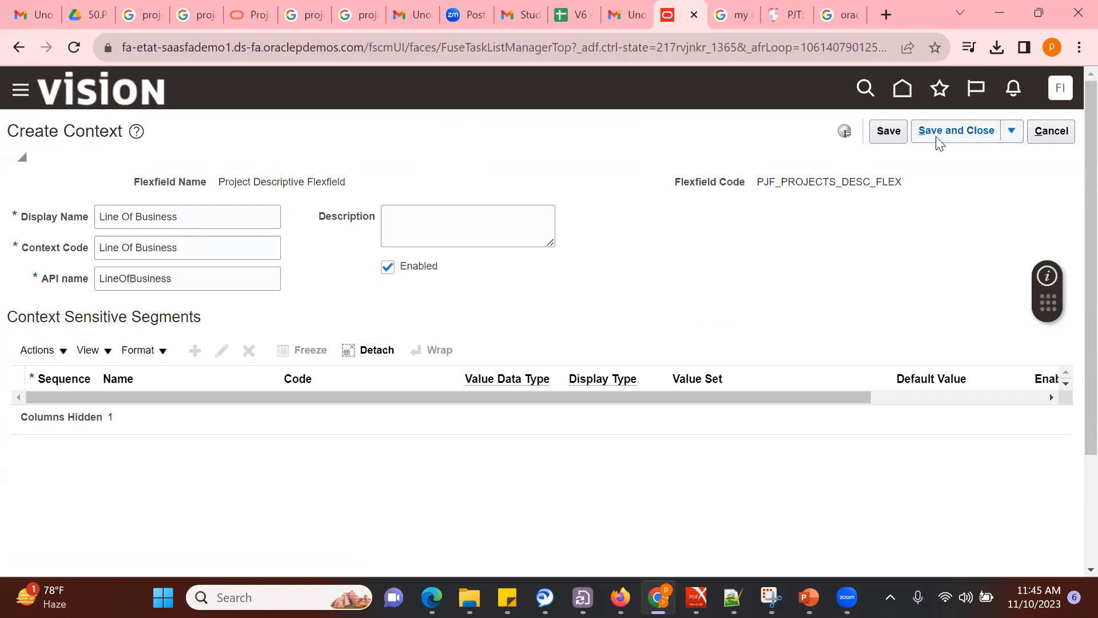
left_click(952, 142)
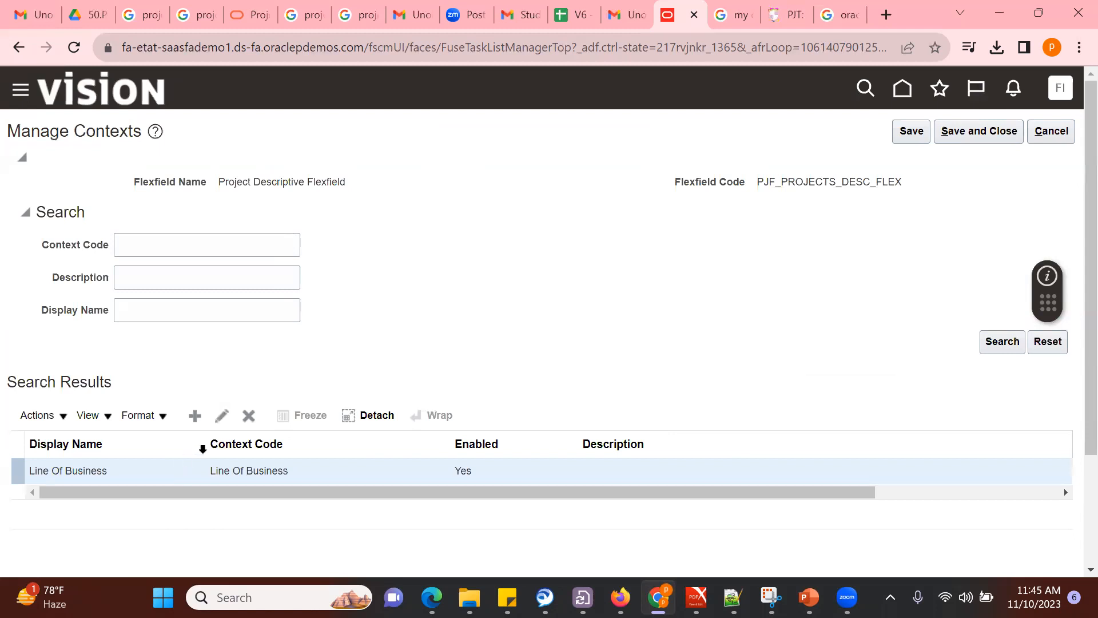
Step: Open the Line Of Business context for editing and start adding a context-sensitive segment
left_click(198, 479)
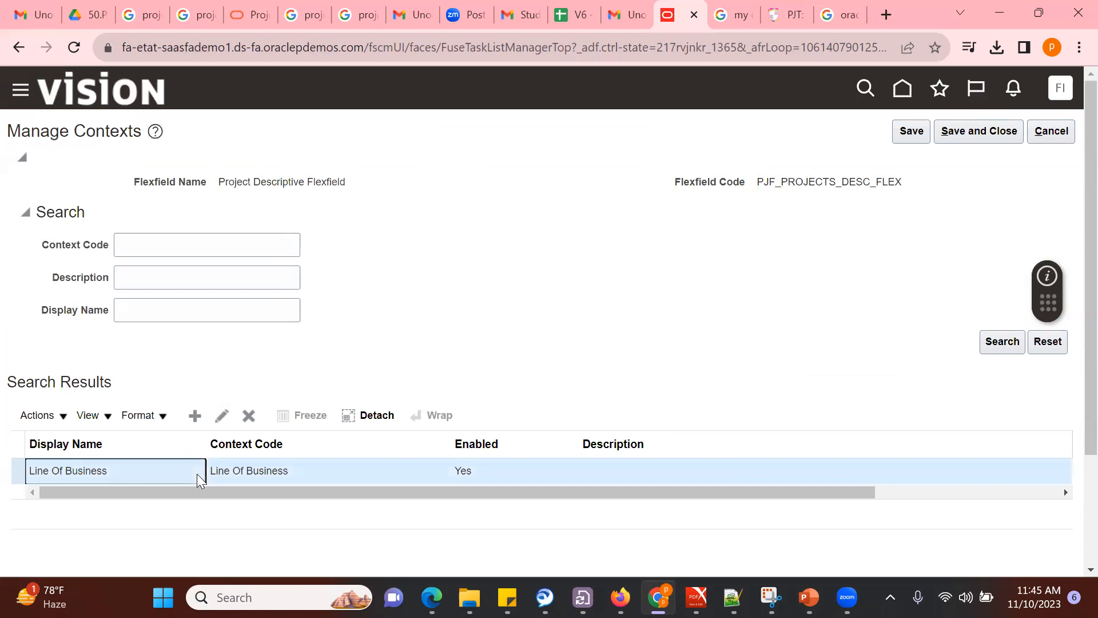
left_click(221, 417)
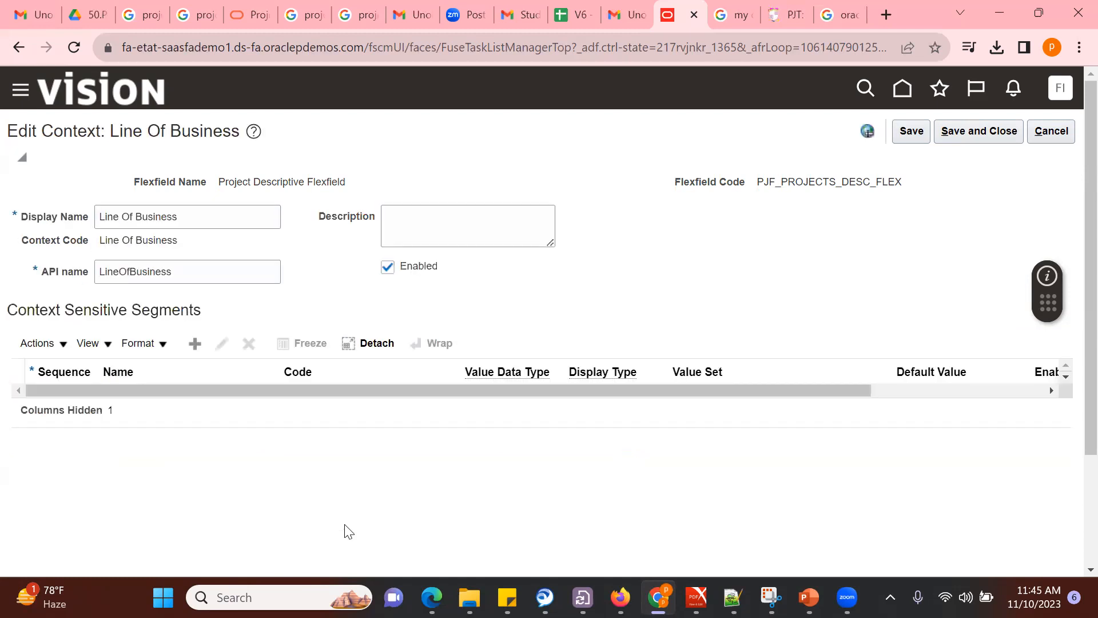
left_click(195, 343)
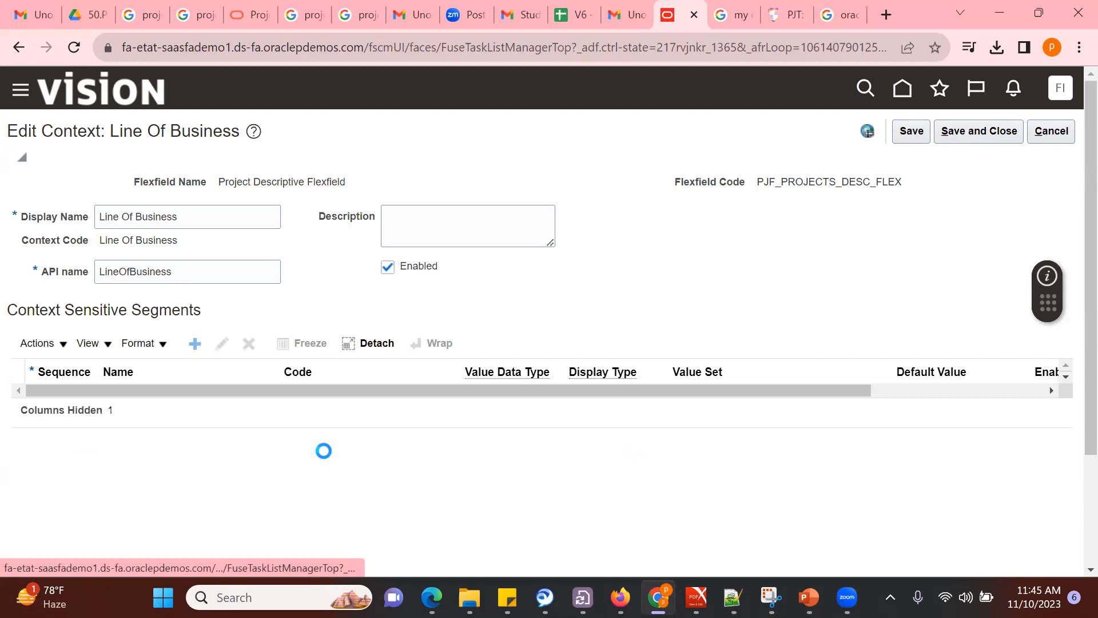
Step: Enter LineOfBusiness as the new segment's name and code, and set its data type to Character
left_click(277, 230)
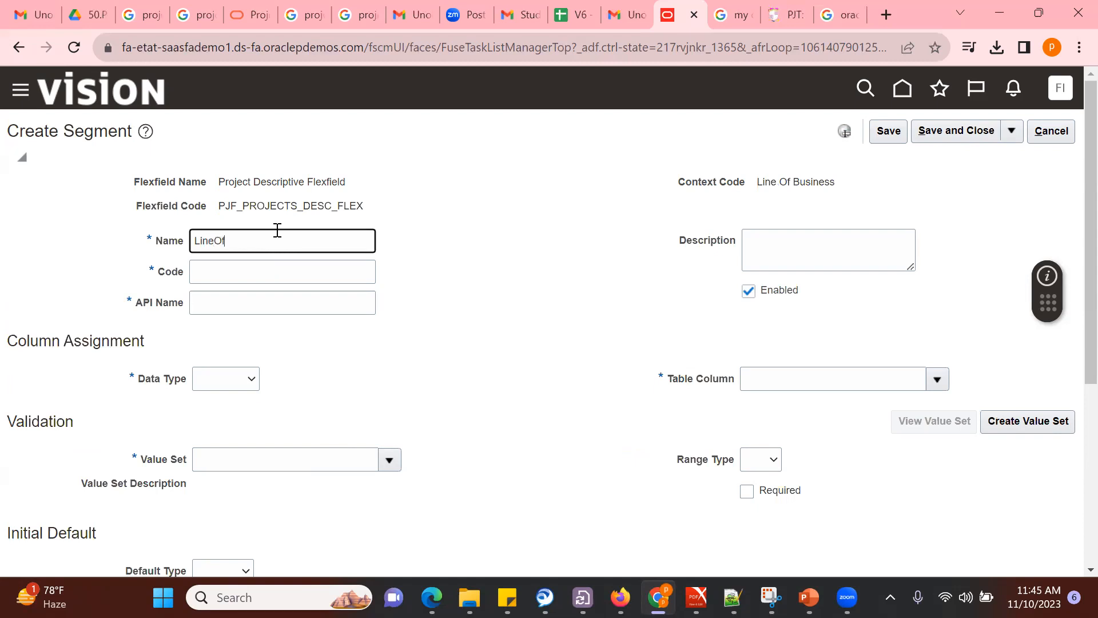
type("LineOfBusiness")
key("Tab")
type("Line")
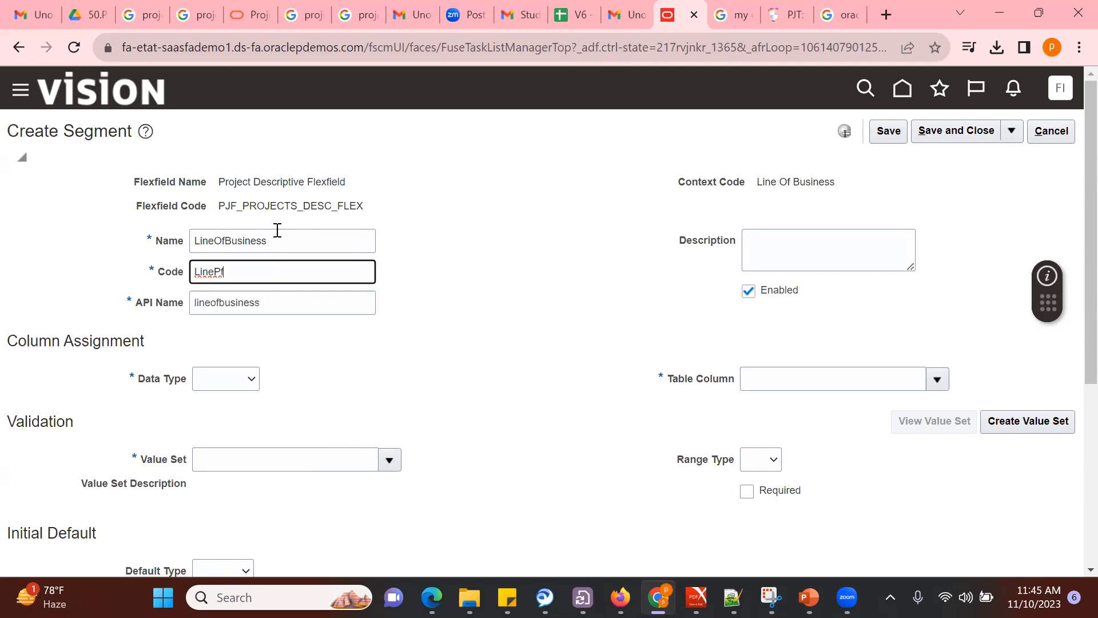
type("OfBusiness")
key("Tab")
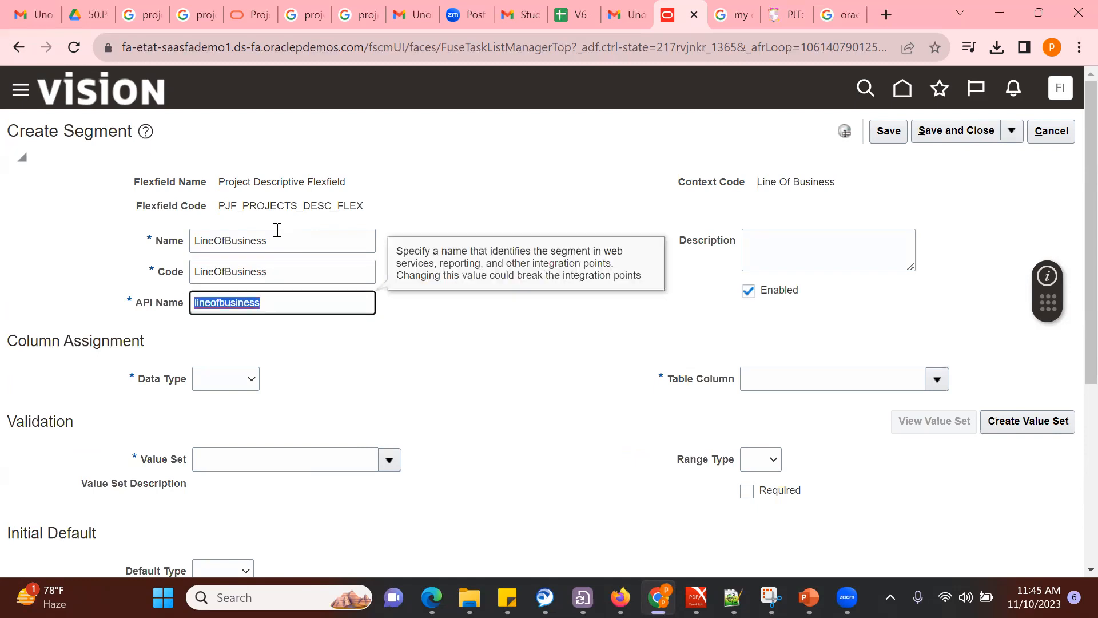
left_click(245, 387)
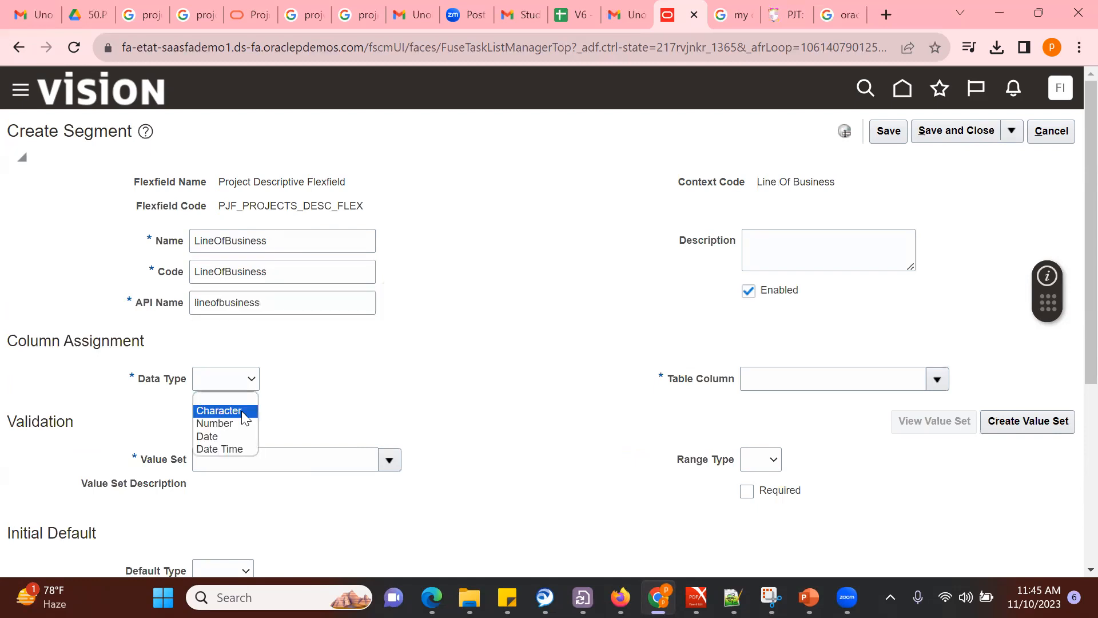
left_click(242, 410)
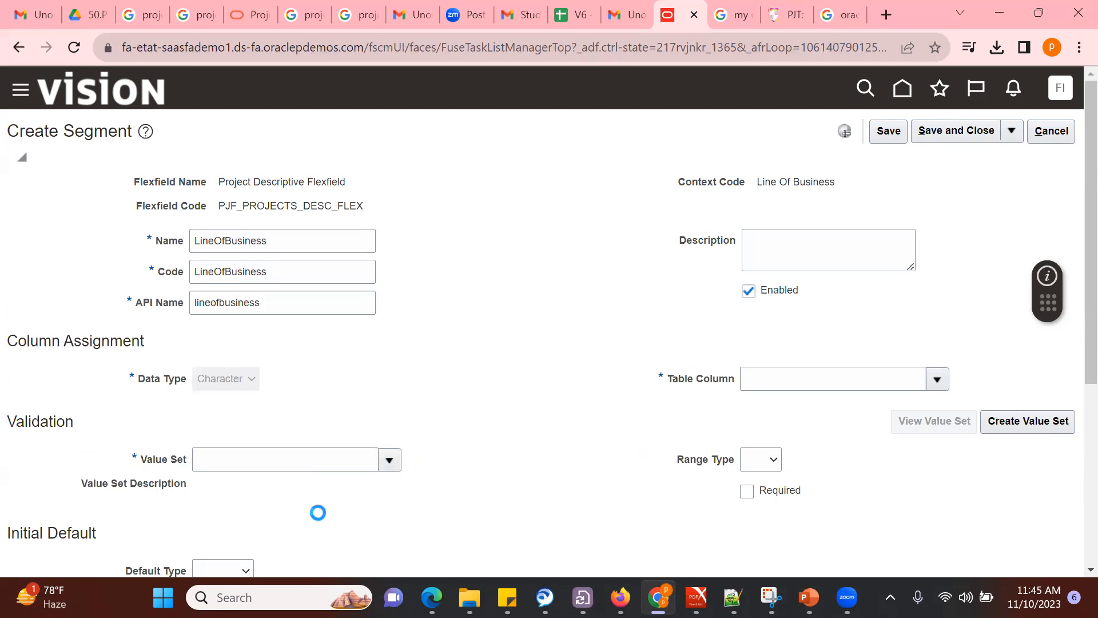
Step: Search the value sets for XX and assign XX_LOB to the segment
left_click(277, 464)
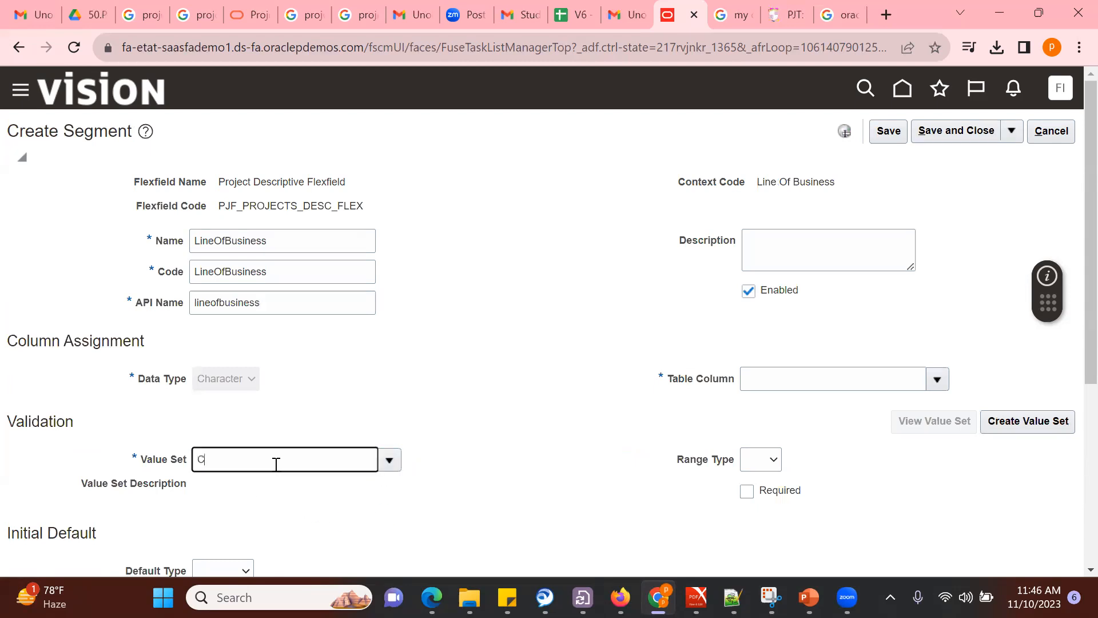
type("XX")
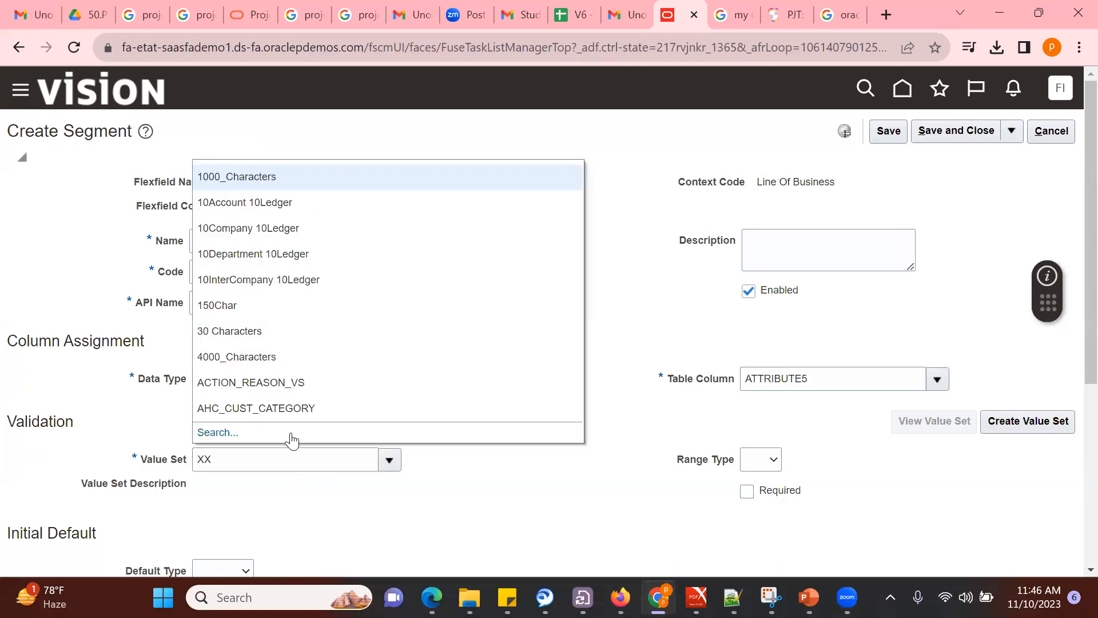
left_click(221, 431)
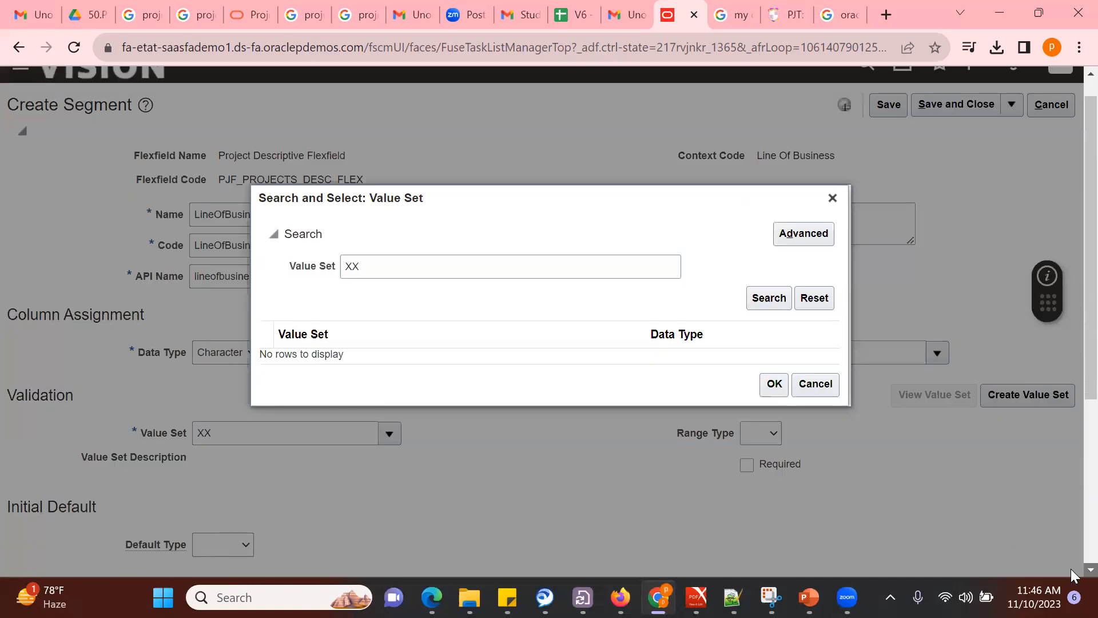
left_click(777, 331)
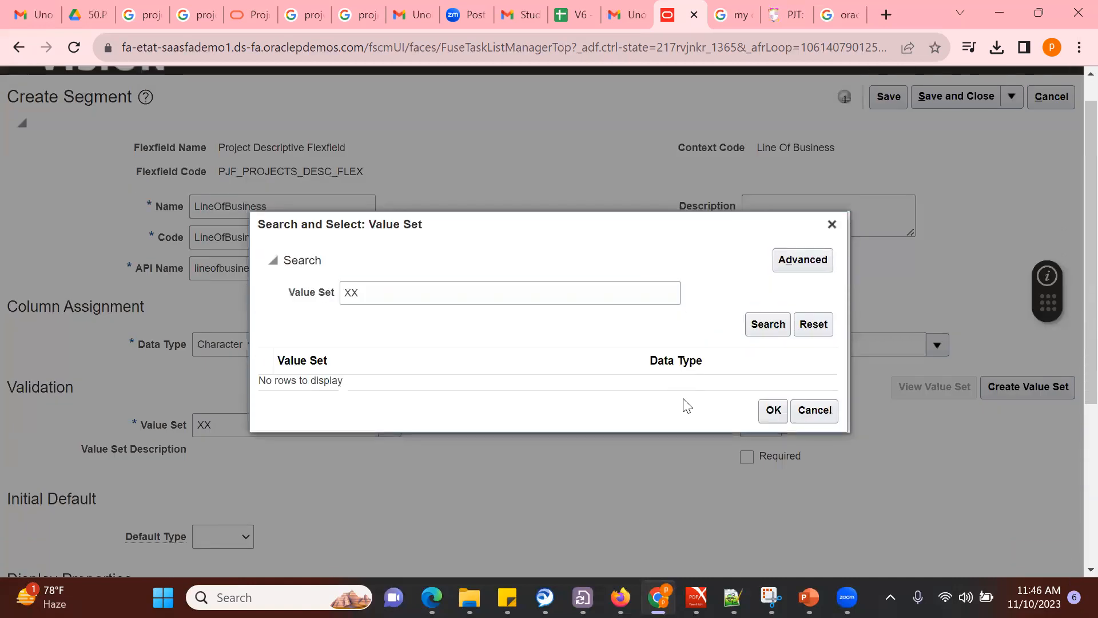
double_click(577, 378)
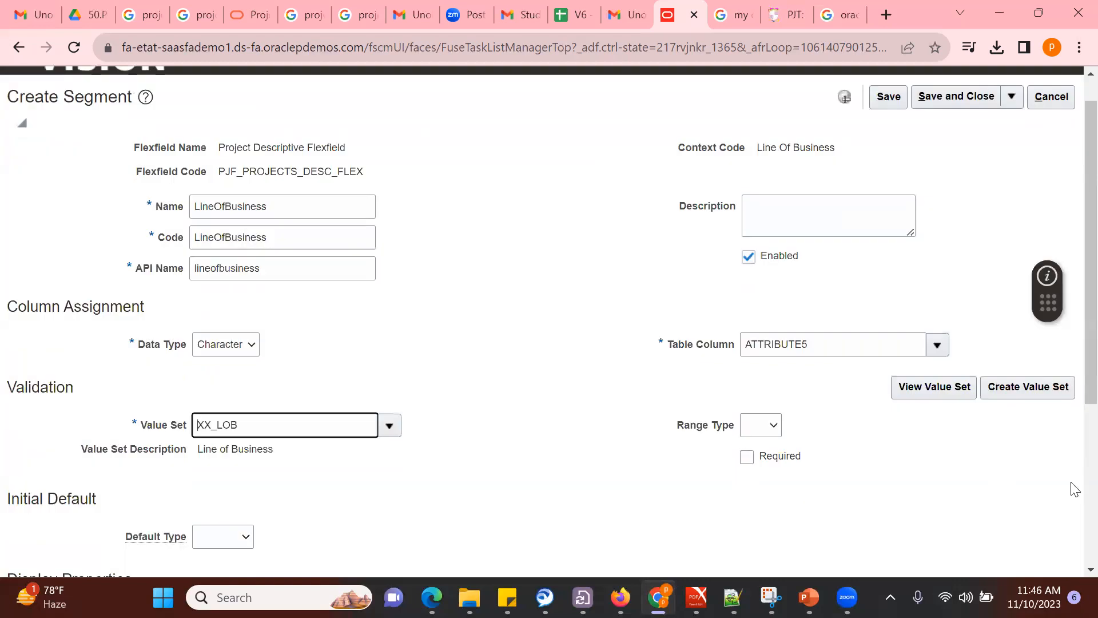
Step: Save and close the new segment, the Line Of Business context and the flexfield's context list
scroll(1071, 488, "down", 3)
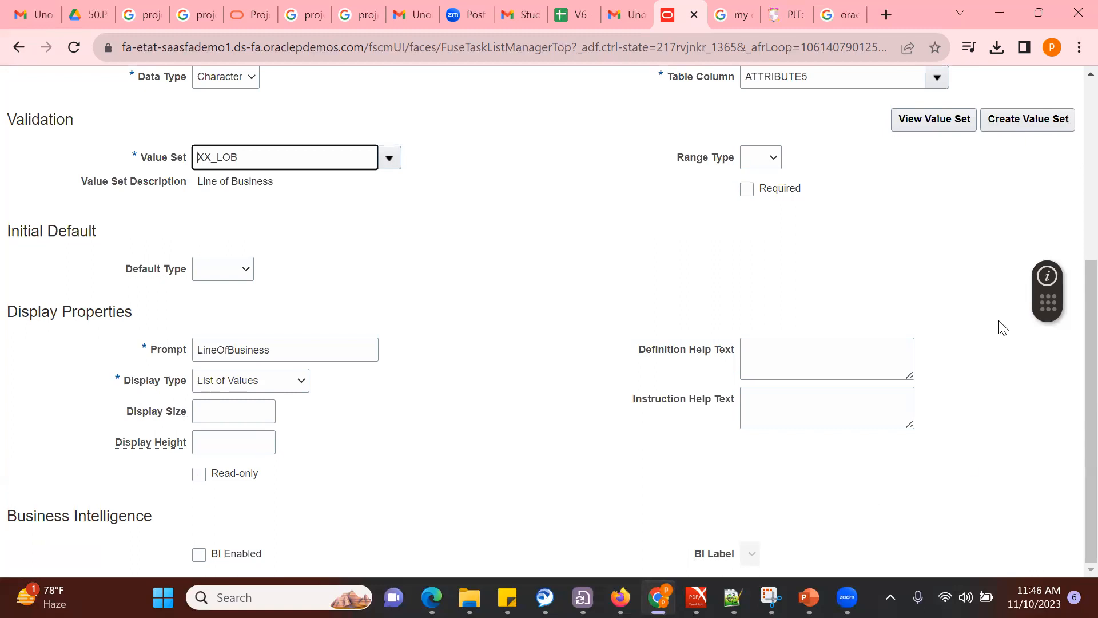
scroll(1075, 189, "up", 4)
left_click(967, 131)
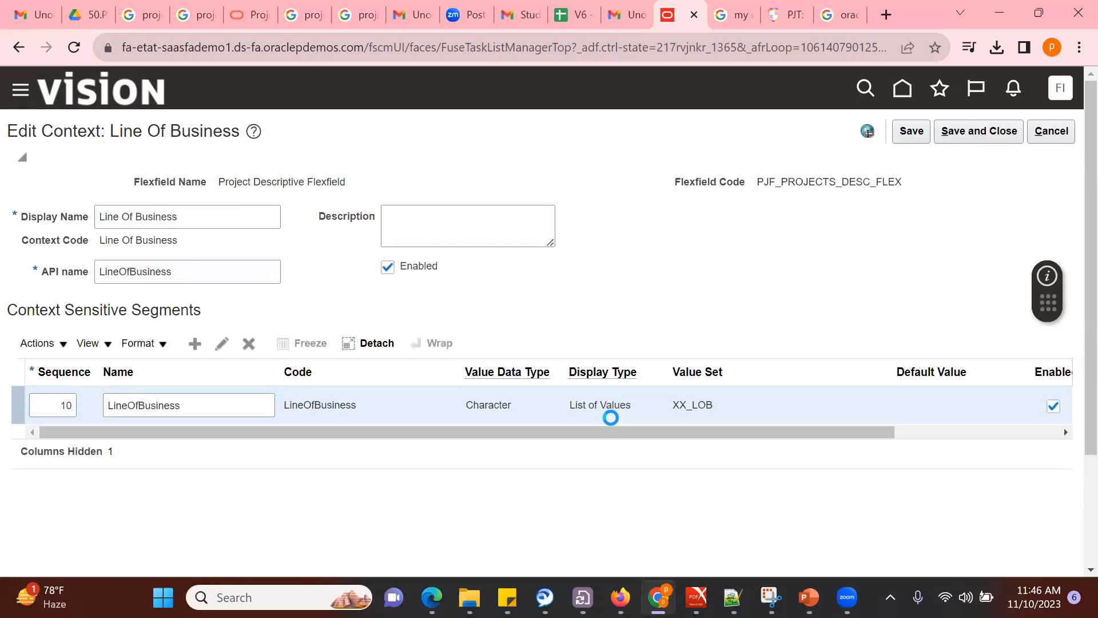
left_click(963, 131)
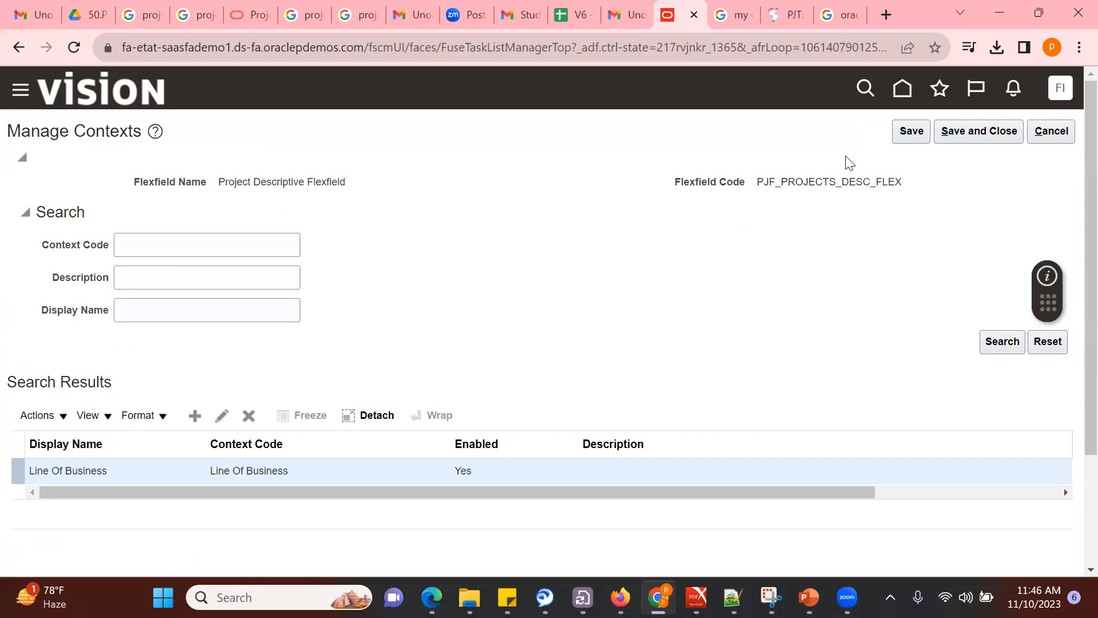
left_click(976, 130)
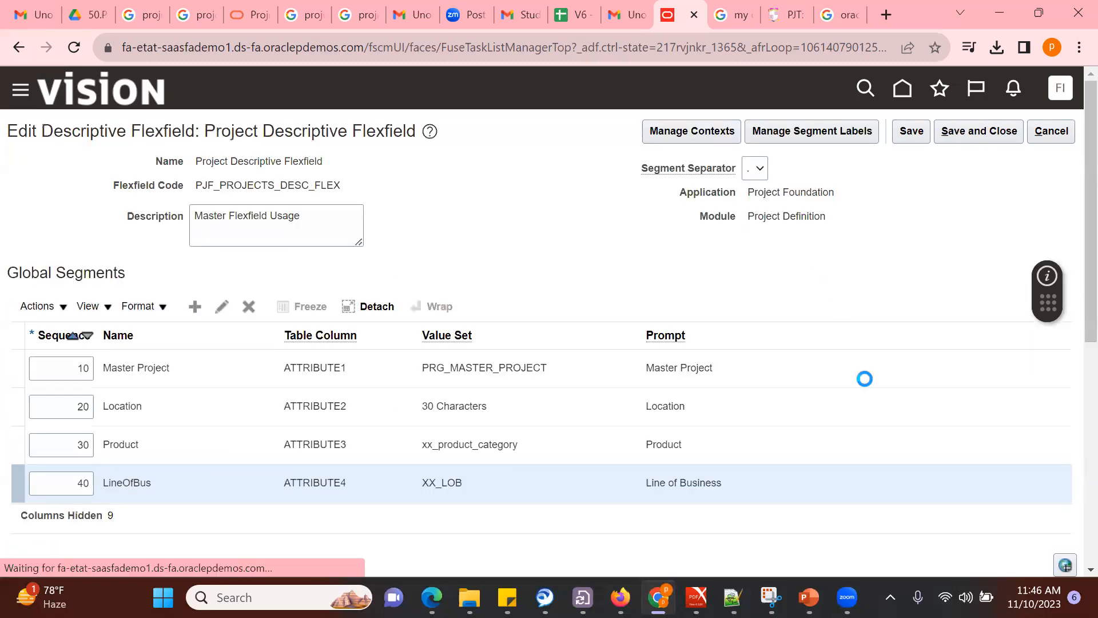
Step: Save and close the Project Descriptive Flexfield and deploy it
left_click(983, 131)
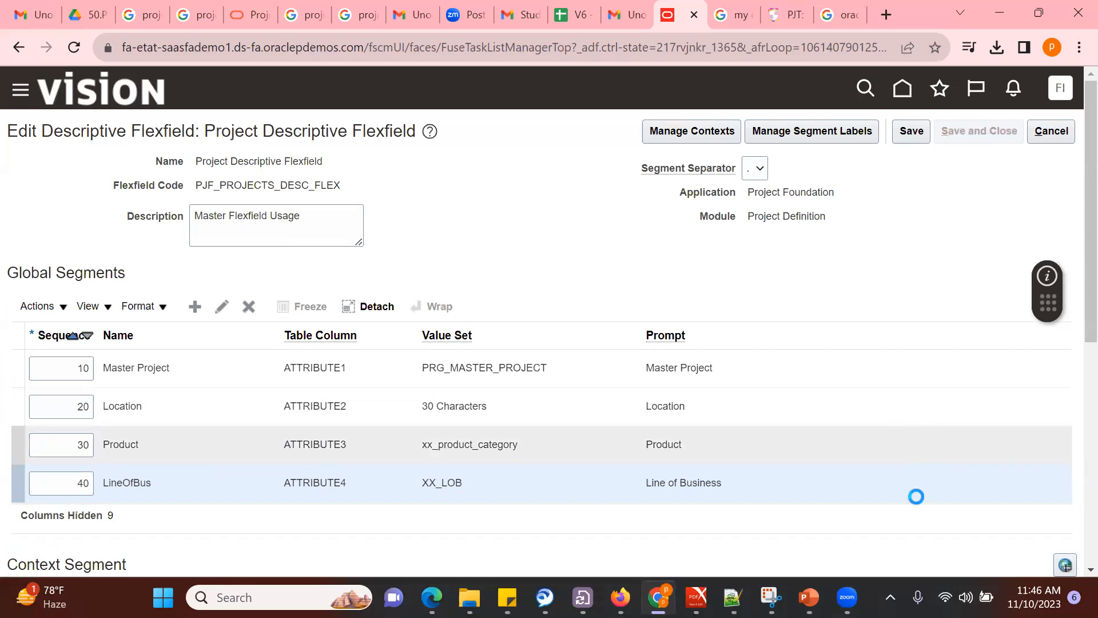
left_click(426, 371)
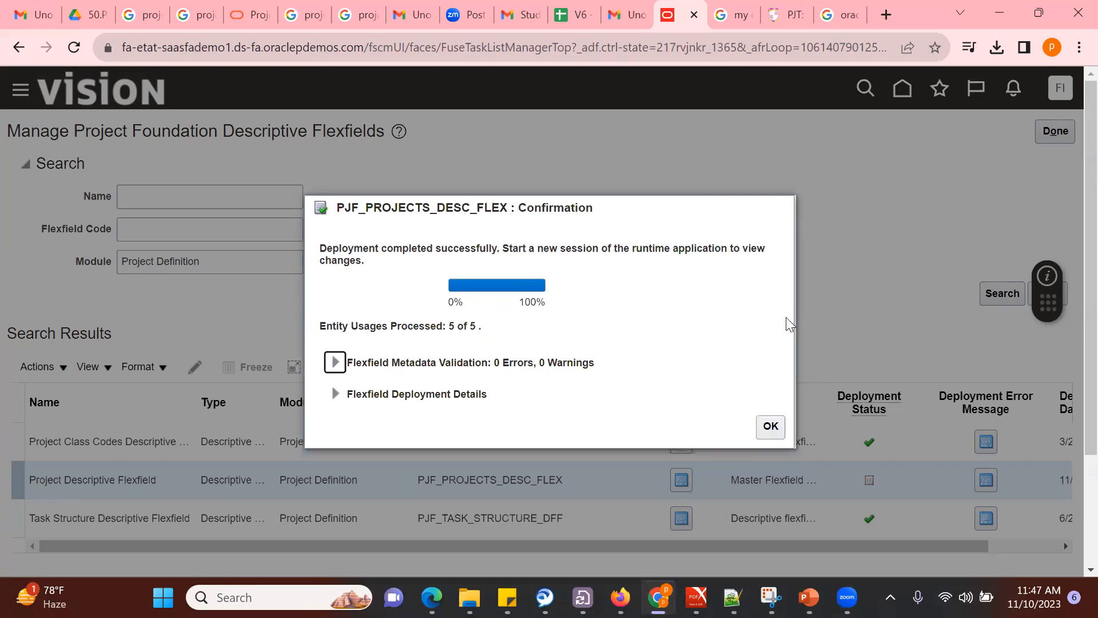
left_click(769, 427)
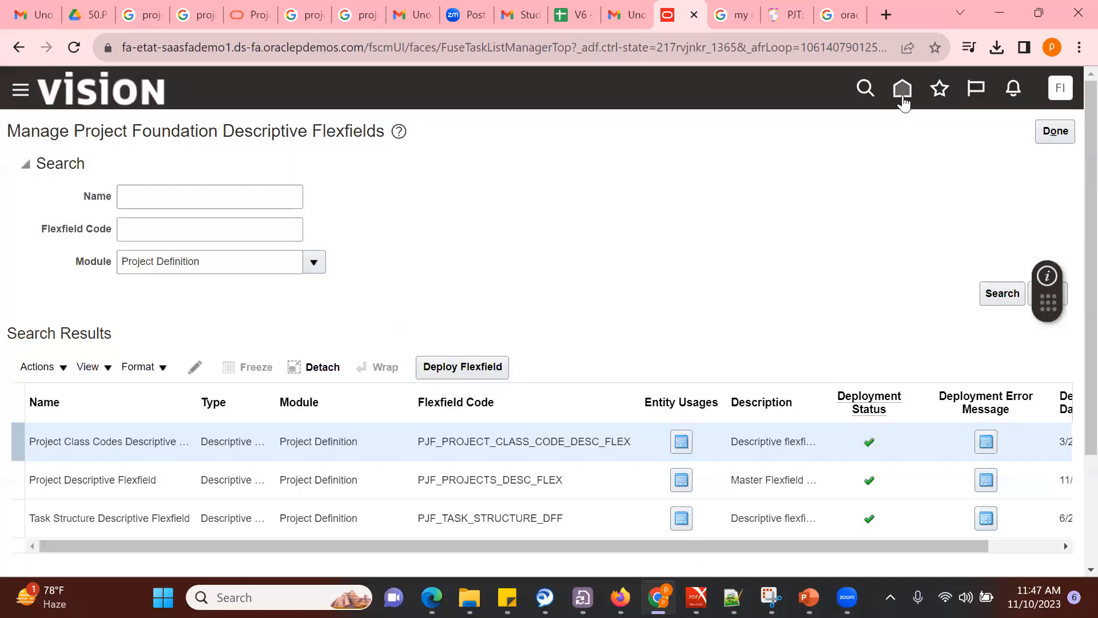
Step: Go to My Projects and start a new project from the Hitachi Project source template
left_click(903, 92)
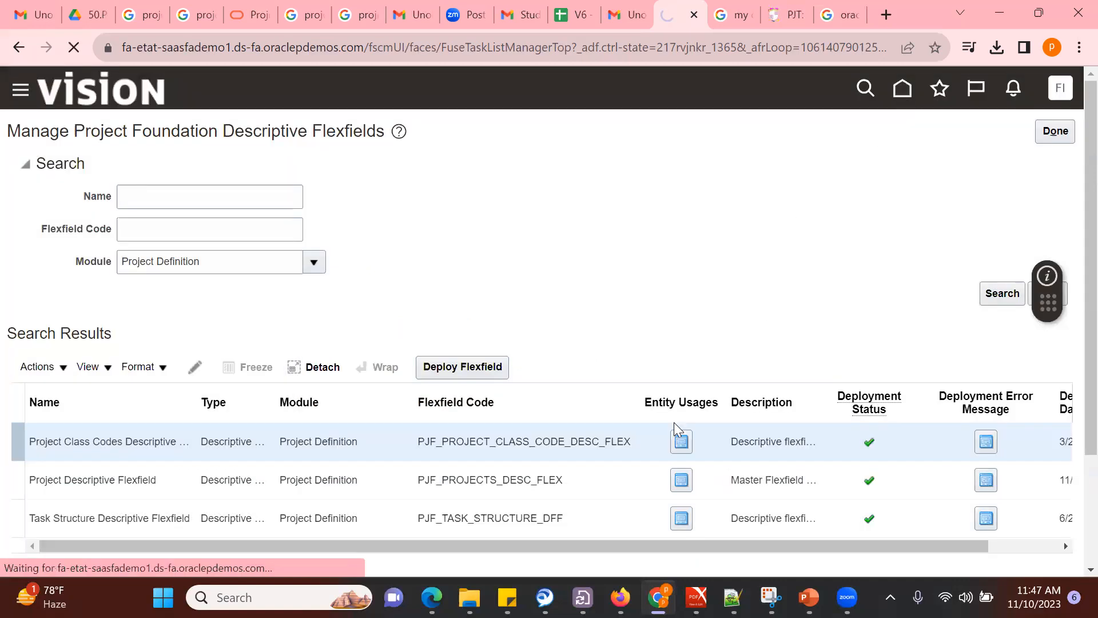
left_click(522, 486)
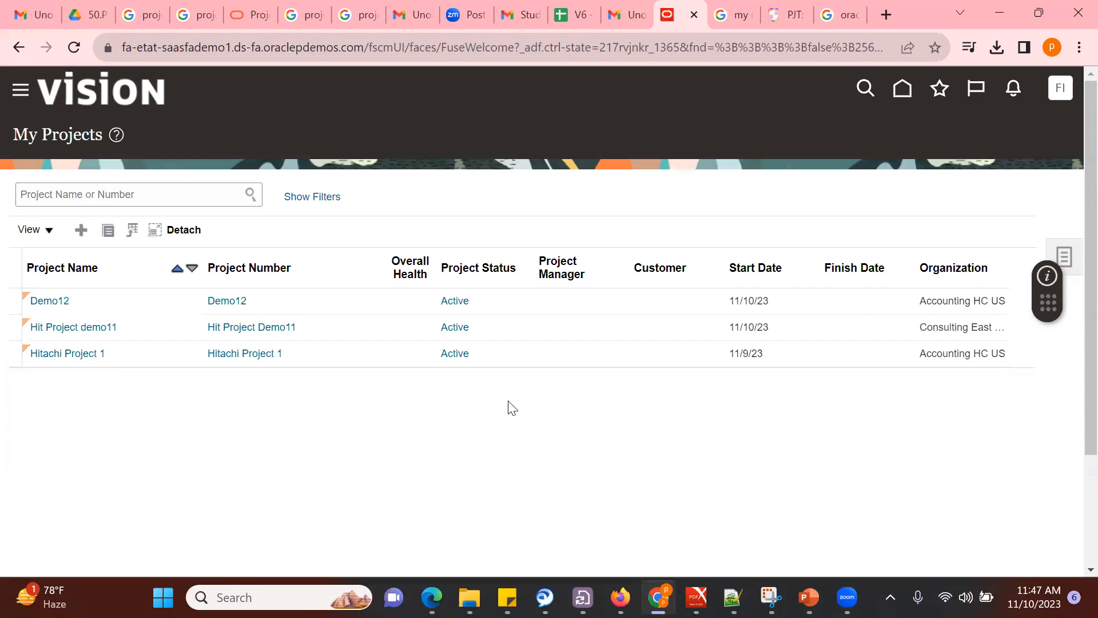
left_click(76, 229)
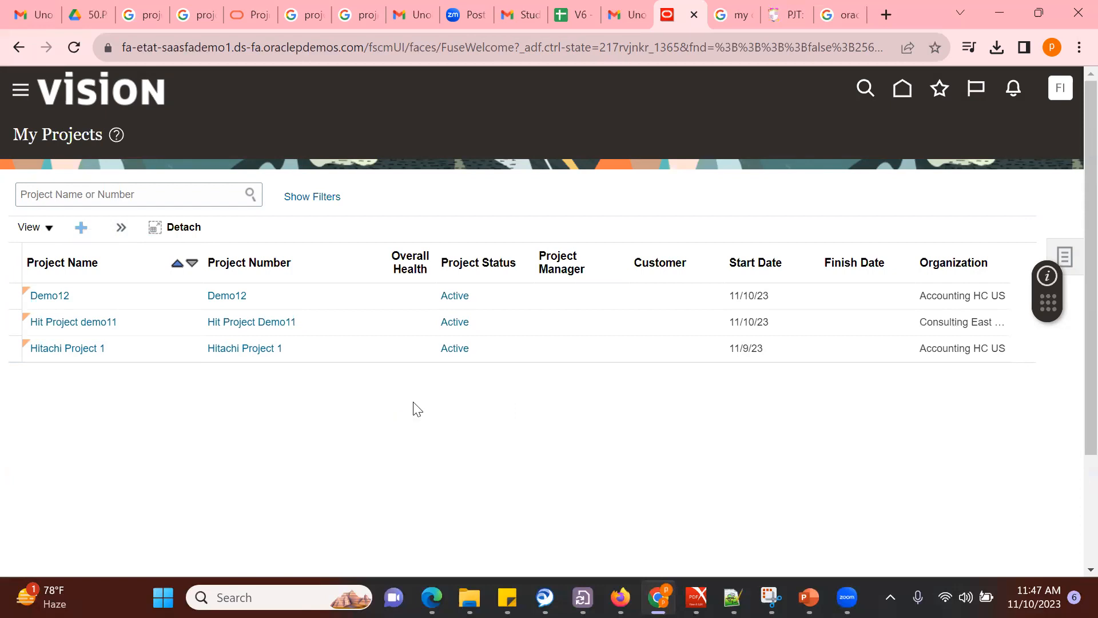
type("Demo")
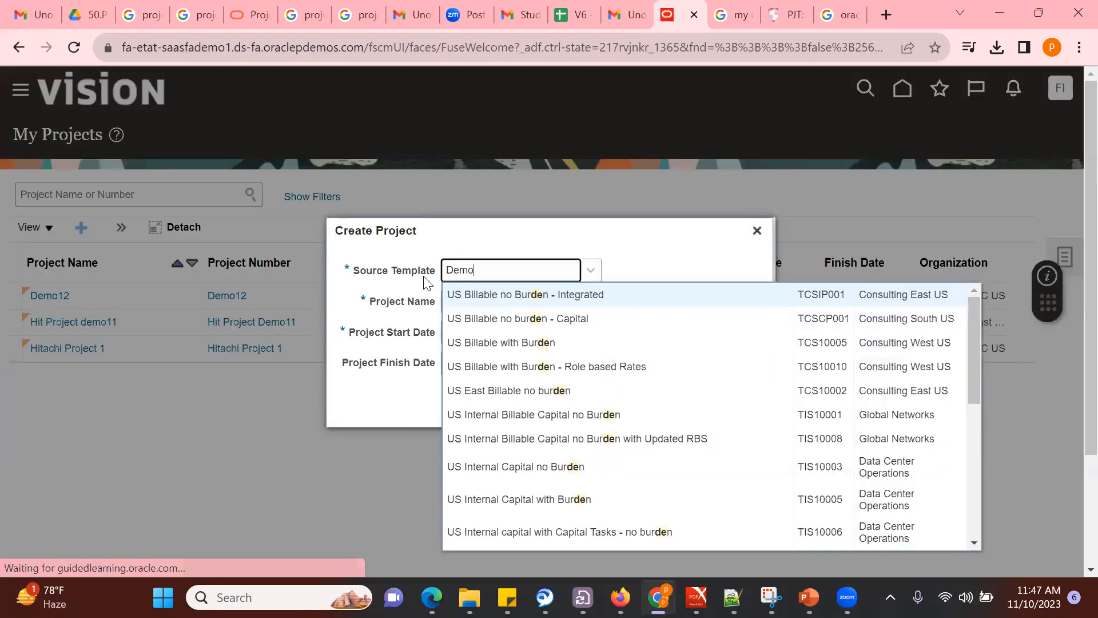
key("BackSpace")
key("BackSpace")
key("BackSpace")
key("BackSpace")
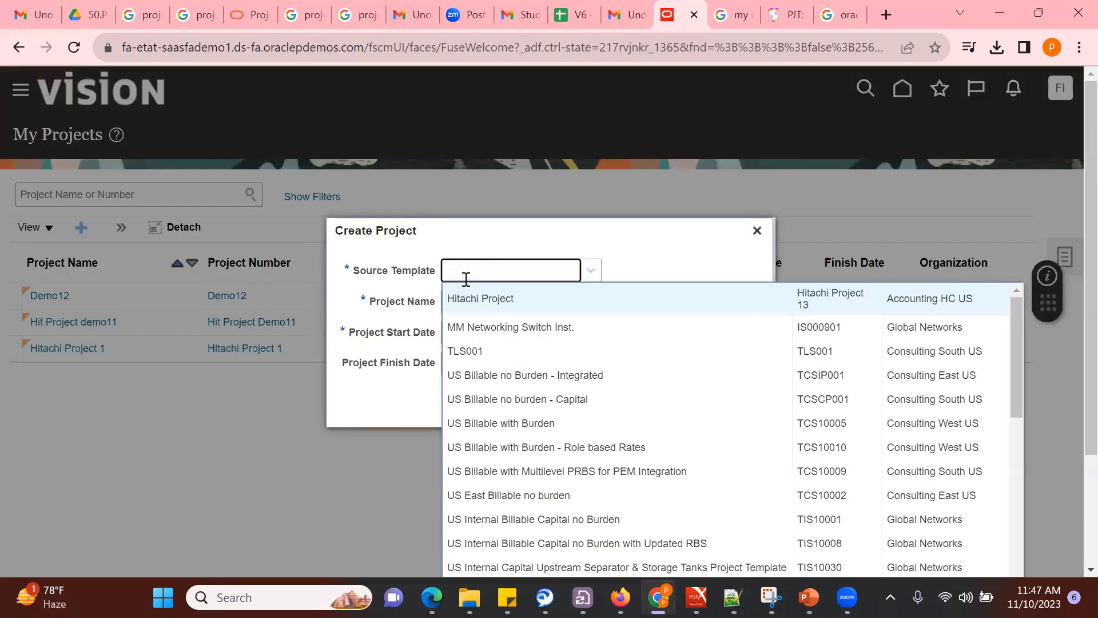
left_click(522, 301)
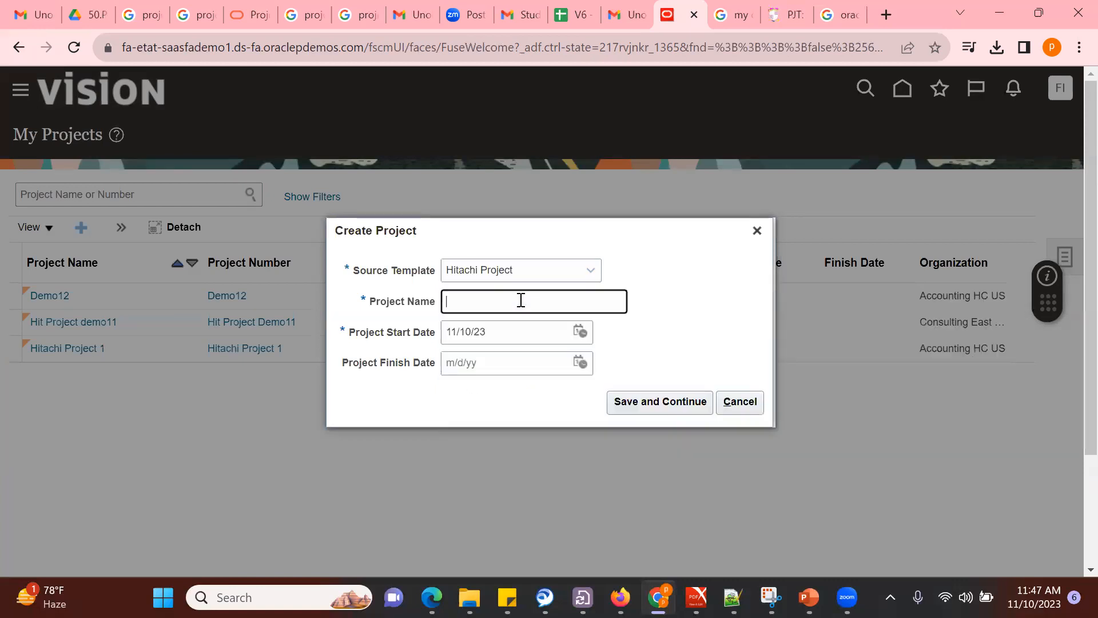
Step: Set the project name and project number to Demo13, save the project and dismiss the resulting dialog
type("Demo13")
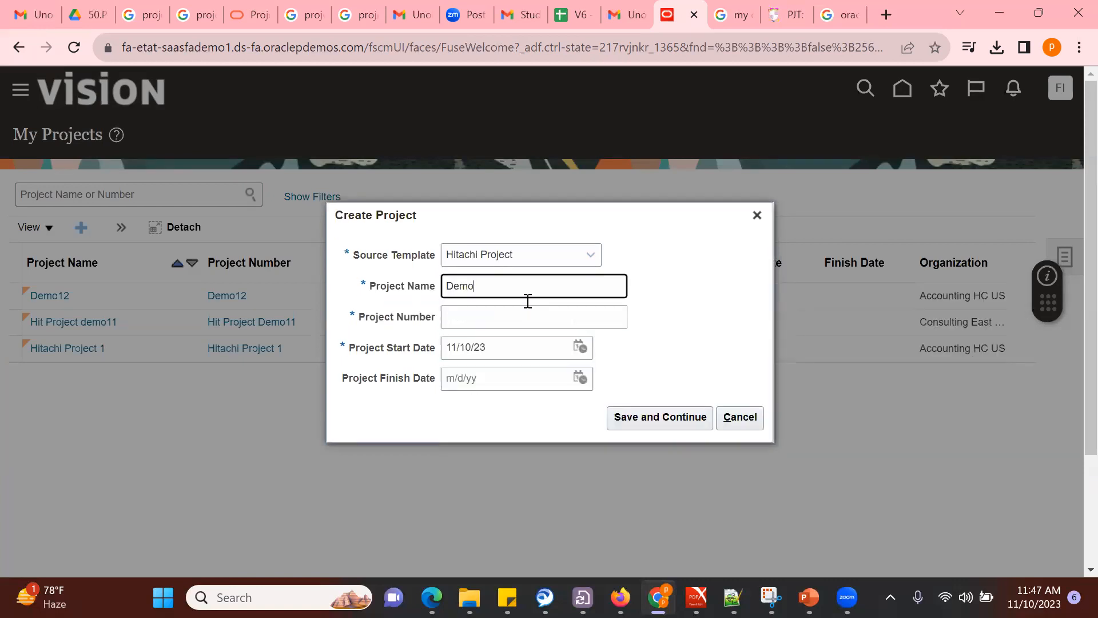
key("Tab")
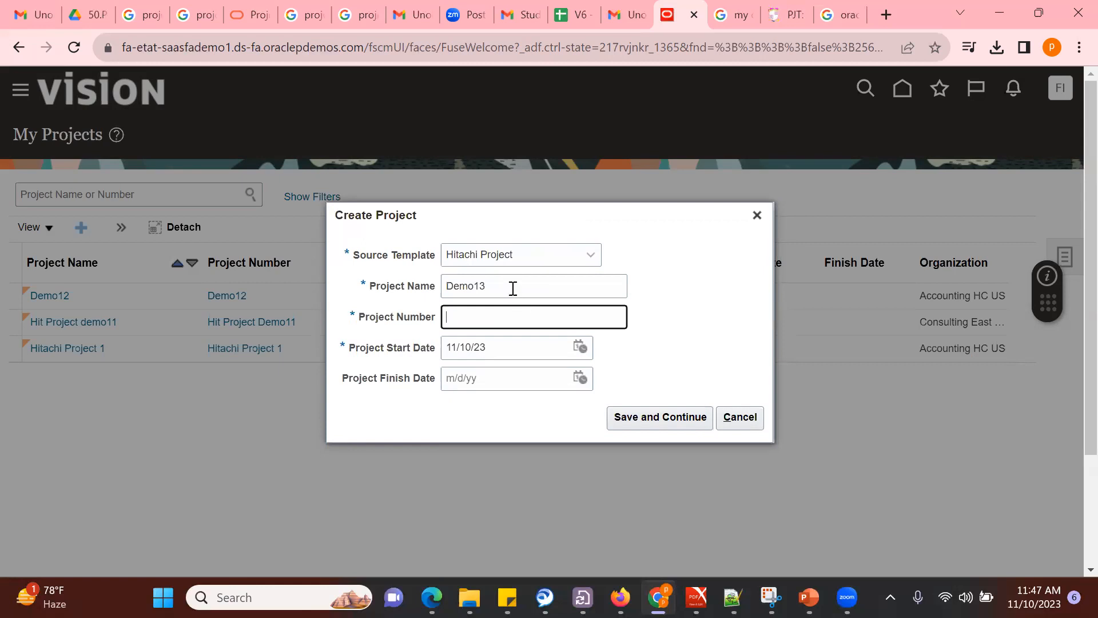
double_click(513, 289)
key("ctrl+c")
key("Tab")
key("ctrl+v")
left_click(635, 419)
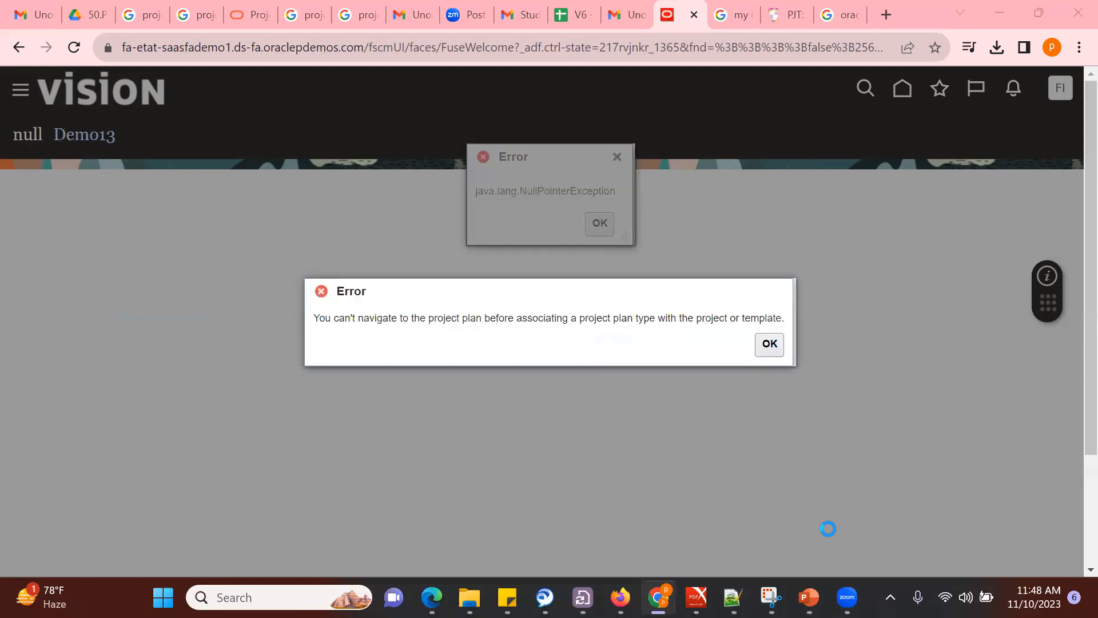
left_click(769, 348)
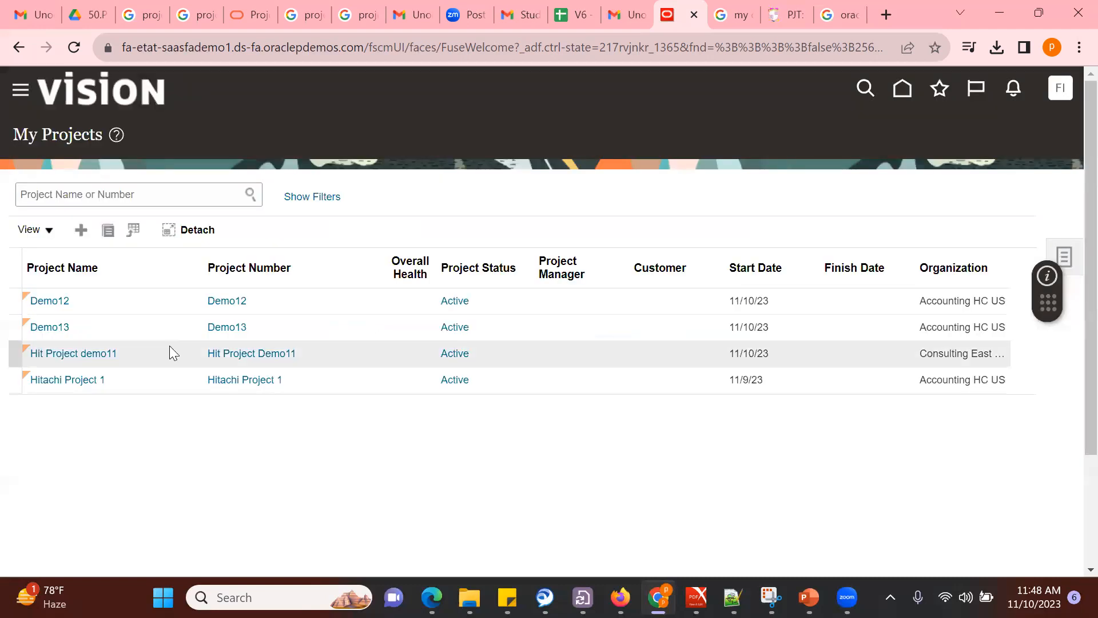
Step: Open the additional information in the financial project settings of project Demo13
left_click(68, 329)
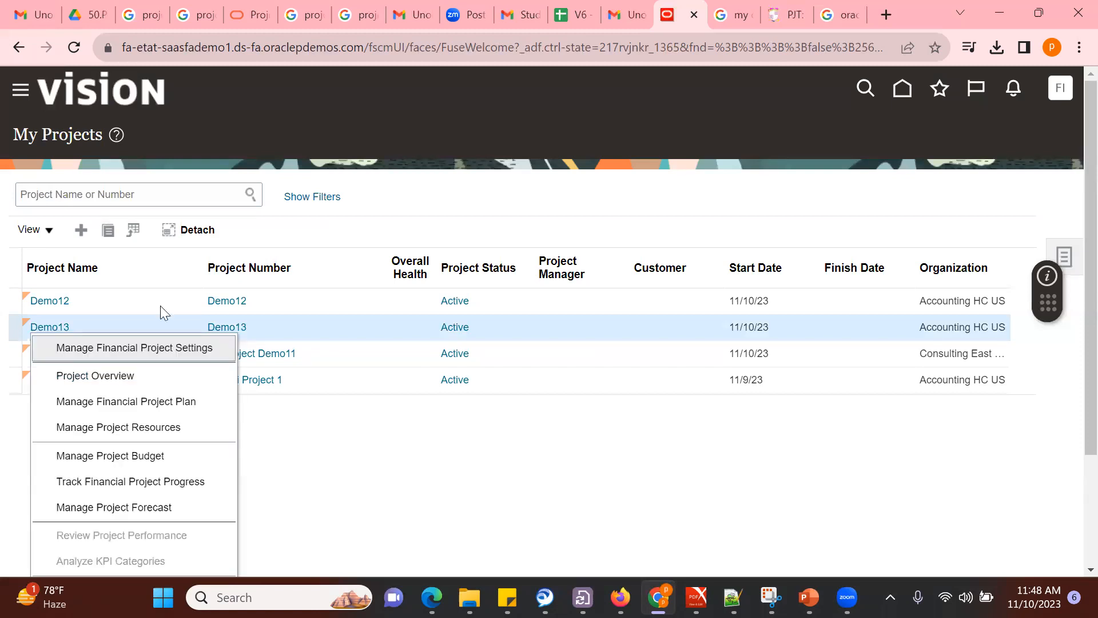
left_click(143, 350)
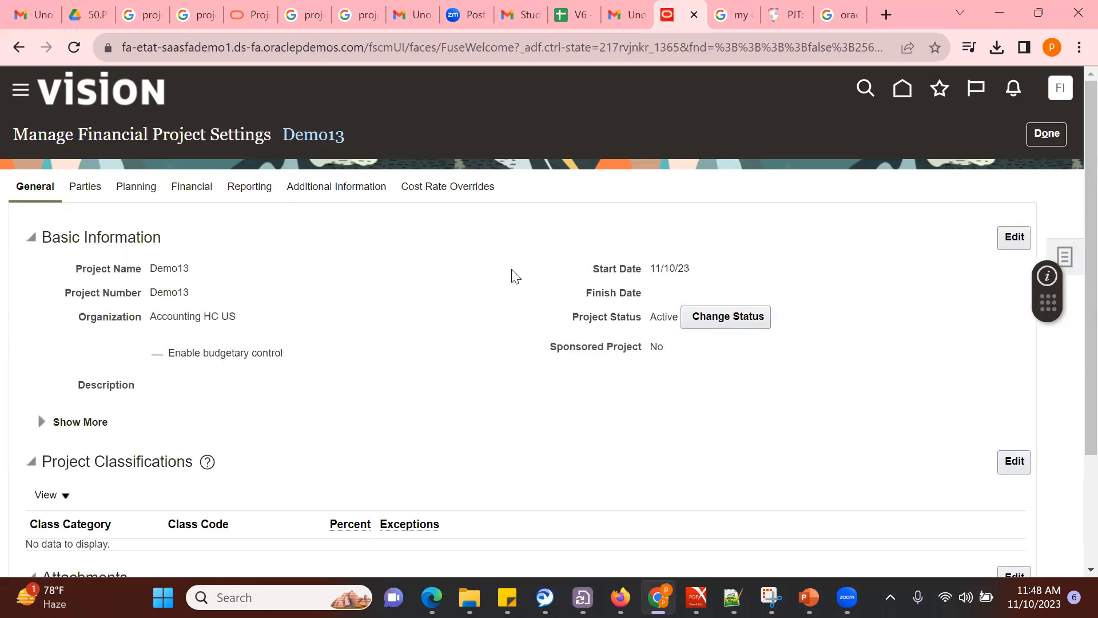
left_click(347, 193)
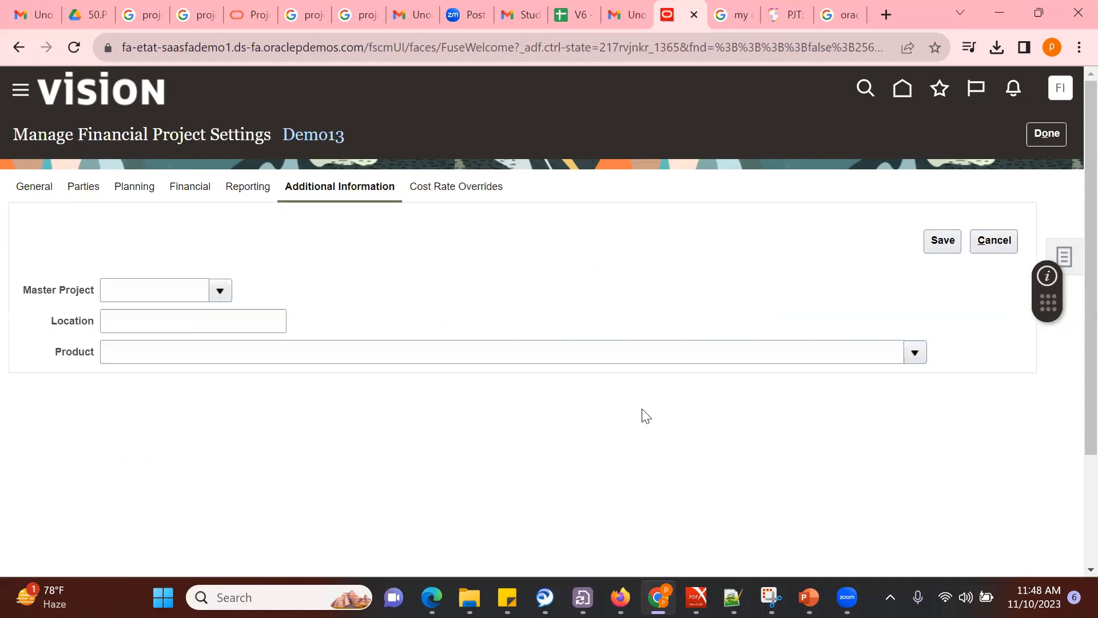
Step: Check the available Product values in Demo13's additional information and cancel the edit
left_click(992, 243)
left_click(915, 352)
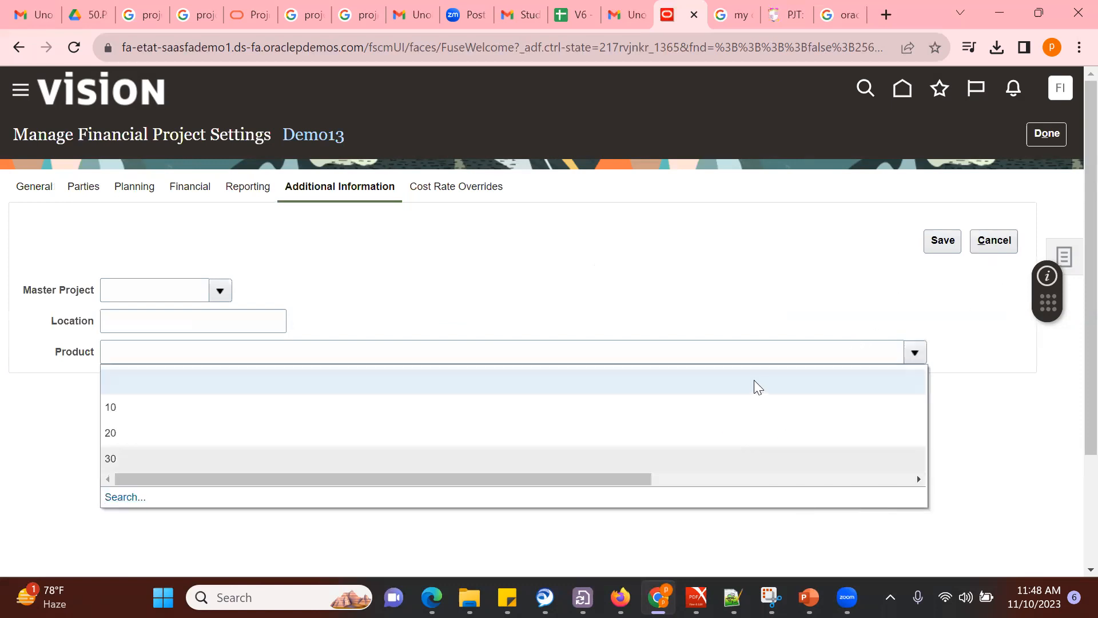
left_click(992, 240)
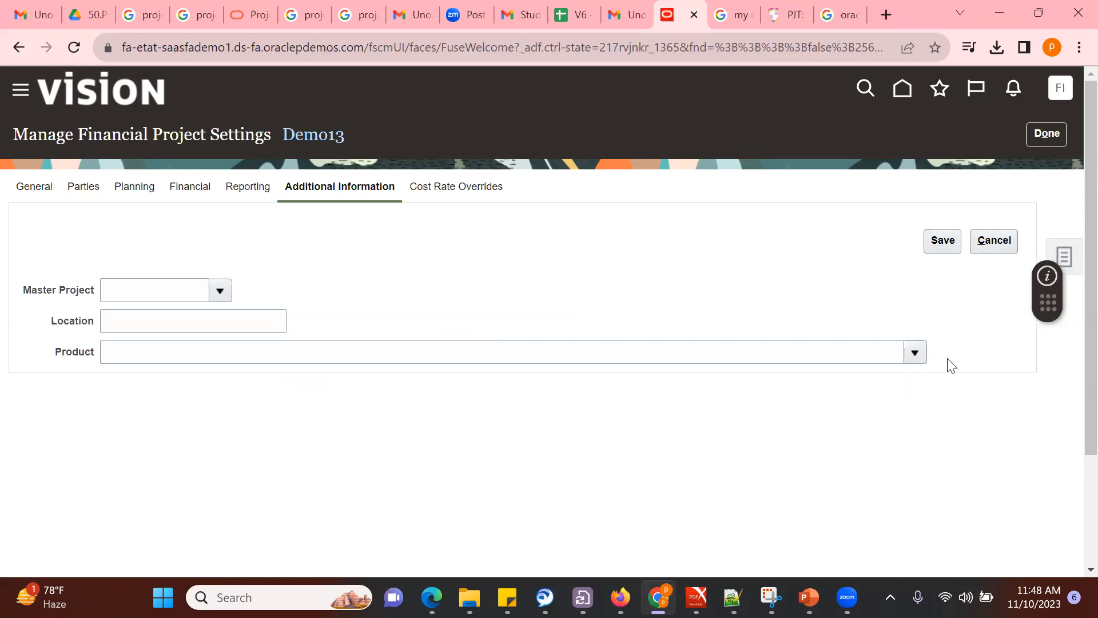
left_click(995, 241)
left_click(997, 242)
left_click(992, 237)
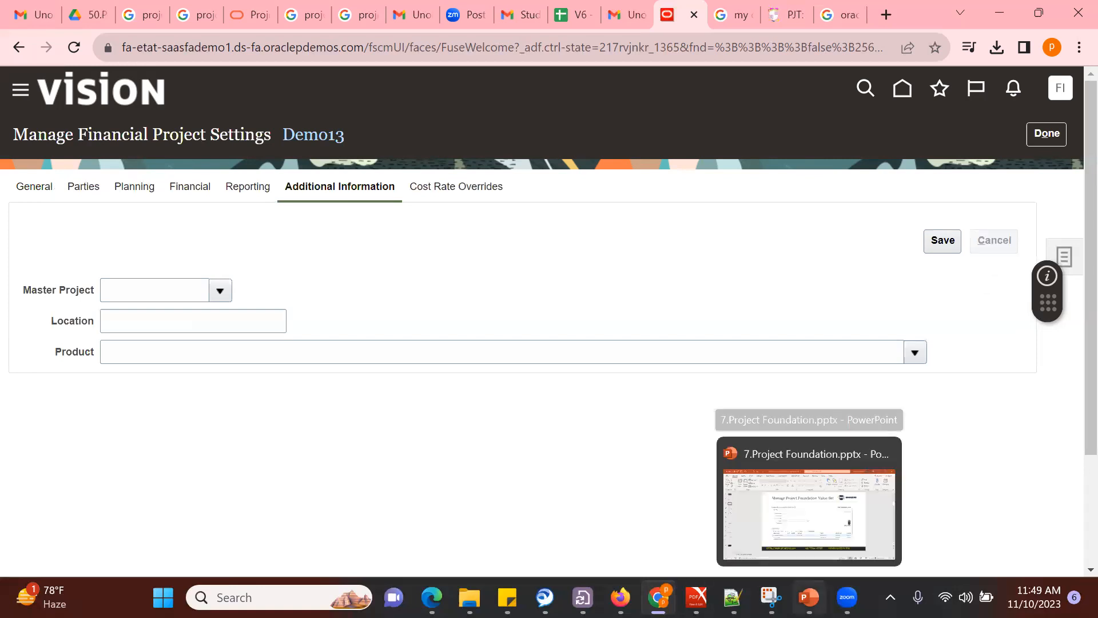
Step: Switch to the 7.Project Foundation.pptx presentation in PowerPoint and show slide 4 on managing descriptive flexfields
left_click(801, 538)
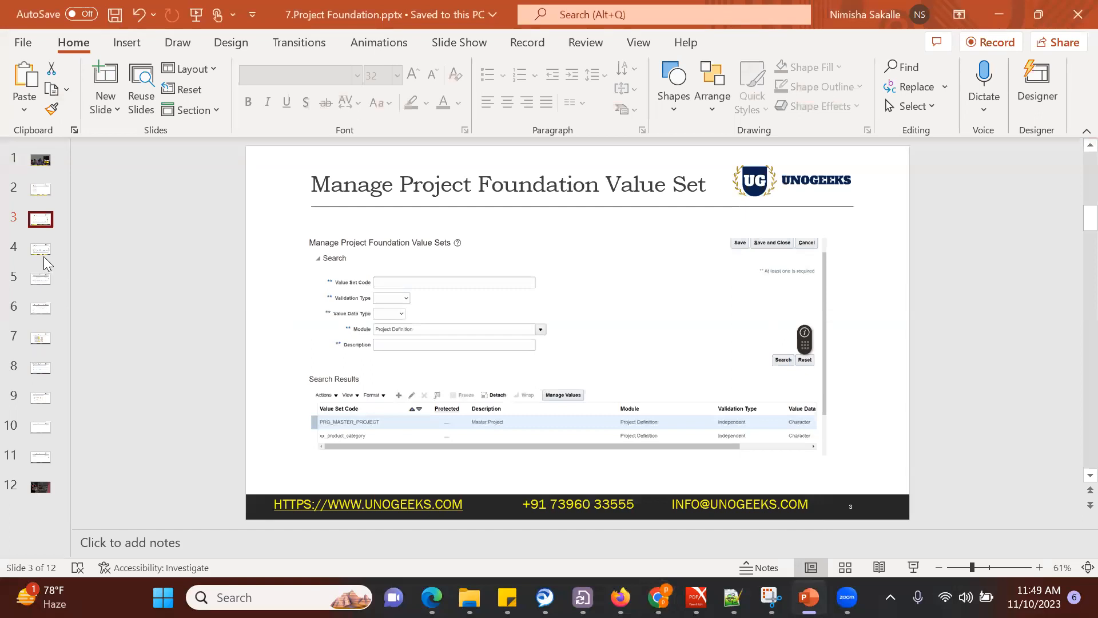
left_click(47, 264)
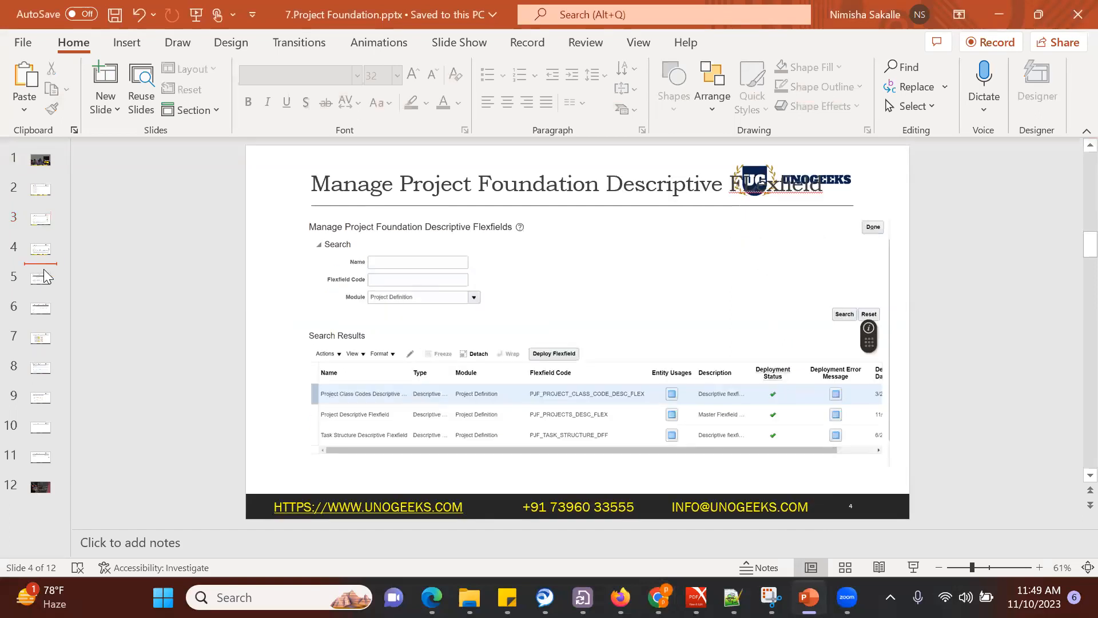
Step: Show slide 5 on accounting calendars, and switch to Oracle in Chrome with Setup and Maintenance open
left_click(44, 279)
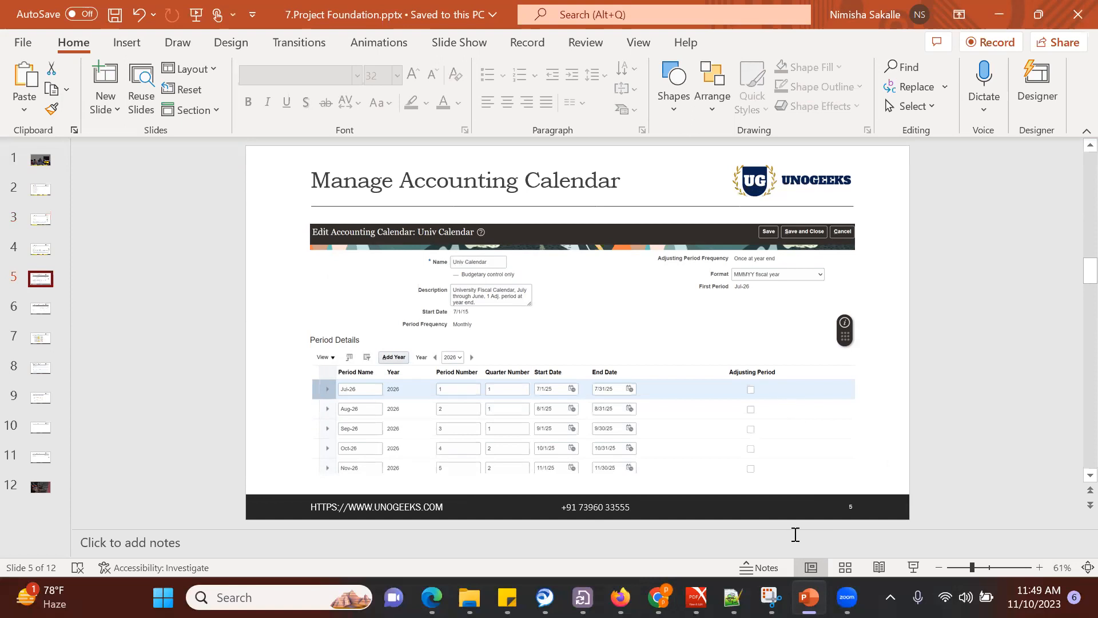
key("alt+Tab")
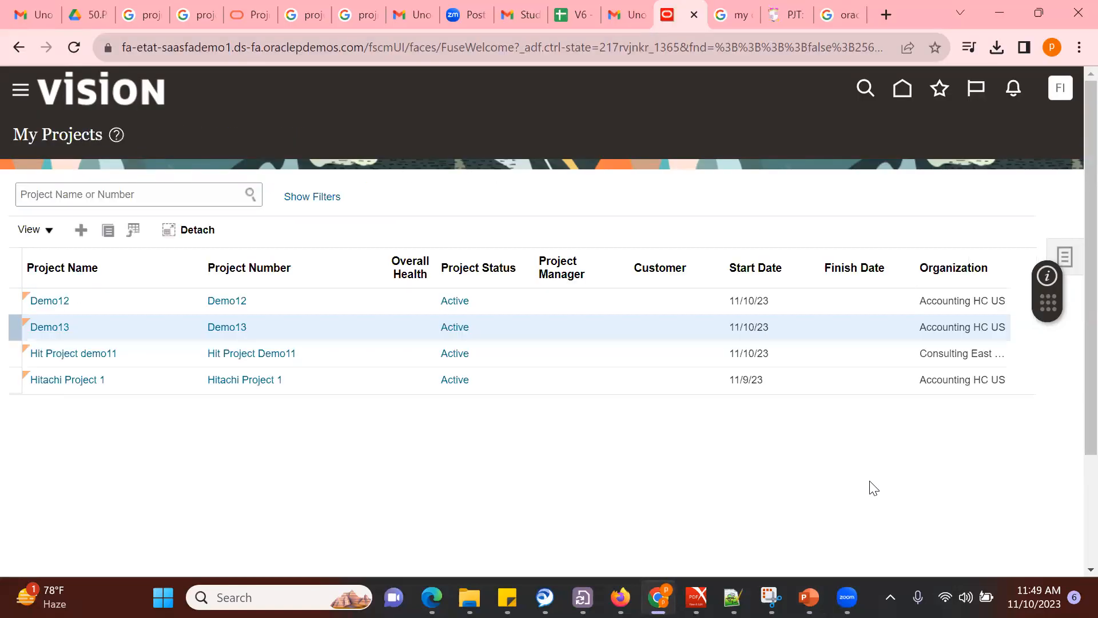
left_click(1064, 94)
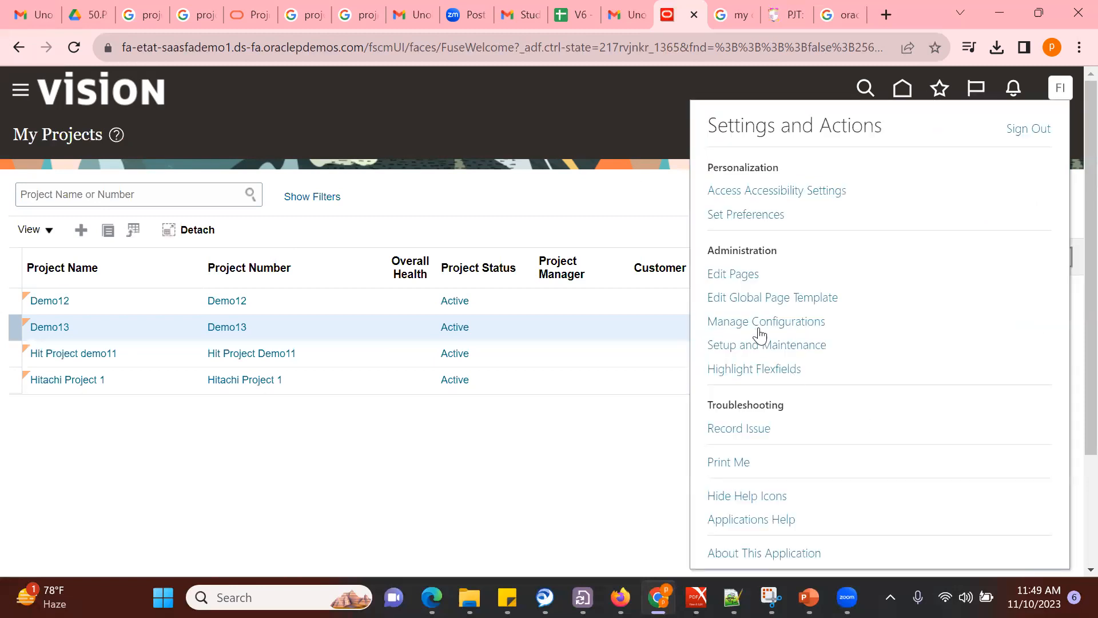
left_click(754, 348)
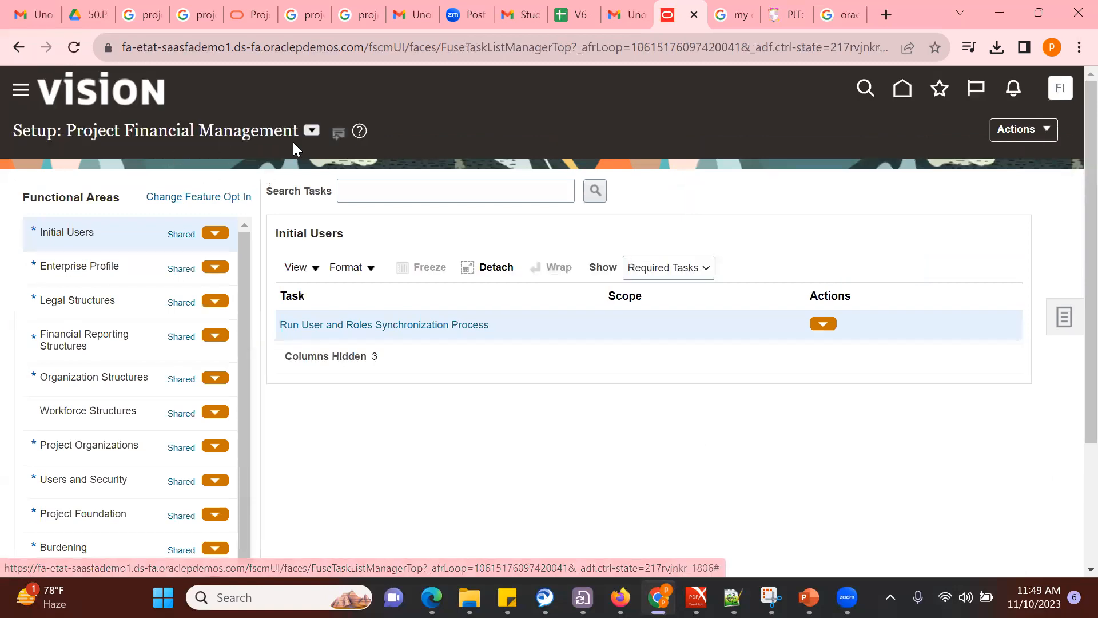
Step: Search the Project Financial Management setup tasks for "Calend"
left_click(415, 189)
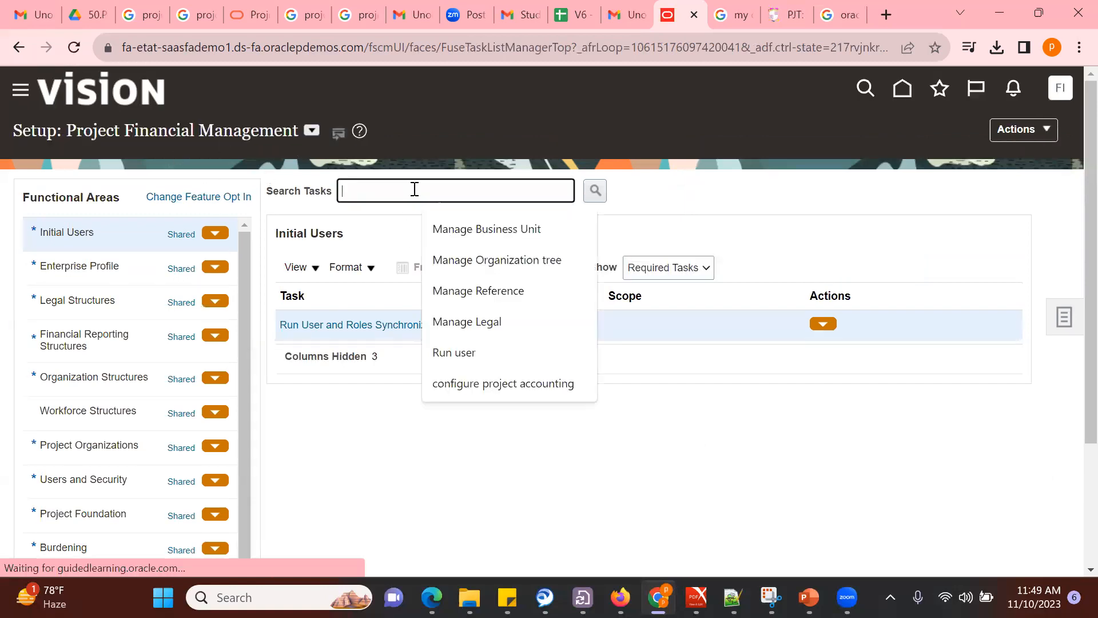
type("Manage")
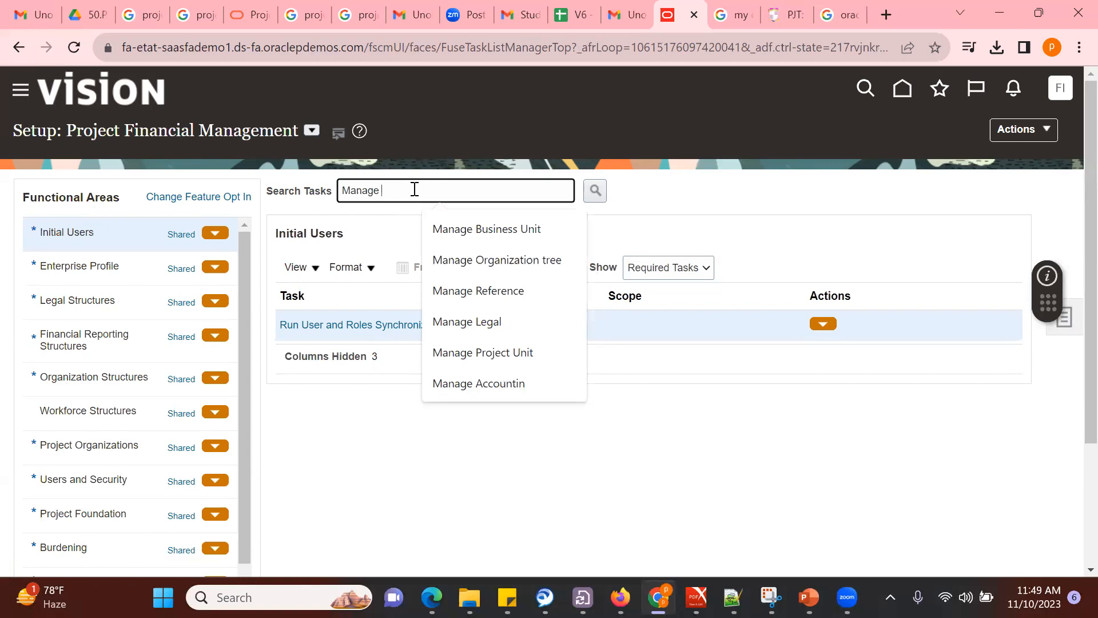
key("BackSpace")
key("BackSpace")
key("BackSpace")
key("BackSpace")
key("BackSpace")
key("BackSpace")
key("BackSpace")
type("Calend")
key("Return")
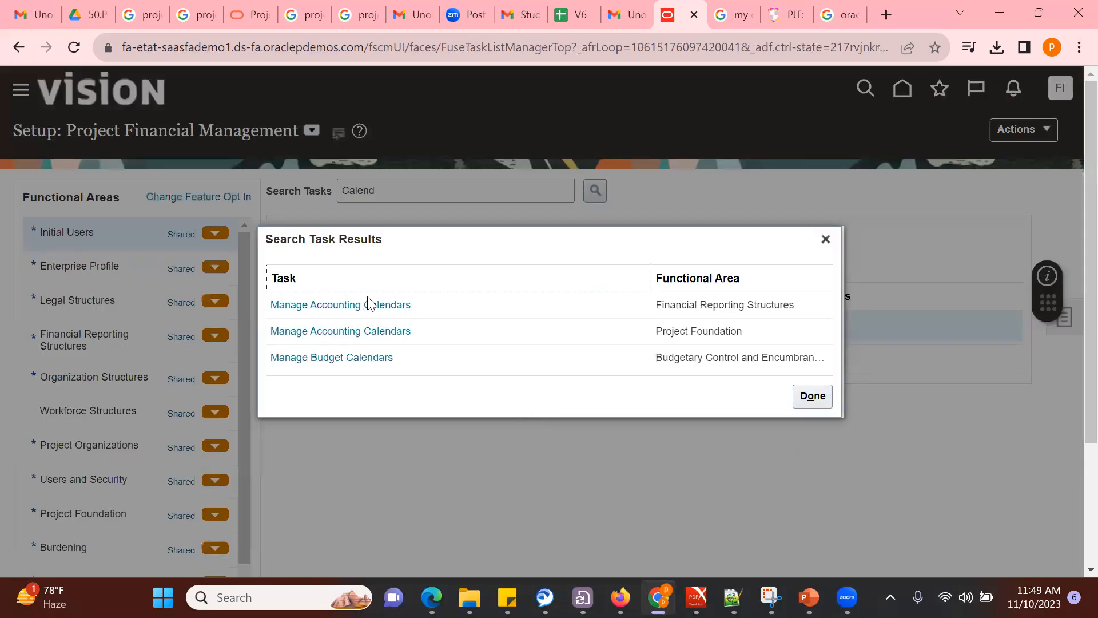
Step: Open the Manage Accounting Calendars task that belongs to the Project Foundation functional area
left_click(369, 305)
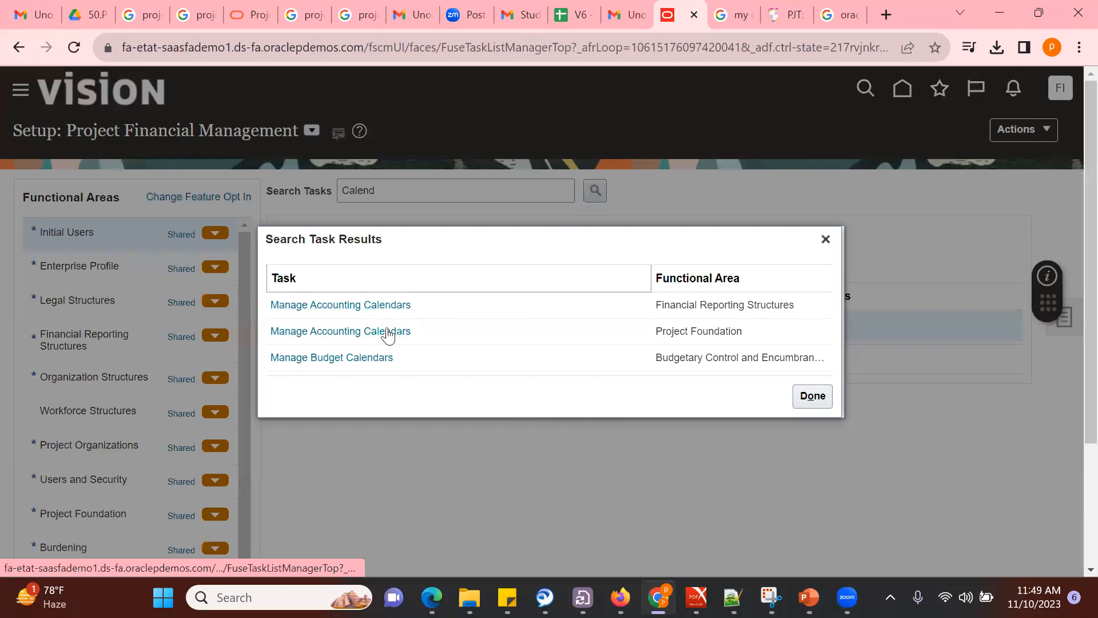
triple_click(704, 331)
triple_click(714, 309)
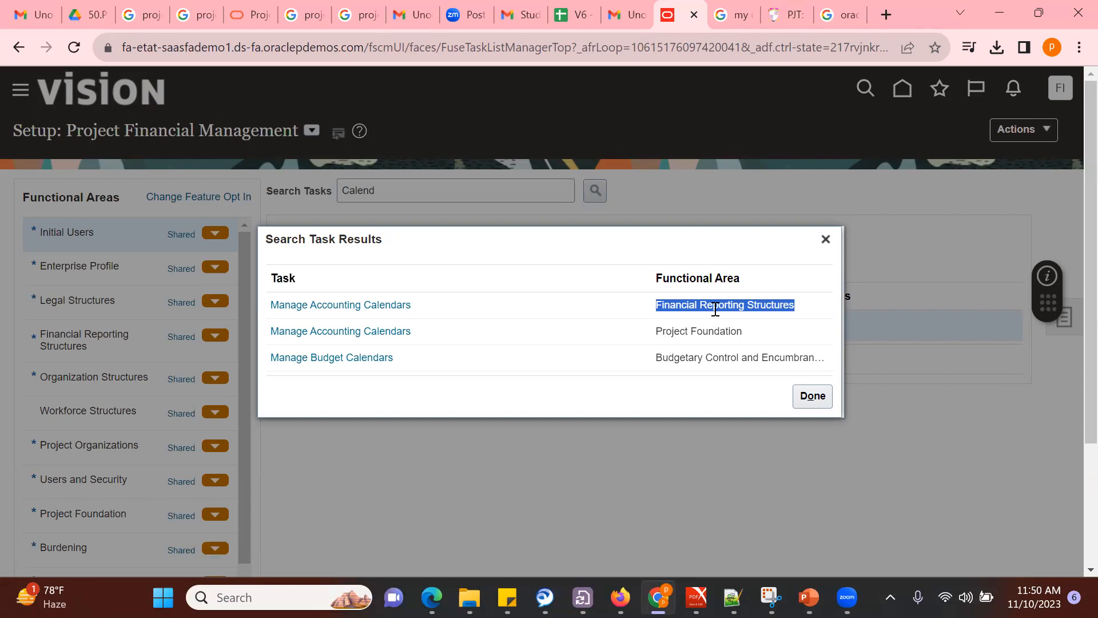
left_click(356, 332)
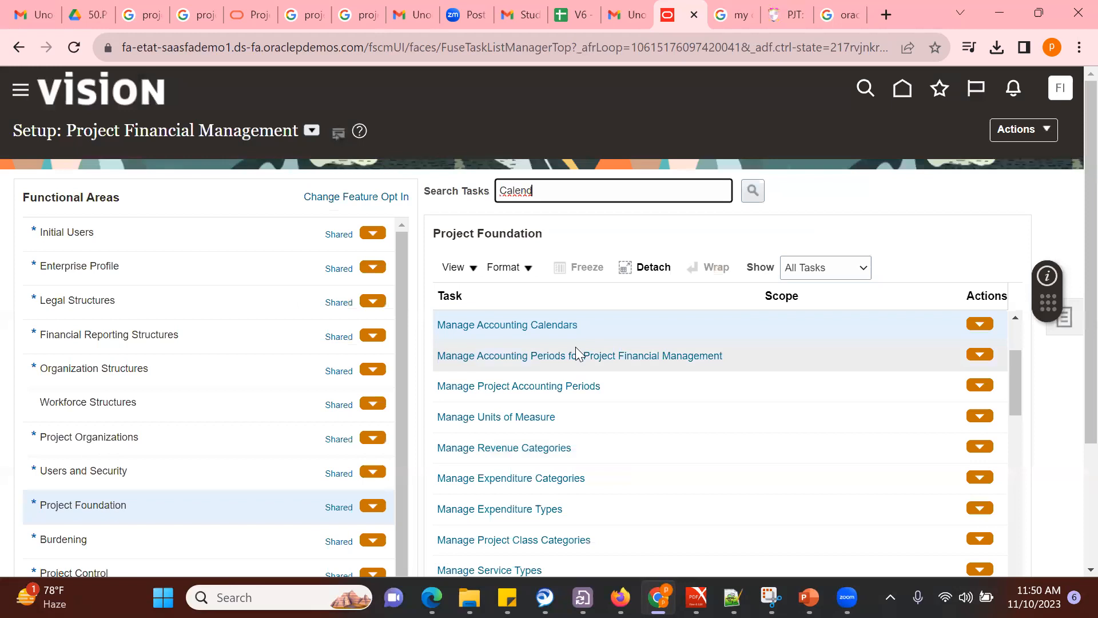
left_click(541, 326)
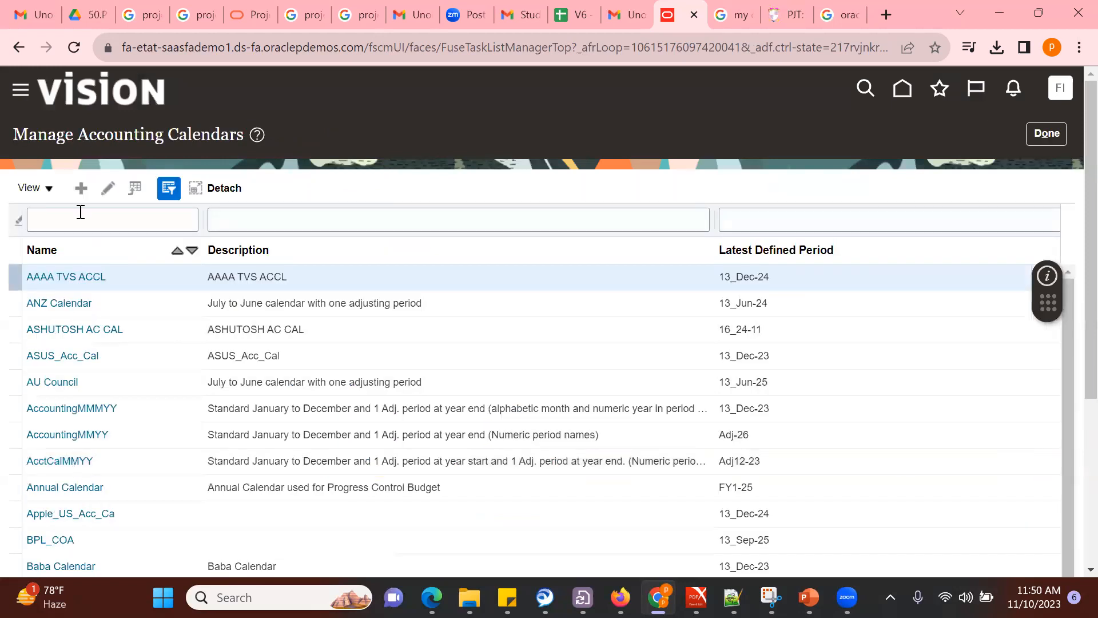
Step: Create an accounting calendar named Demo_Weekly with Weekly period frequency and start date 11/1/23, and continue to its period details
left_click(81, 188)
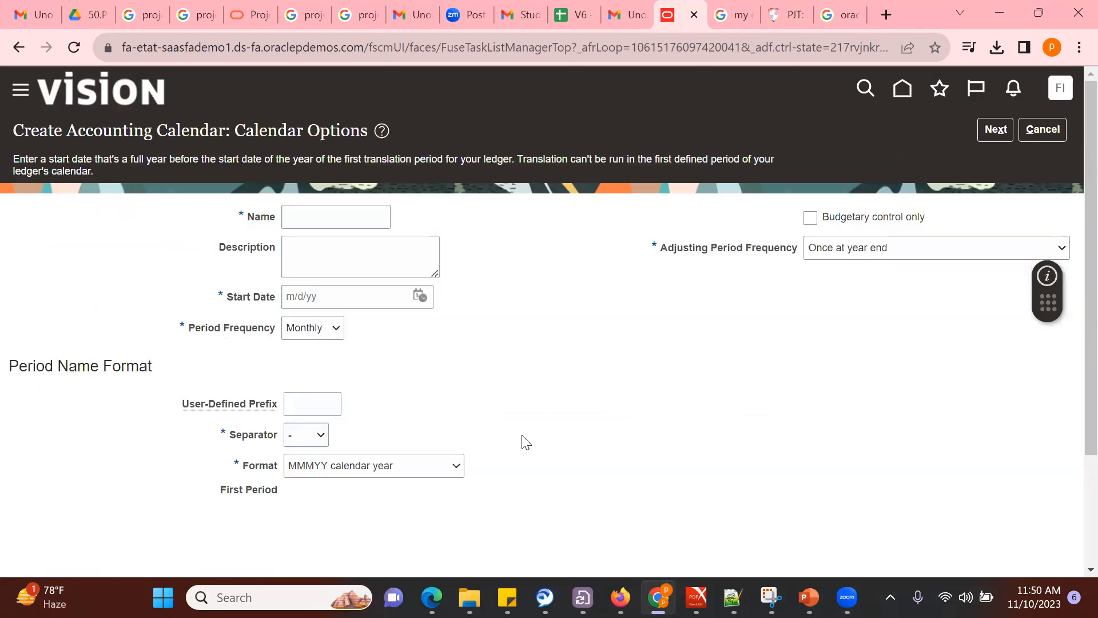
left_click(333, 336)
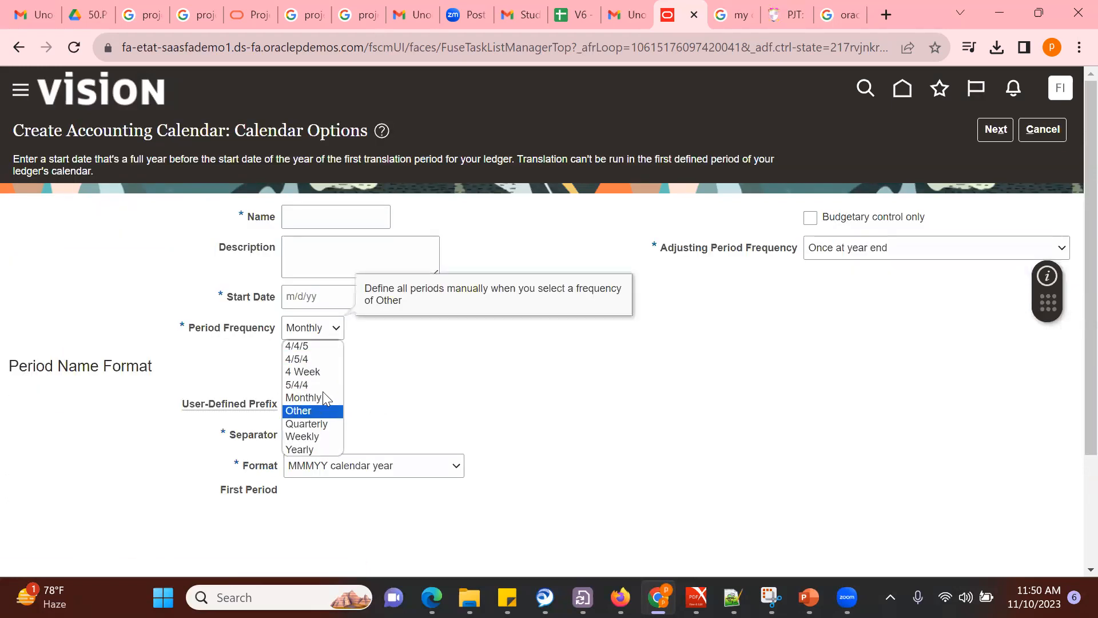
left_click(318, 436)
left_click(339, 212)
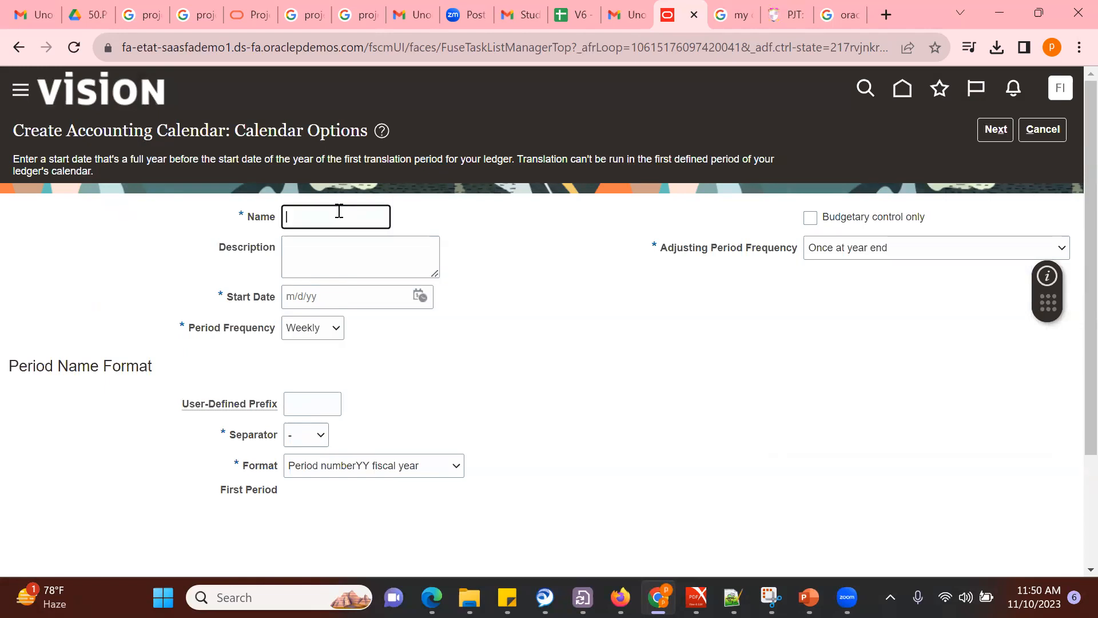
type("Demo_Weekly")
key("Tab")
left_click(419, 297)
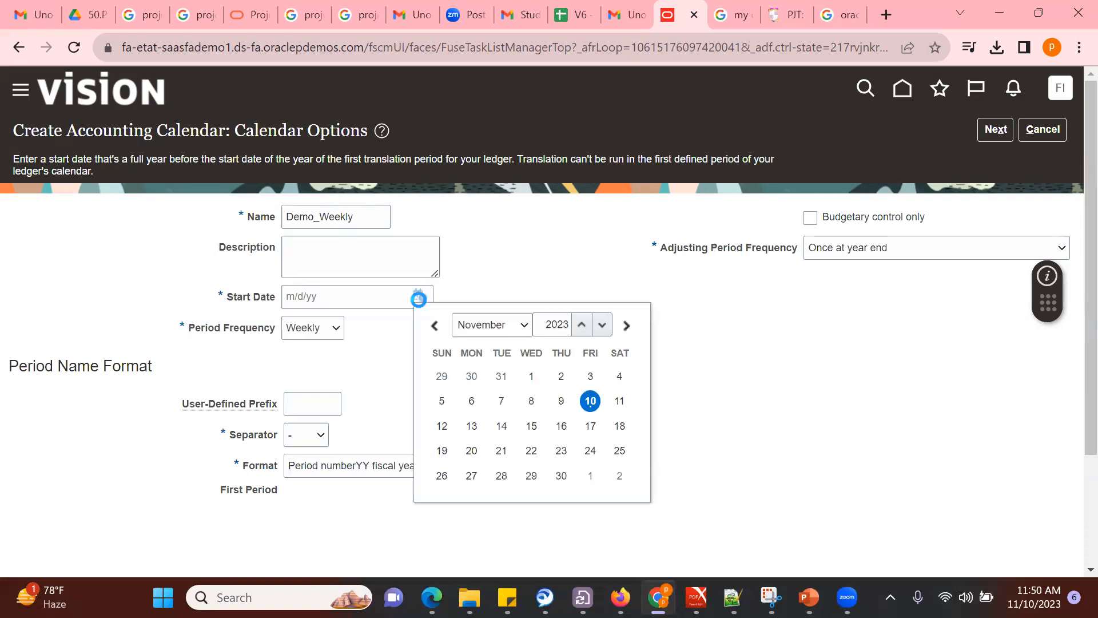
left_click(532, 376)
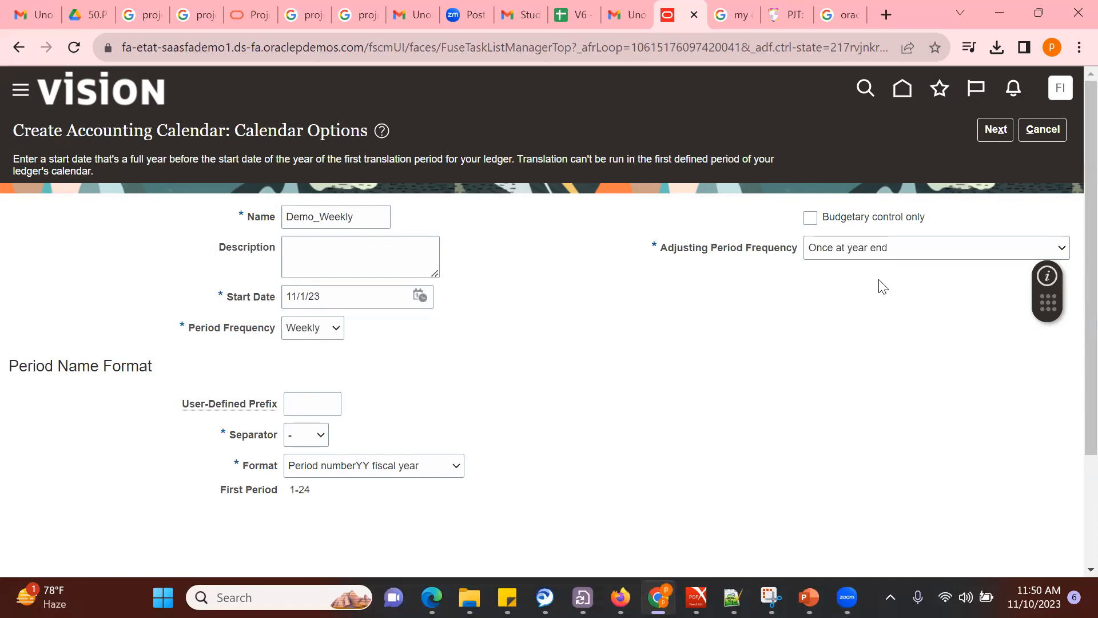
left_click(995, 129)
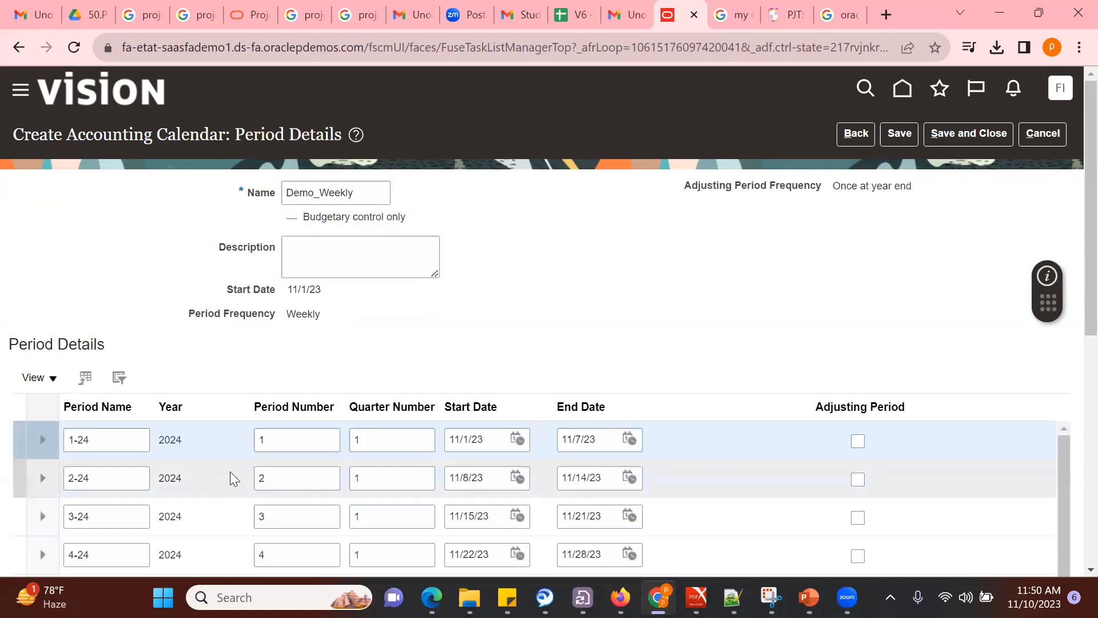
Step: Check the start and end dates of the first two periods, and save and close the Demo_Weekly calendar
double_click(495, 446)
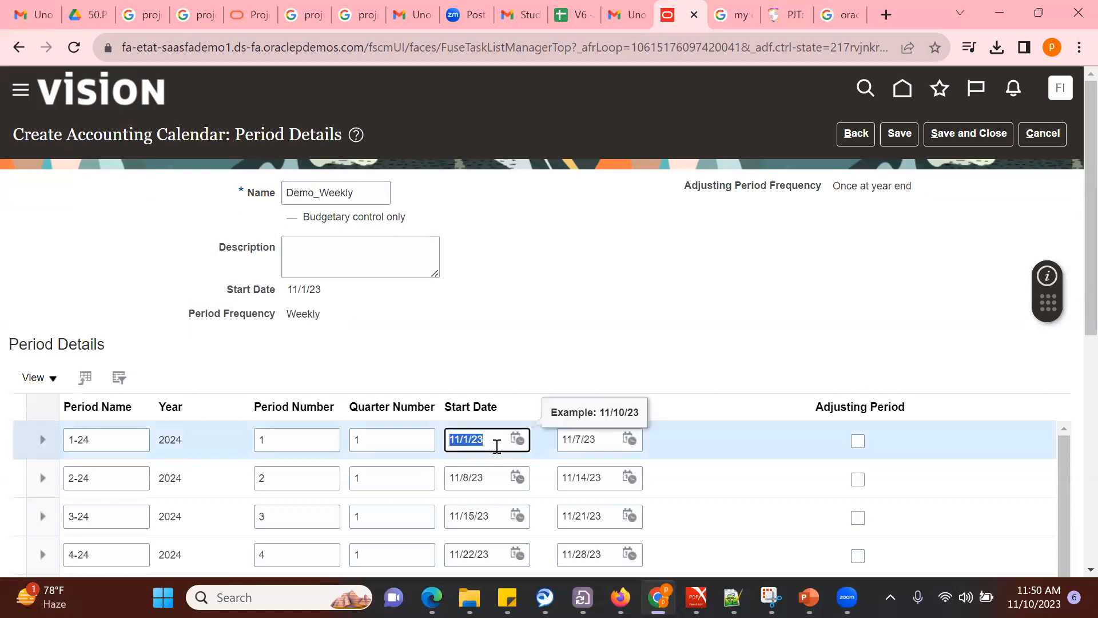
double_click(600, 447)
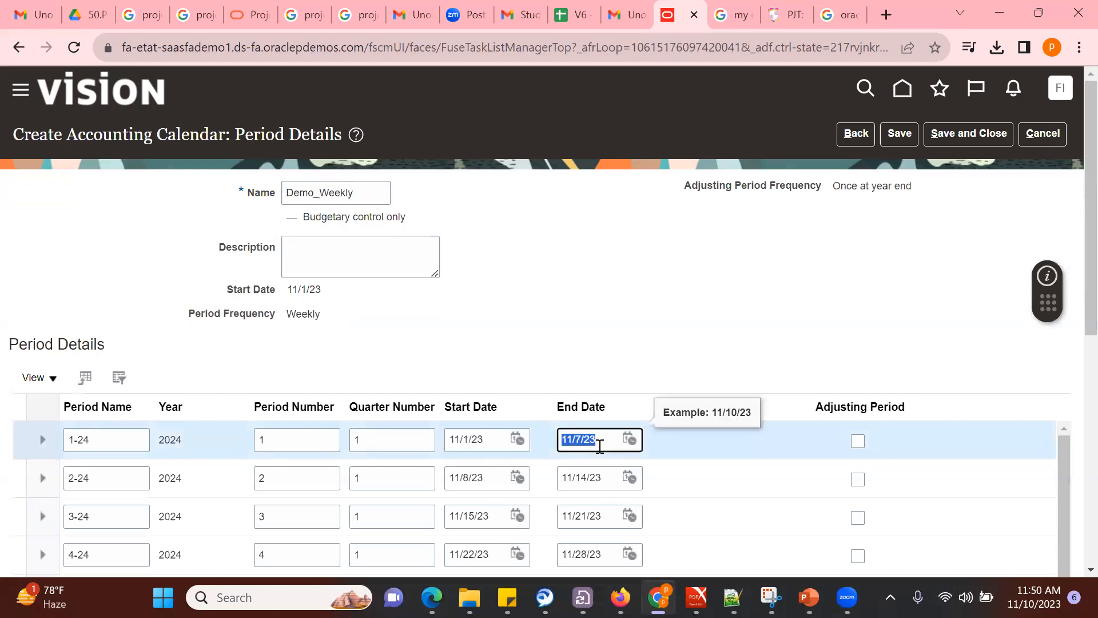
double_click(479, 481)
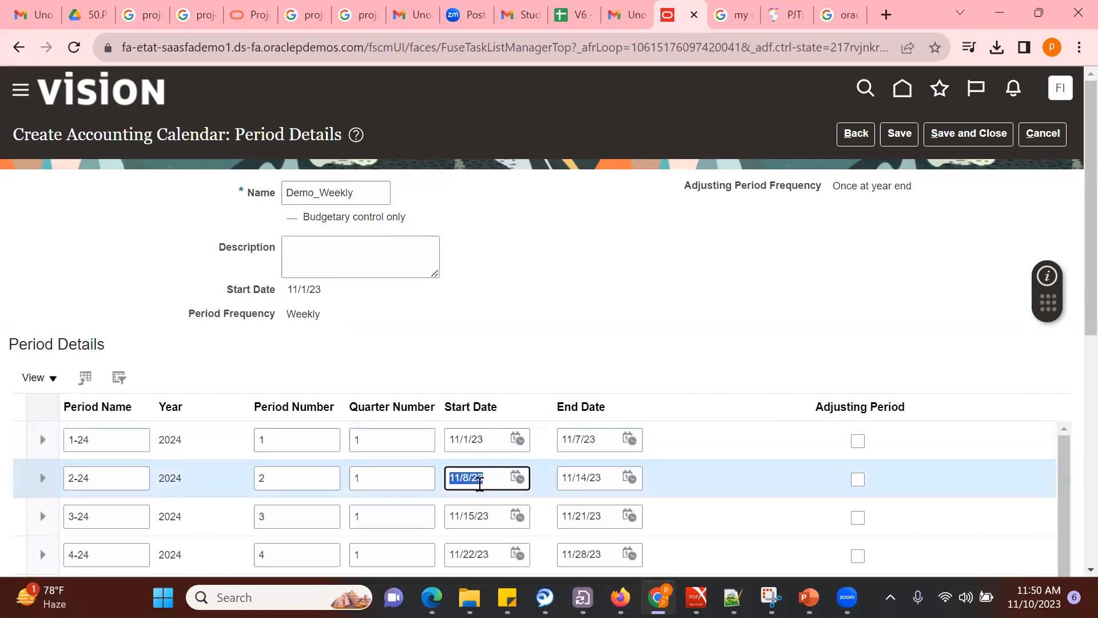
double_click(597, 478)
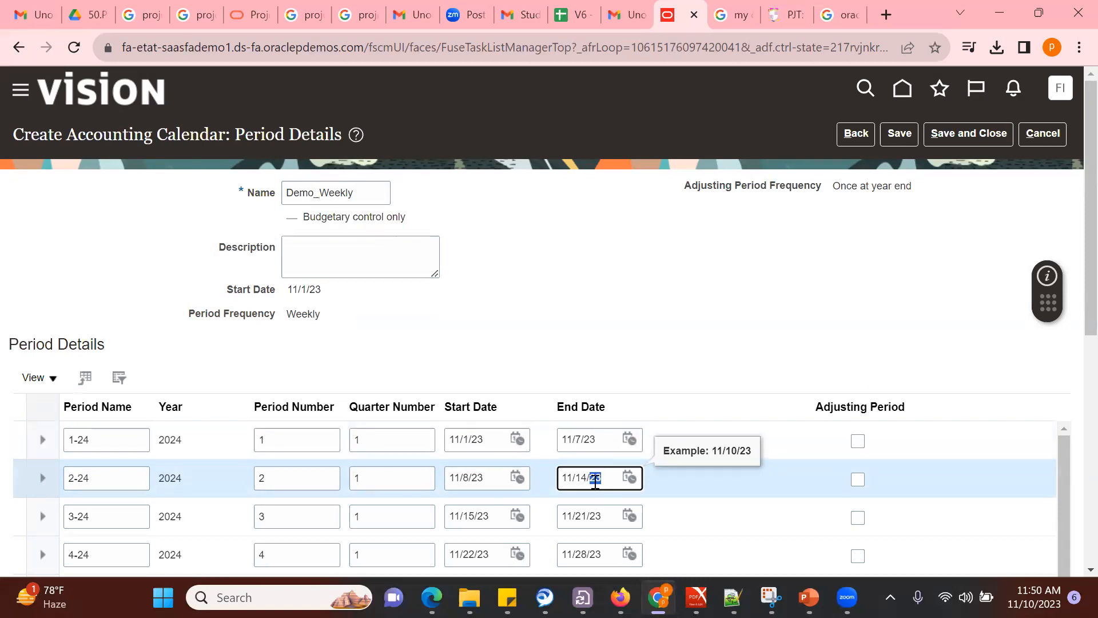
left_click(966, 140)
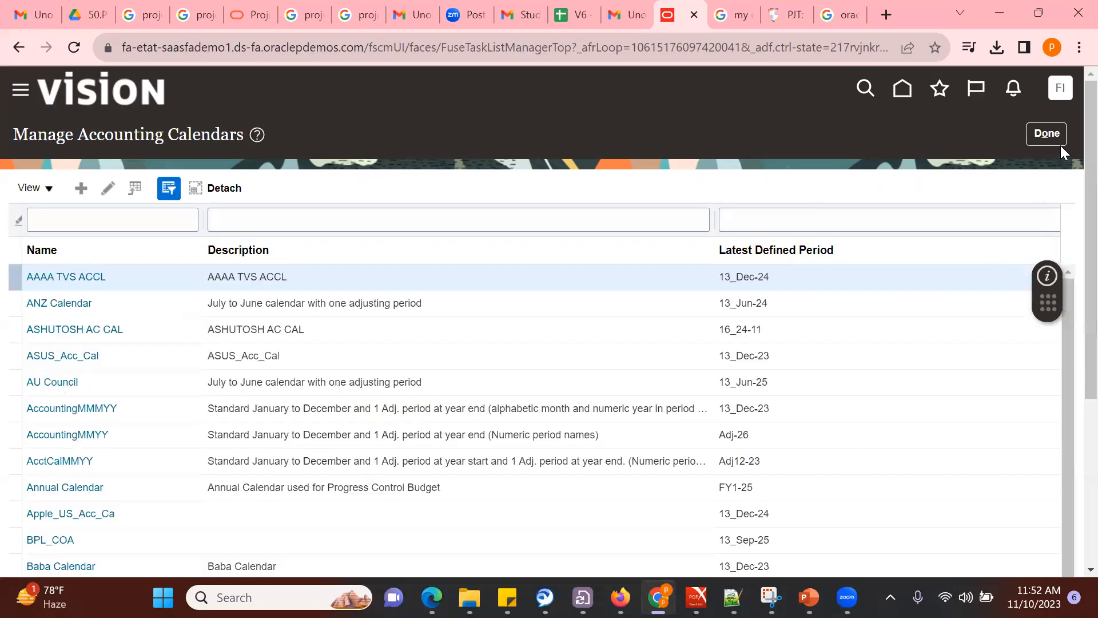
Step: Leave the accounting calendars and open Manage Accounting Periods for Project Financial Management for the Project Foundation application
left_click(1047, 137)
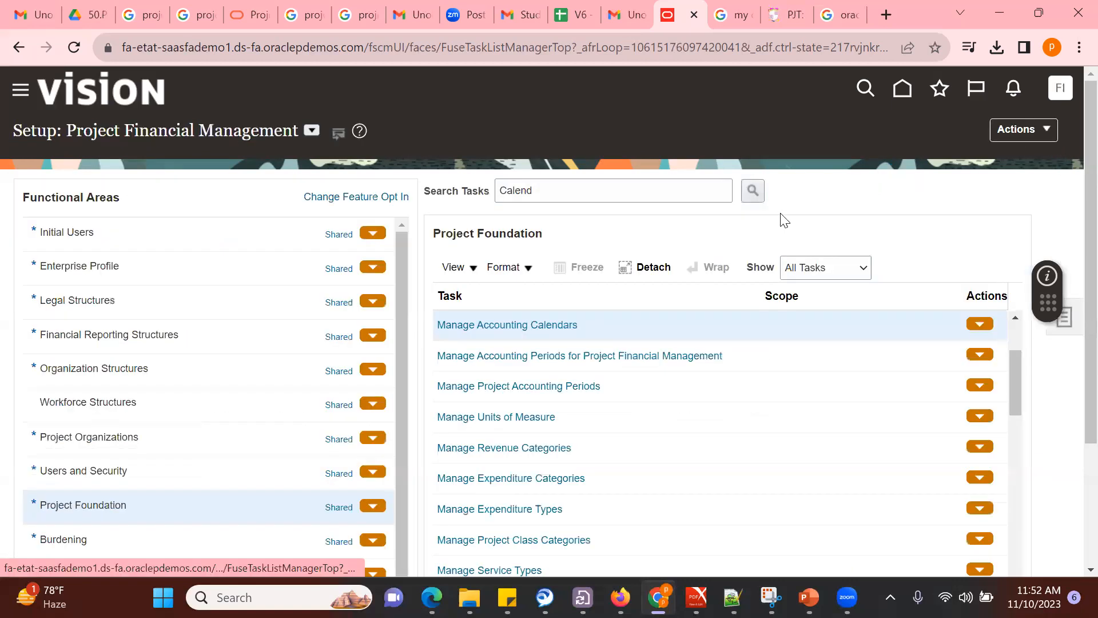
left_click(625, 354)
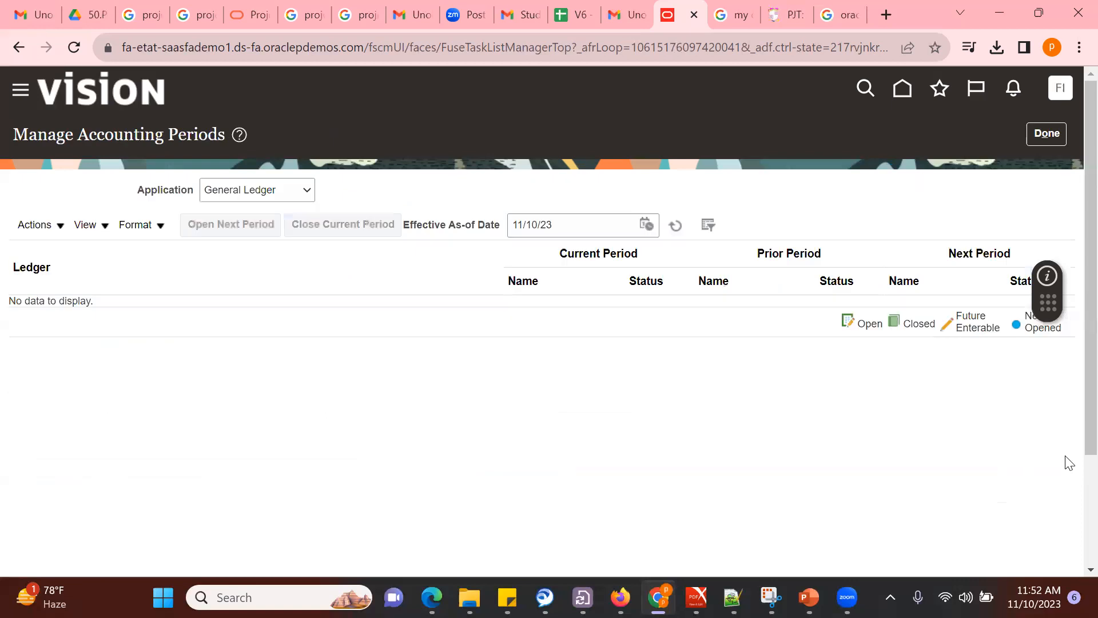
left_click(273, 197)
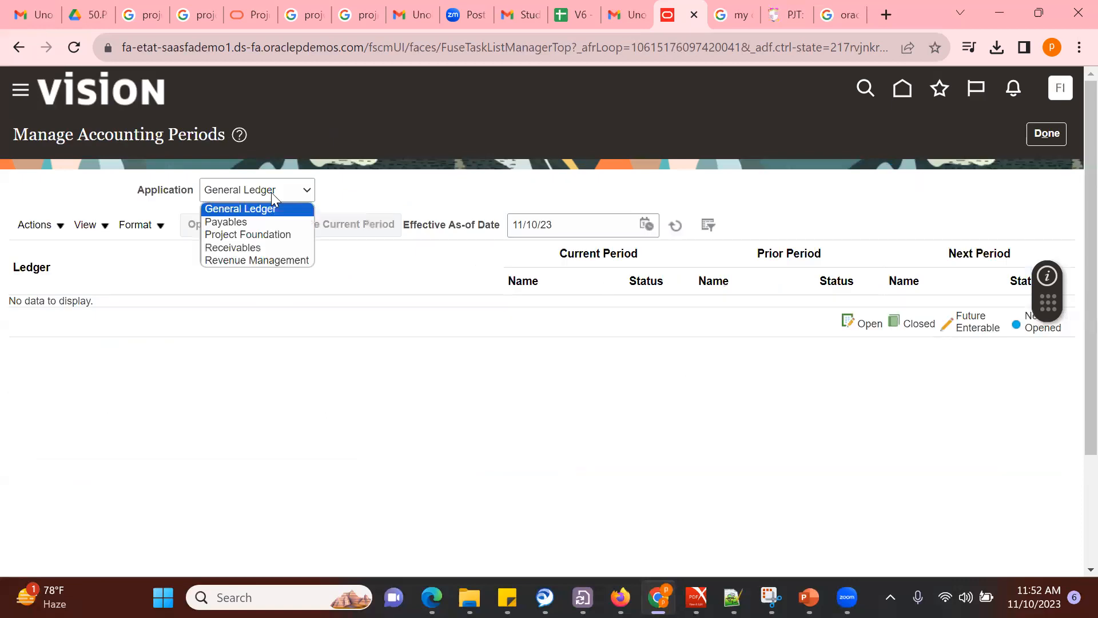
left_click(274, 237)
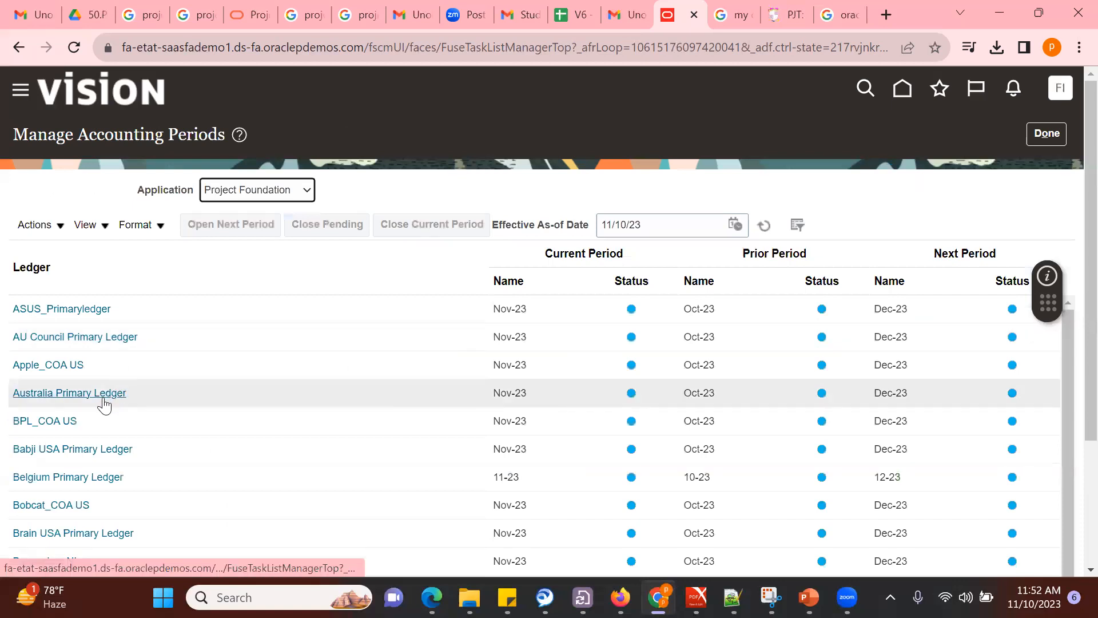
Step: Open 02-14 as the first accounting period of the Belgium Primary Ledger and confirm the choice
left_click(80, 483)
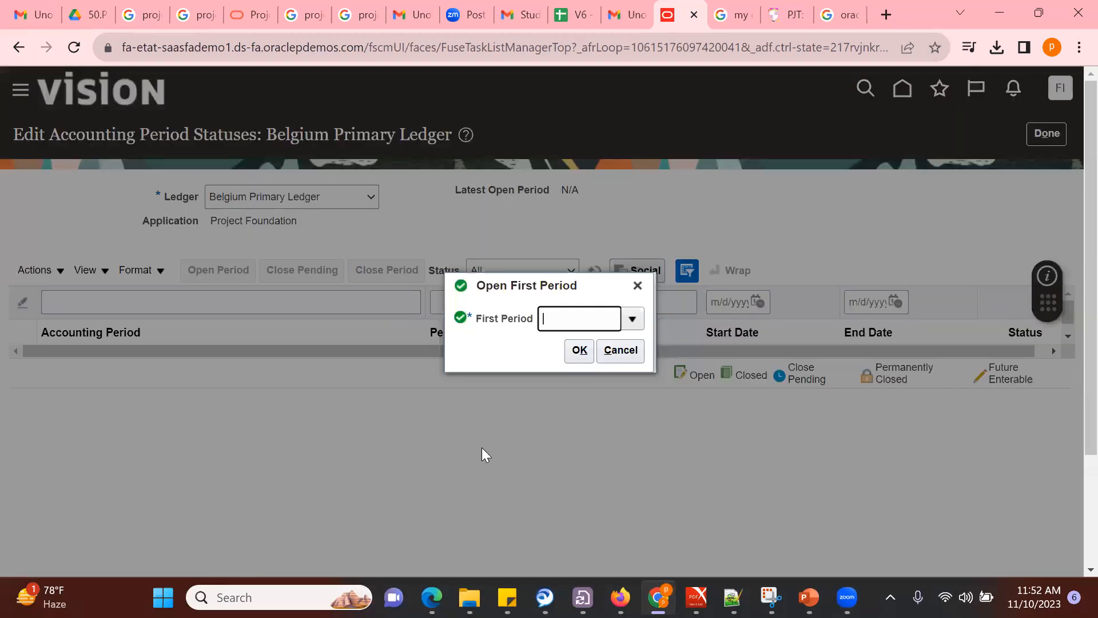
left_click(633, 322)
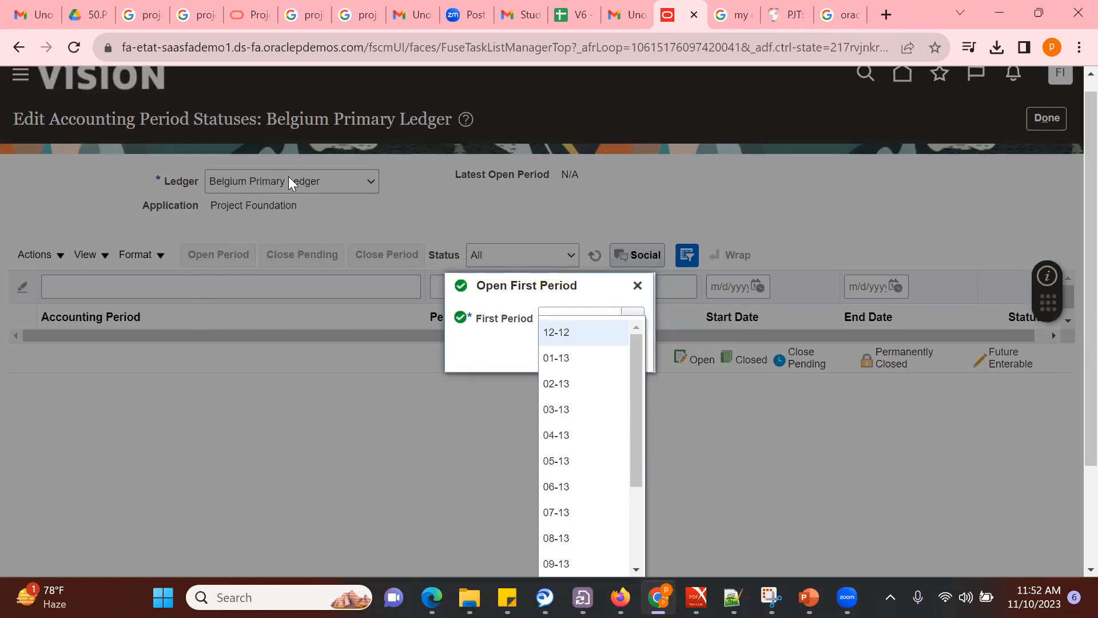
left_click(635, 511)
scroll(1071, 533, "down", 2)
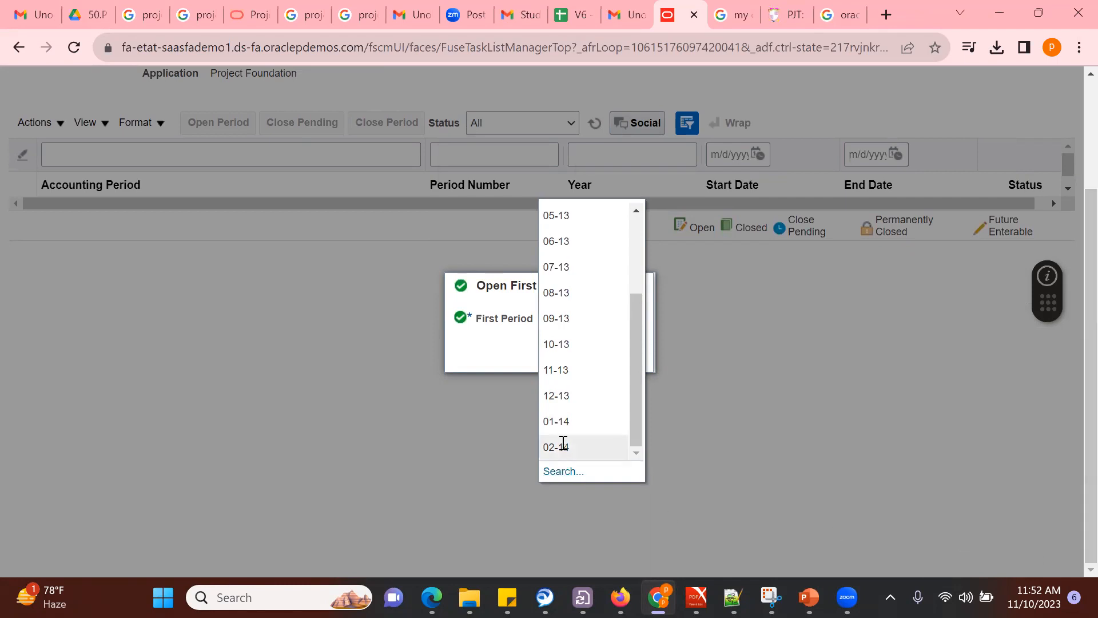
left_click(563, 446)
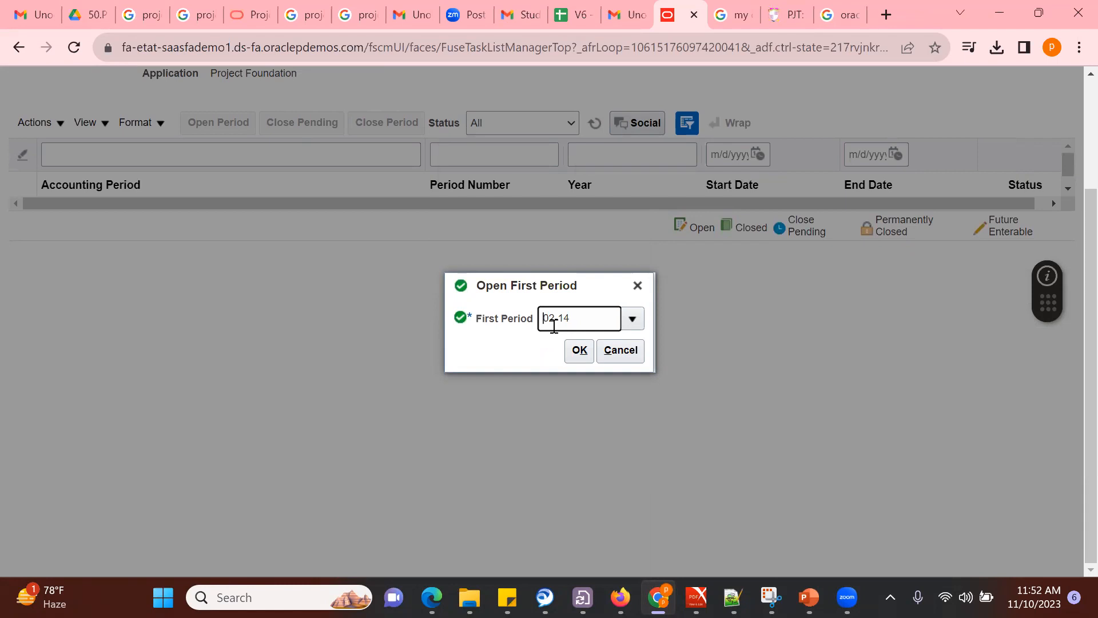
left_click(578, 353)
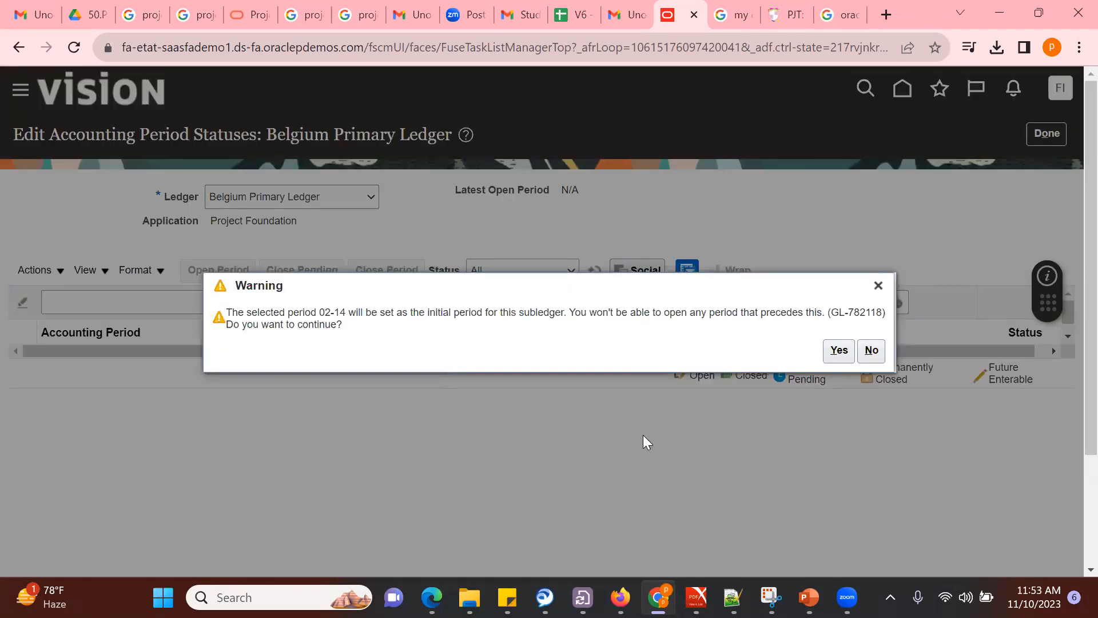
left_click(839, 353)
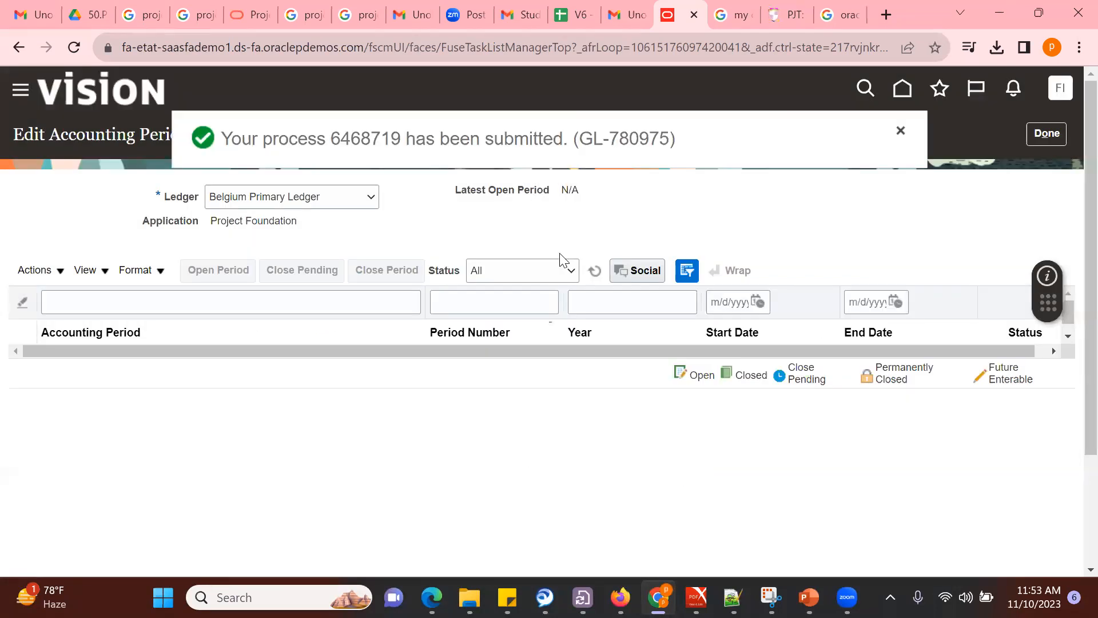
Step: Try to open a target period for the Belgium Primary Ledger without choosing a period
left_click(35, 270)
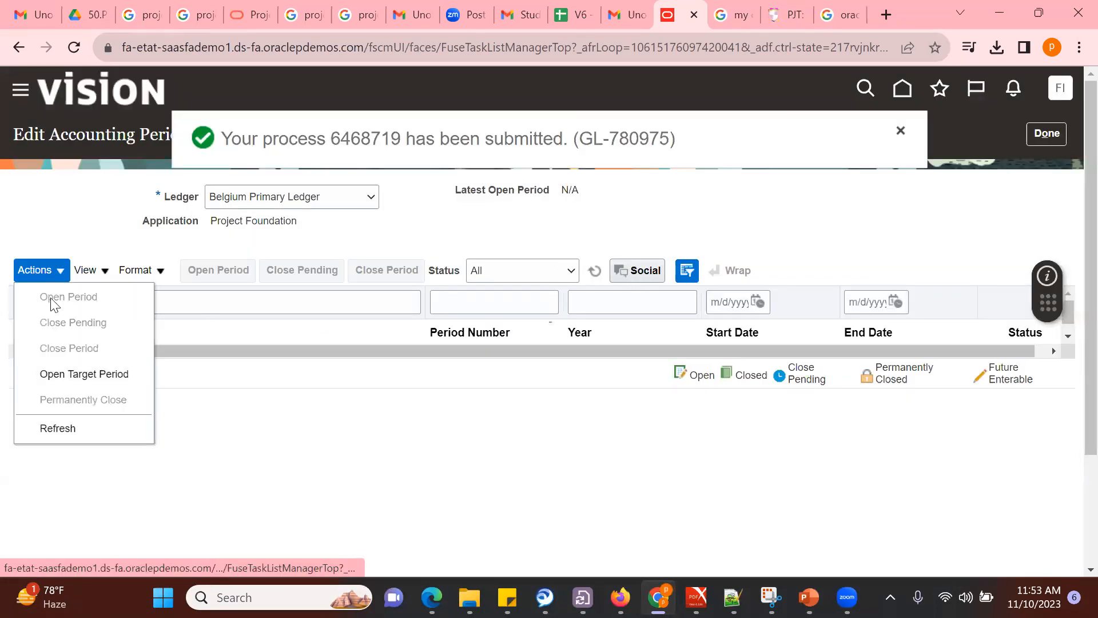
left_click(50, 375)
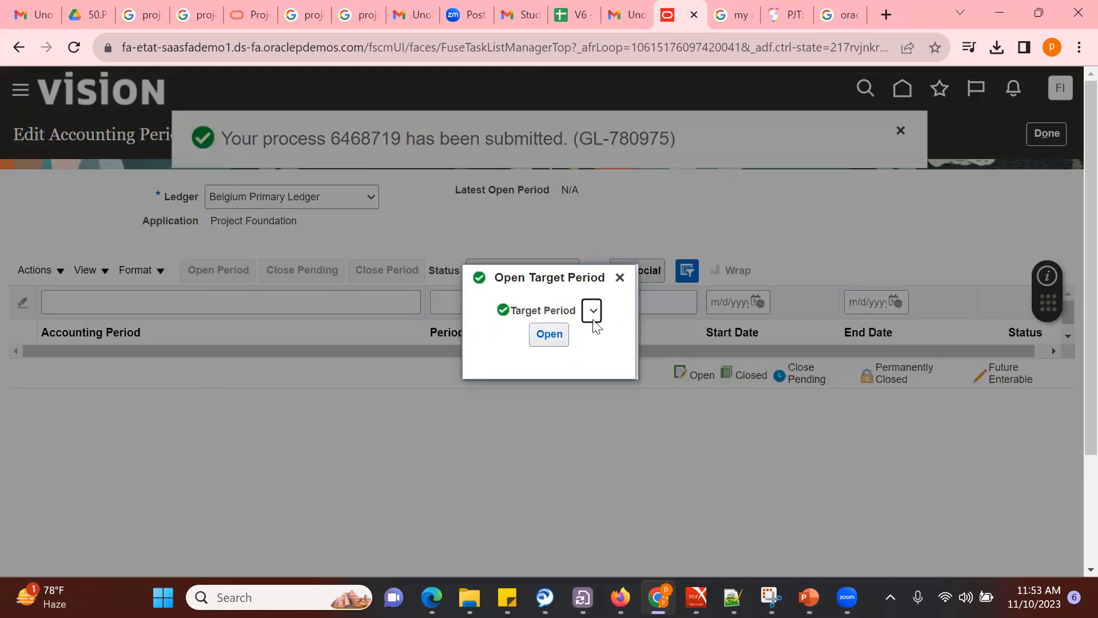
left_click(593, 312)
left_click(537, 342)
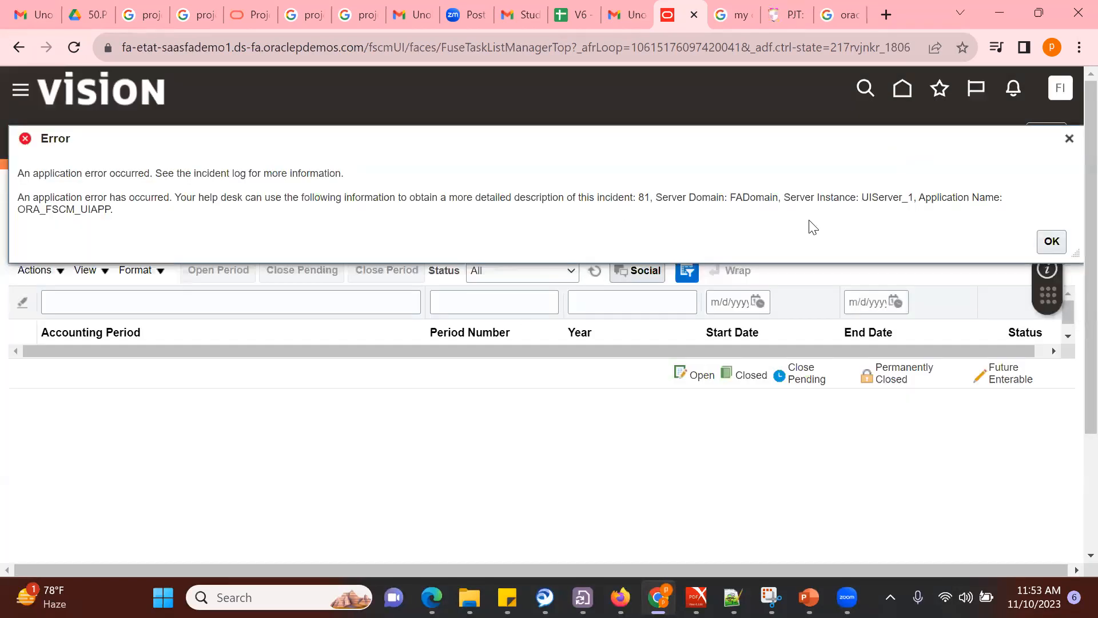
Step: Open the Belgium Primary Ledger's accounting periods up to target period 11-23, and dismiss the submission message
left_click(1069, 138)
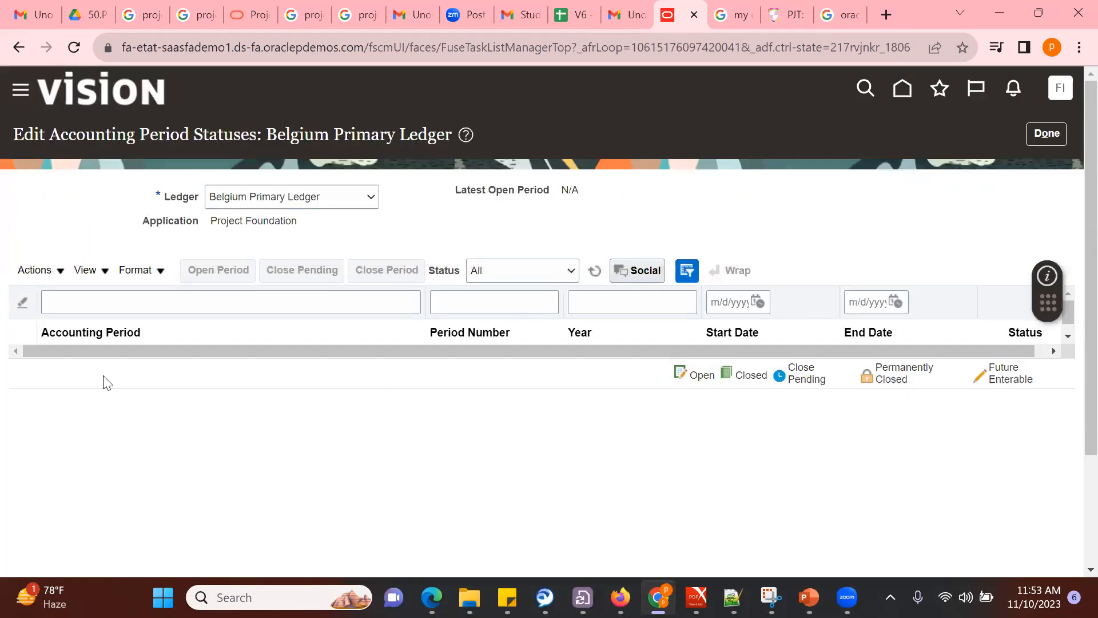
left_click(55, 272)
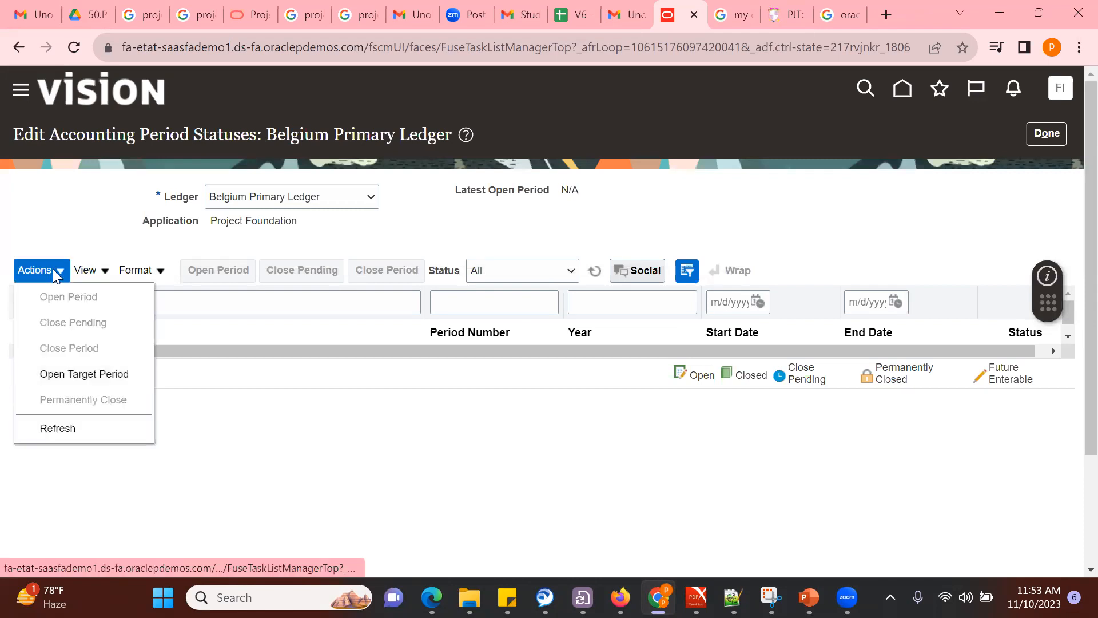
left_click(91, 375)
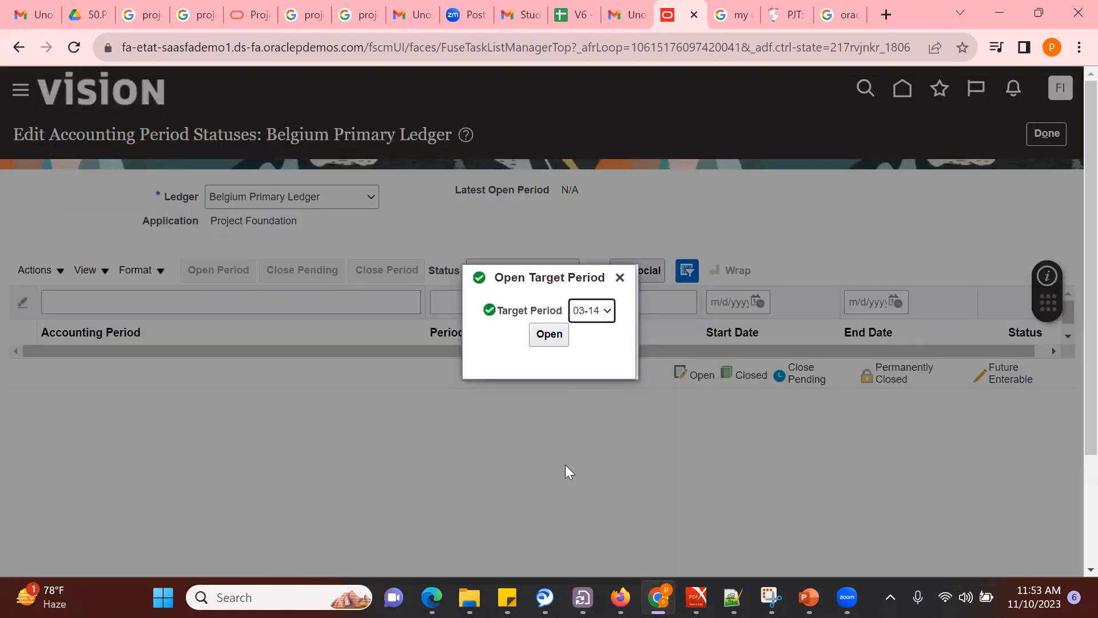
left_click(604, 311)
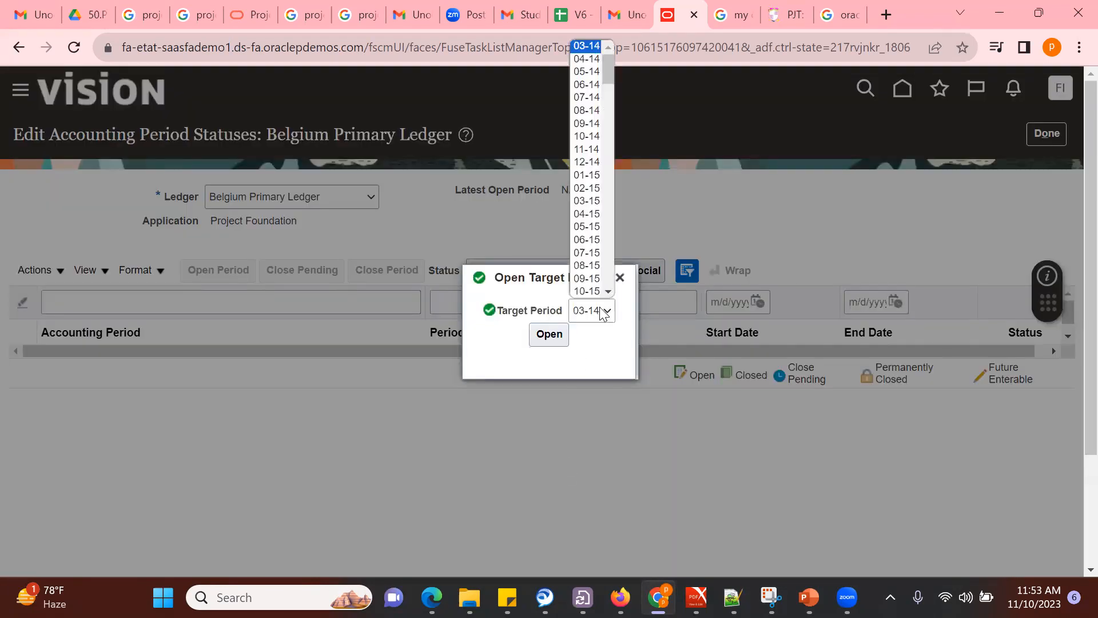
scroll(609, 270, "down", 15)
scroll(610, 270, "down", 10)
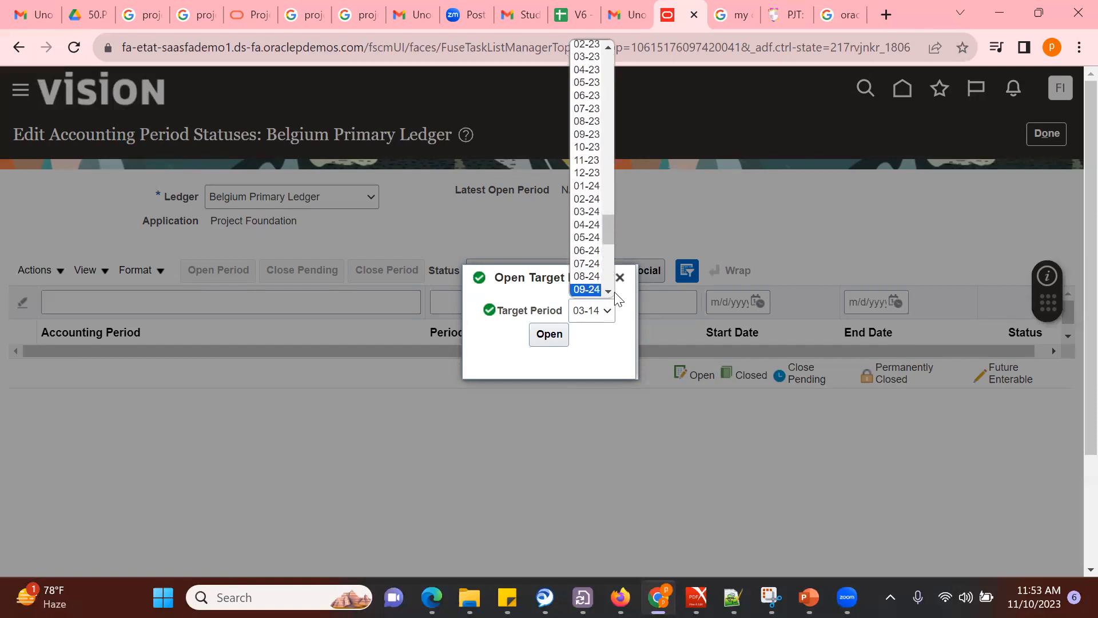
left_click(593, 162)
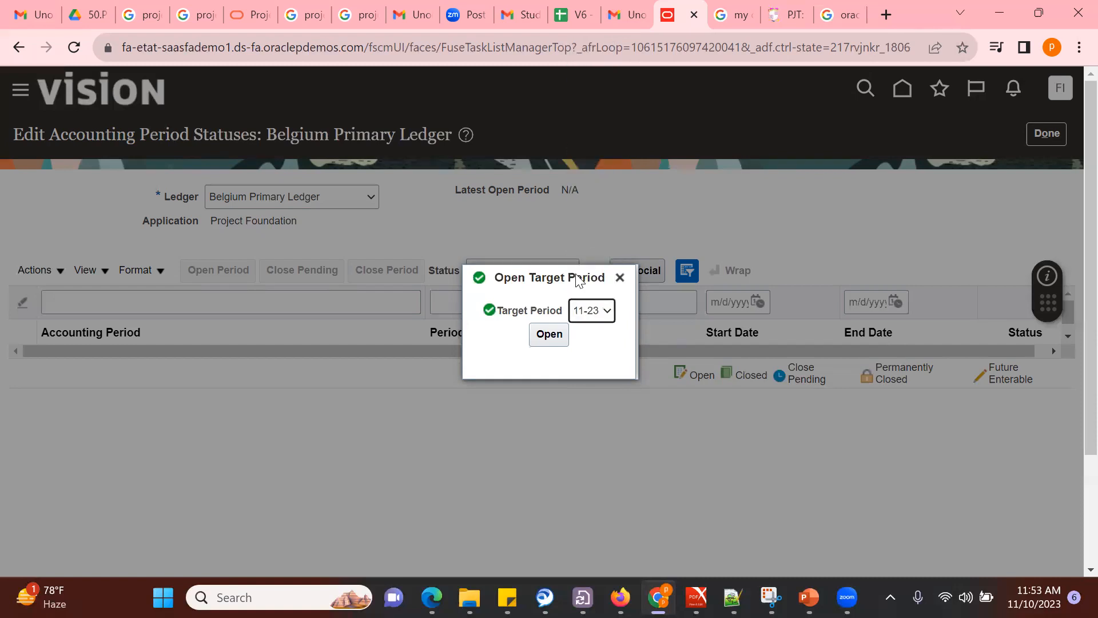
left_click(548, 335)
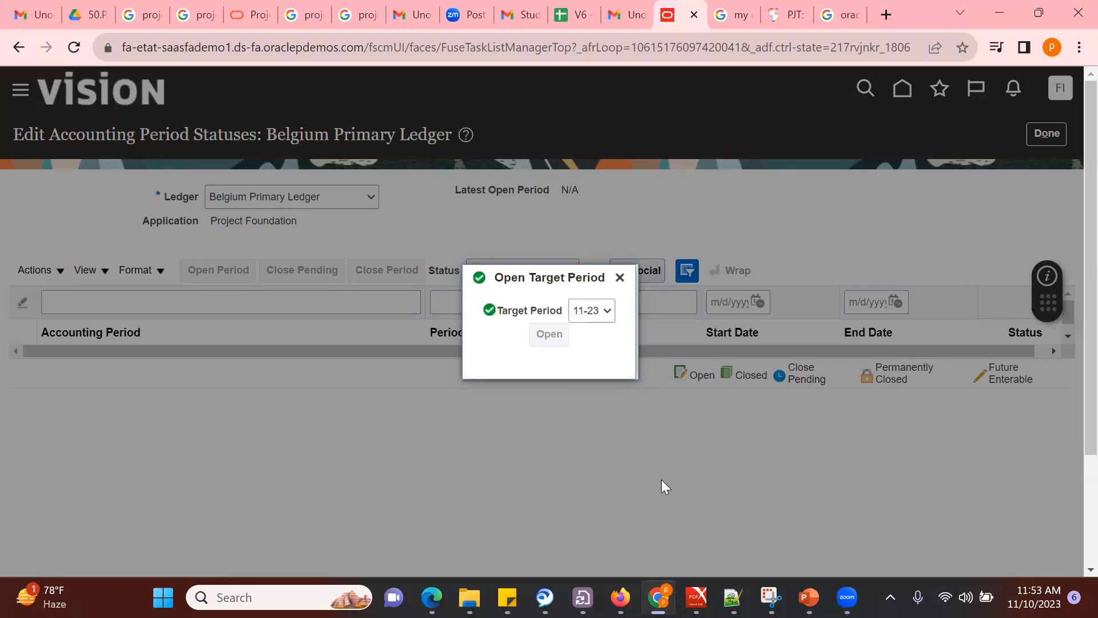
left_click(865, 354)
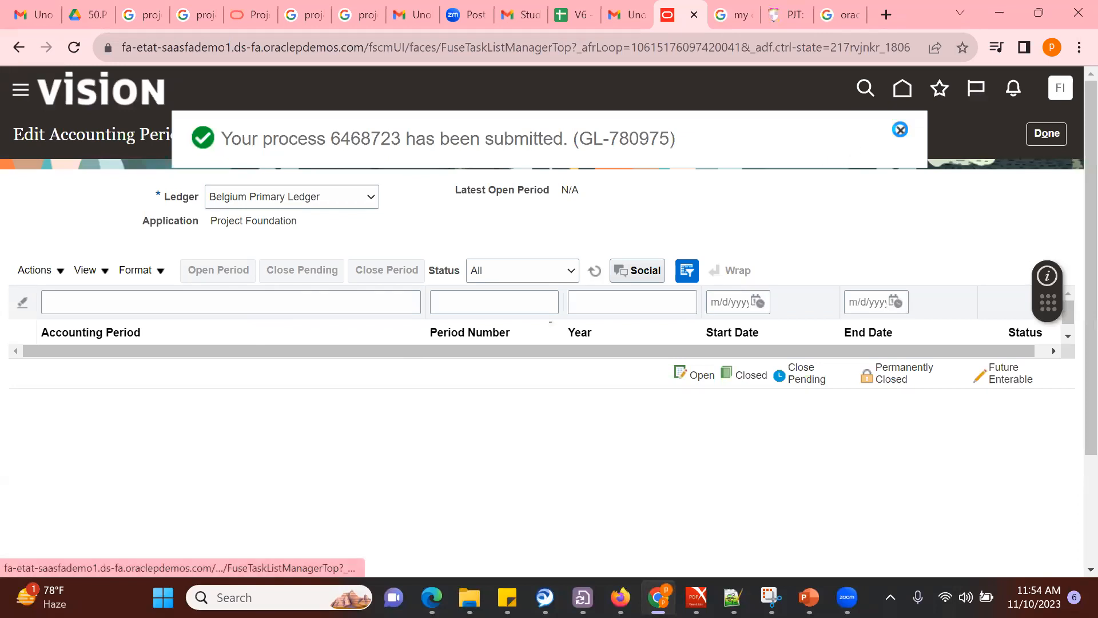
left_click(901, 133)
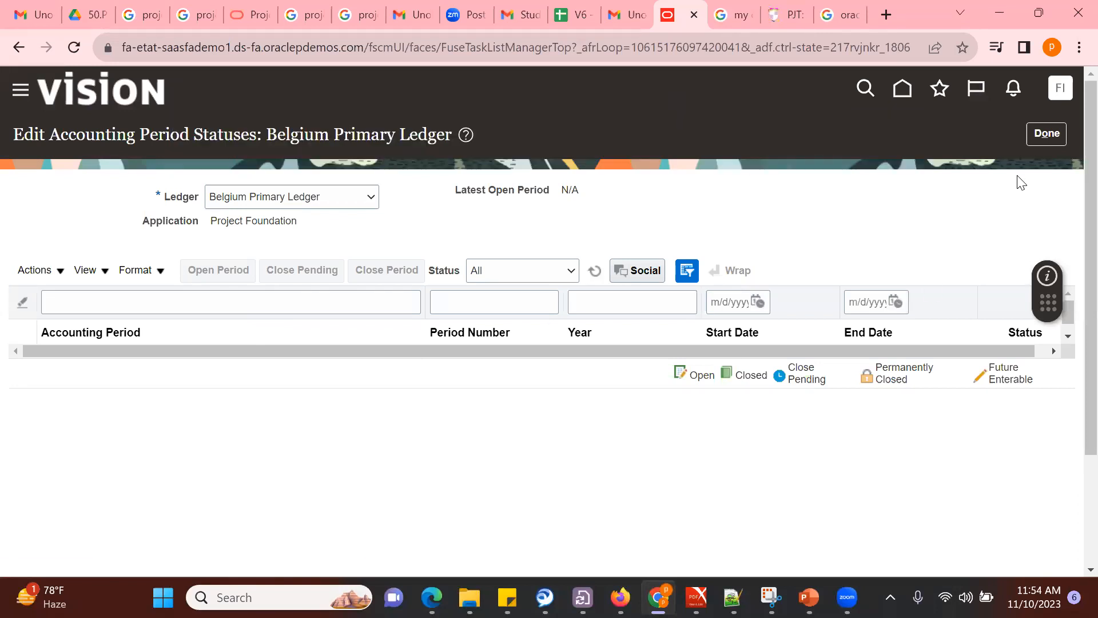
Step: Return to the ledger list, reopen the Belgium Primary Ledger and check the statuses of its accounting periods
left_click(1051, 135)
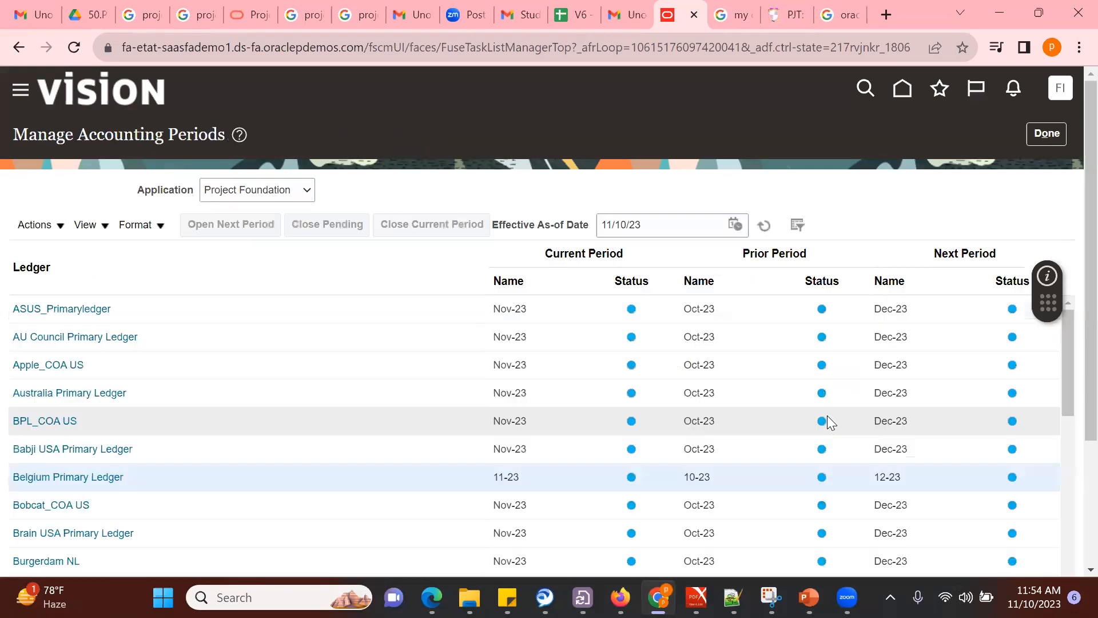
left_click(100, 479)
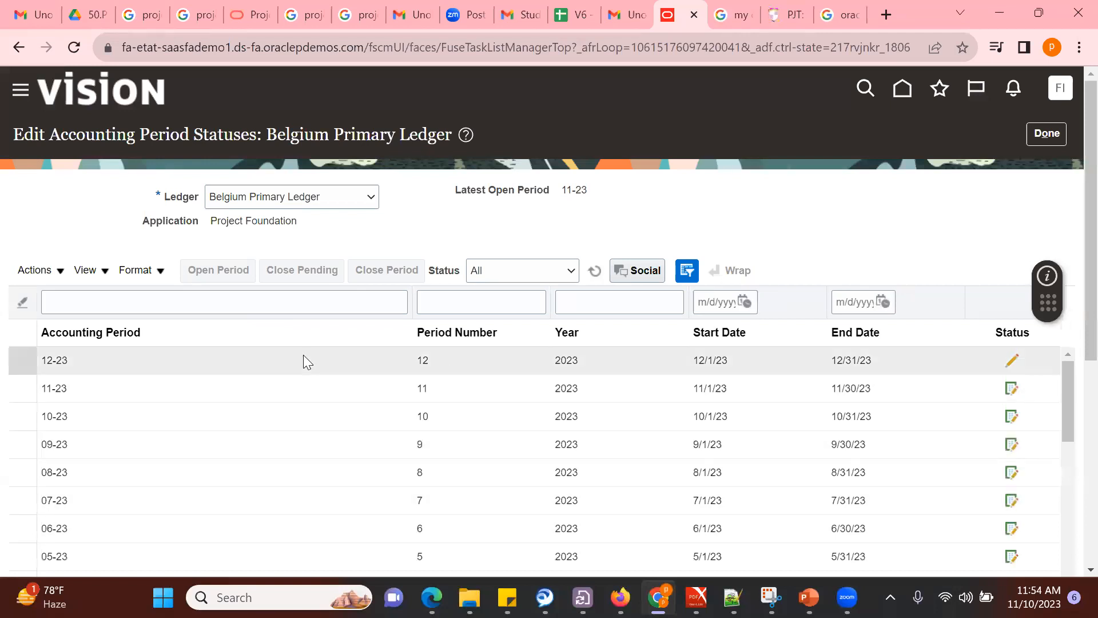
left_click(513, 393)
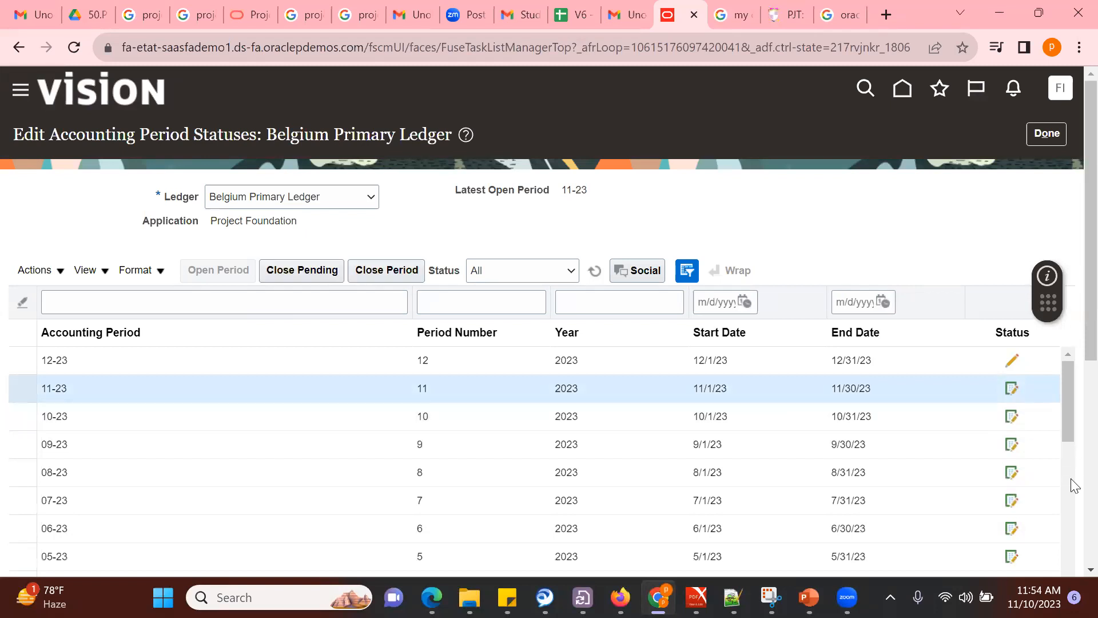
scroll(1072, 483, "down", 5)
scroll(1073, 222, "up", 5)
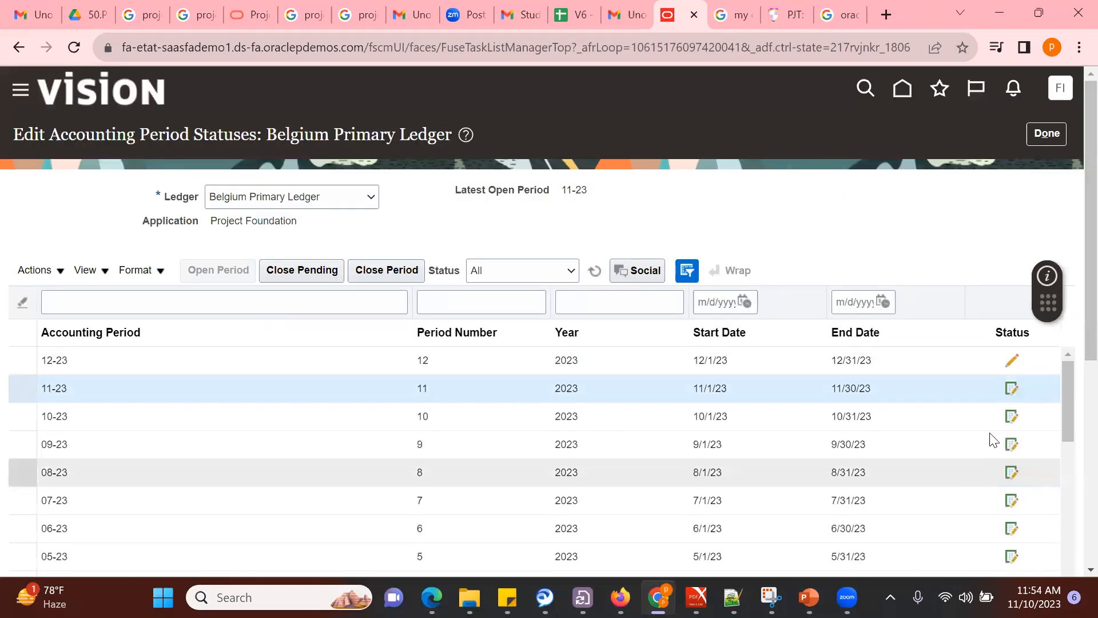
Step: Close a run of Belgium Primary Ledger periods from 10-23 backwards, continuing despite the unclosed Payables period
left_click(961, 420)
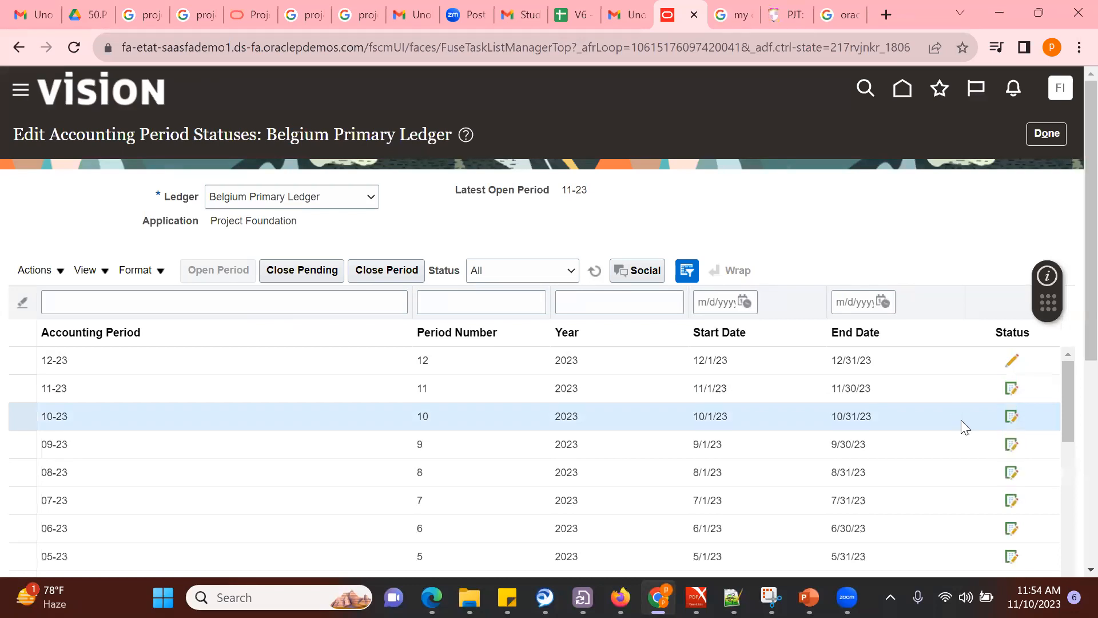
key("shift+Down")
key("shift+Down")
key("shift+Down")
key("shift+Down")
key("shift+Down")
key("shift+Down")
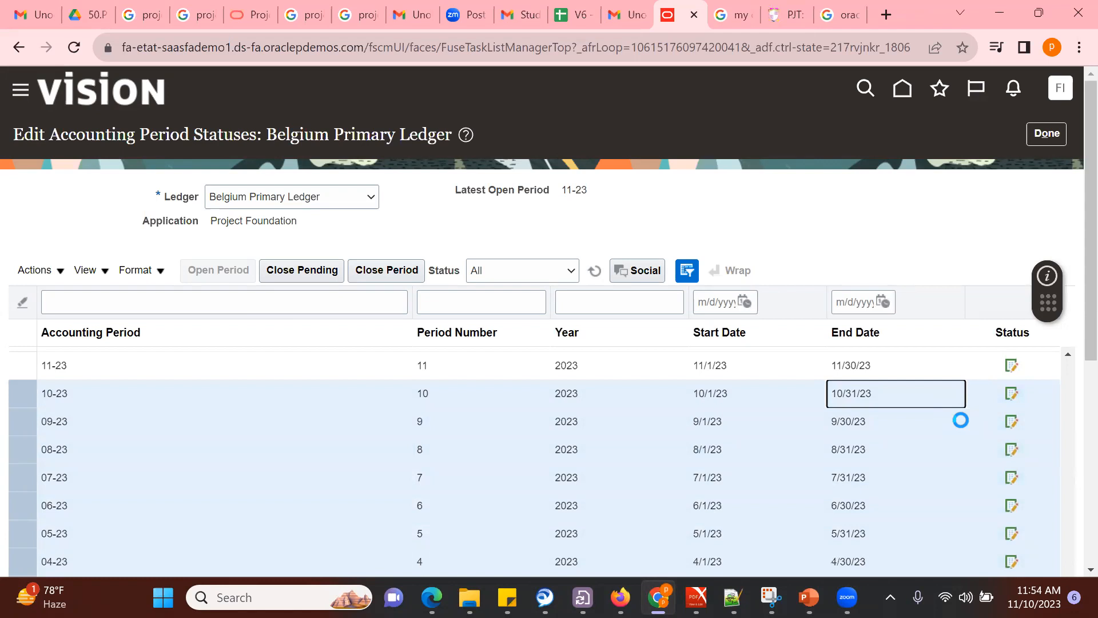
left_click(378, 273)
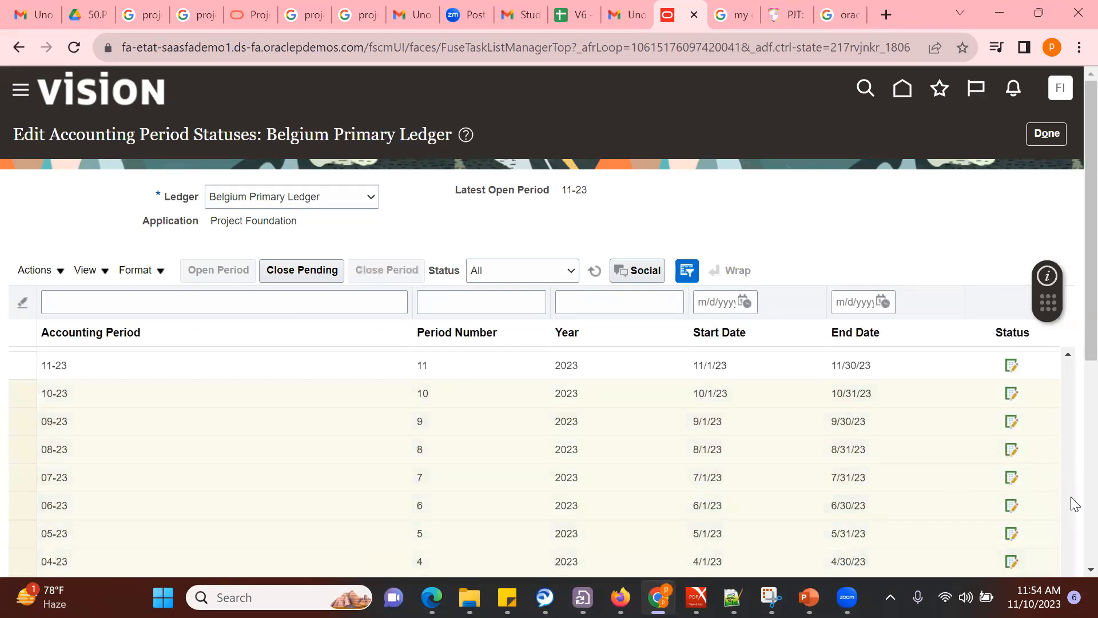
scroll(767, 446, "down", 15)
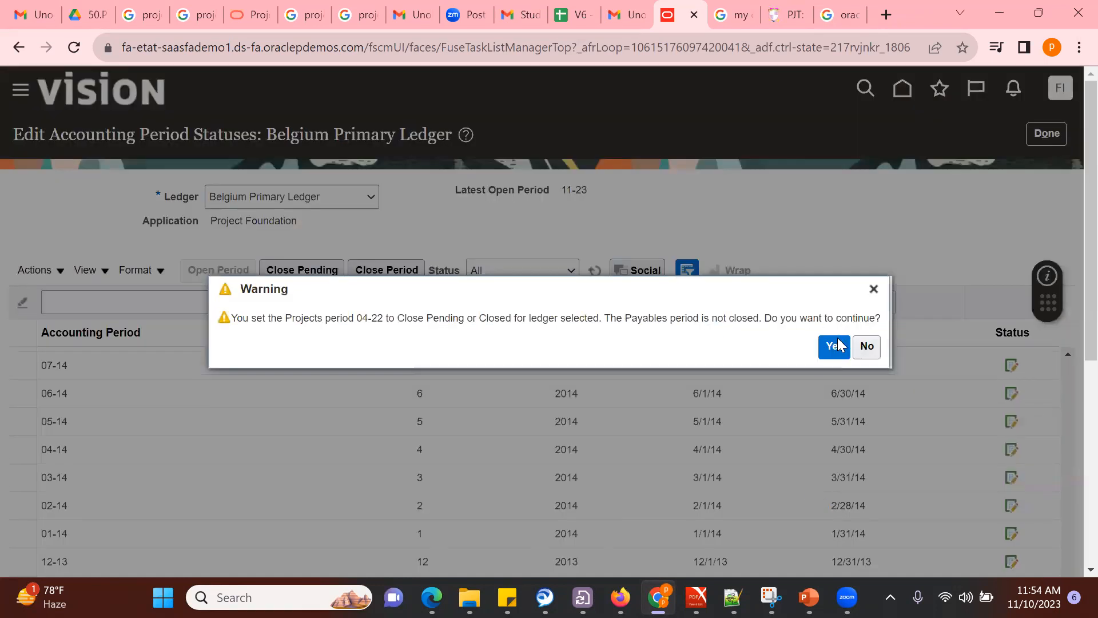
left_click(834, 345)
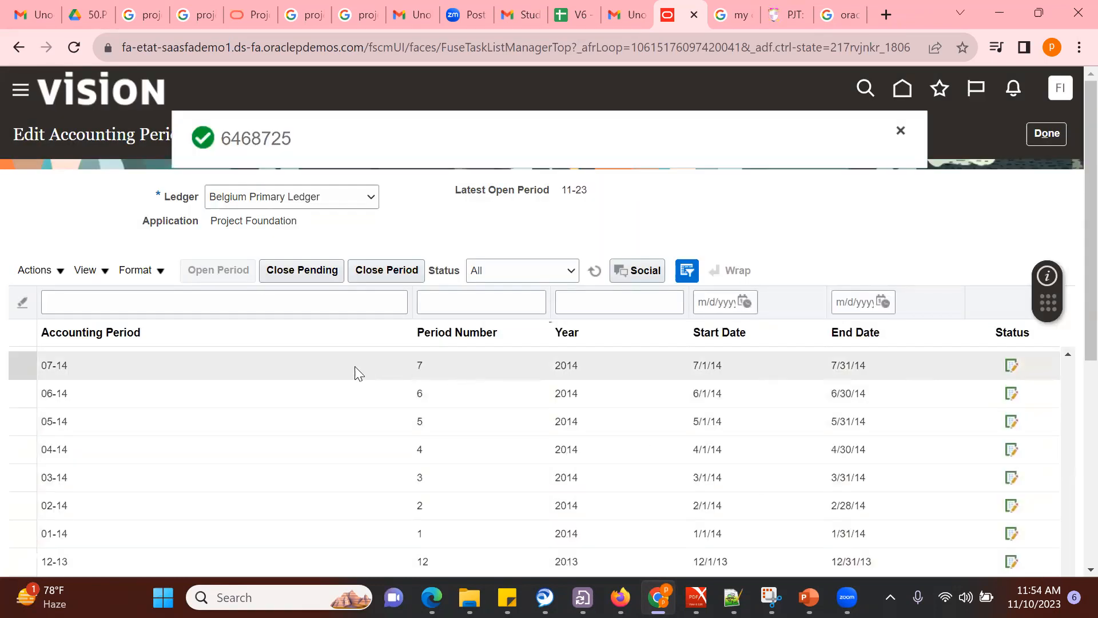
Step: Dismiss the application error and reload the Edit Accounting Period Statuses page
left_click(359, 373)
scroll(356, 369, "up", 2)
scroll(355, 366, "up", 6)
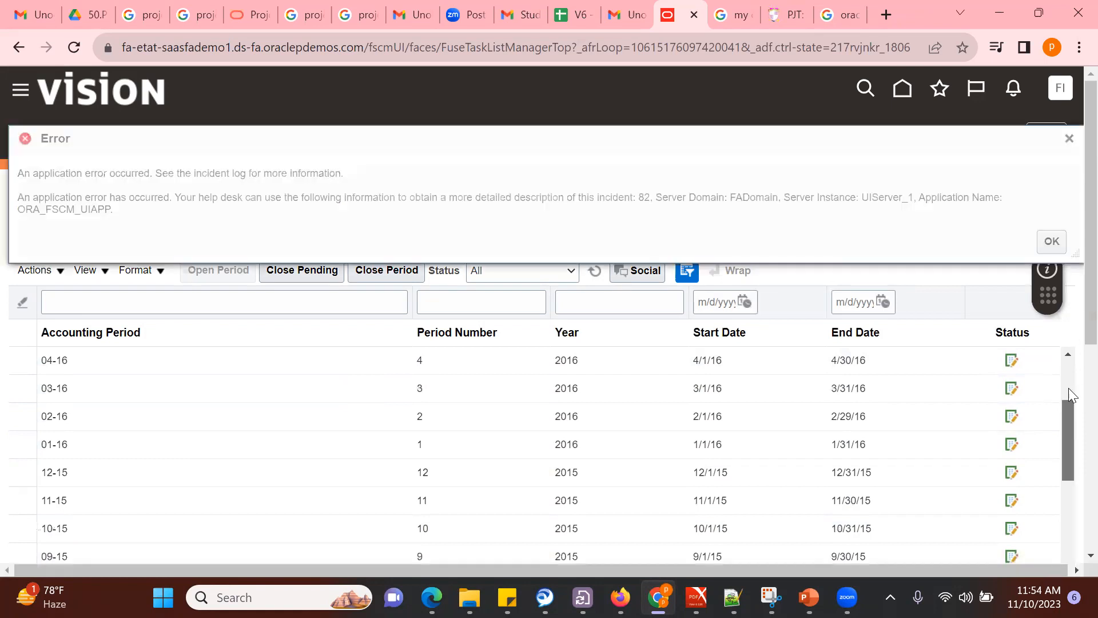
left_click(1069, 139)
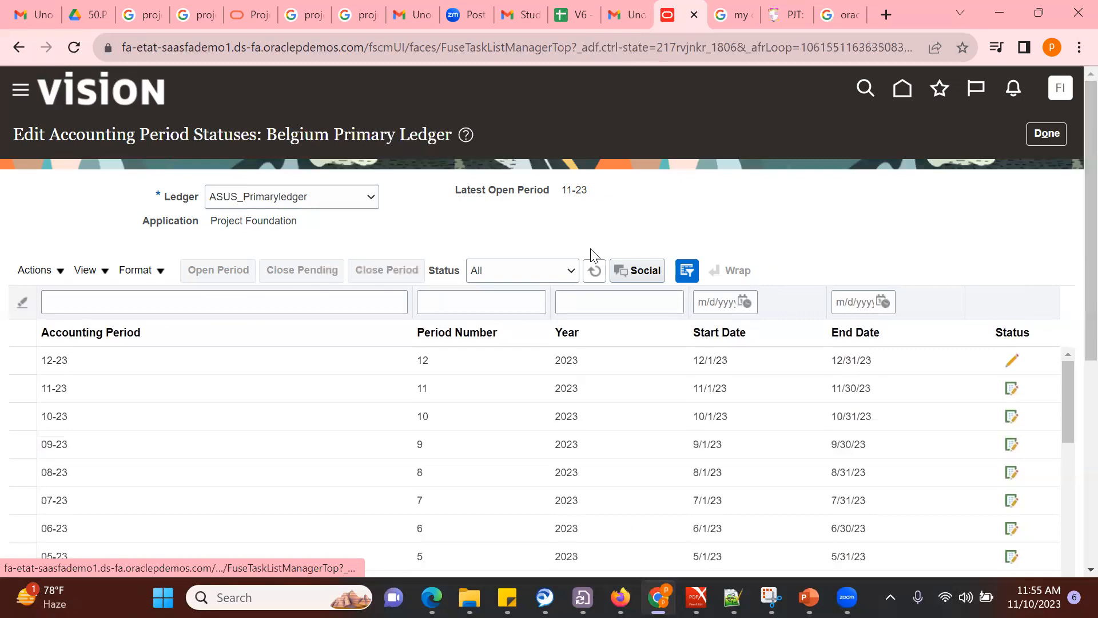
left_click(696, 54)
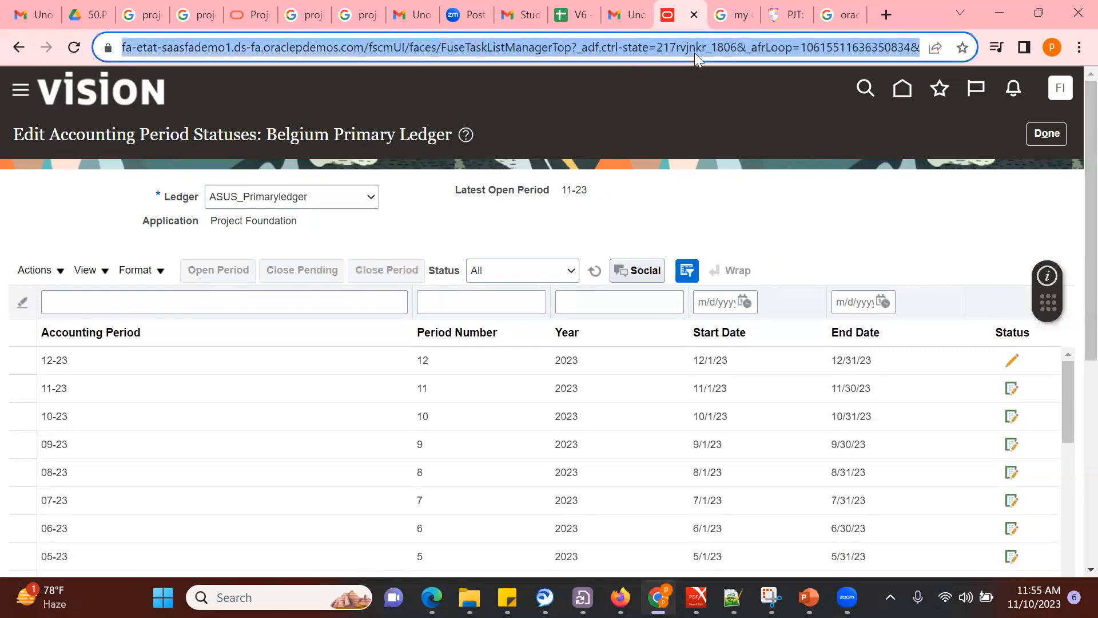
key("Return")
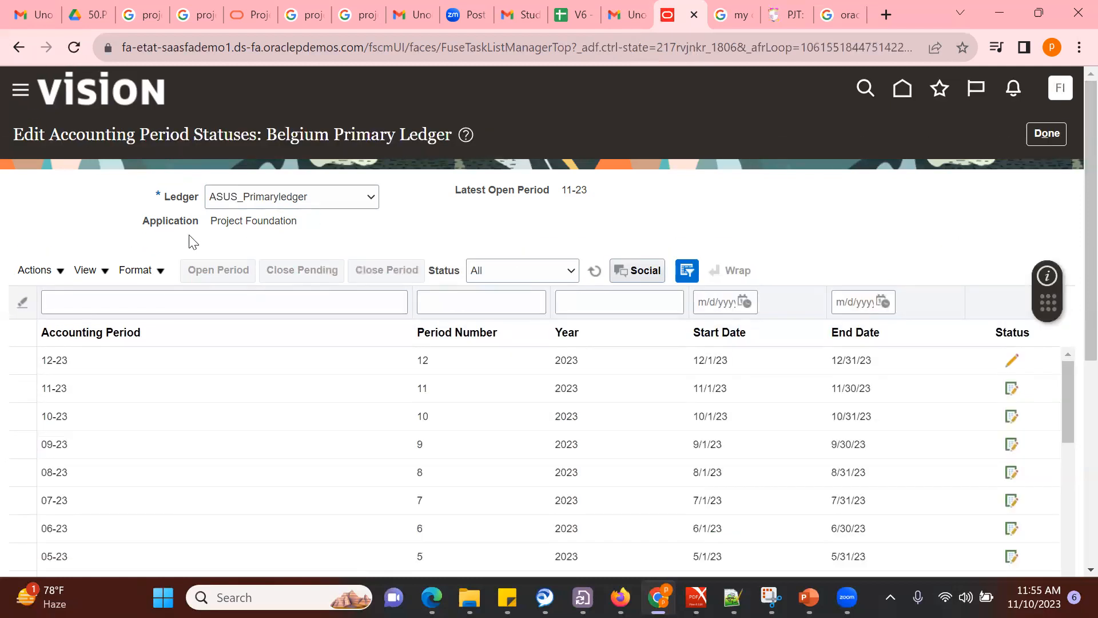
Step: Open accounting period 12-23 for the Belgium Primary Ledger and return to the ledger list
left_click(667, 359)
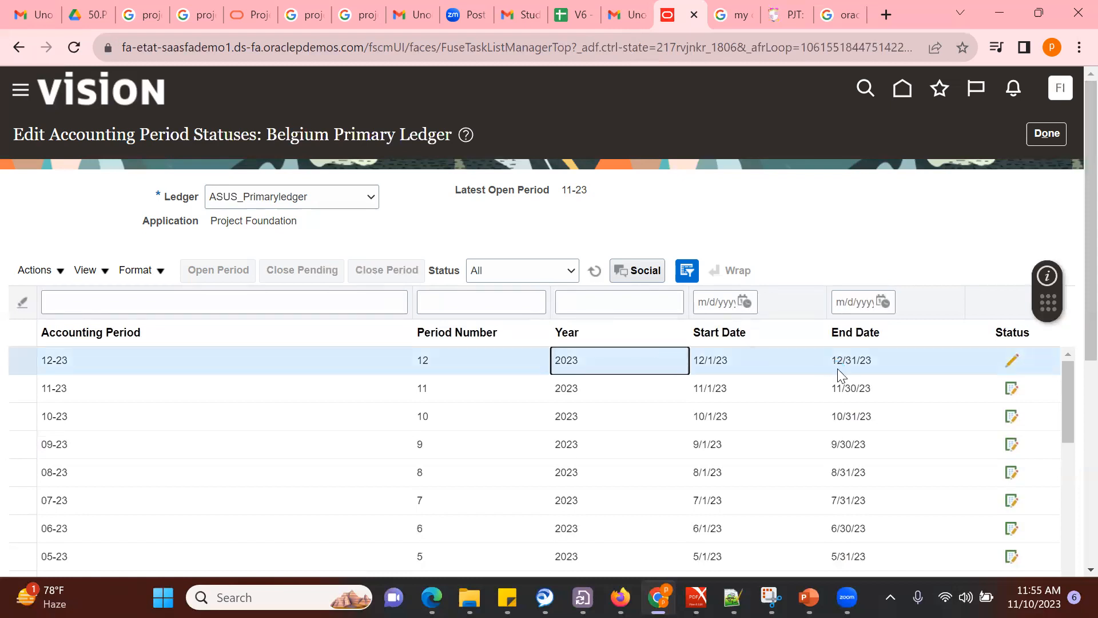
left_click(211, 270)
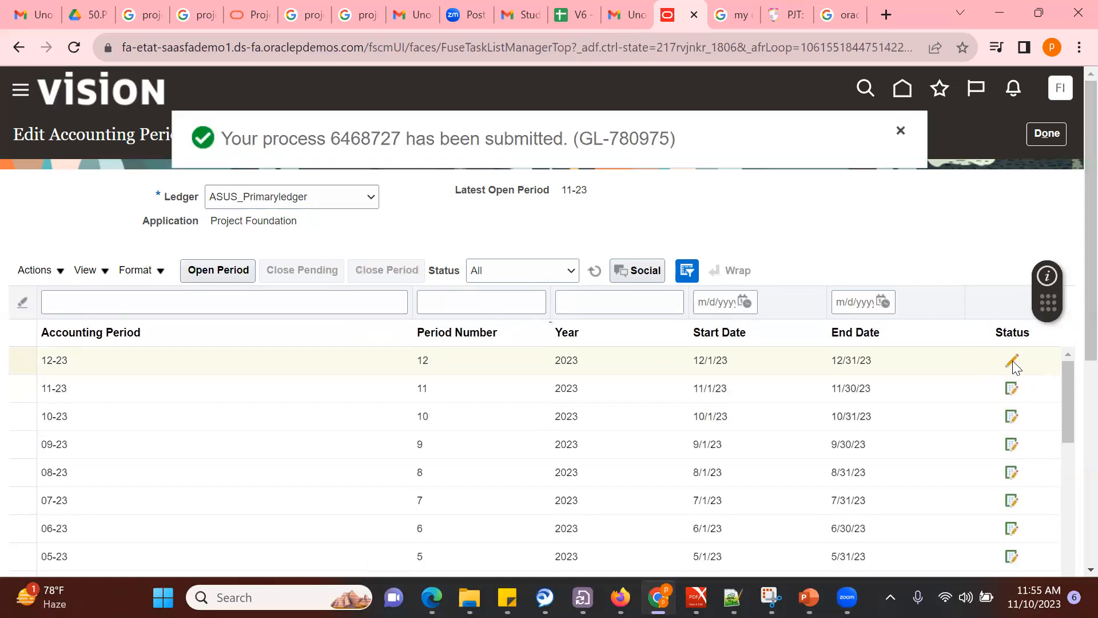
left_click(1047, 133)
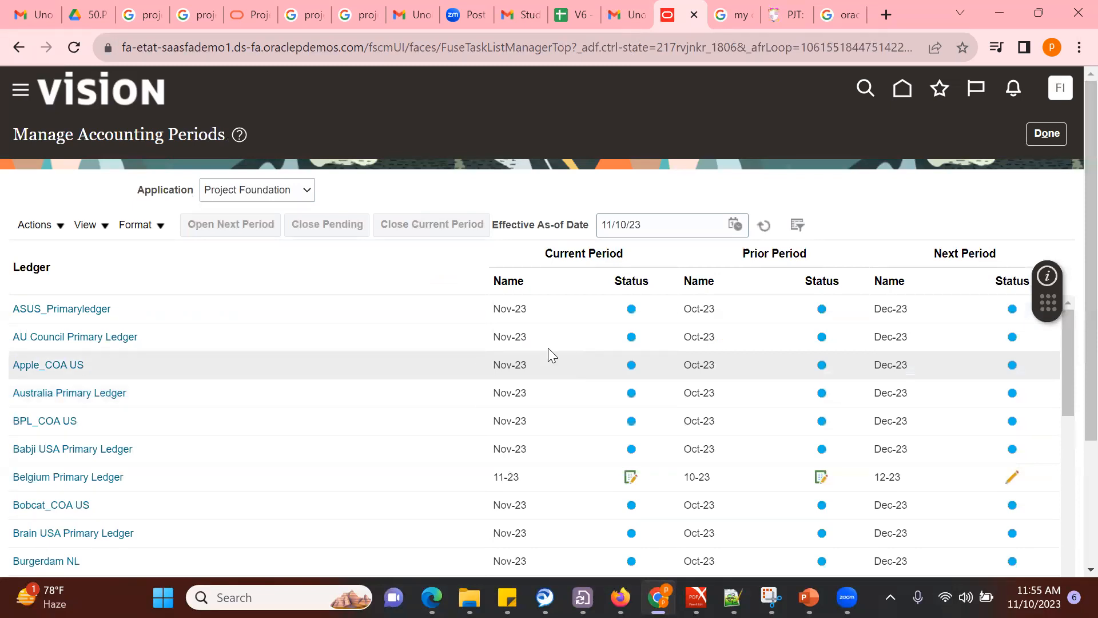
Step: Leave the accounting periods, open the Manage Project Accounting Periods task and select India Business Unit as the business unit
left_click(97, 481)
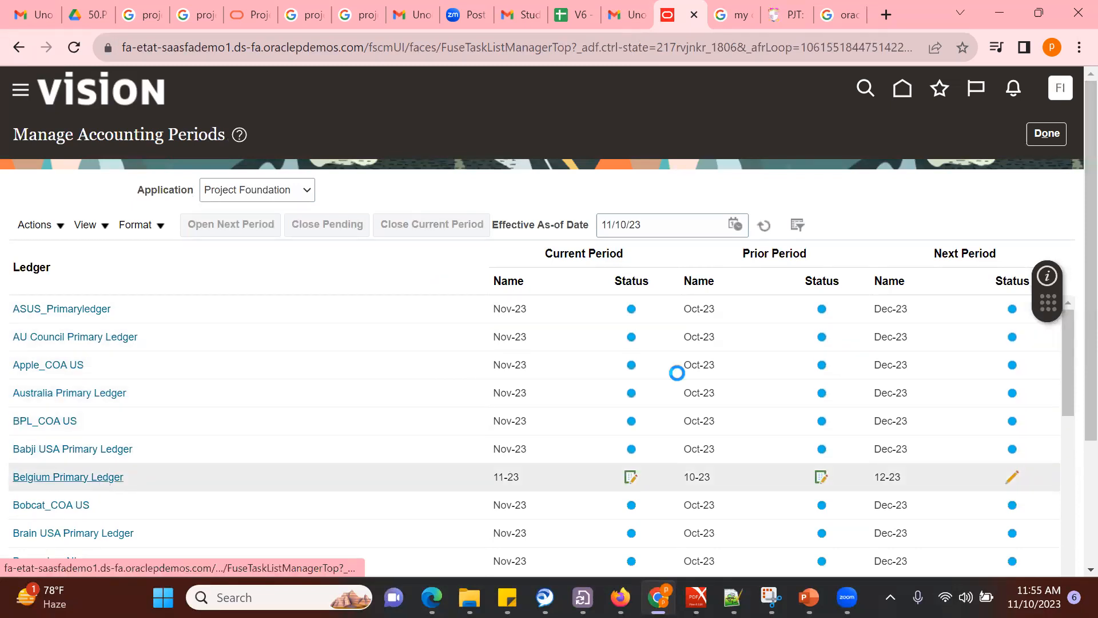
left_click(1040, 136)
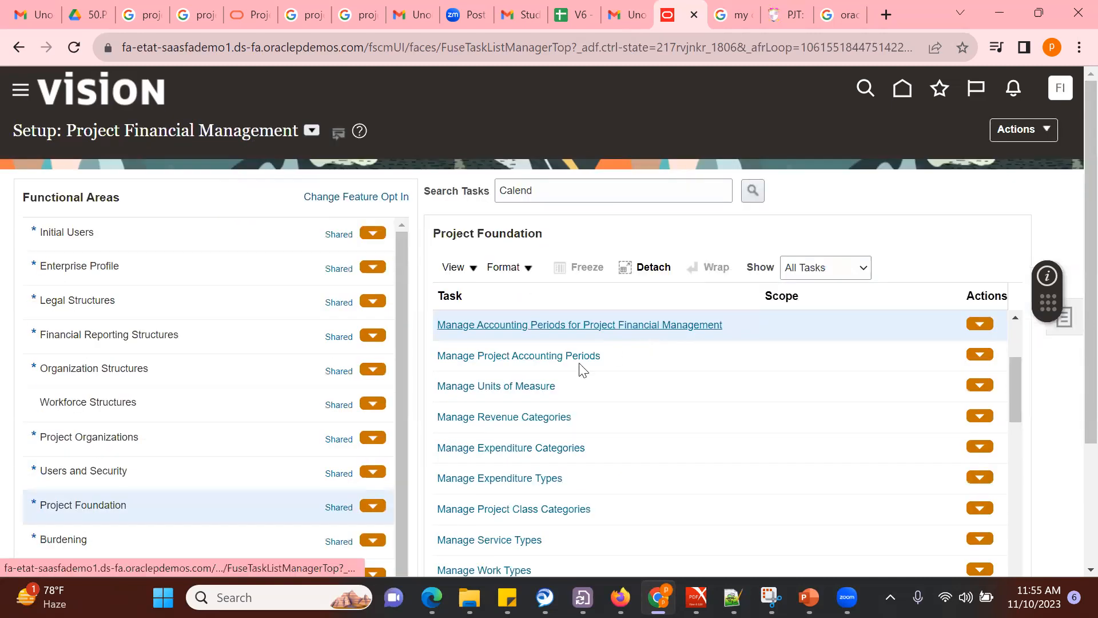
left_click(554, 357)
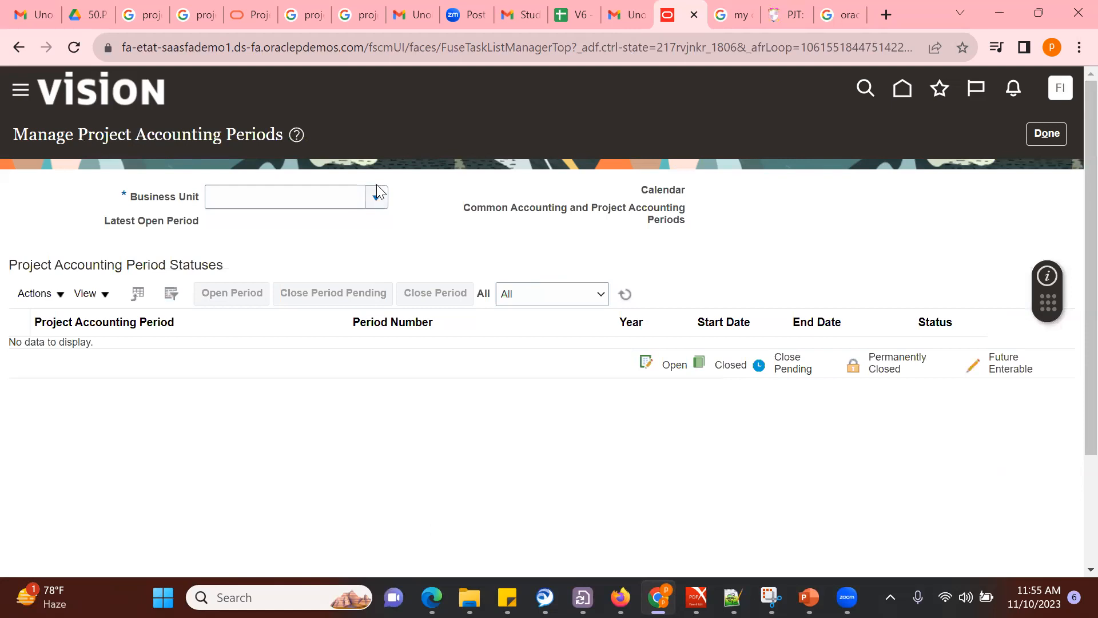
left_click(377, 191)
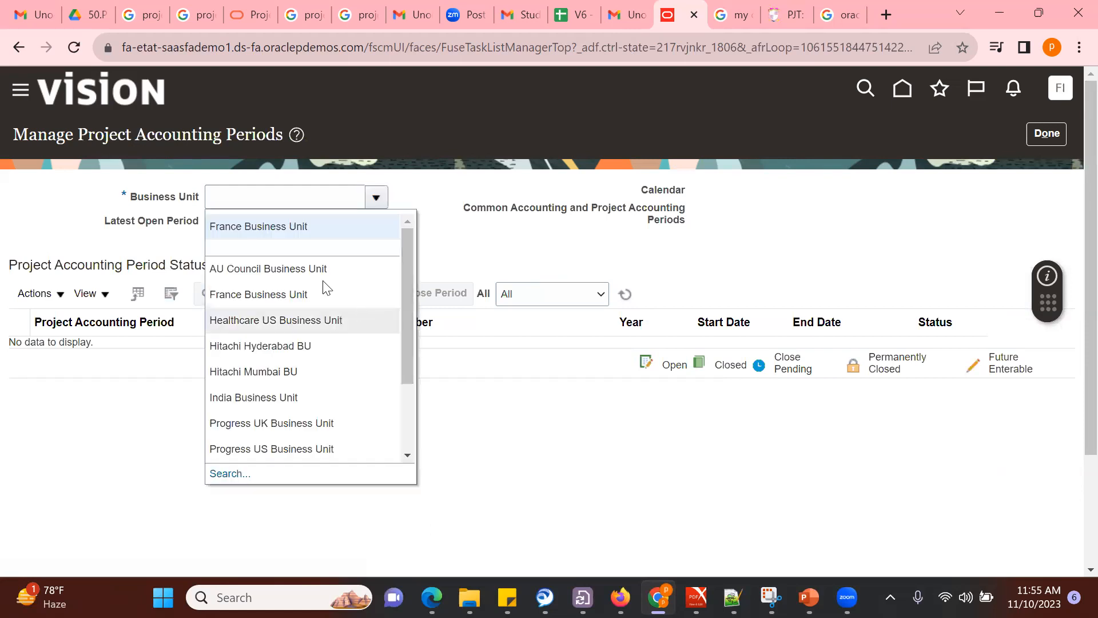
left_click(359, 397)
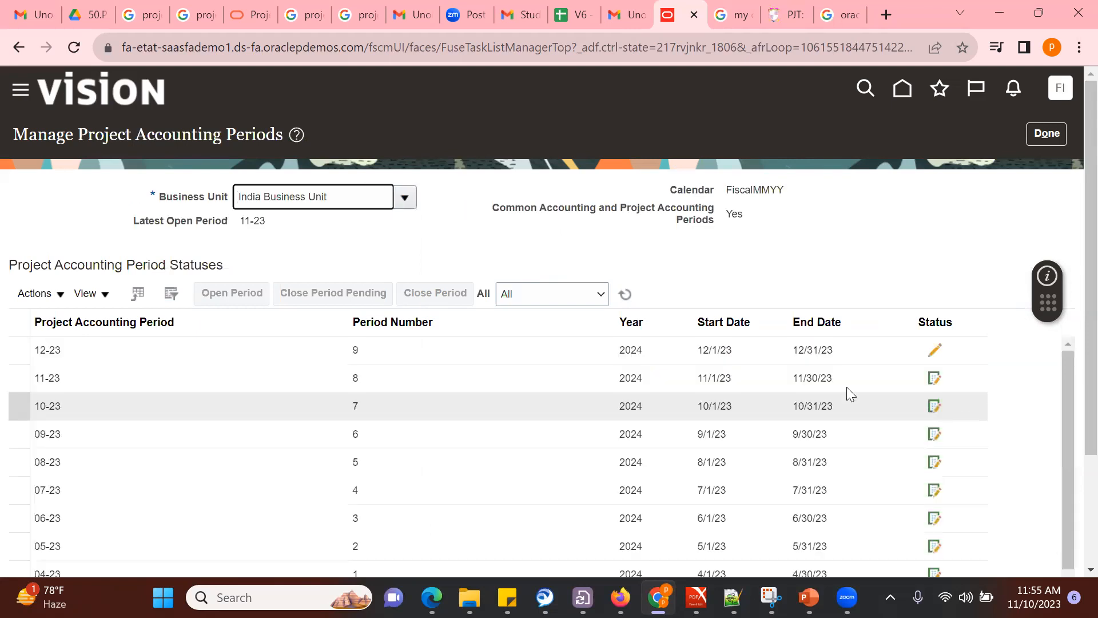
Step: Examine project accounting period 11-23, its status and the business unit it belongs to
left_click(942, 379)
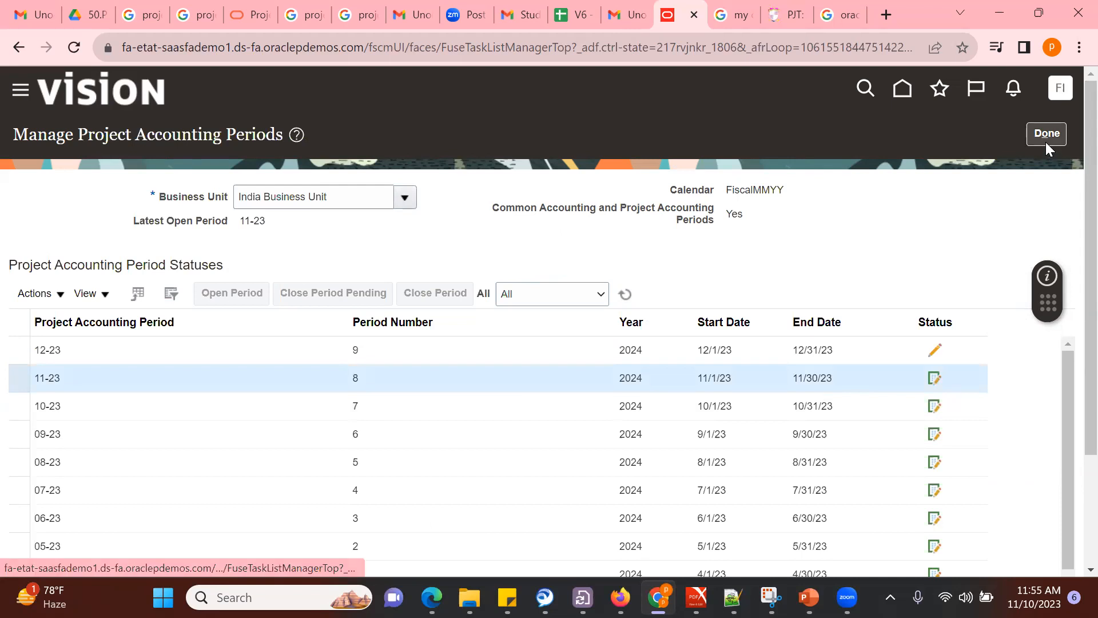
triple_click(326, 200)
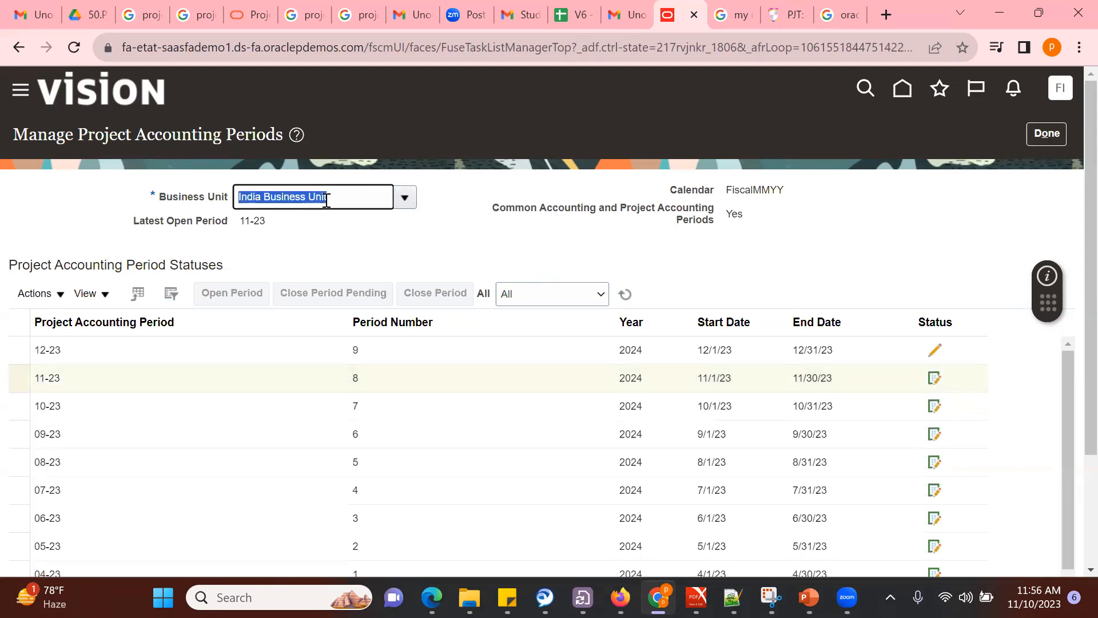
left_click(356, 197)
triple_click(356, 196)
double_click(355, 197)
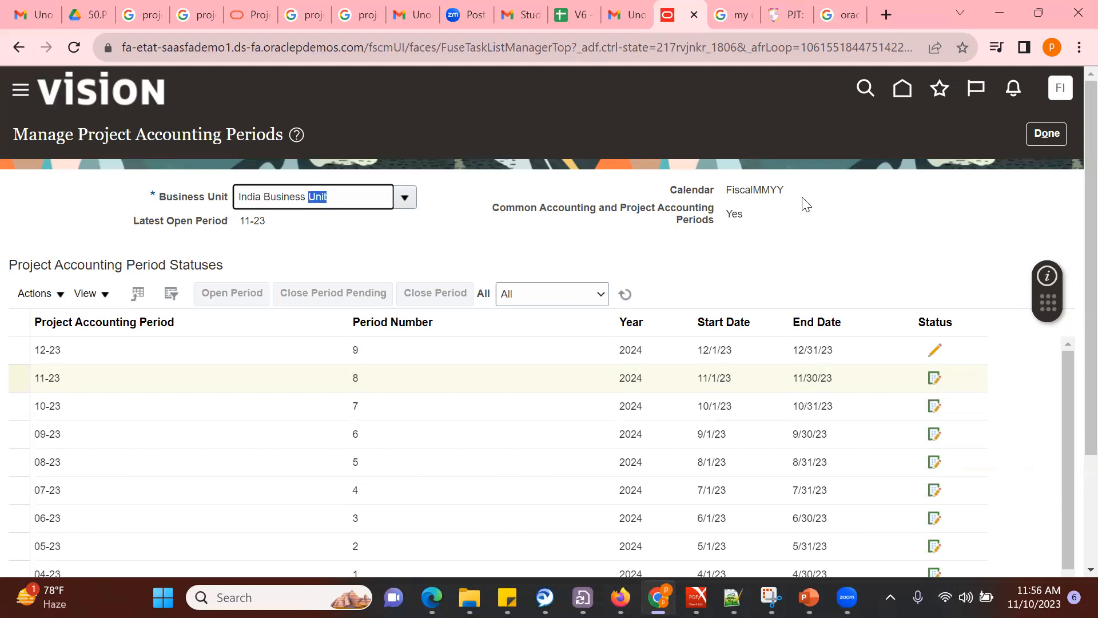
Step: Finish the project accounting periods task and switch to the Project Foundation presentation in PowerPoint
left_click(1034, 141)
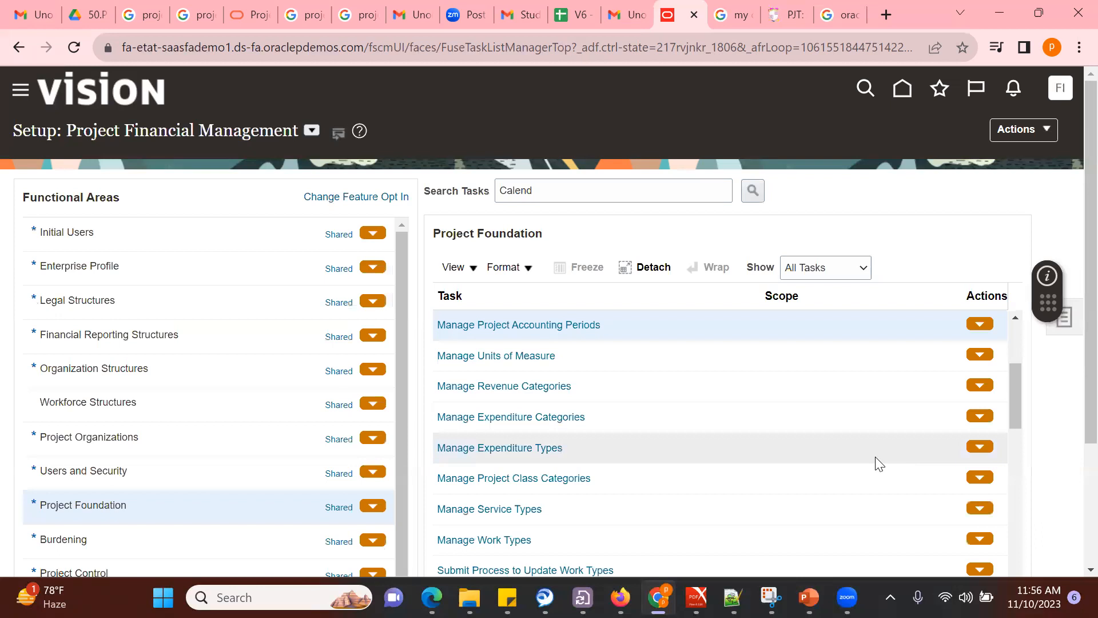
left_click(808, 597)
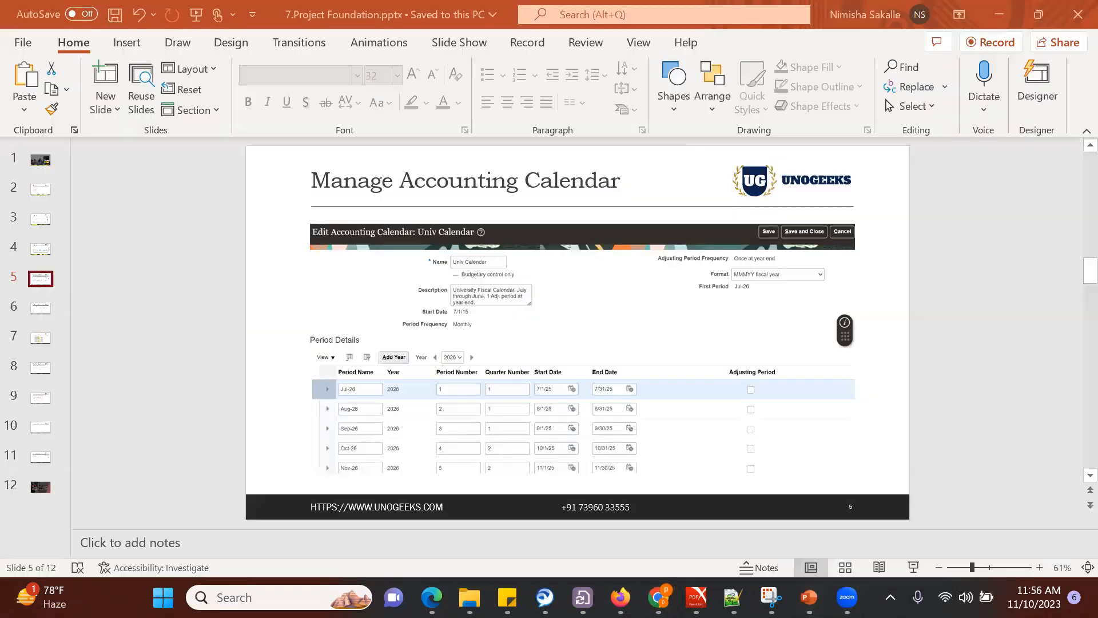
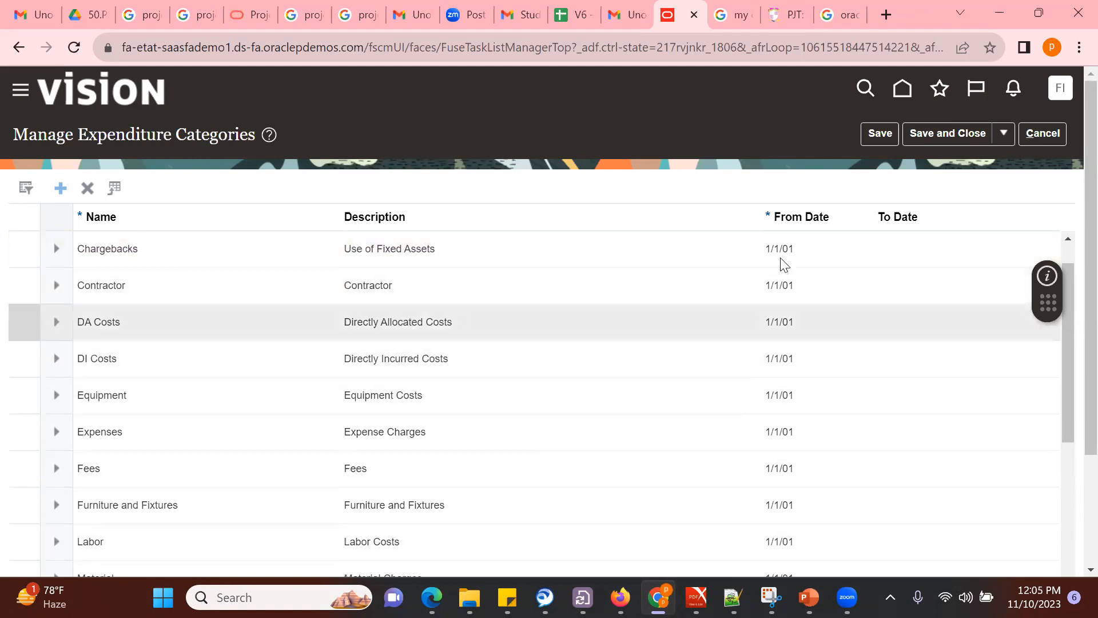
Step: Add an expenditure category named Hitachi Labour, then save and close the expenditure categories
left_click_drag(1071, 225, 1066, 220)
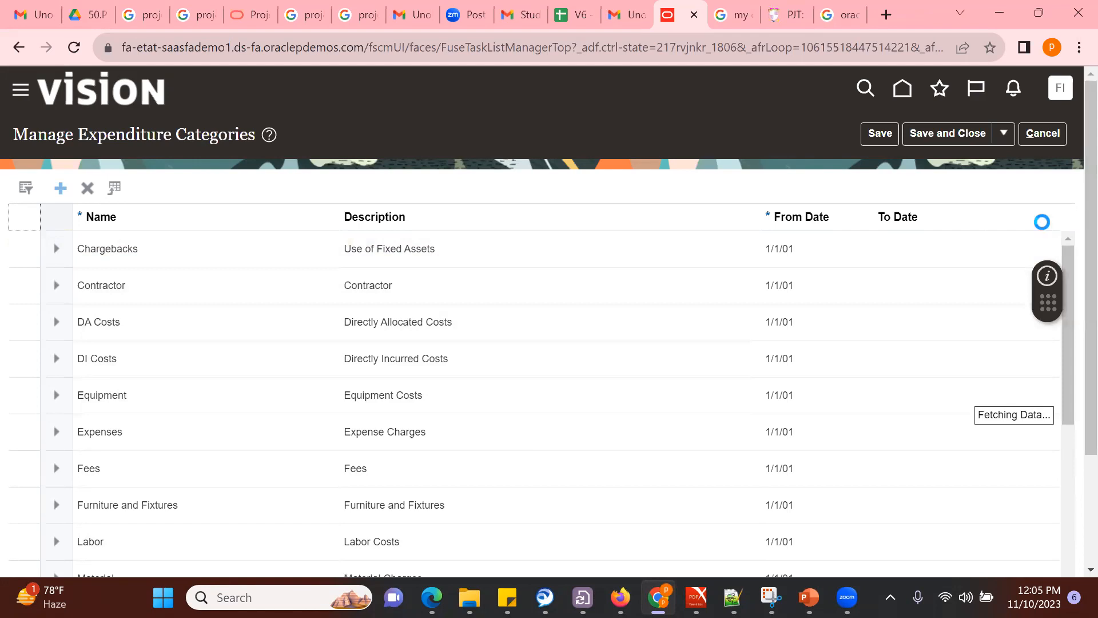
left_click(200, 239)
type("Hitachi Dem")
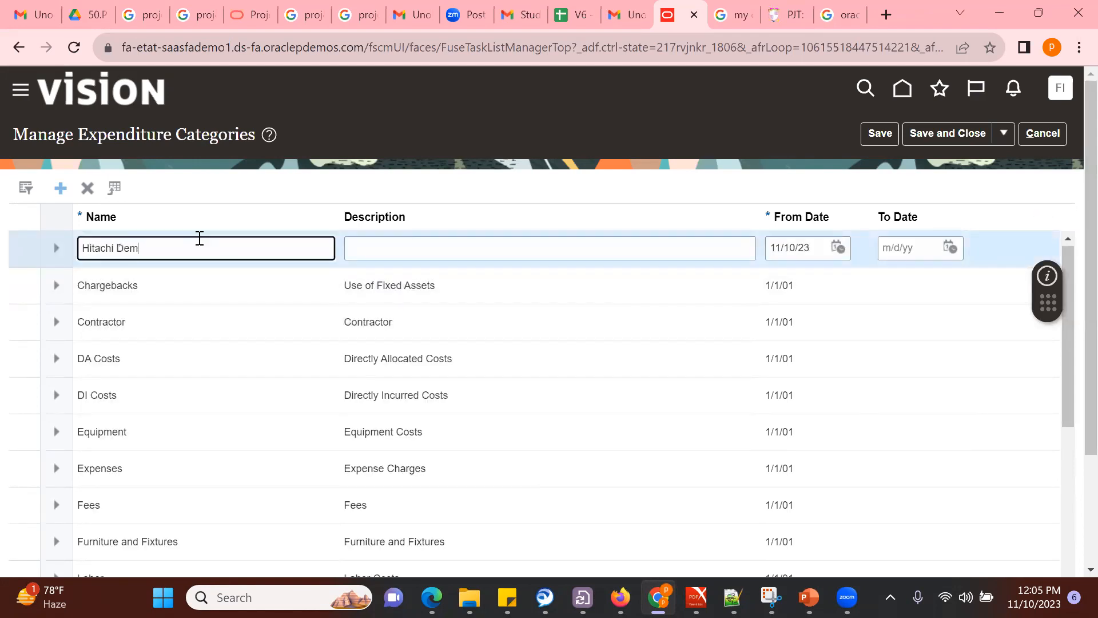
key("BackSpace")
type("Lab")
key("BackSpace")
scroll(1073, 550, "down", 3)
scroll(1072, 154, "up", 3)
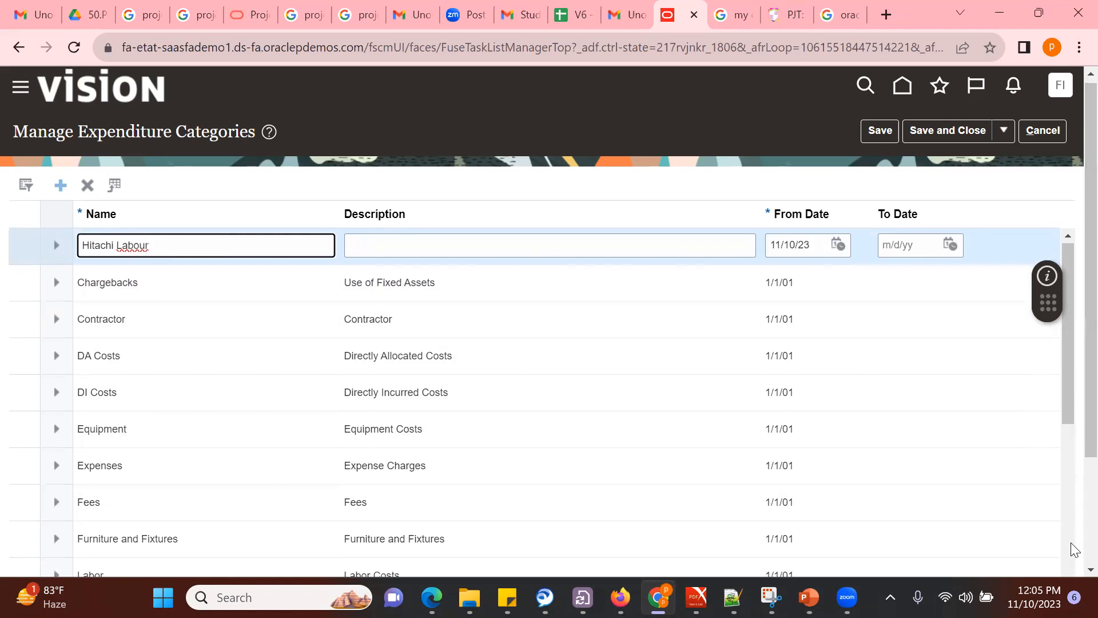
scroll(1073, 552, "down", 3)
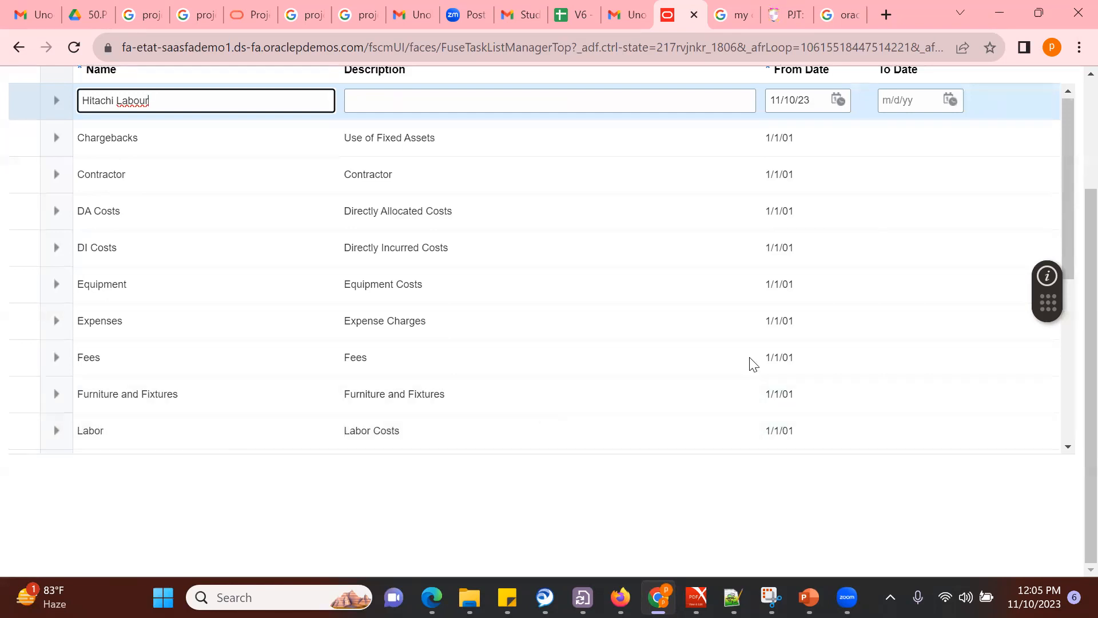
scroll(1073, 159, "up", 3)
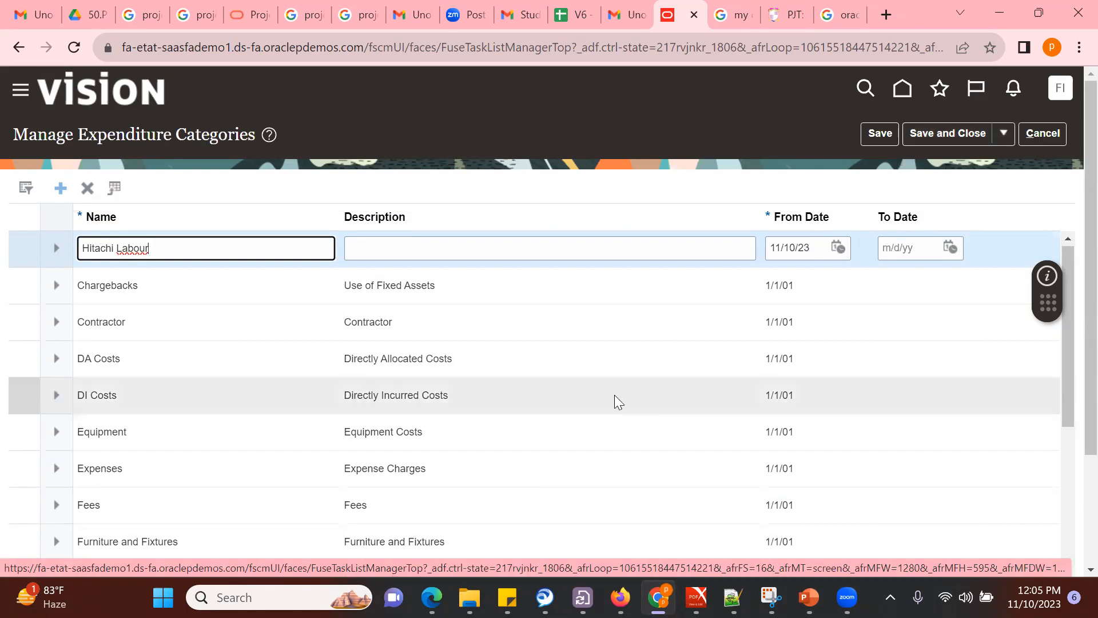
left_click(914, 141)
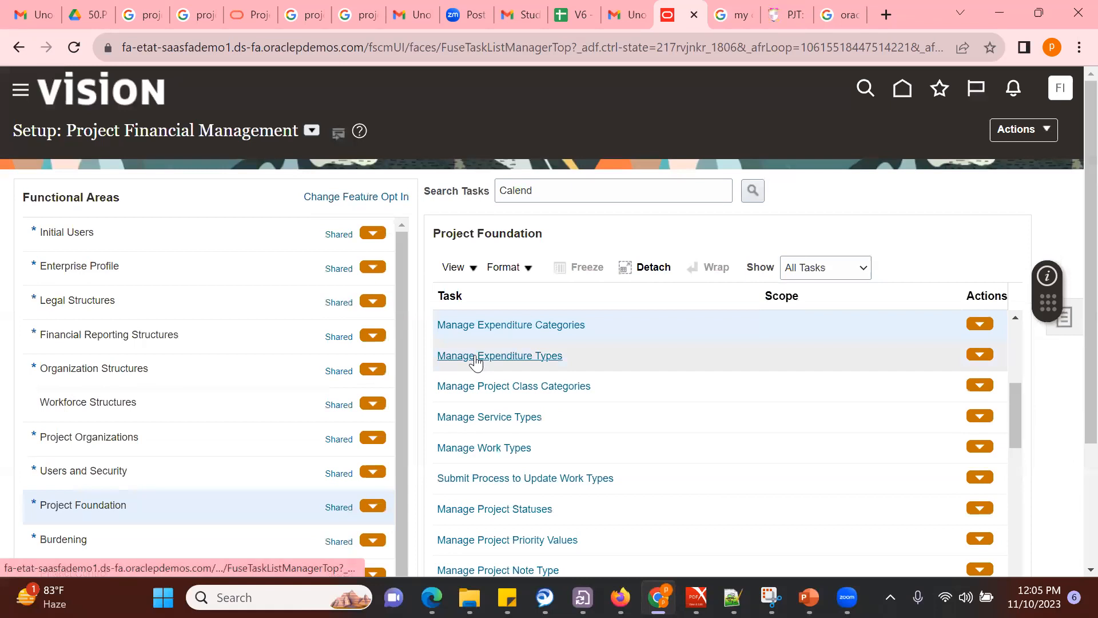
Step: Open the Manage Expenditure Types task and add a new expenditure type named Hitachi Clerical Staff
left_click(475, 355)
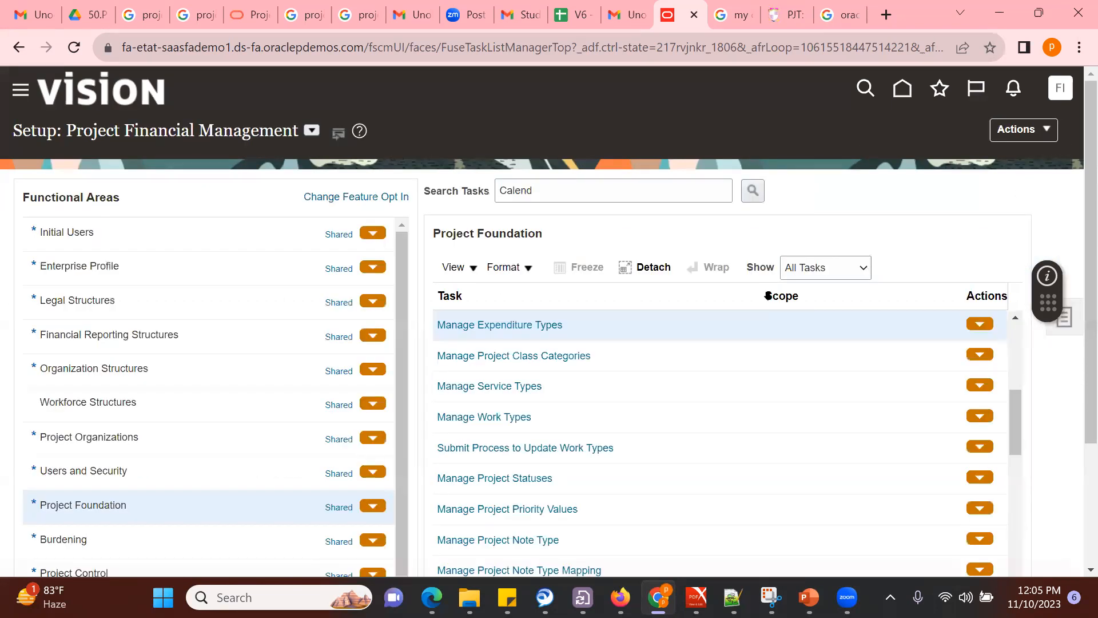
left_click(509, 326)
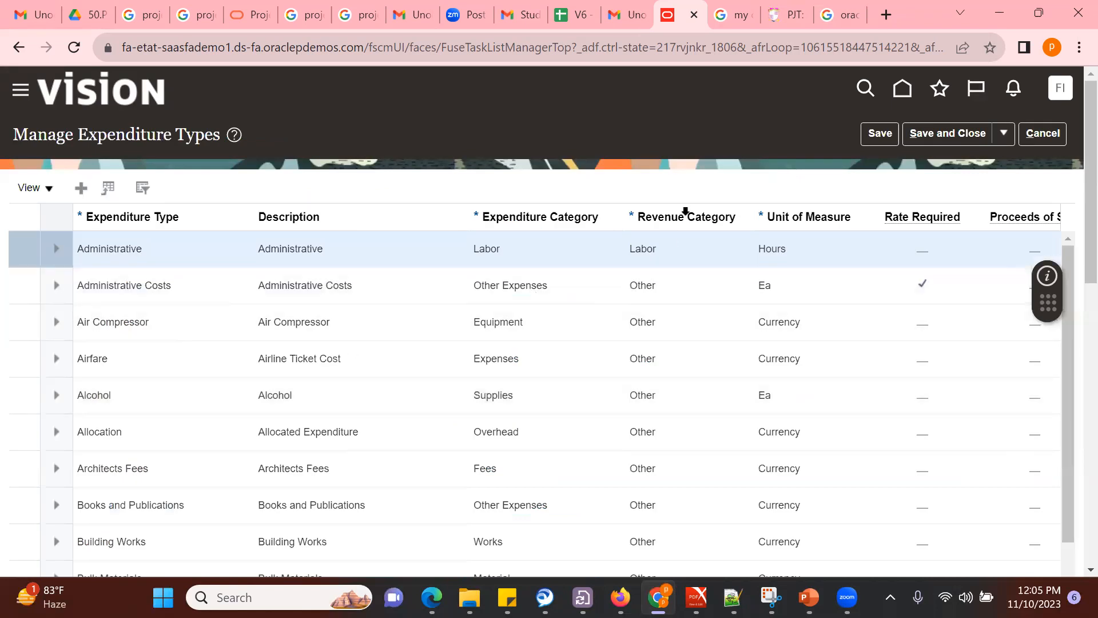
left_click(81, 189)
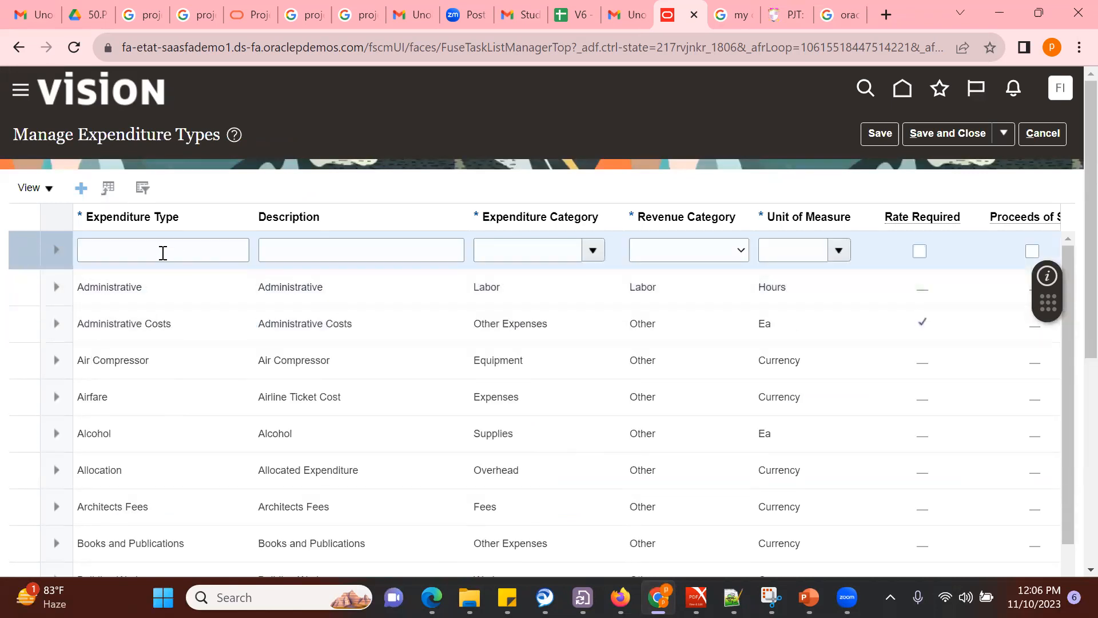
left_click(163, 253)
type("Hitachi C")
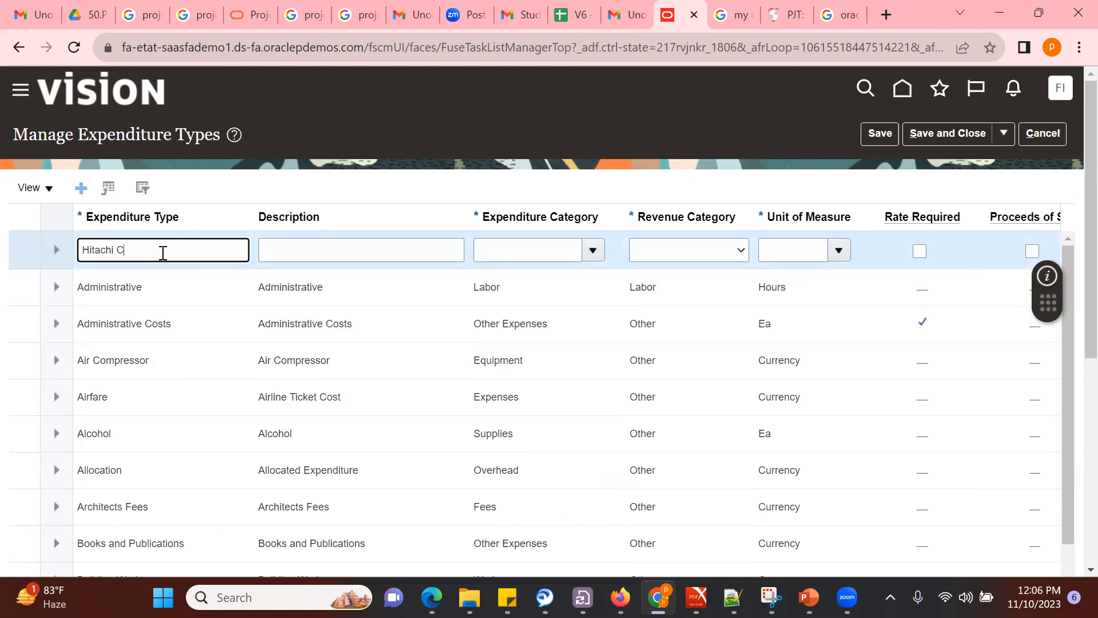
type("Lererical Staff")
key("Tab")
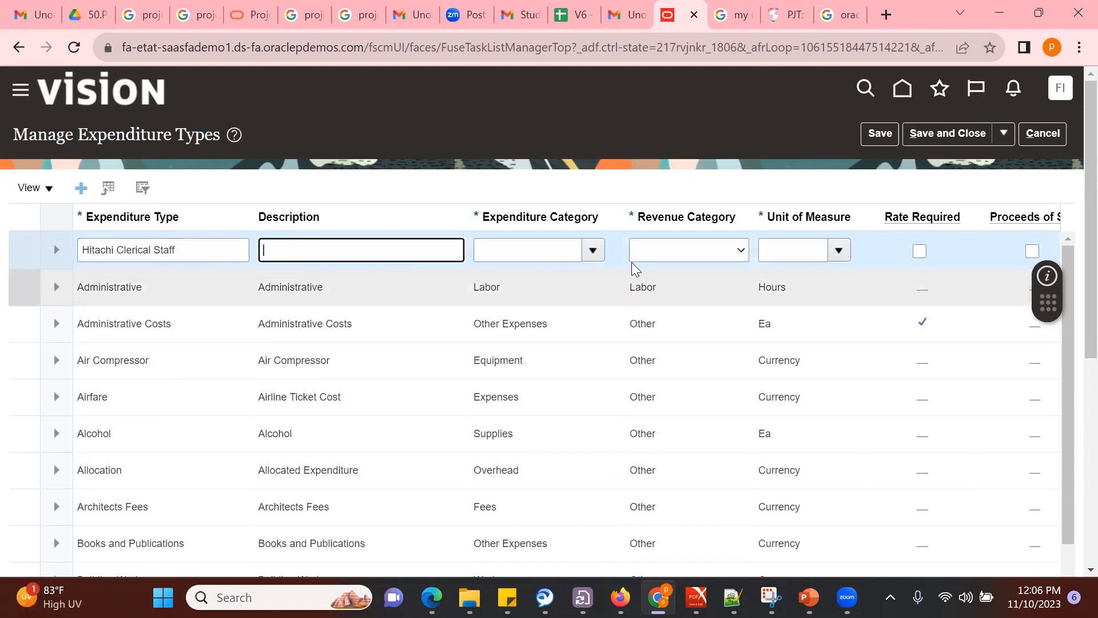
Step: Assign the new expenditure type the expenditure category Hitachi Labour, revenue category Labor and unit of measure Hours
left_click(592, 250)
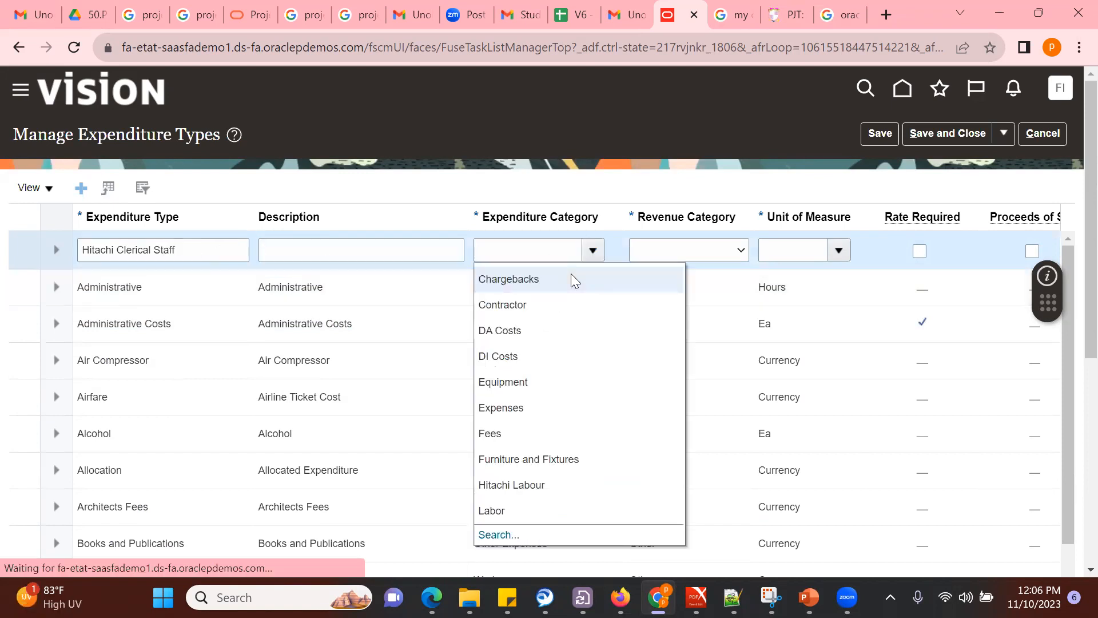
left_click(508, 485)
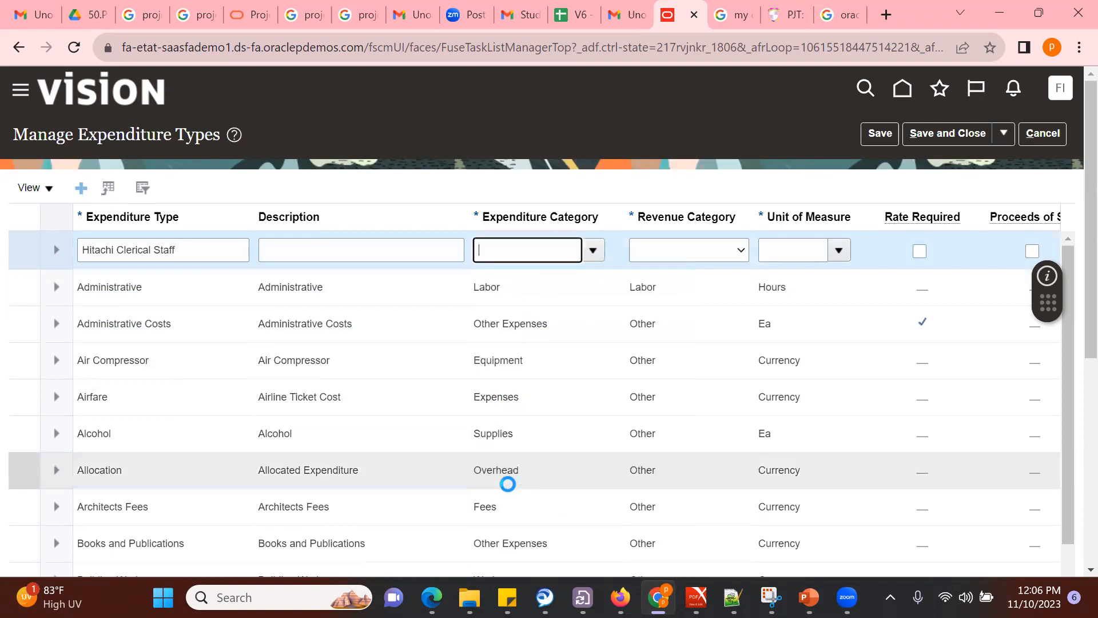
left_click(735, 251)
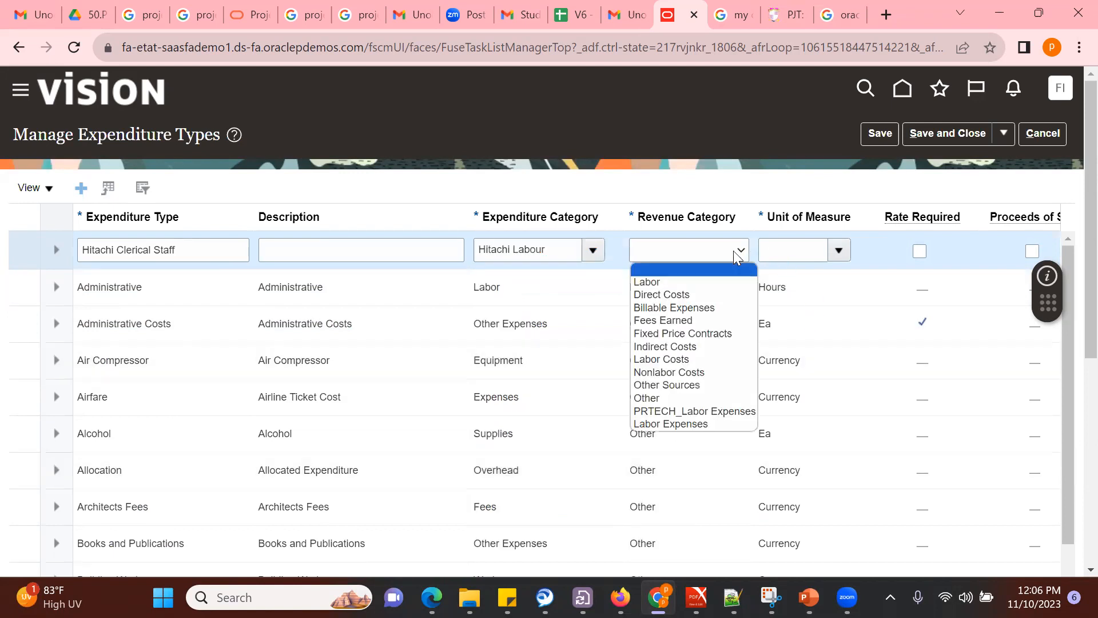
left_click(713, 282)
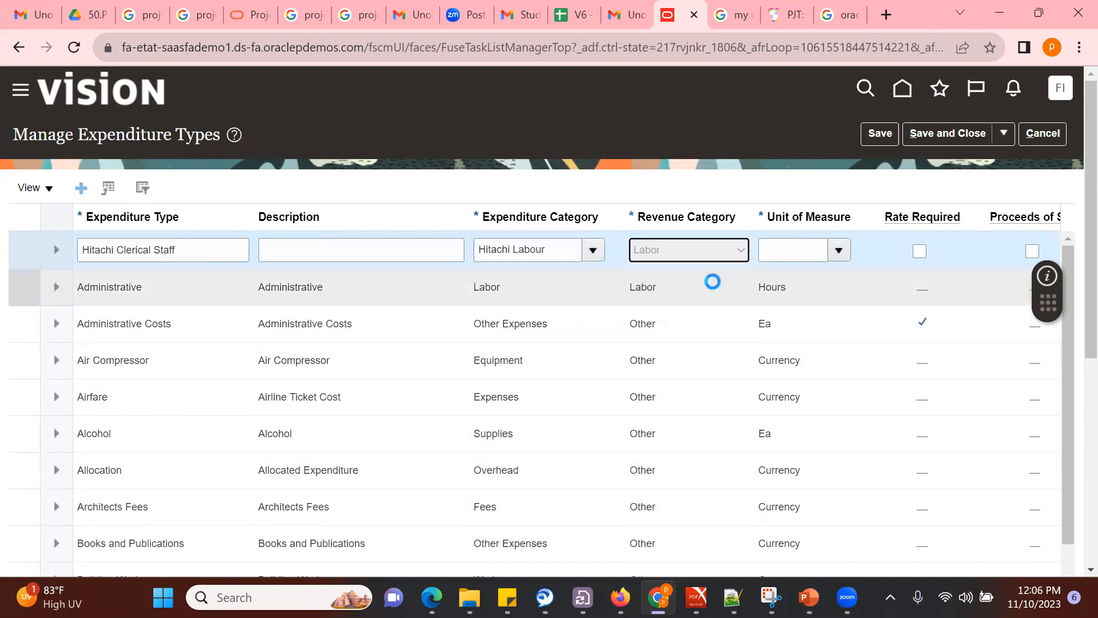
left_click(843, 249)
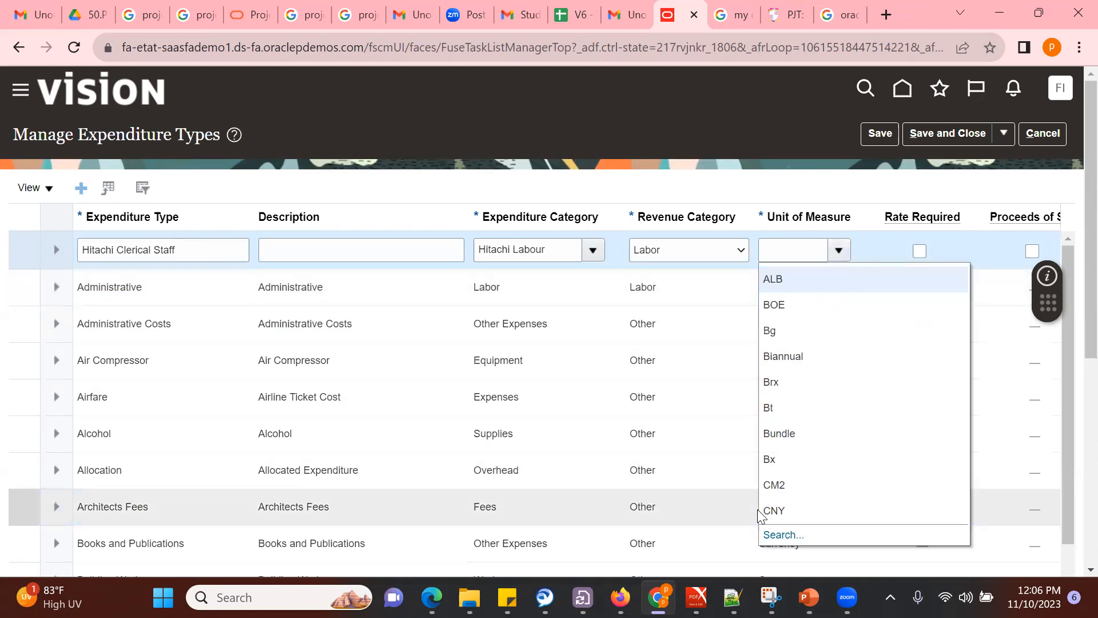
left_click(776, 260)
type("Hour")
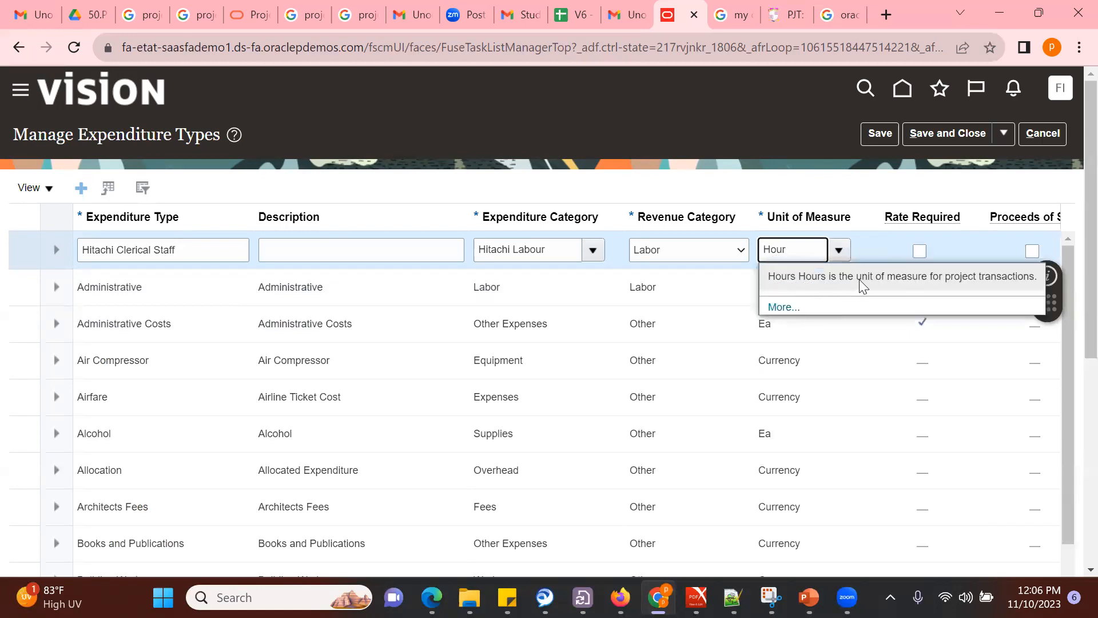
double_click(860, 279)
Step: Examine the Administrative expenditure type's dates and its Overtime and Straight Time expenditure type classes
scroll(1002, 547, "down", 1)
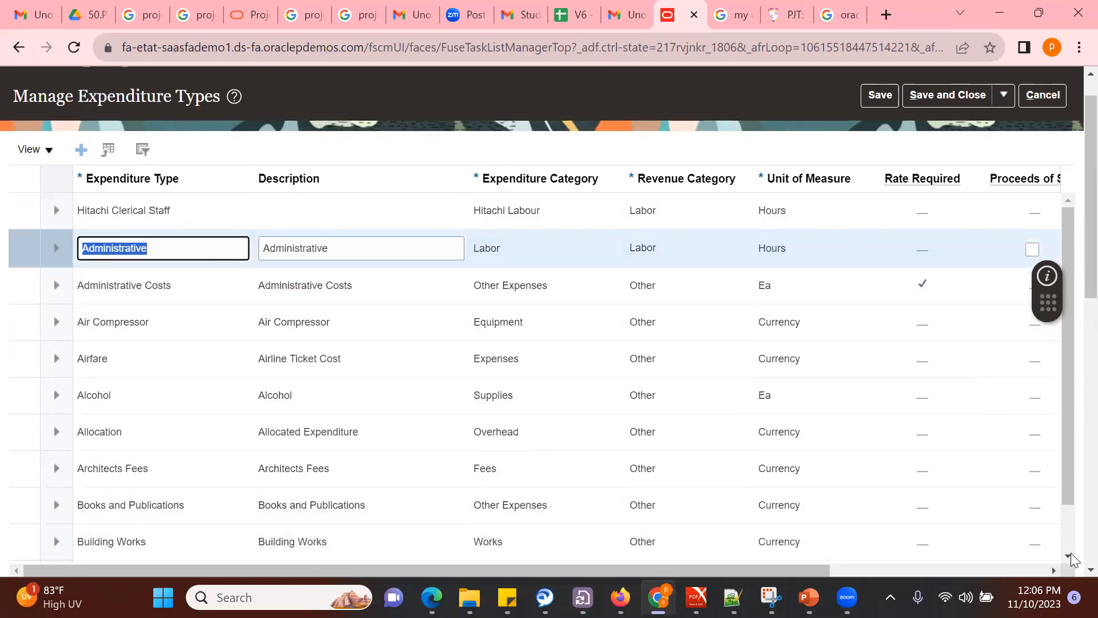
left_click(1054, 571)
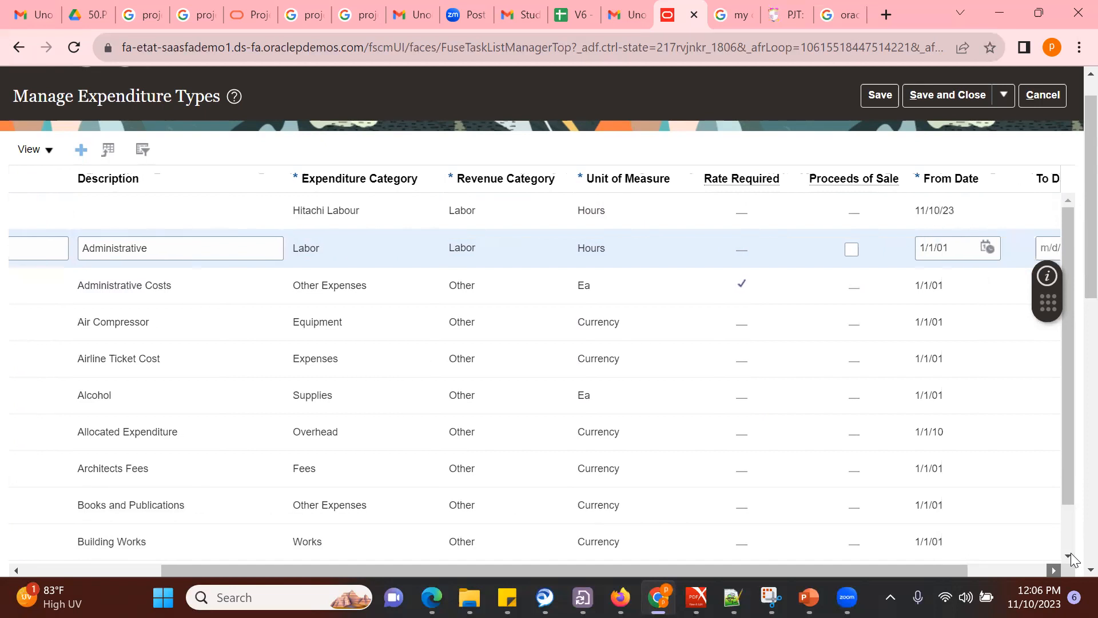
scroll(1071, 548, "down", 8)
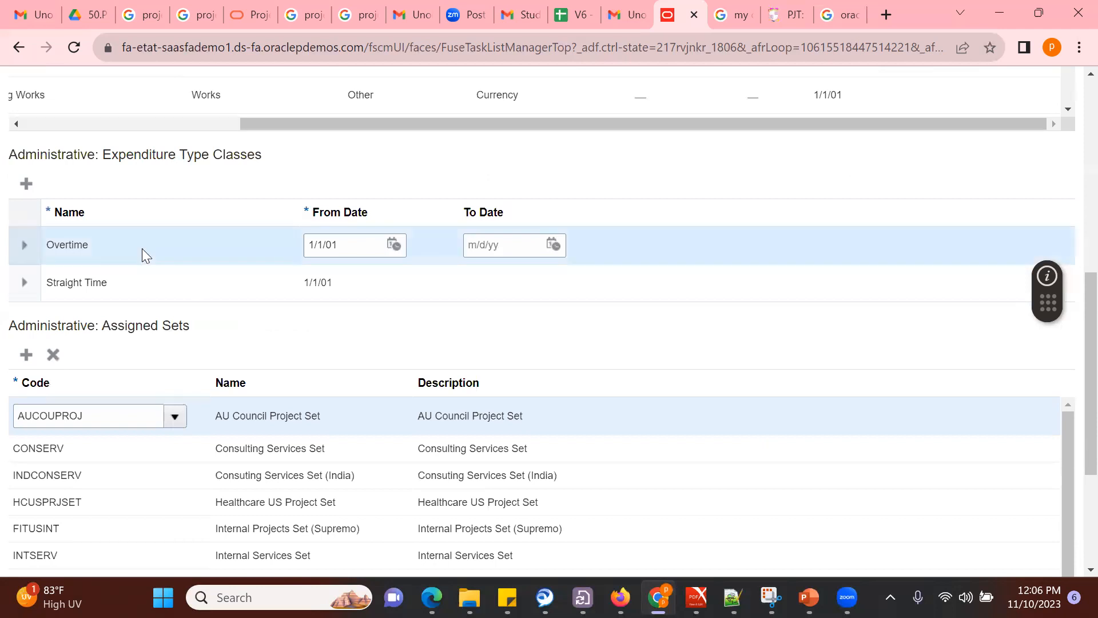
left_click(144, 283)
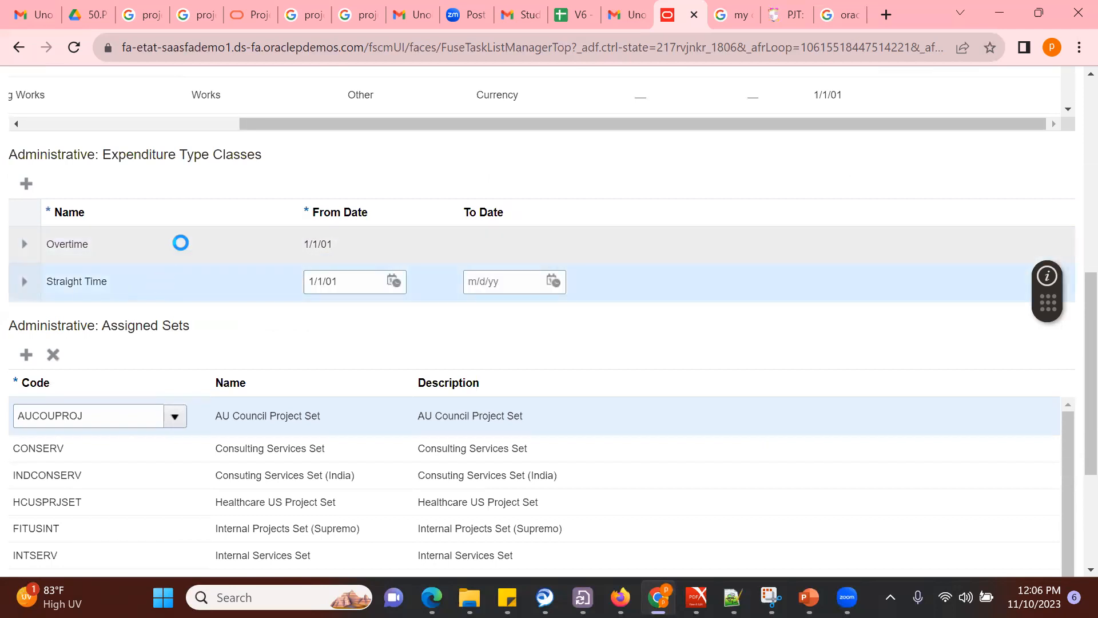
left_click(177, 238)
left_click(174, 234)
left_click(166, 290)
left_click(181, 253)
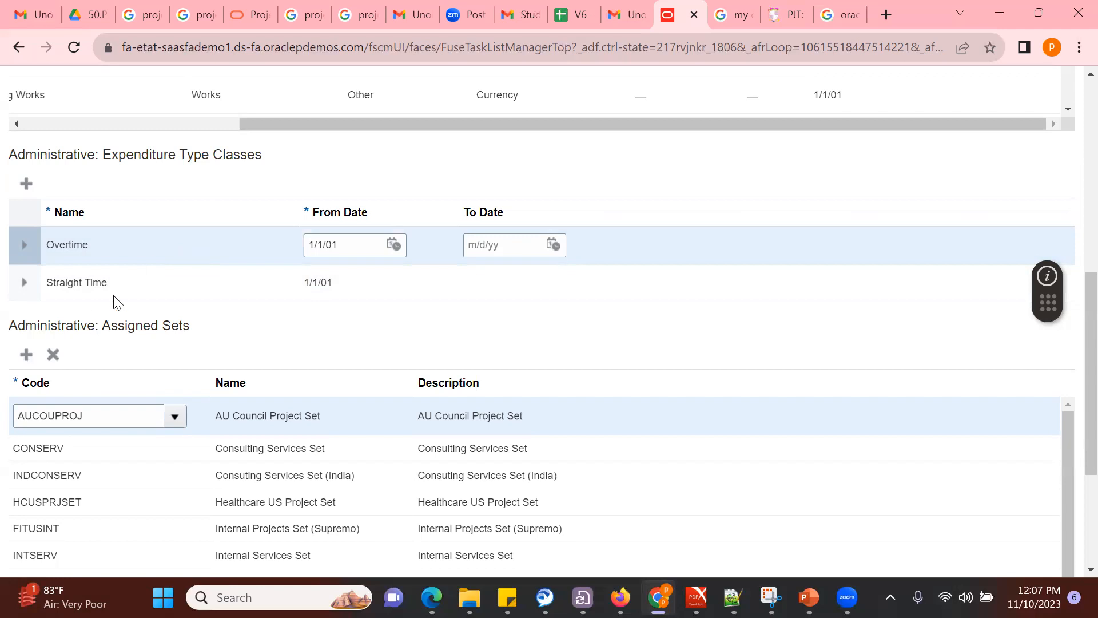
left_click(117, 286)
left_click(172, 256)
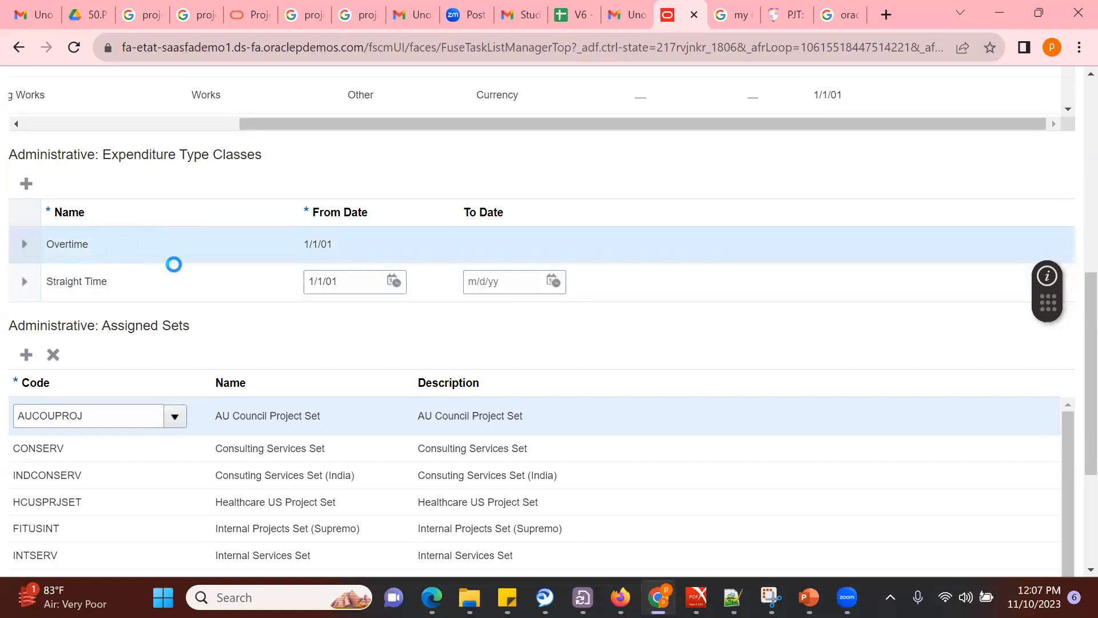
left_click(149, 297)
left_click(175, 255)
left_click(157, 288)
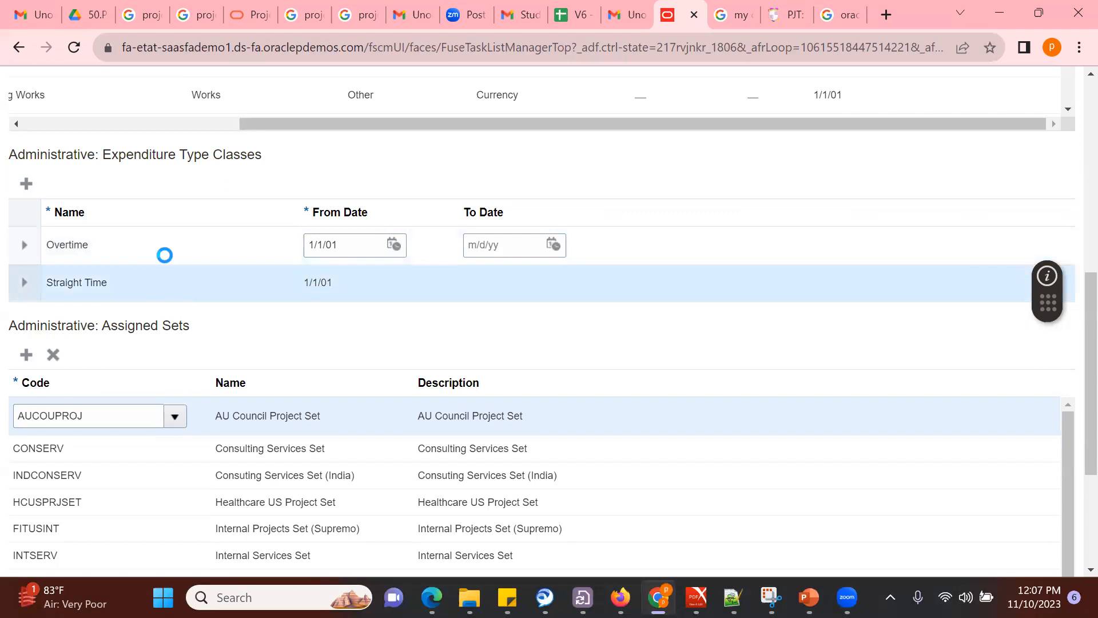
left_click(166, 250)
left_click(169, 279)
left_click(178, 246)
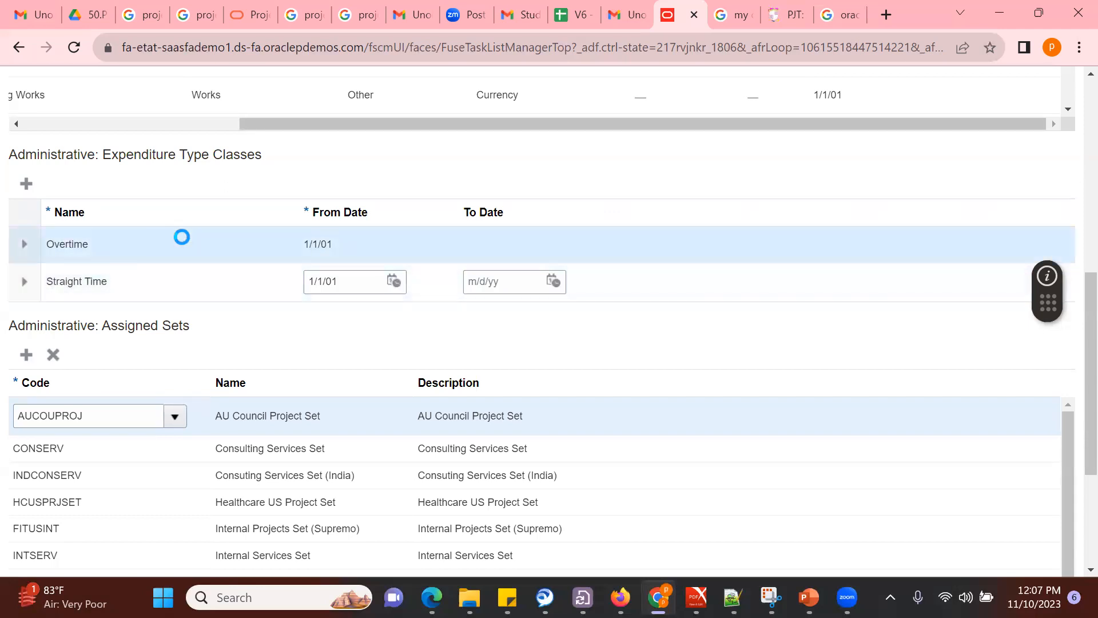
left_click(181, 271)
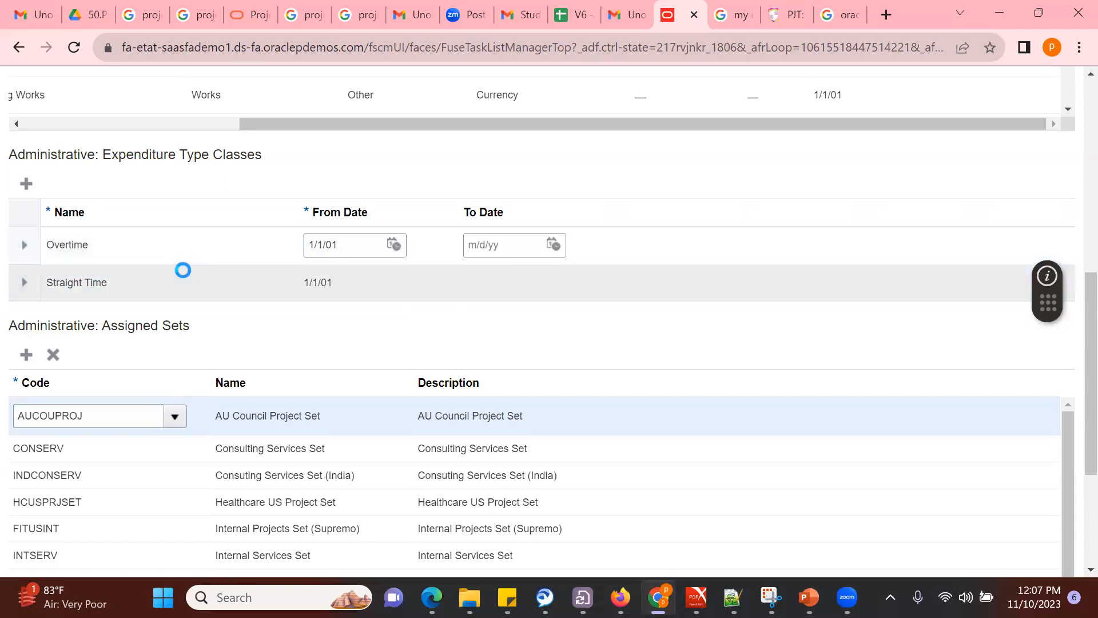
Step: Review the Administrative type's assigned sets and tax classification codes, and return to its Overtime class
left_click(385, 455)
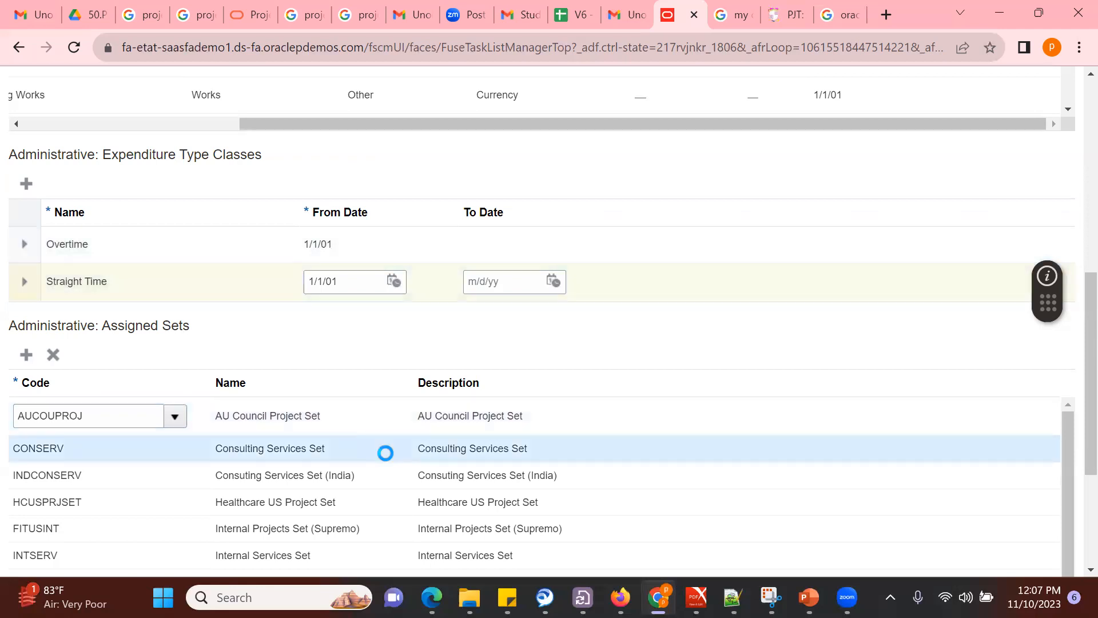
scroll(458, 475, "down", 2)
left_click(523, 504)
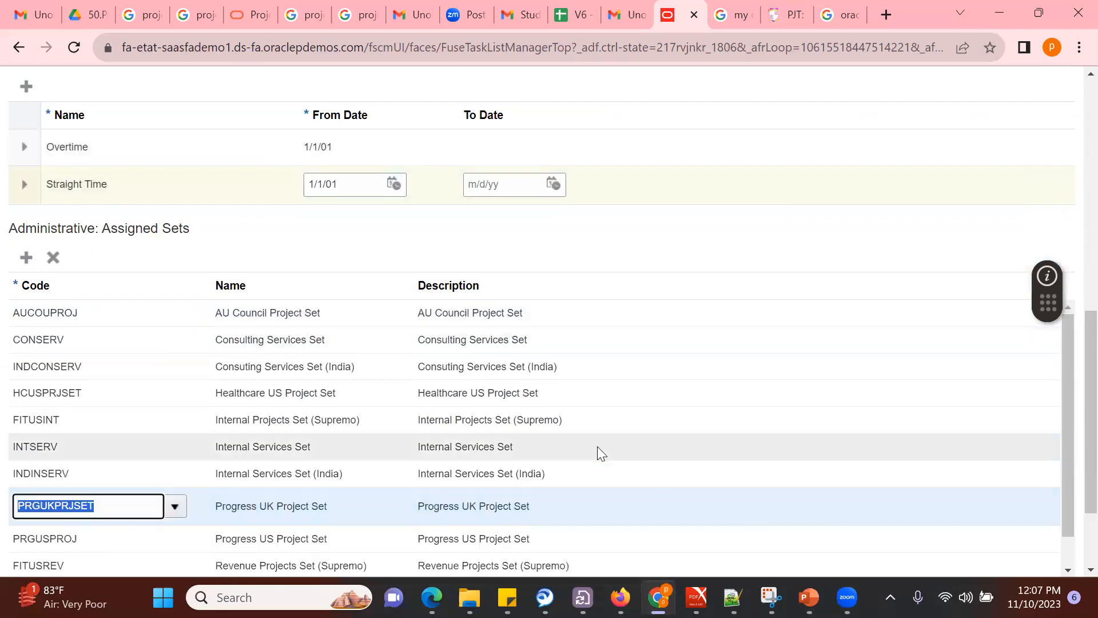
left_click(448, 359)
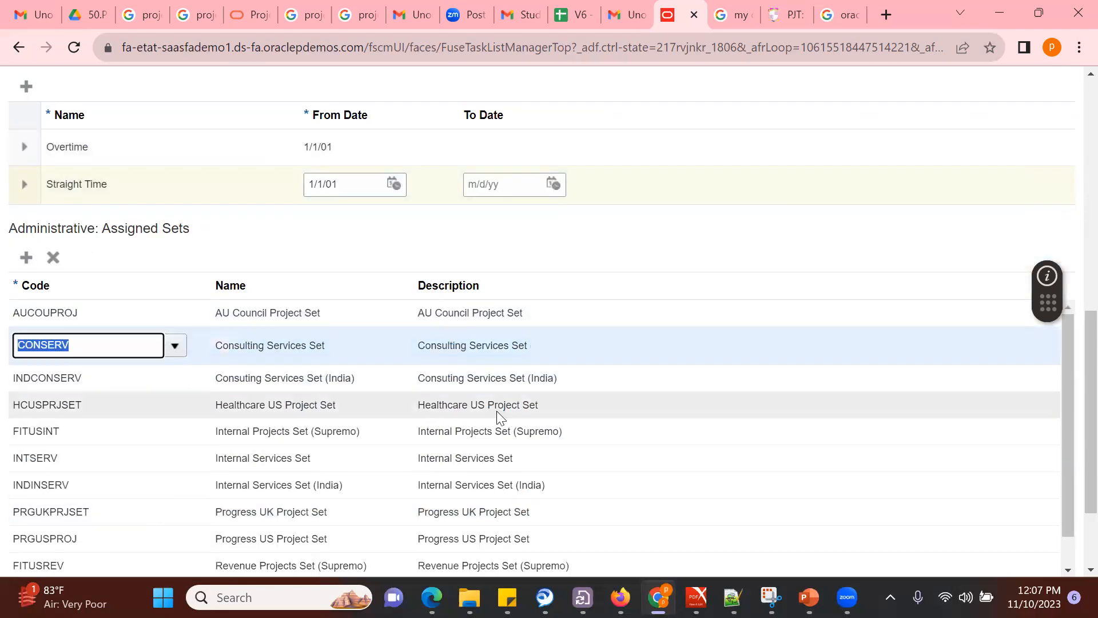
left_click(496, 409)
left_click(578, 462)
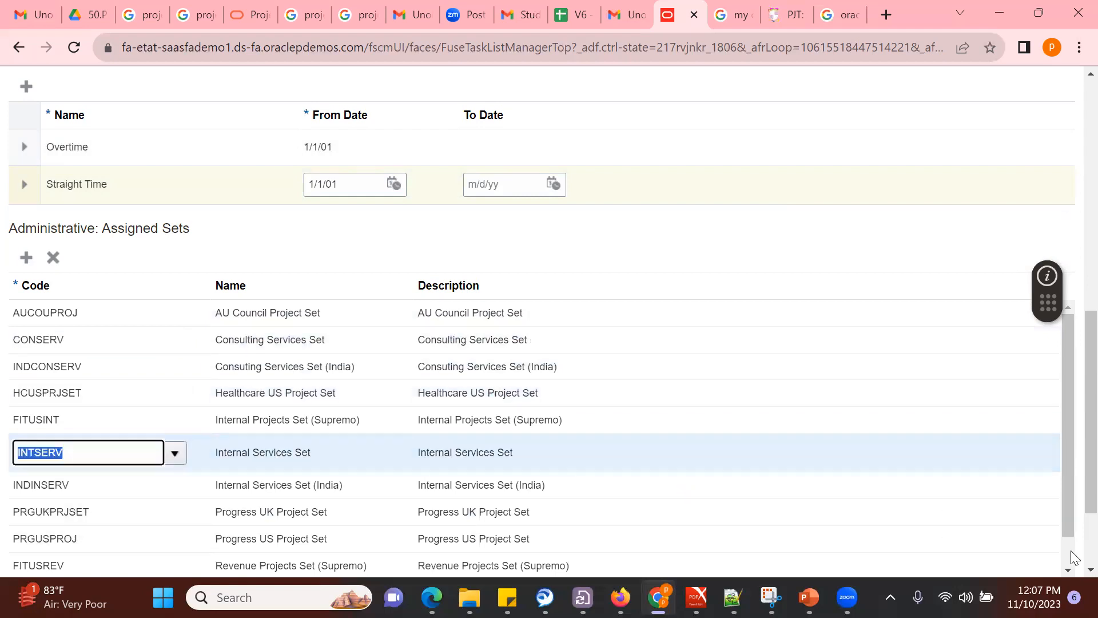
scroll(1073, 558, "down", 2)
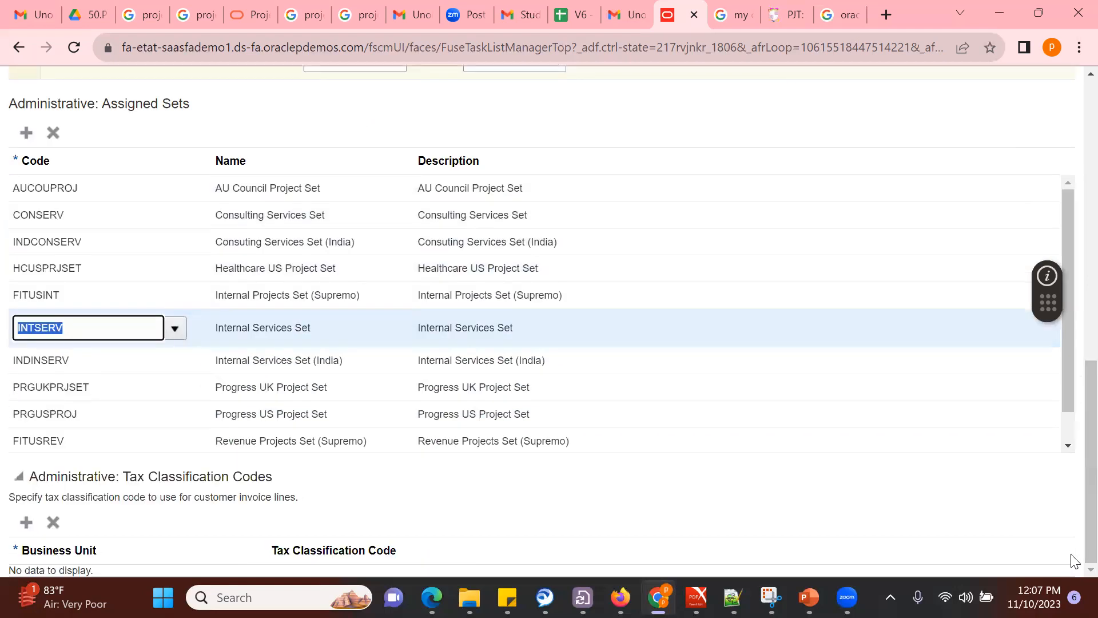
left_click(440, 392)
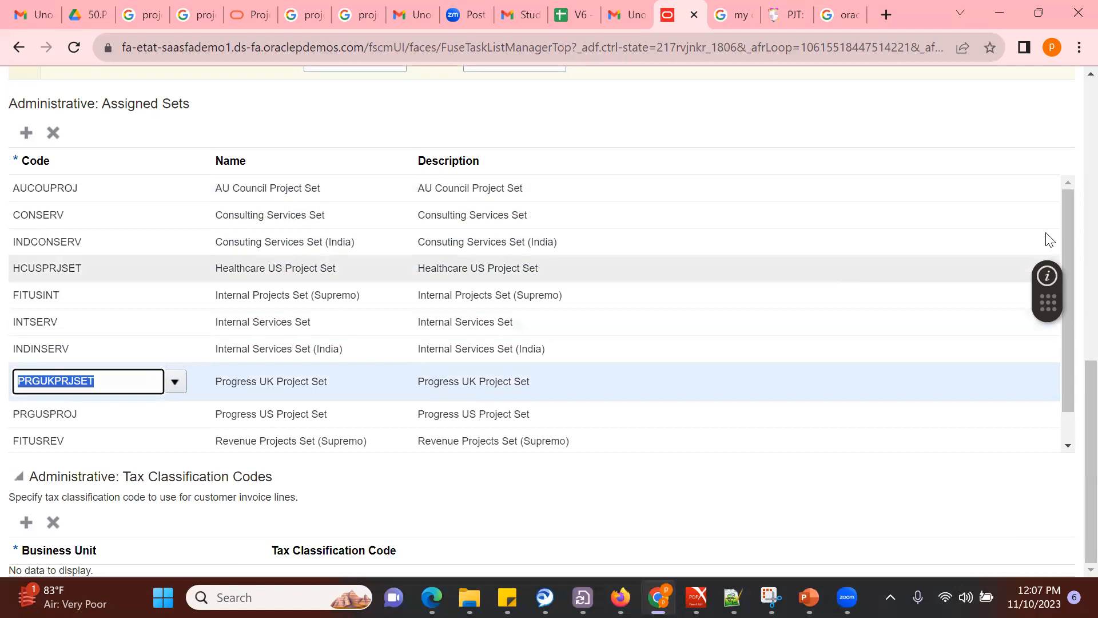
scroll(437, 184, "up", 3)
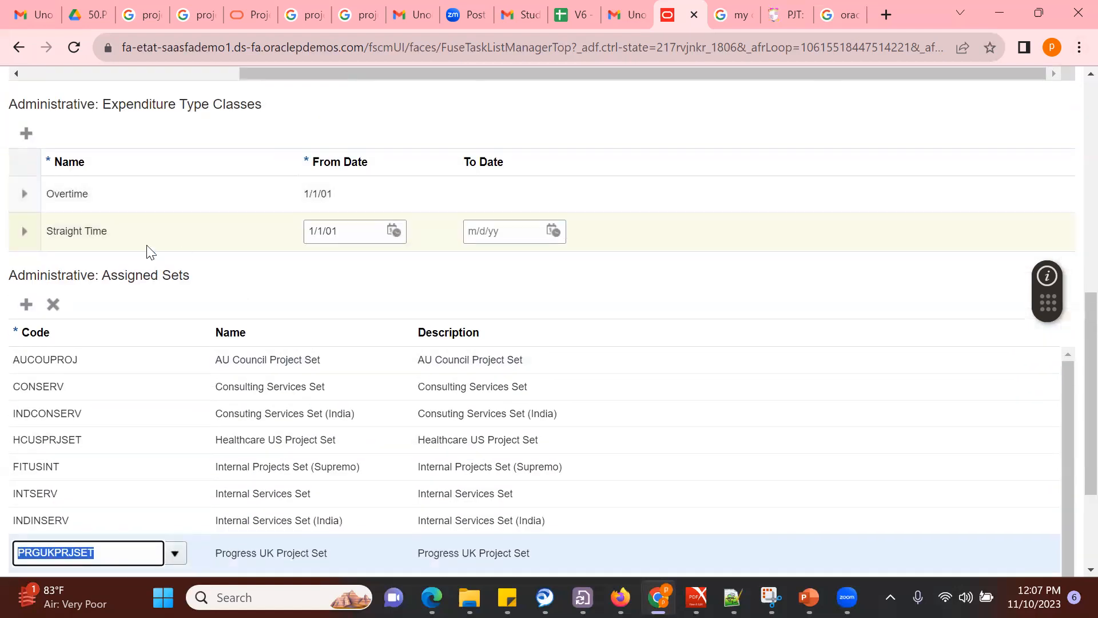
left_click(142, 195)
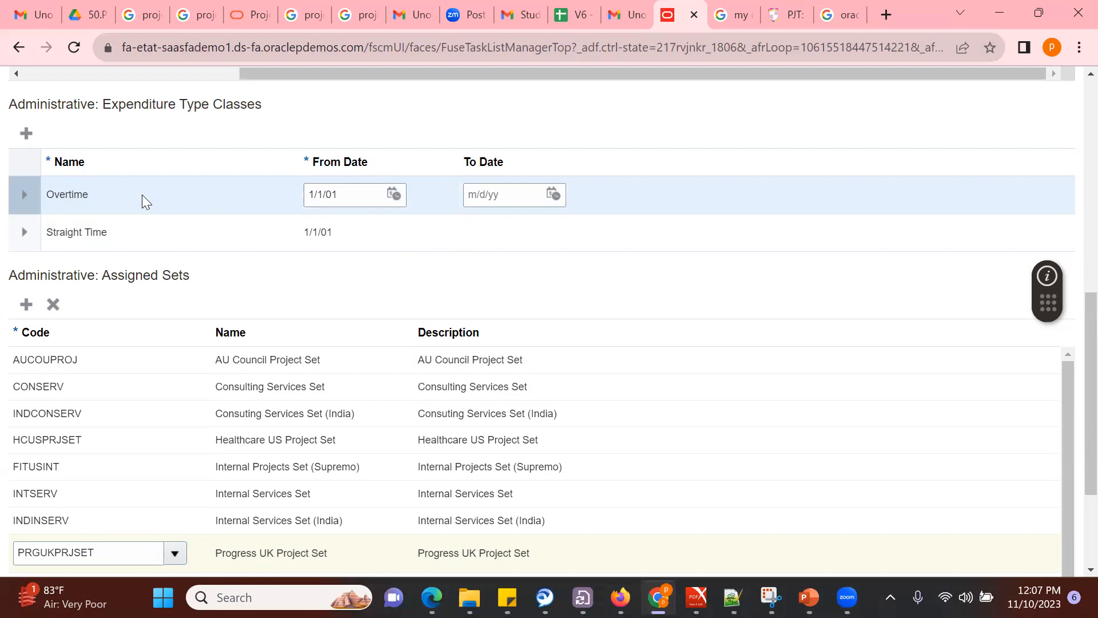
Step: Try to save and close the expenditure types with the new Hitachi Clerical Staff entry
scroll(1071, 177, "up", 8)
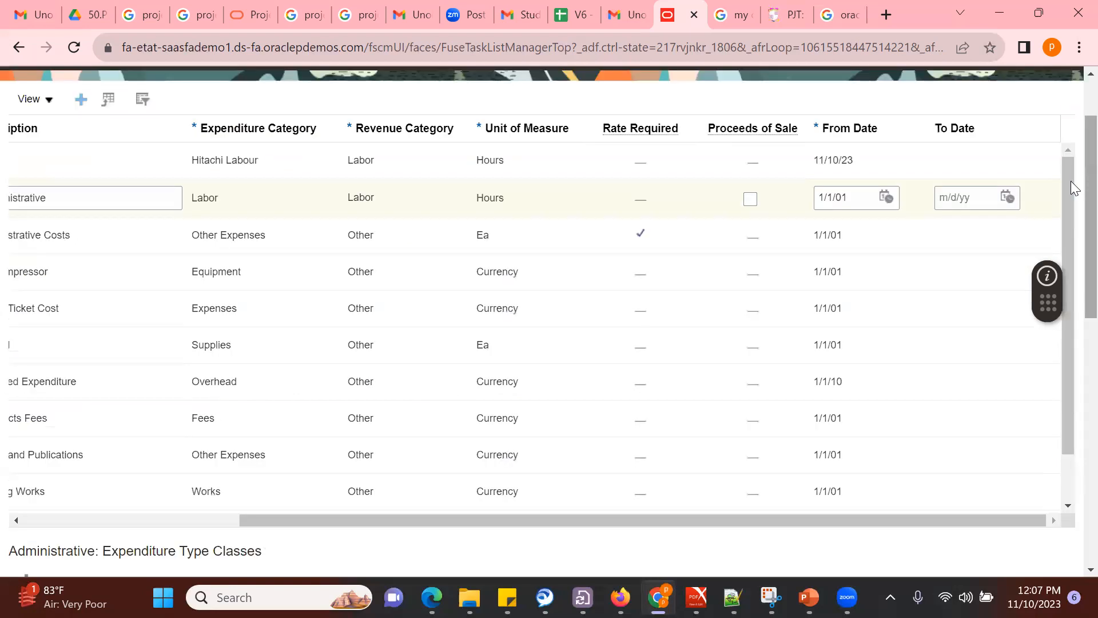
scroll(1075, 123, "up", 2)
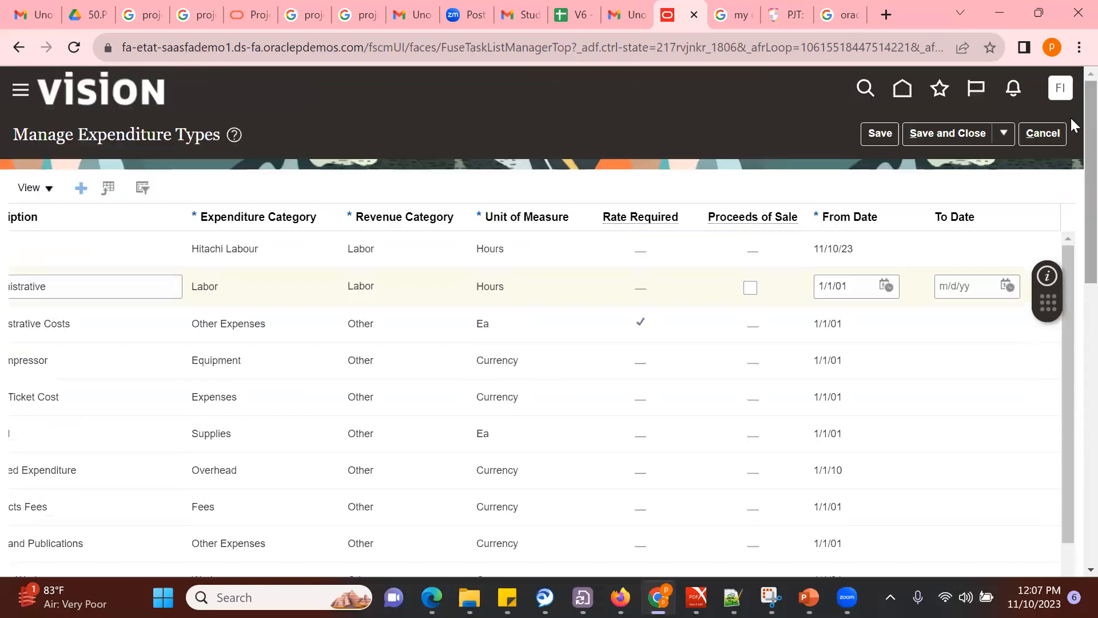
left_click(986, 131)
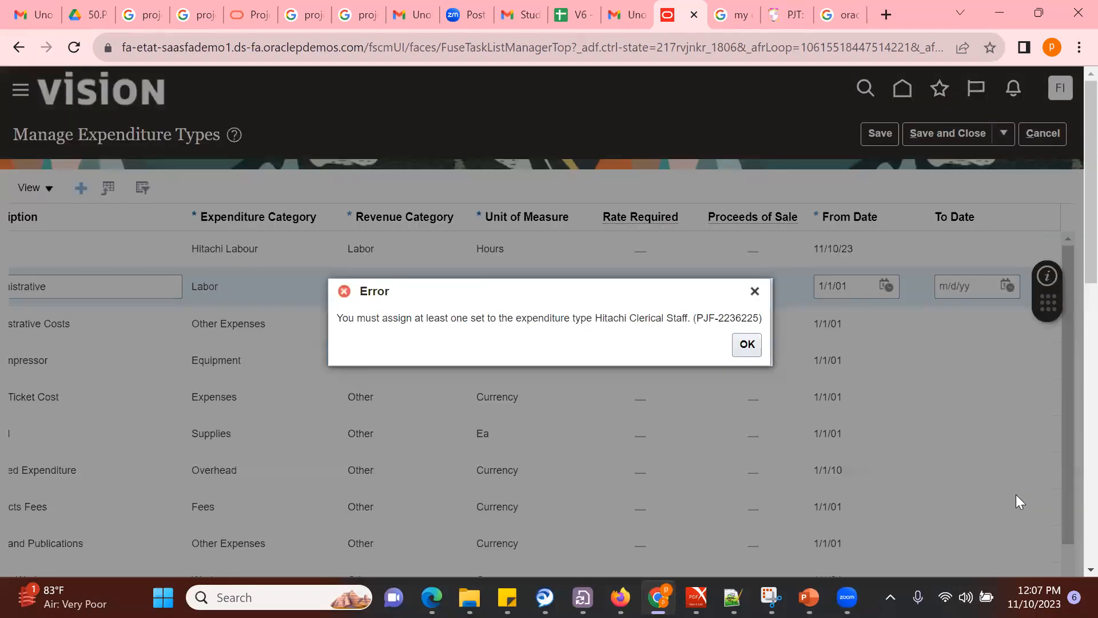
left_click(751, 348)
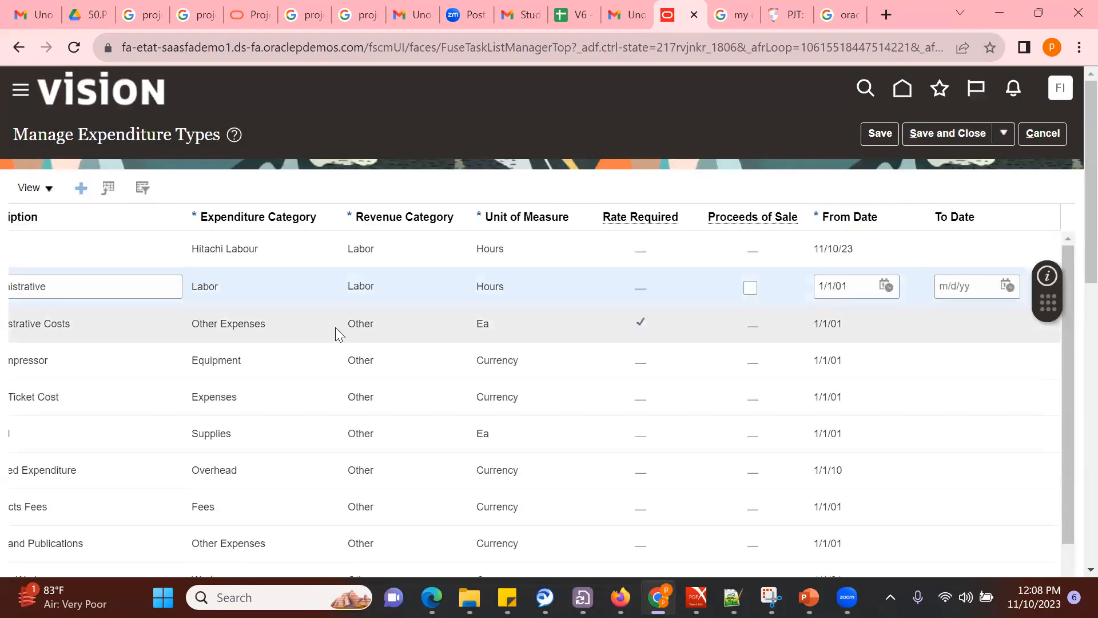
Step: Set the Hitachi Clerical Staff type's expenditure category to Labor and try to save and close
left_click(374, 244)
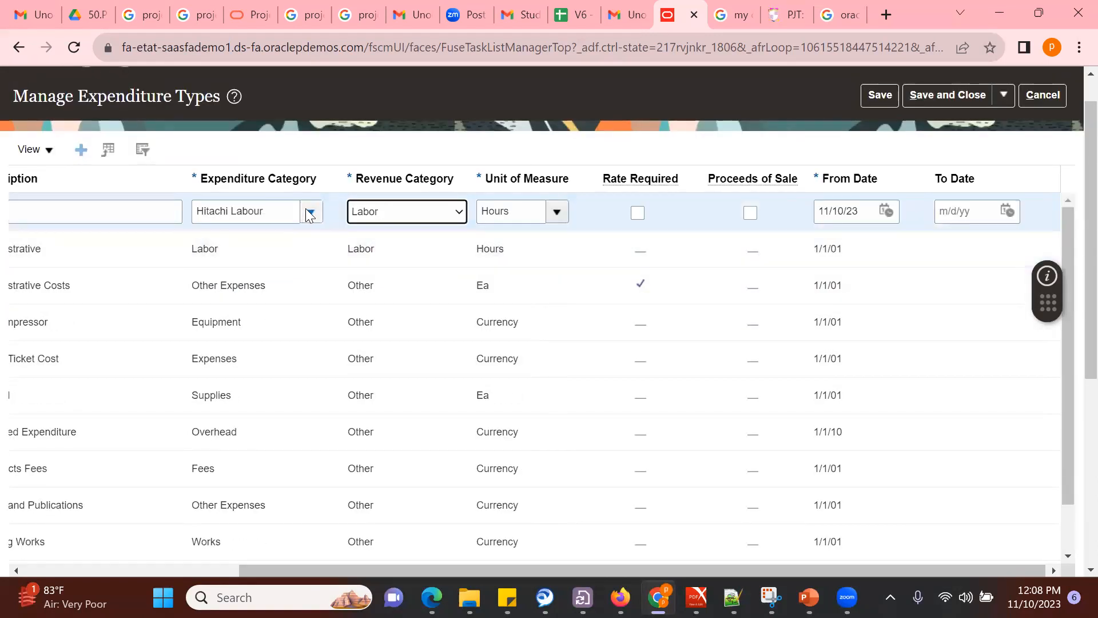
left_click(309, 214)
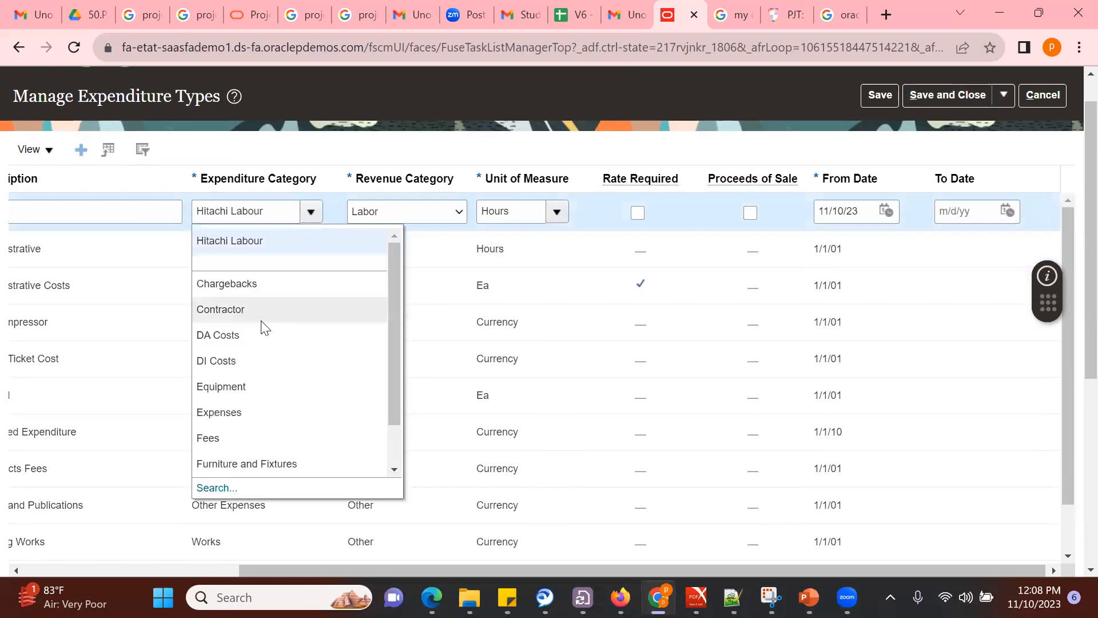
scroll(392, 453, "down", 1)
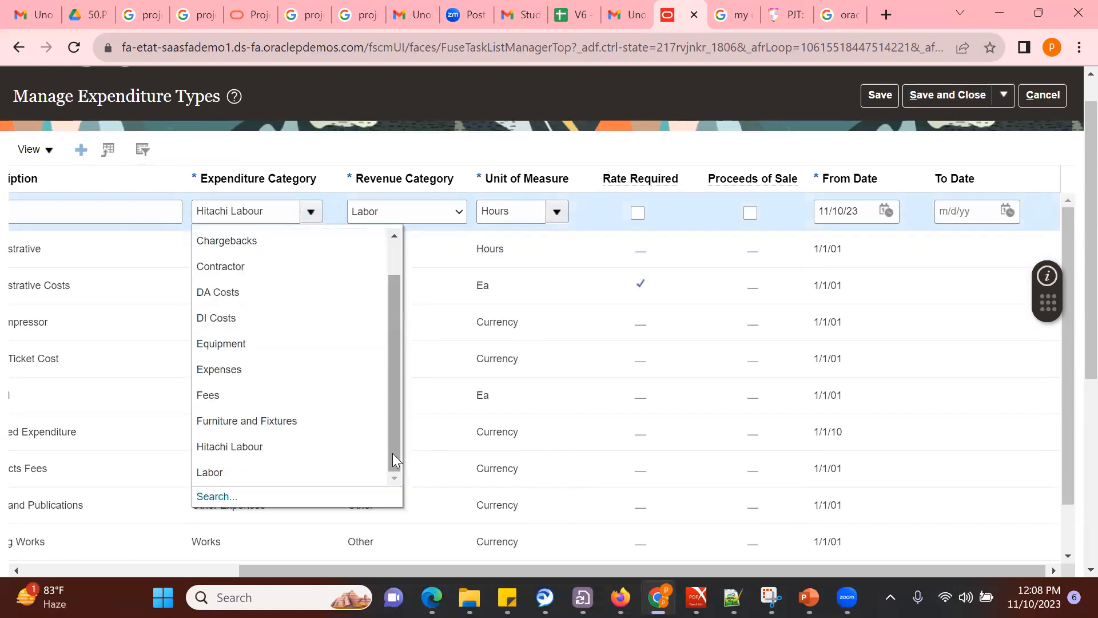
left_click(943, 96)
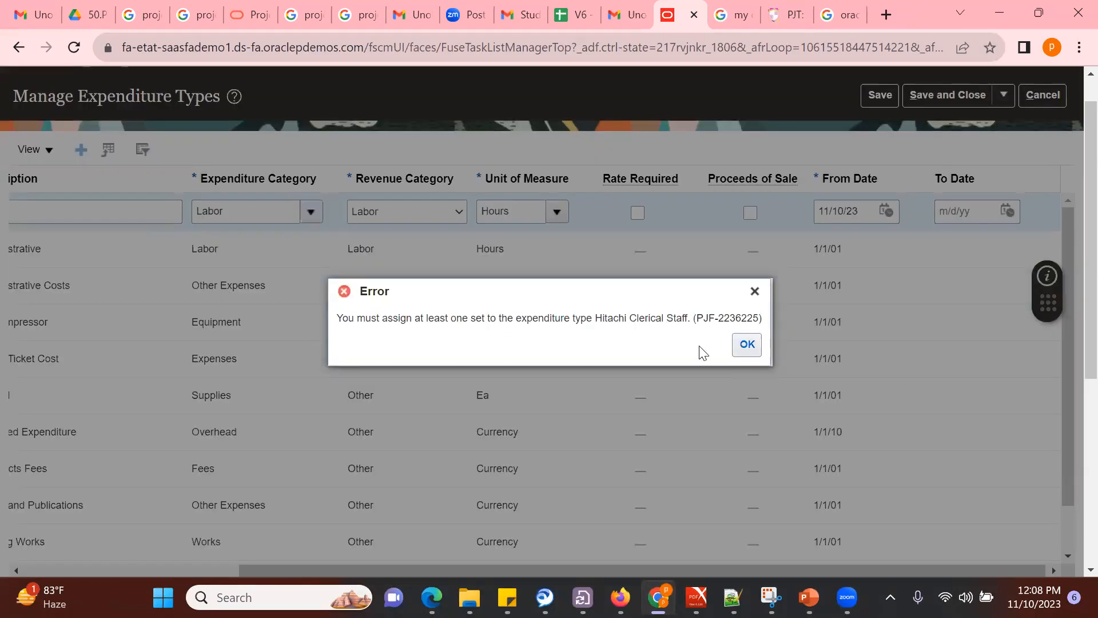
left_click(738, 345)
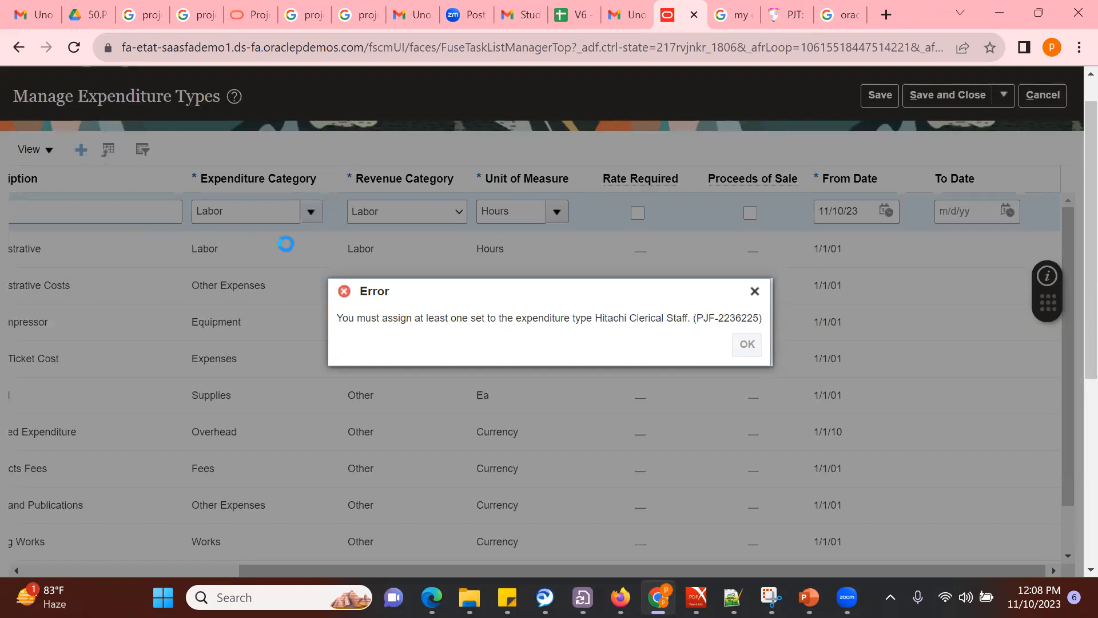
left_click(311, 211)
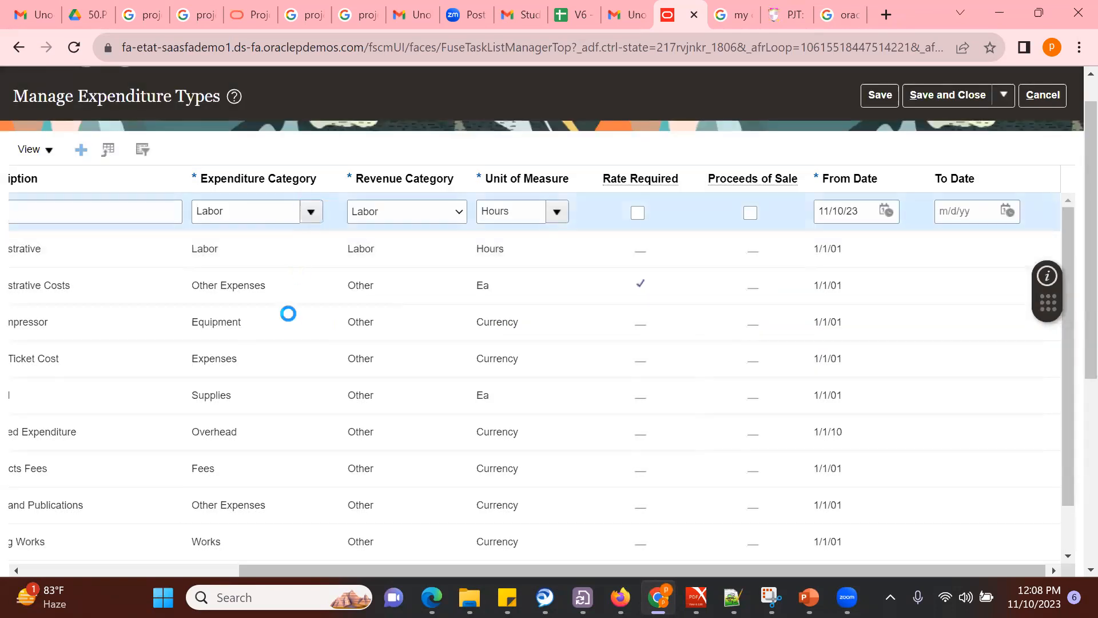
left_click(272, 274)
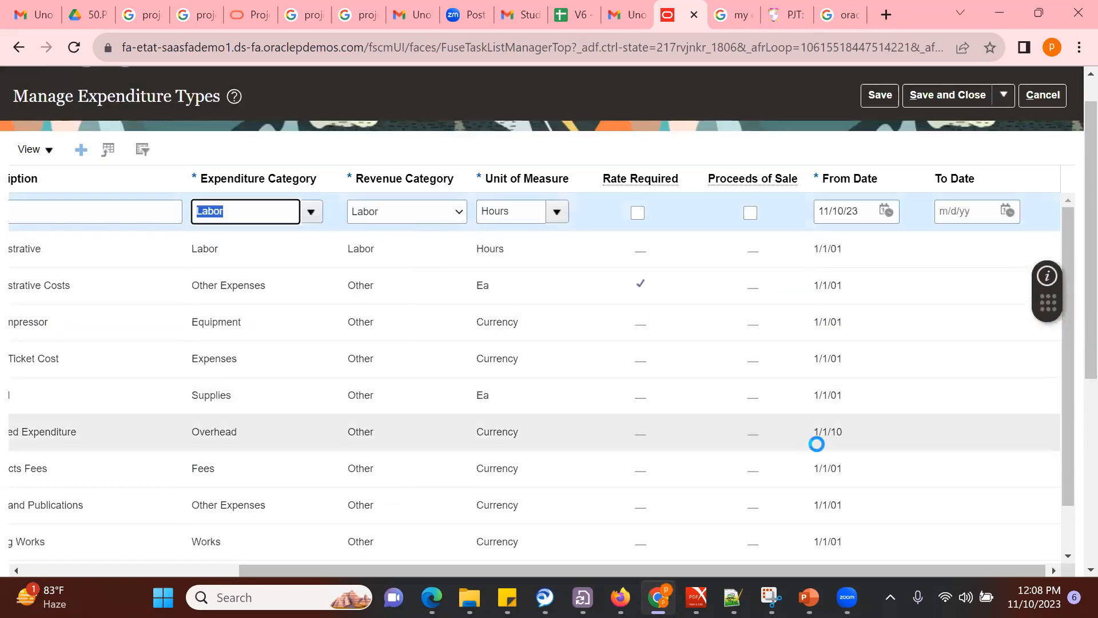
Step: Add Straight Time as an expenditure type class for Hitachi Clerical Staff
scroll(1071, 477, "down", 5)
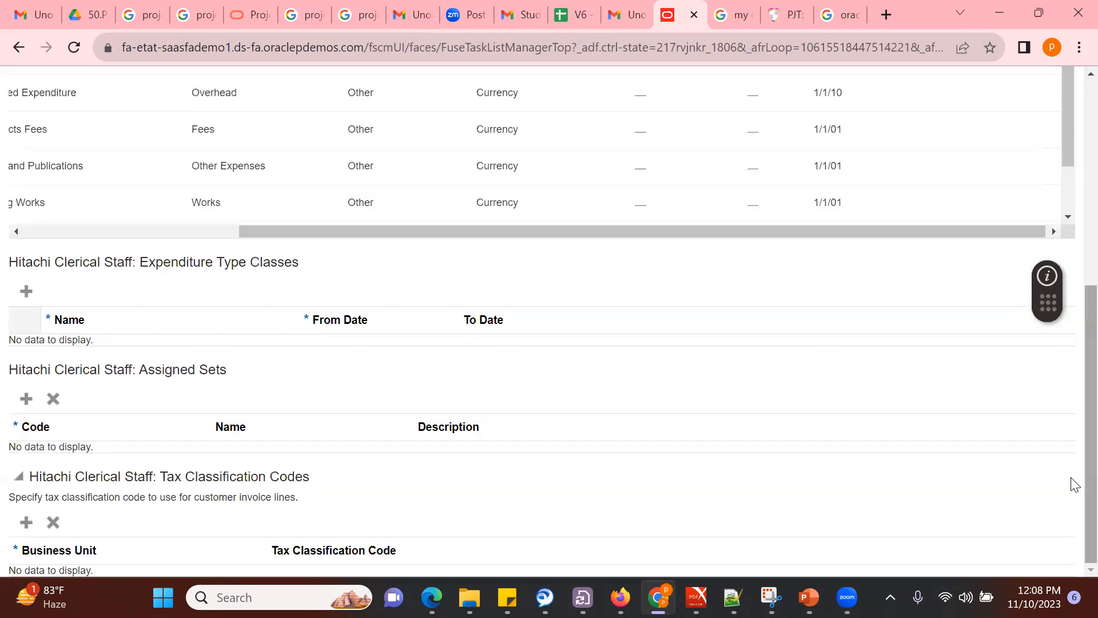
left_click(21, 293)
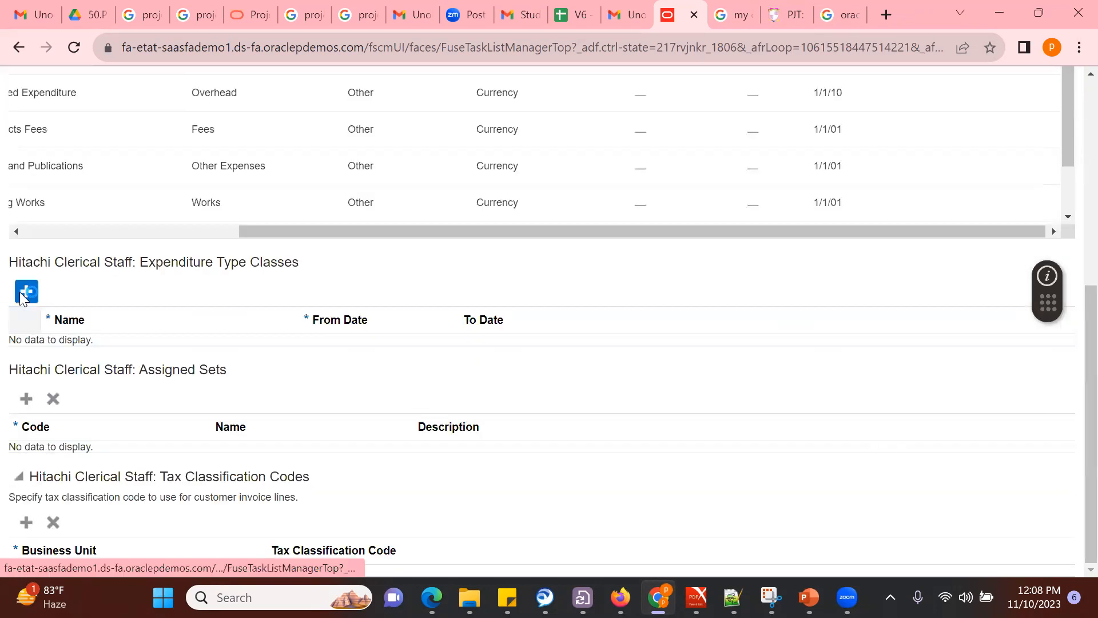
left_click(285, 353)
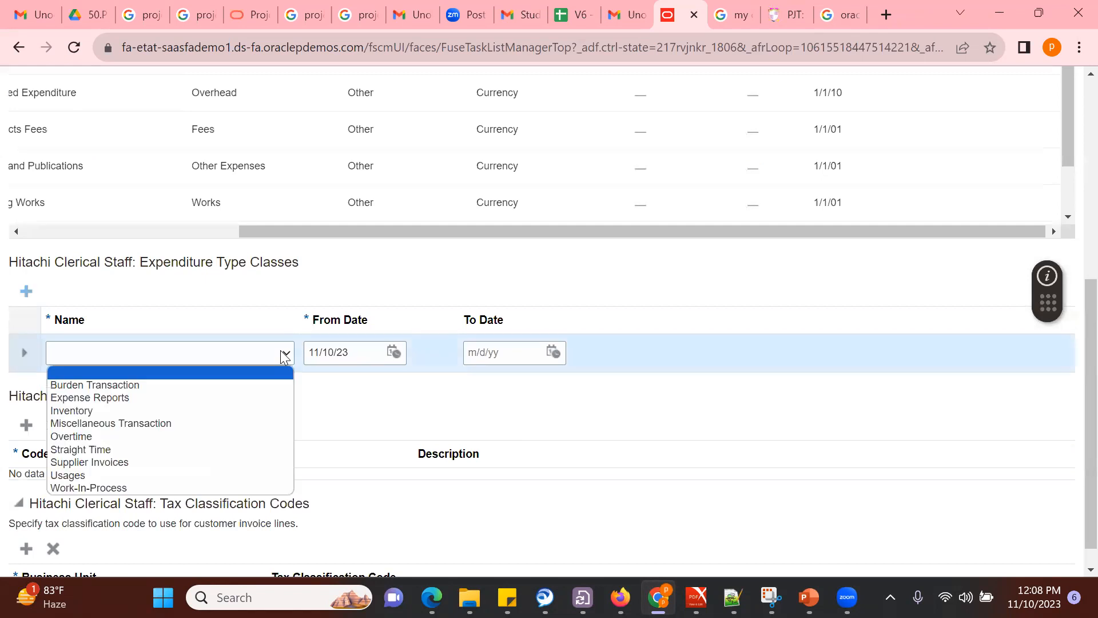
key("Down")
key("Down")
key("Down")
key("Down")
key("Down")
key("Down")
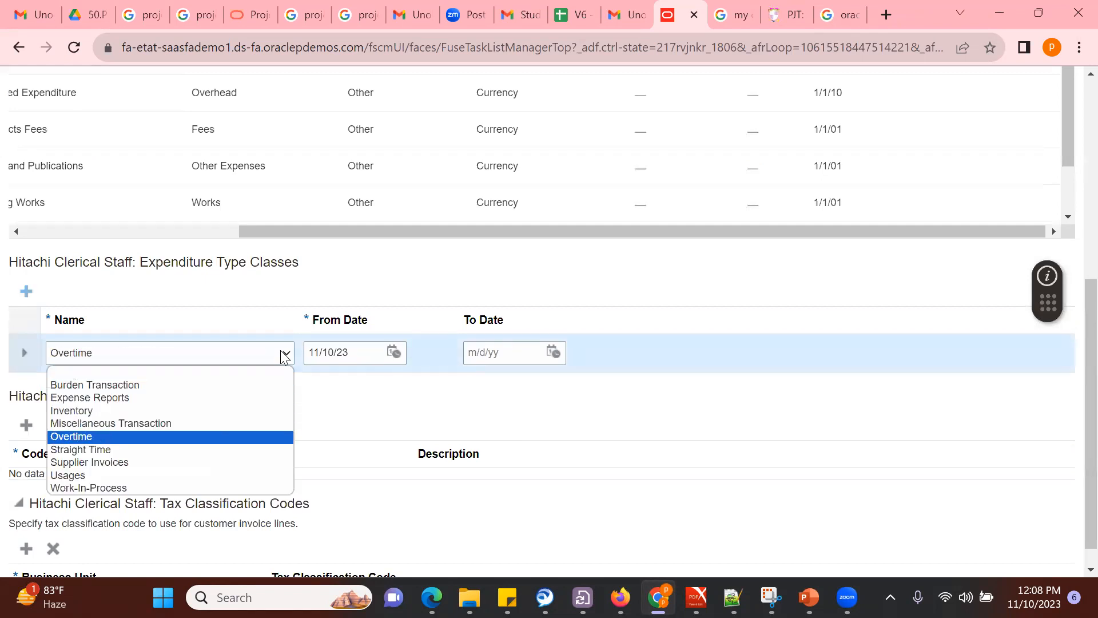
key("Return")
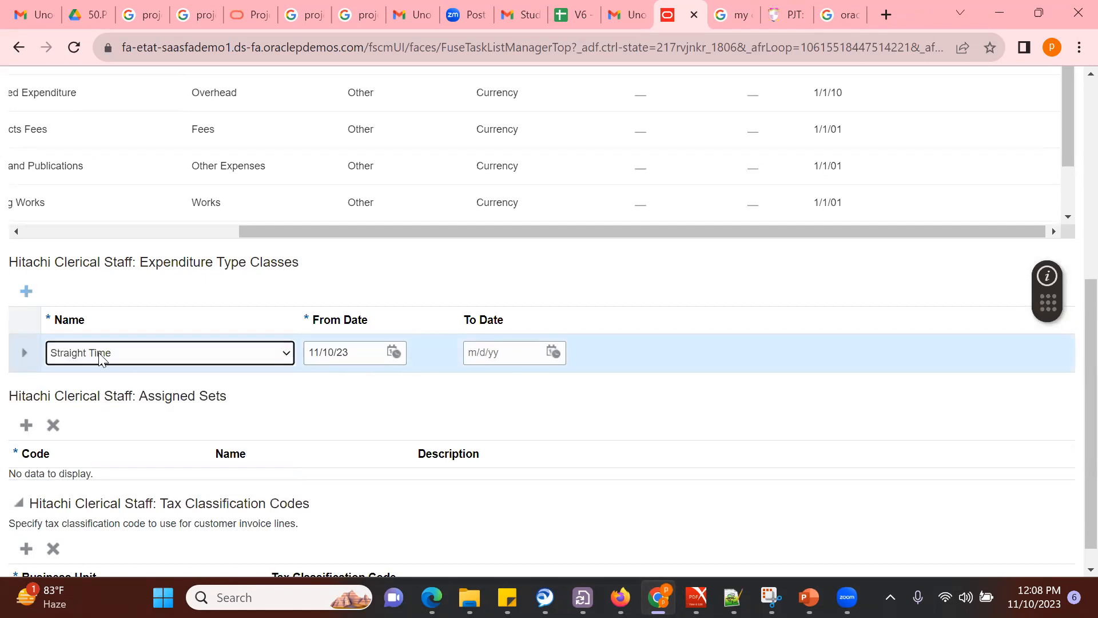
Step: Add Miscellaneous Transaction as a second expenditure type class for Hitachi Clerical Staff
left_click(23, 291)
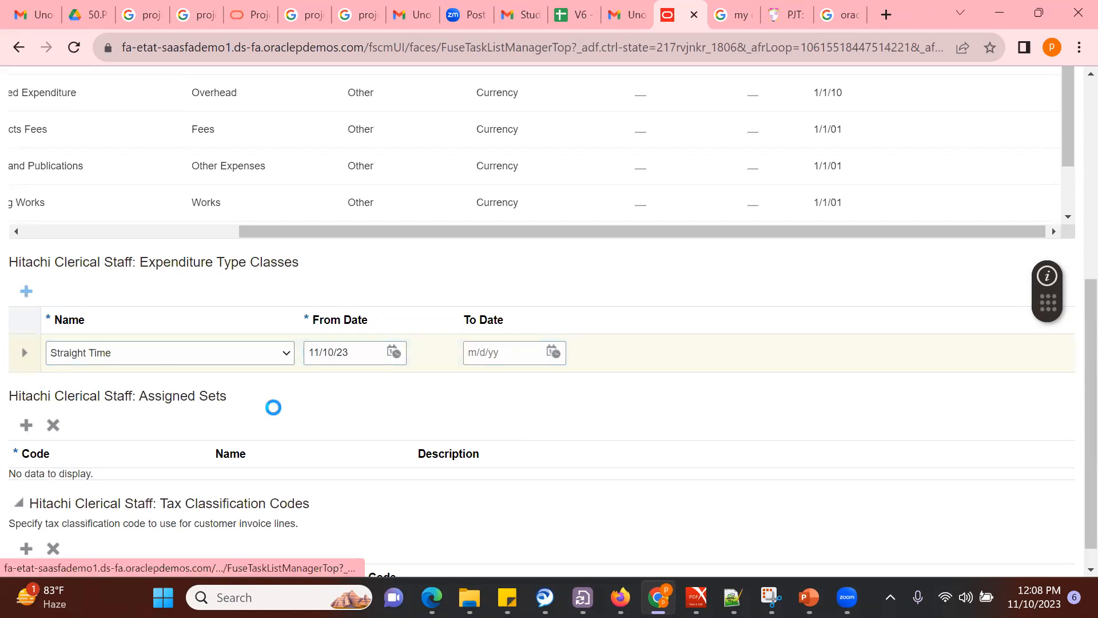
left_click(286, 351)
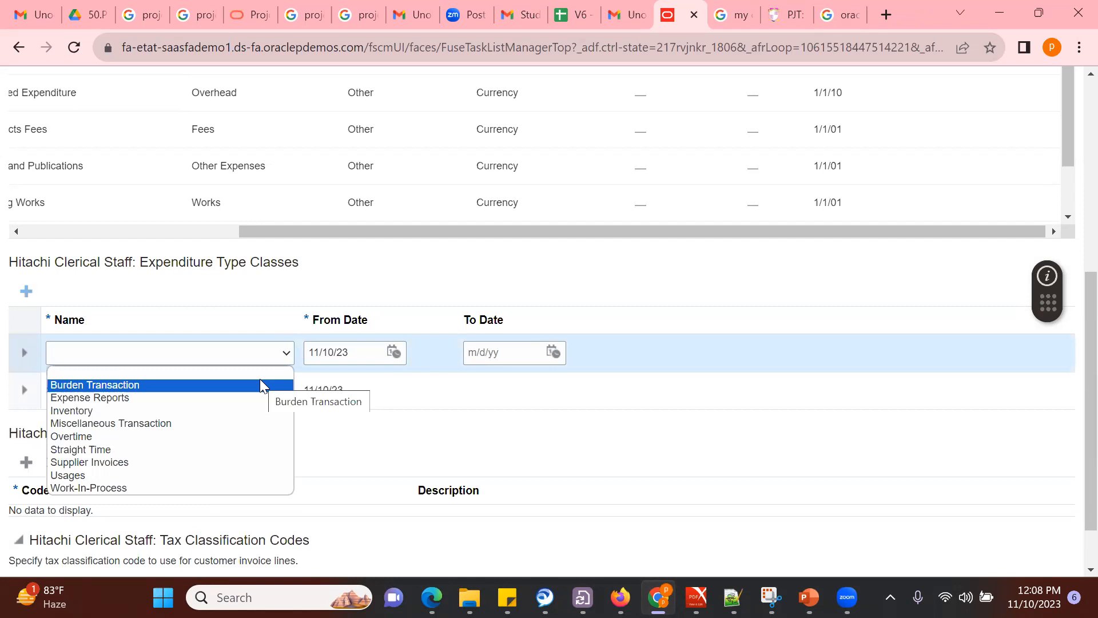
left_click(240, 423)
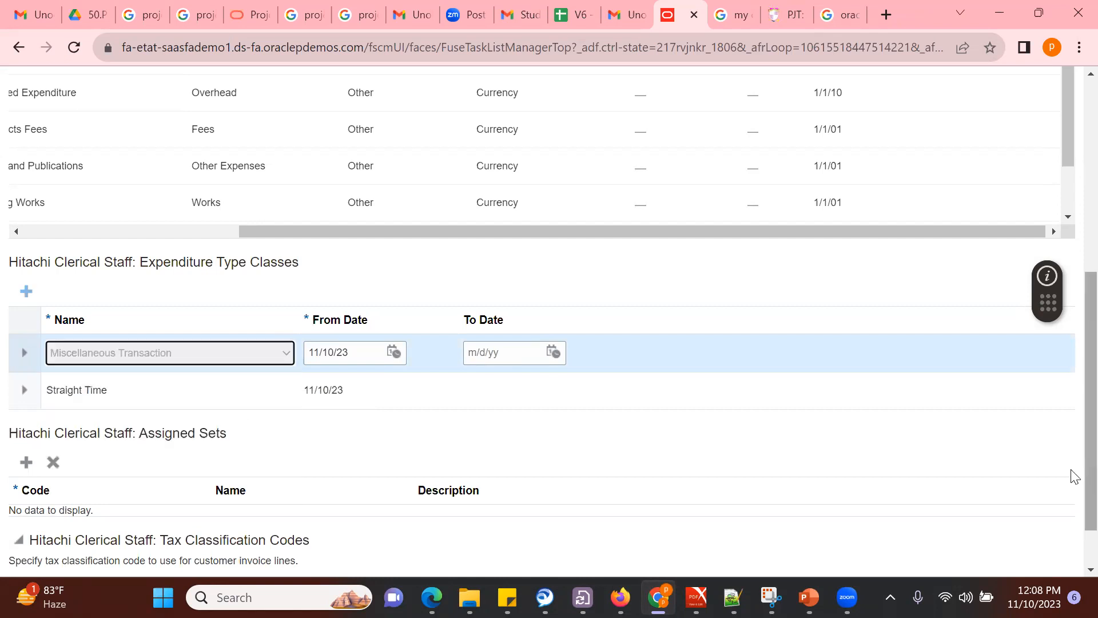
Step: Assign the COMMON set to Hitachi Clerical Staff, then save and close the expenditure types
scroll(1074, 563, "down", 1)
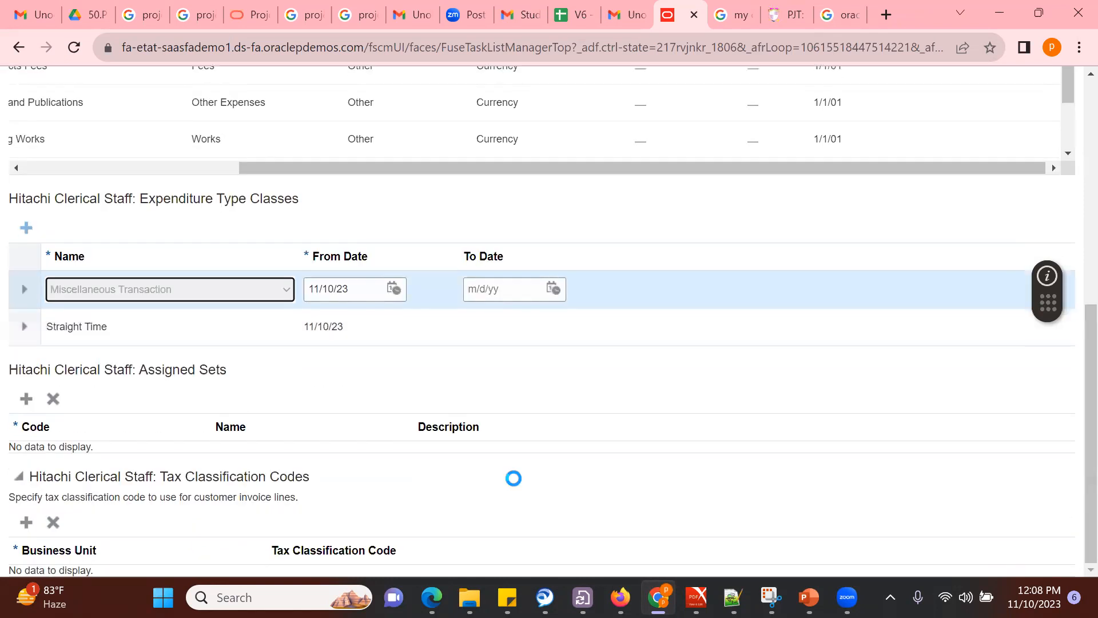
left_click(26, 399)
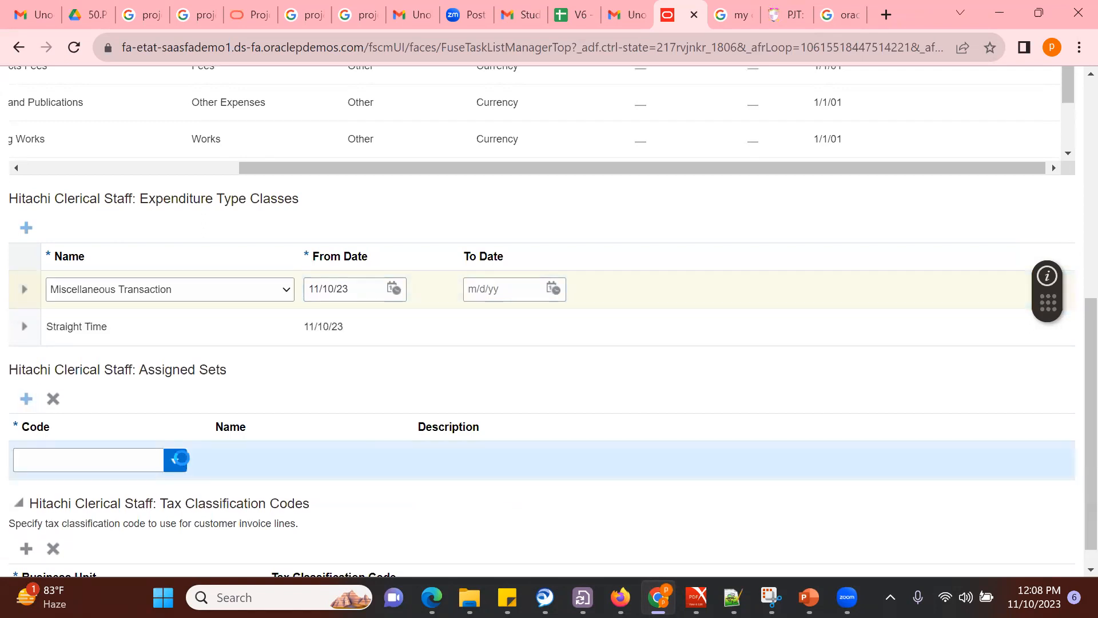
left_click(116, 460)
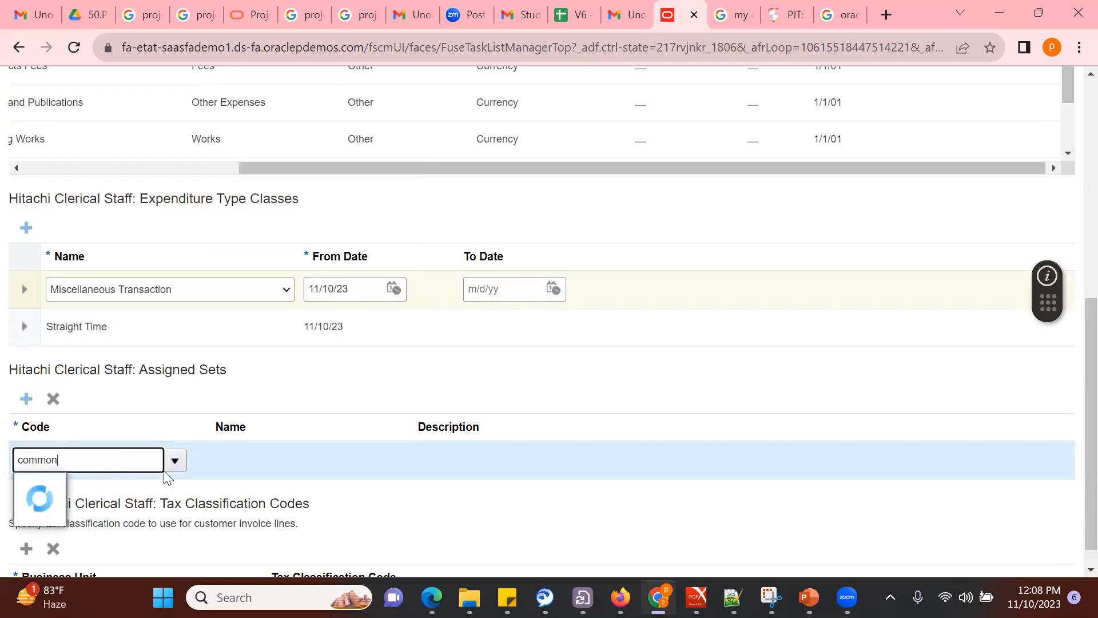
left_click(88, 486)
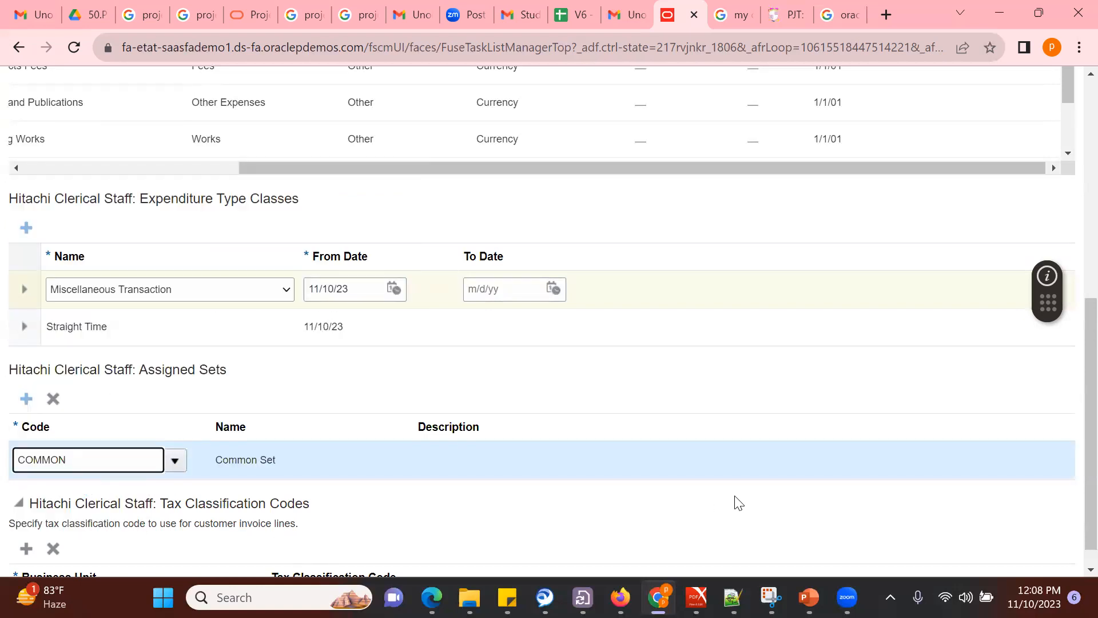
scroll(1072, 200, "up", 8)
left_click(950, 130)
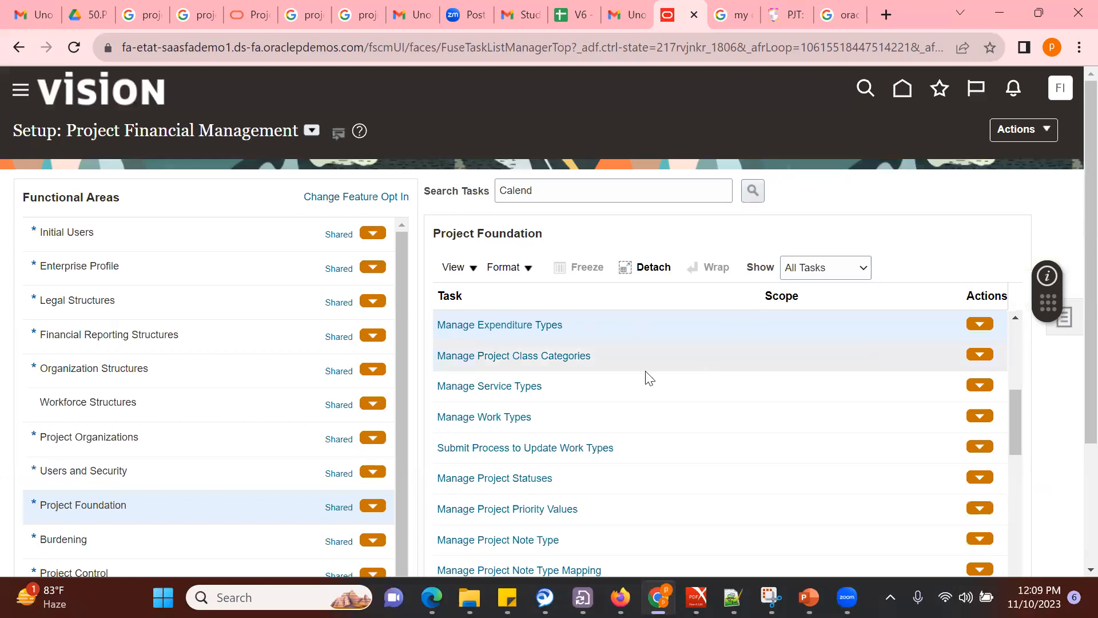
Step: Switch to the Project Foundation presentation in PowerPoint and view slide 9 on revenue categories
left_click(1015, 318)
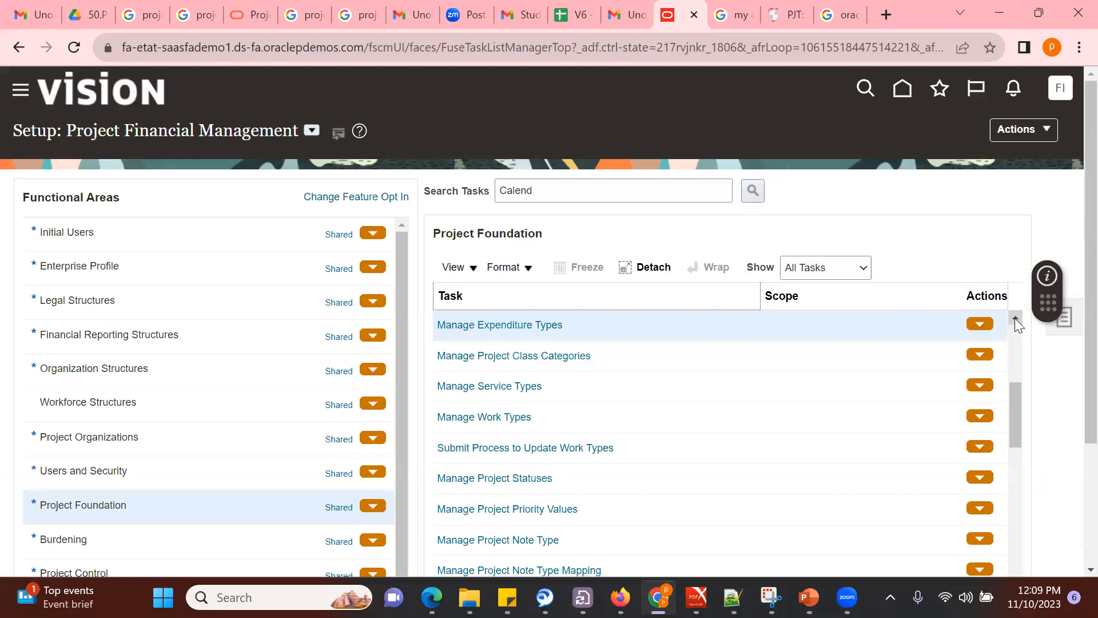
left_click(809, 597)
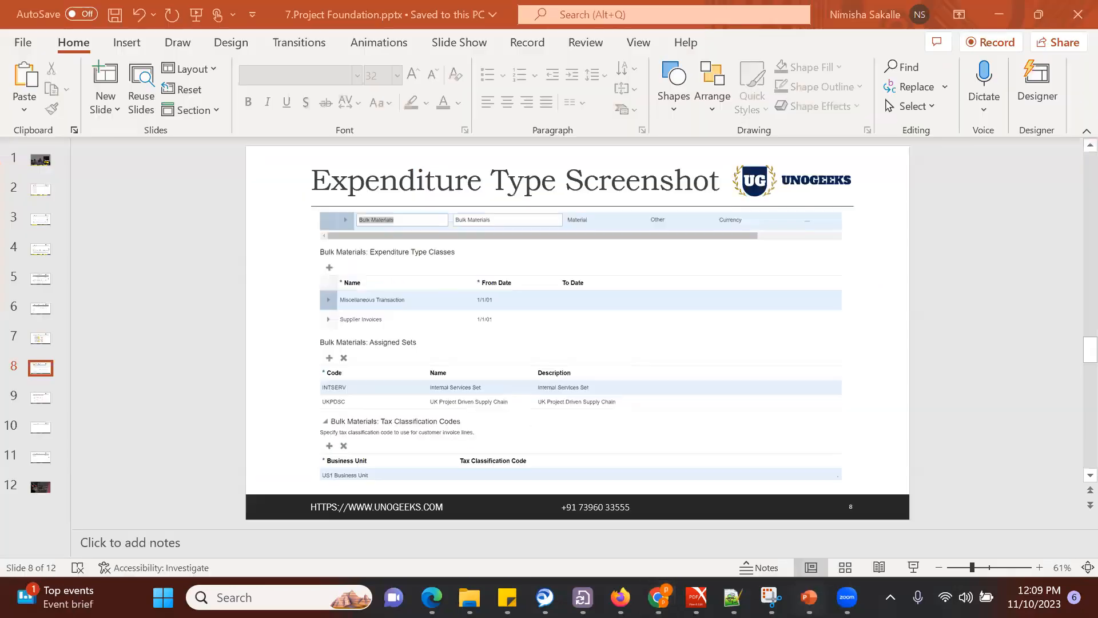
left_click(55, 404)
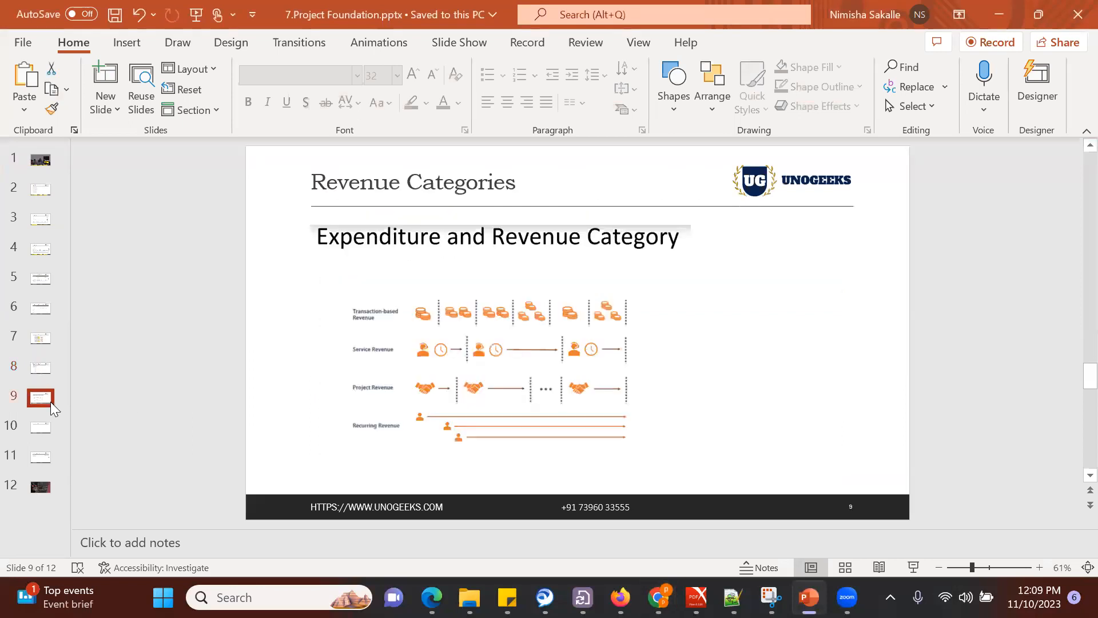
left_click(456, 364)
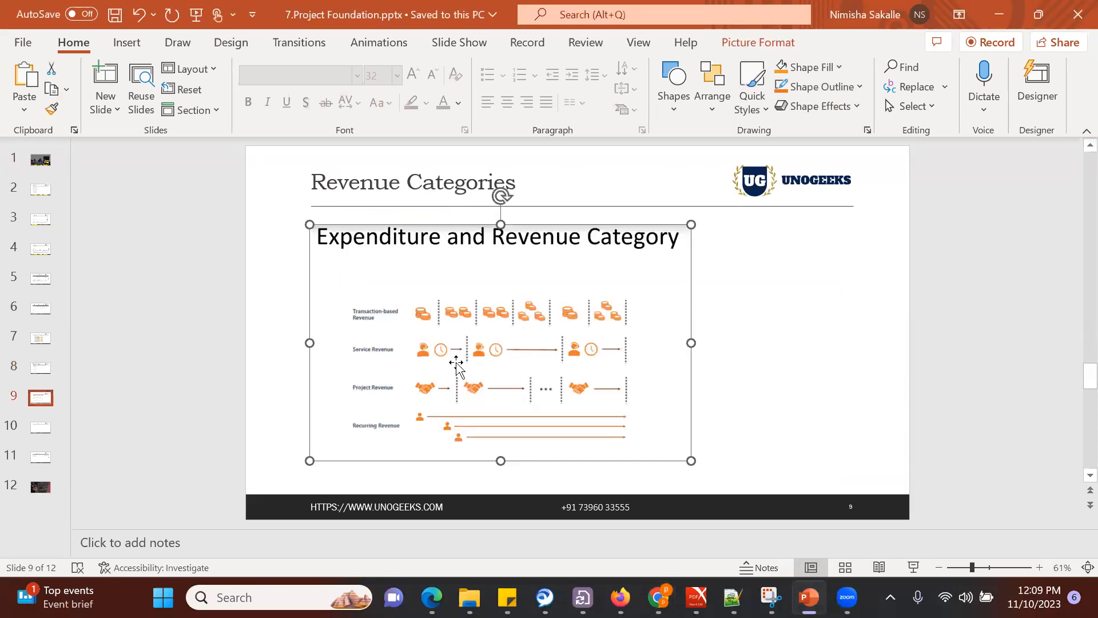
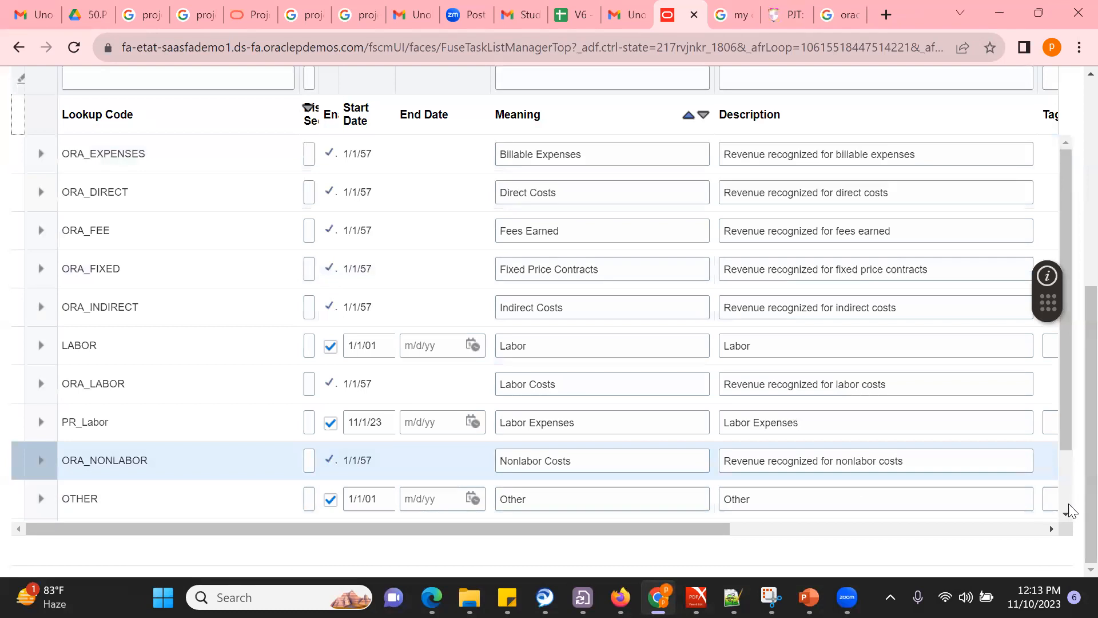
Step: Examine the revenue category lookup codes from PRTECH_LABOR up to ORA_INDIRECT
left_click(192, 510)
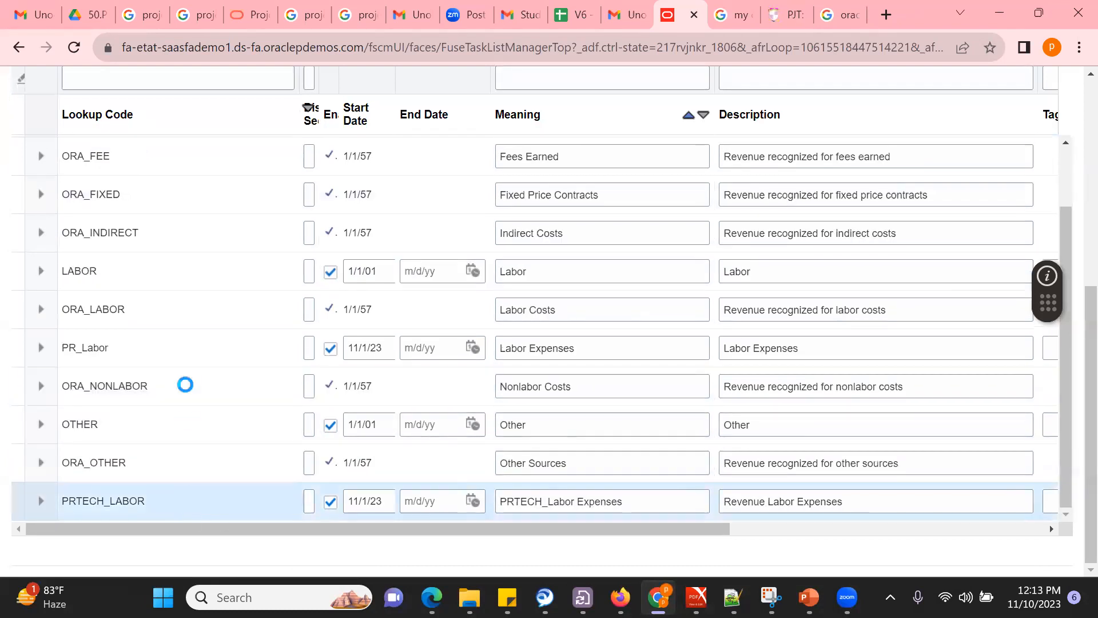
left_click(184, 383)
left_click(180, 330)
left_click(196, 295)
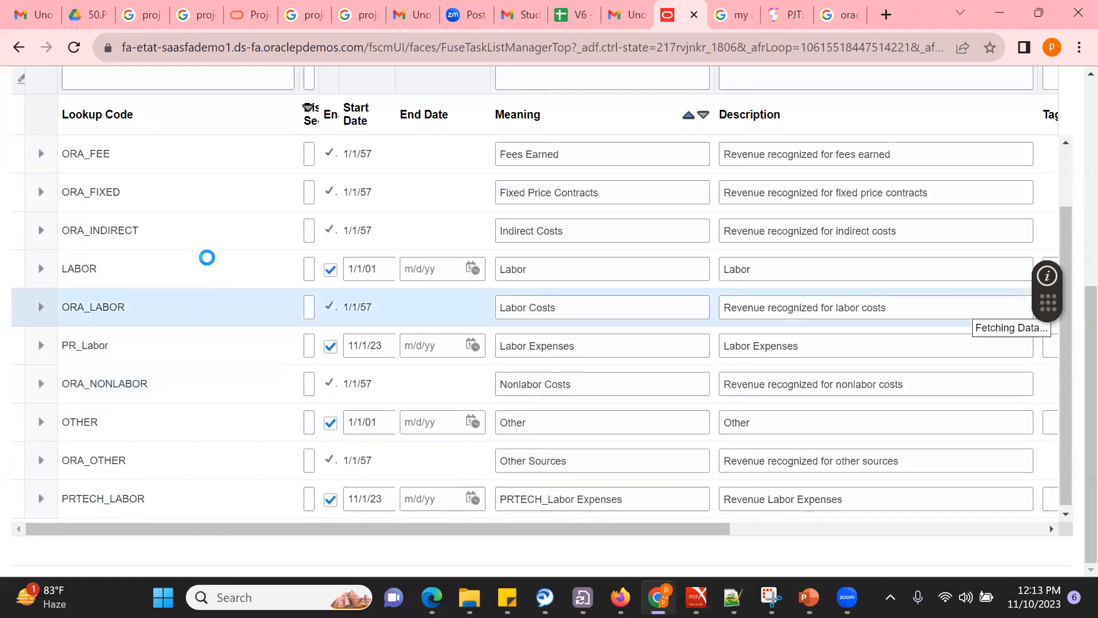
left_click(209, 257)
left_click(216, 232)
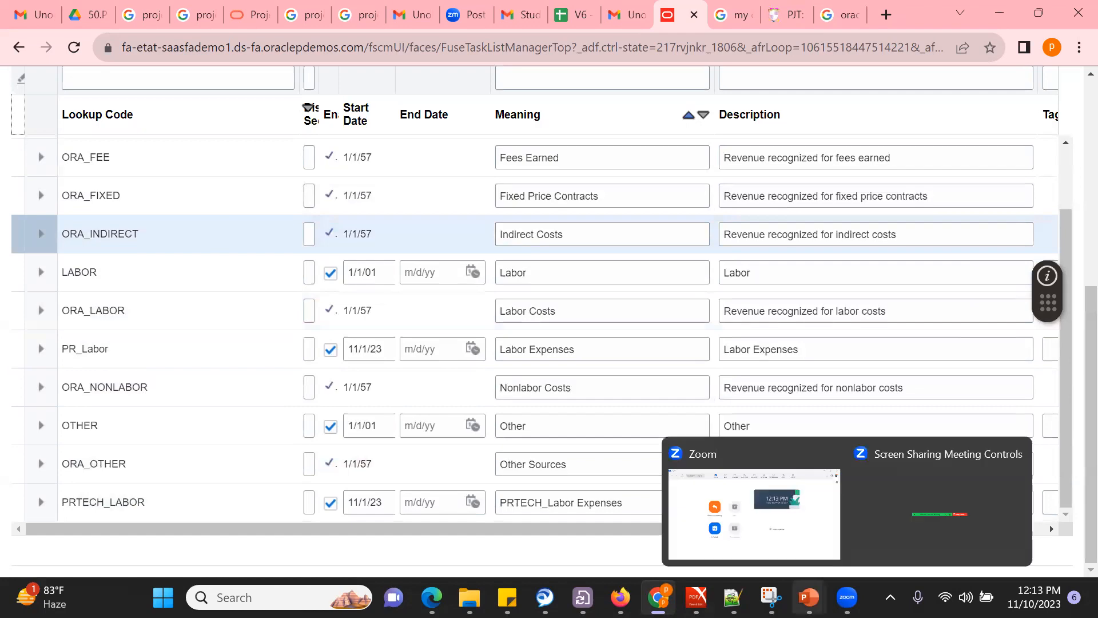
Step: View the Revenue Categories slide in PowerPoint again, then return to the start of the lookup codes list in the browser
mouse_move(809, 597)
left_click(863, 544)
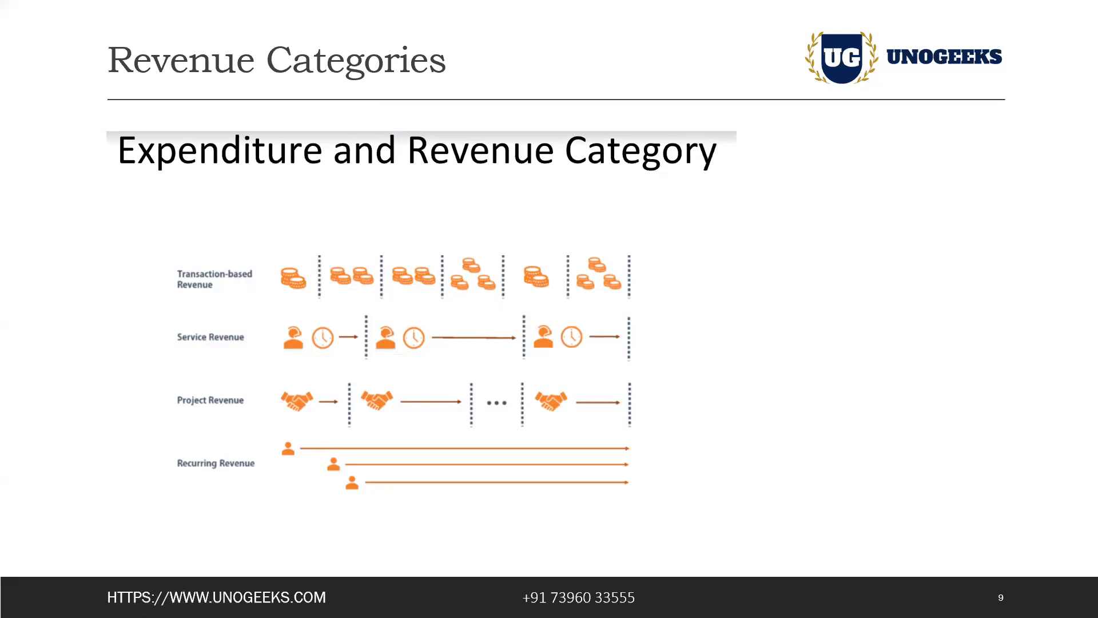
key("alt+Tab")
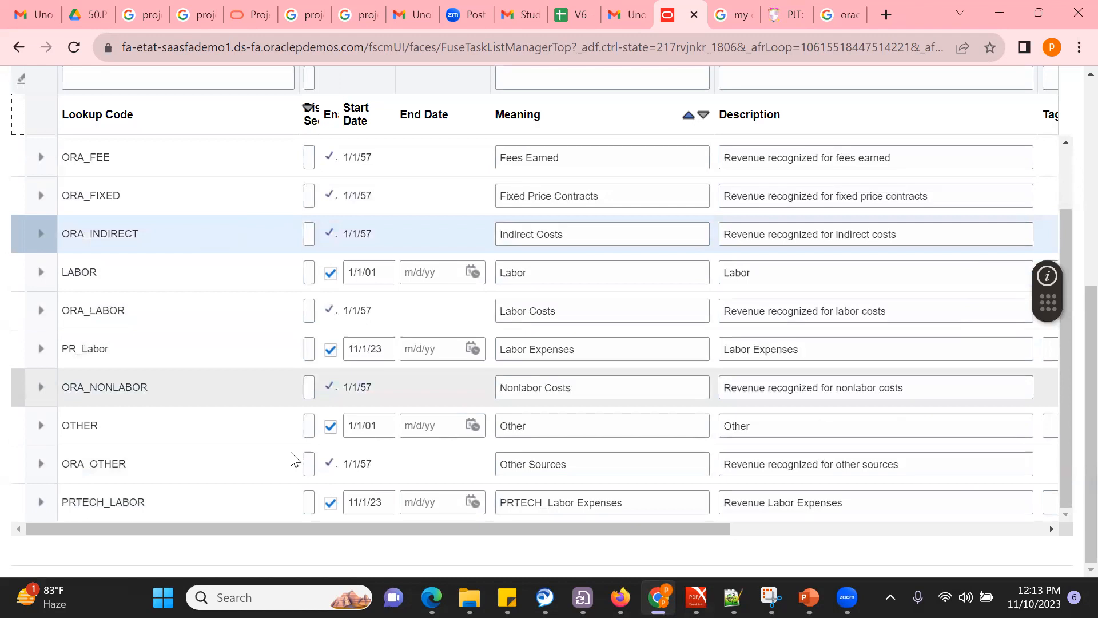
left_click_drag(1068, 485, 1071, 373)
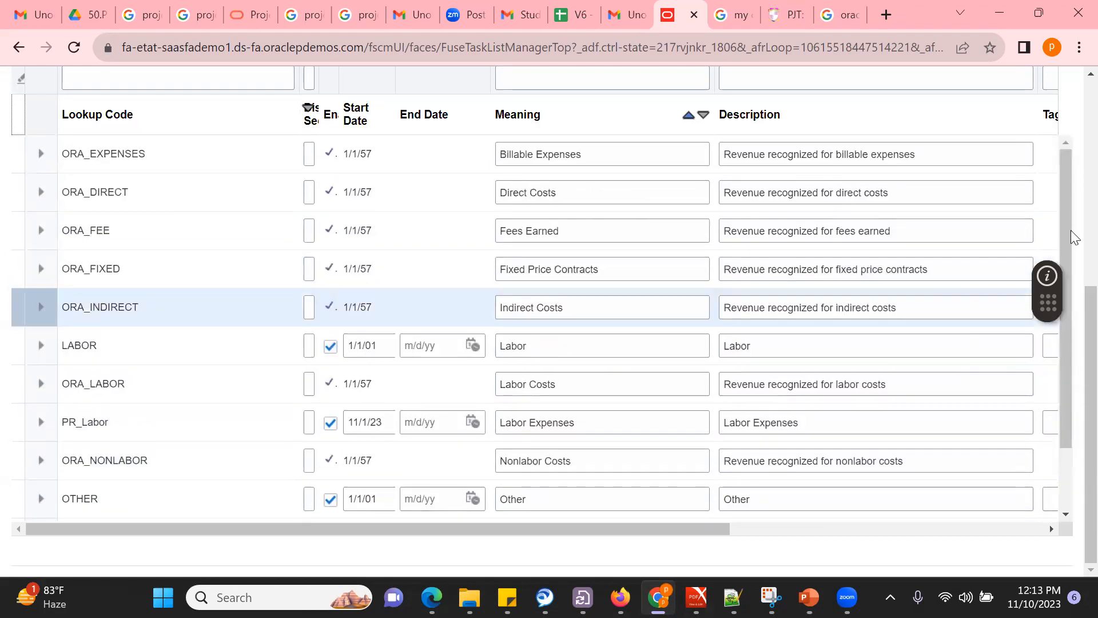
Step: Add a lookup code row to the revenue categories and try to save it with Recurring Revenue in the code and meaning filters
scroll(1070, 230, "up", 5)
left_click(197, 422)
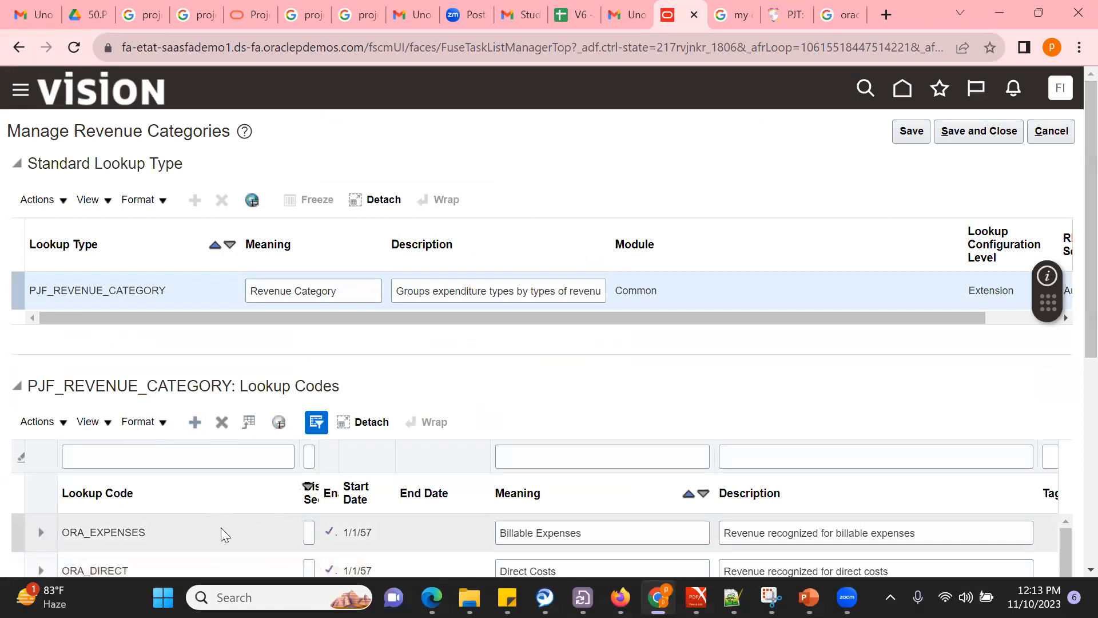
left_click(147, 458)
type("Recurring Revenue")
key("Tab")
key("Tab")
type("Recurring Revenue")
key("Tab")
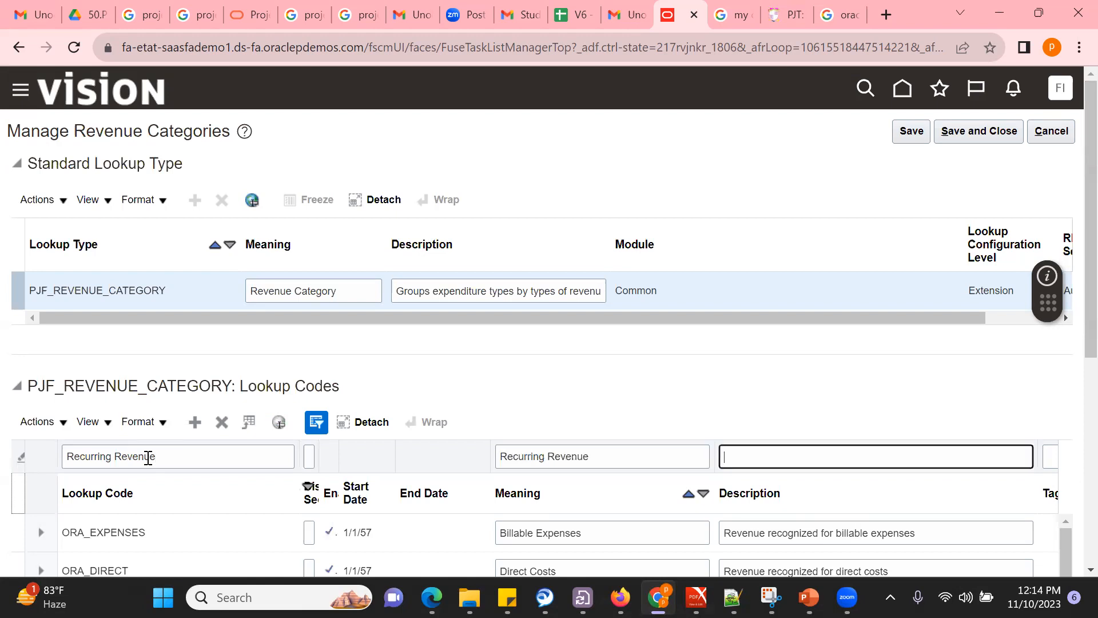
left_click(971, 129)
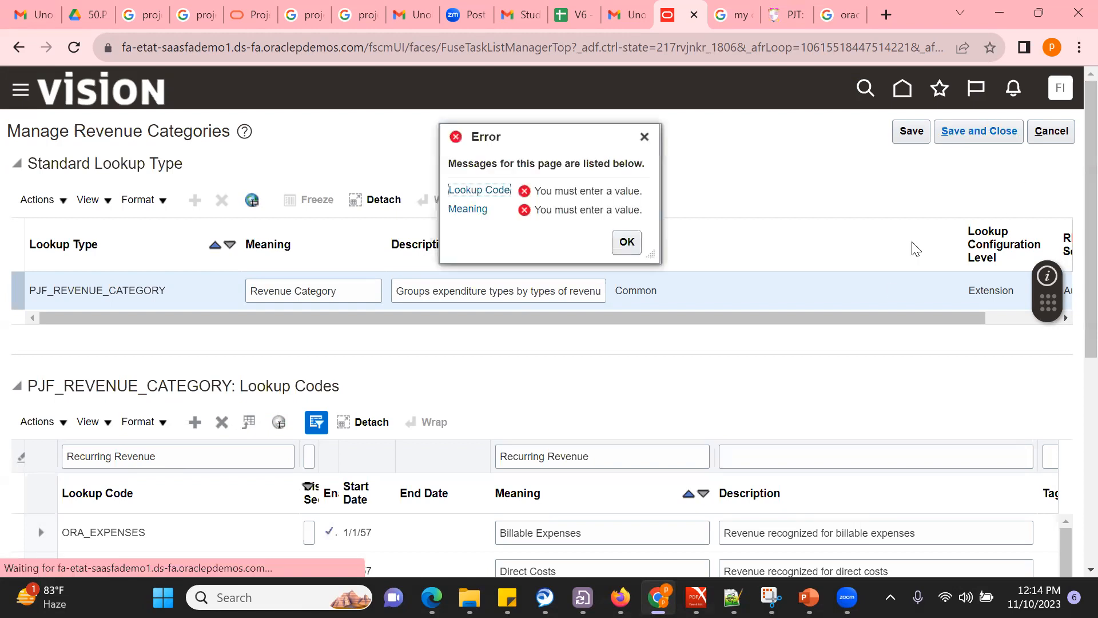
left_click(624, 243)
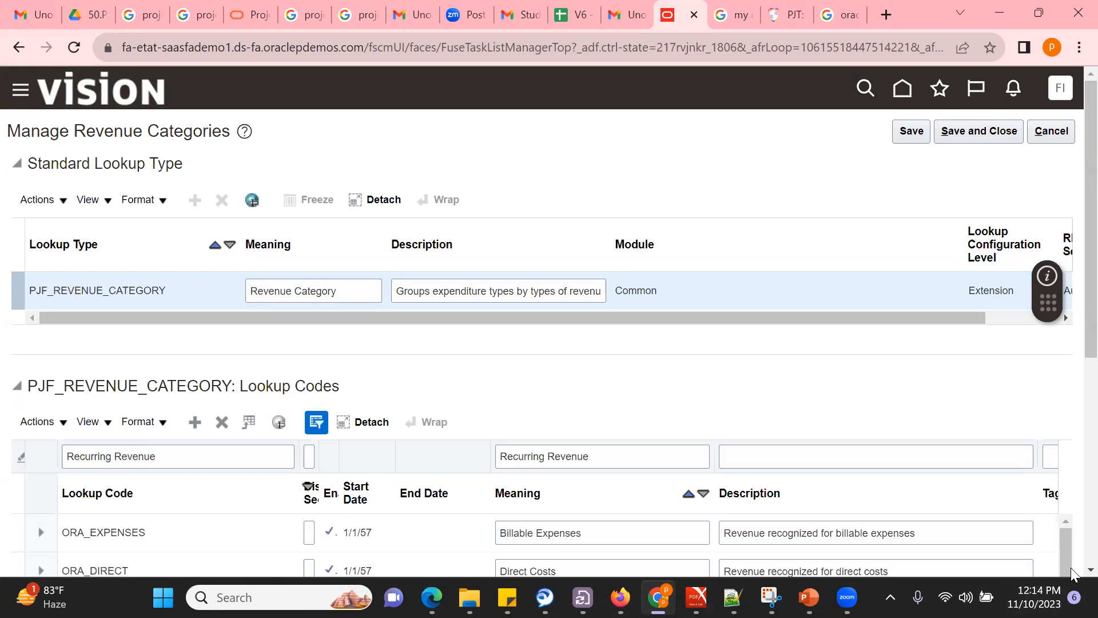
Step: Try to delete the blank lookup code row below ORA_FIXED
scroll(1071, 571, "down", 5)
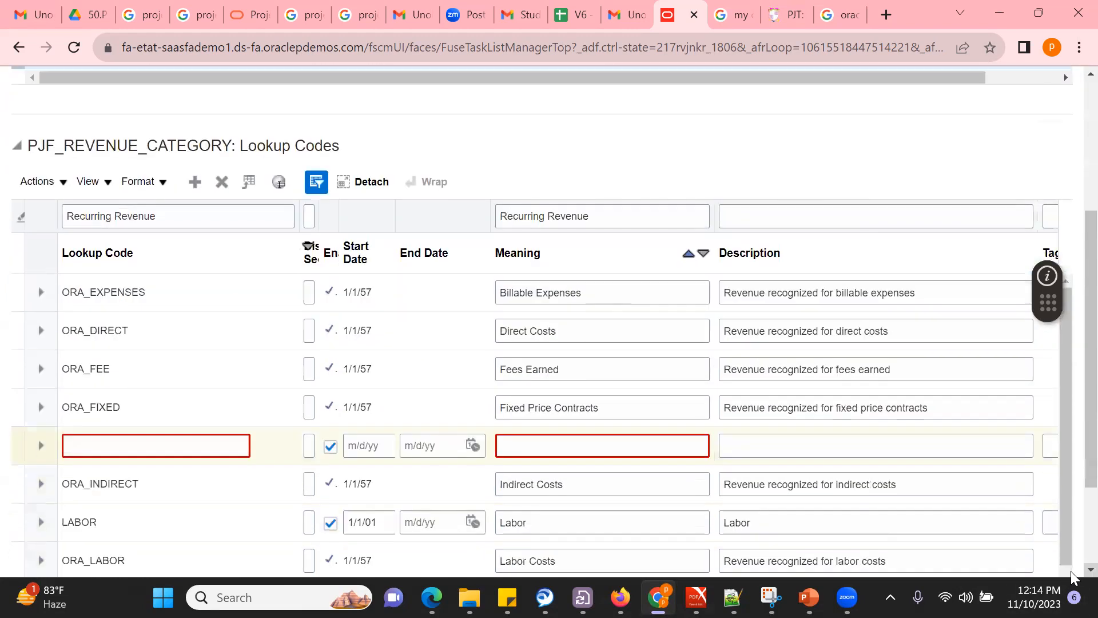
left_click(220, 184)
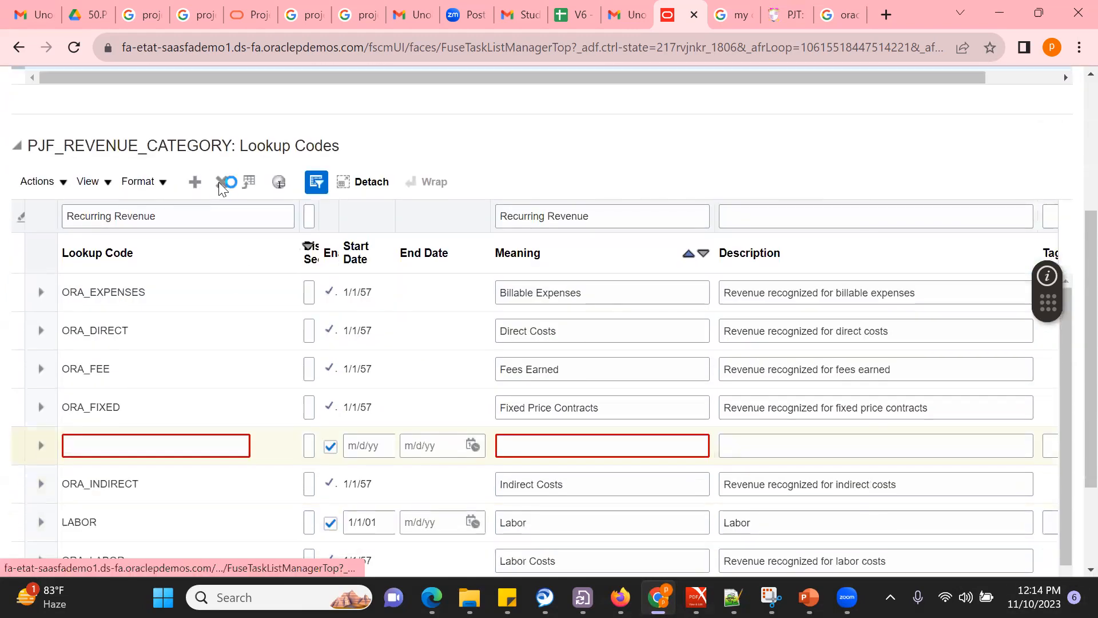
left_click(152, 452)
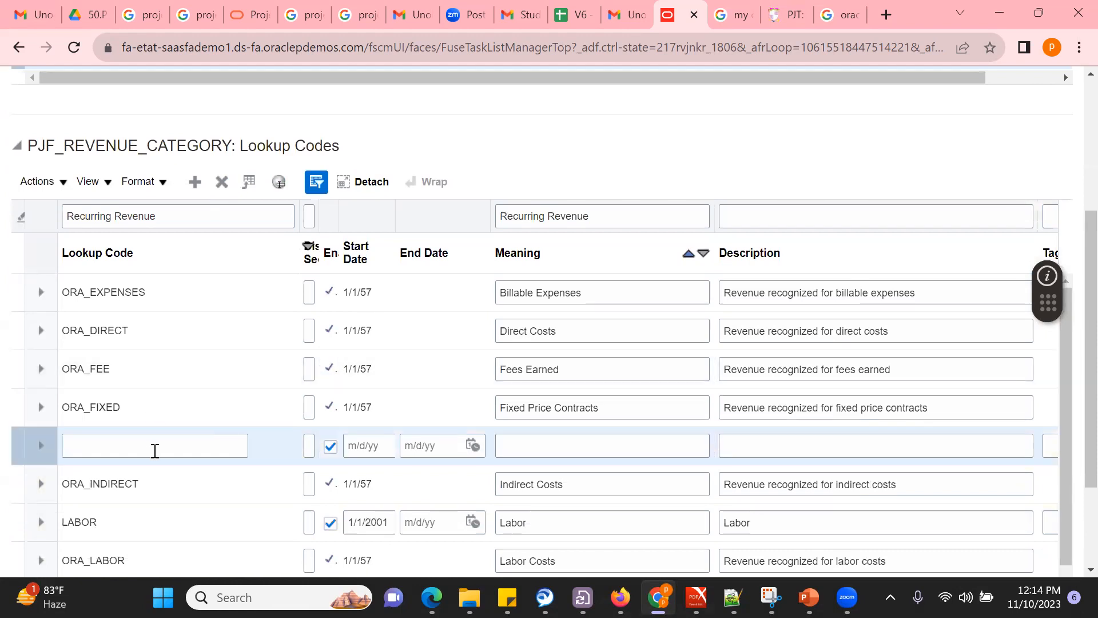
left_click(160, 451)
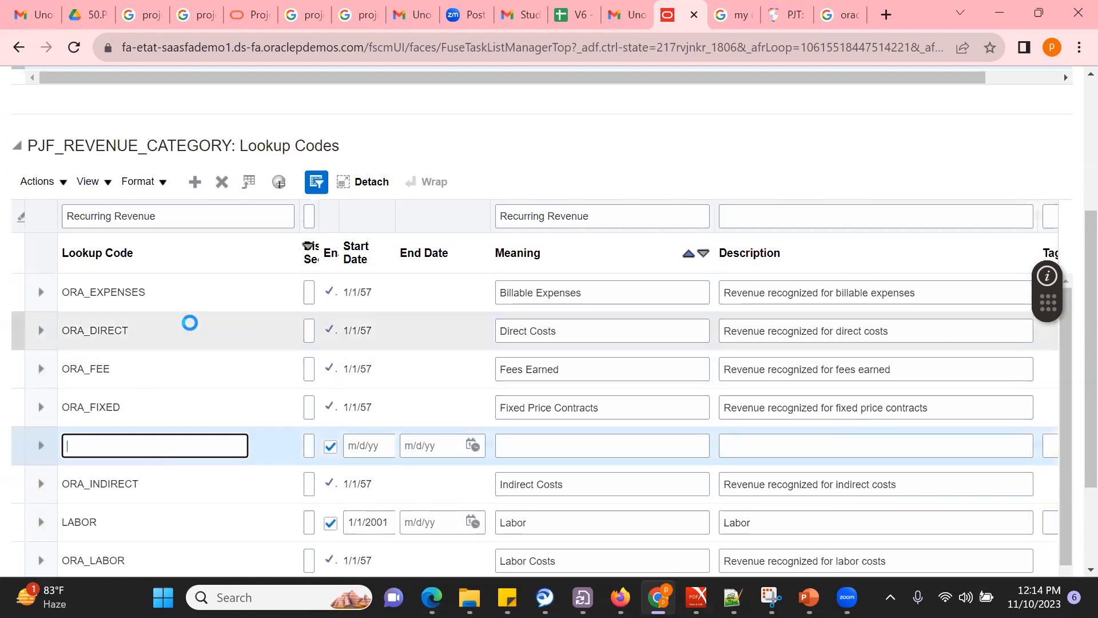
left_click(222, 182)
left_click(688, 347)
Step: Enter Recurring Revenue as the lookup code in the blank row and clear the lookup code filter
left_click(167, 455)
type("Re")
triple_click(197, 211)
key("BackSpace")
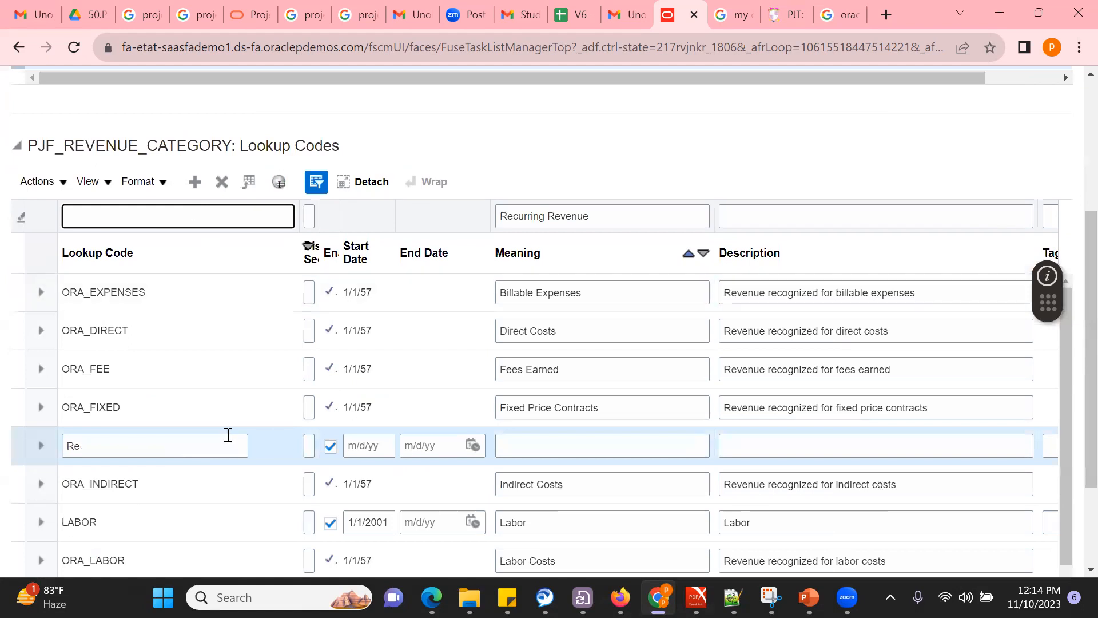
left_click(209, 446)
type("c")
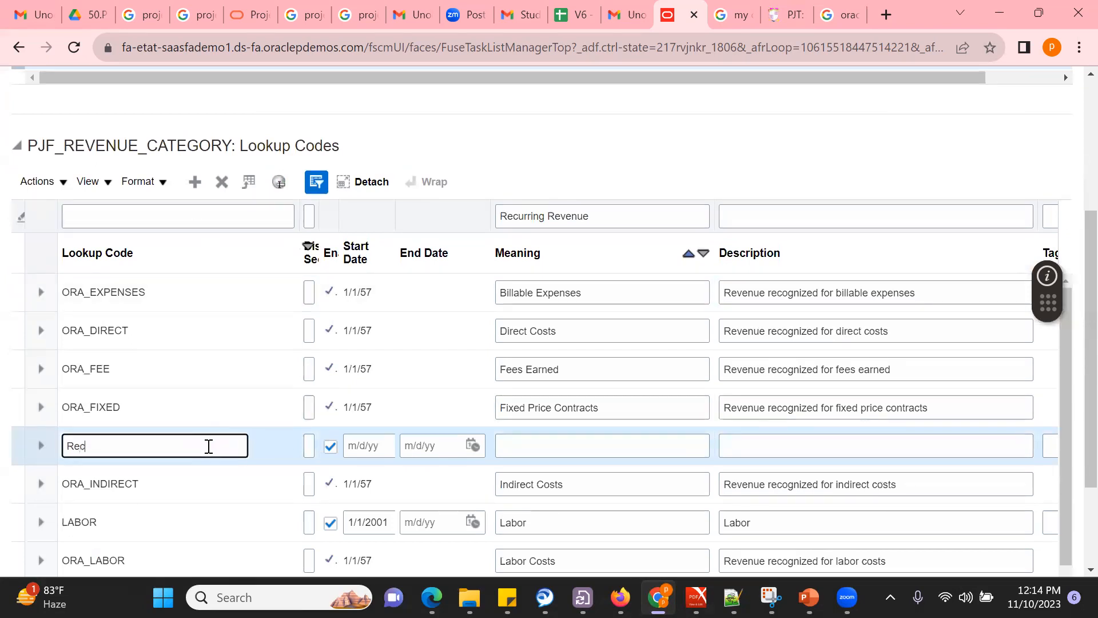
type("urring Revenue")
key("Tab")
key("Tab")
key("Tab")
key("Tab")
key("Tab")
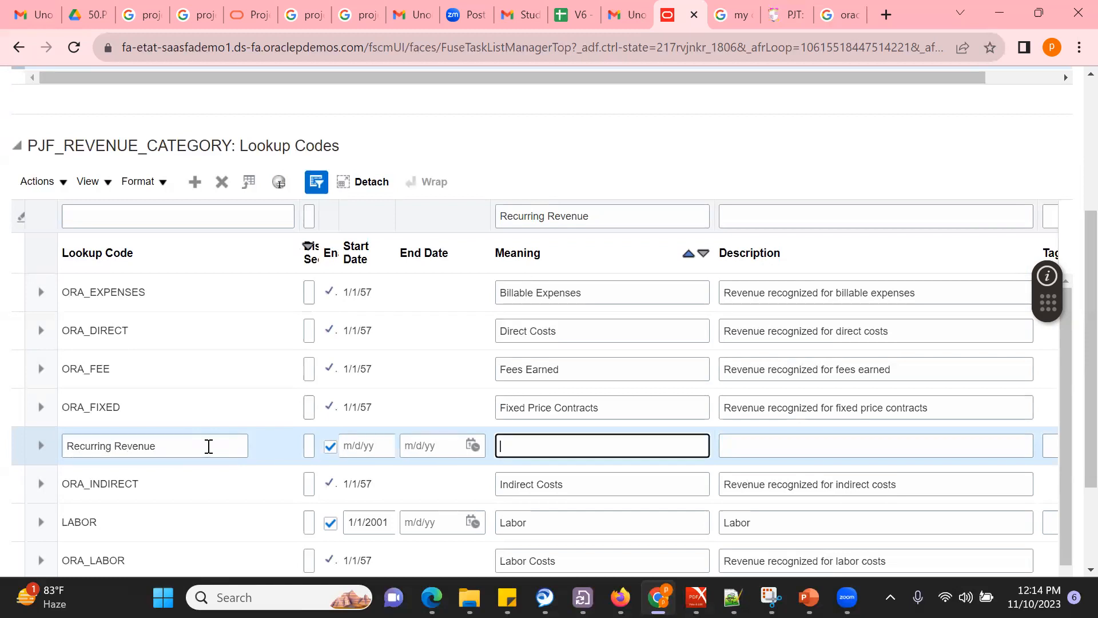
Step: Set the new revenue category's meaning to Rec_Rev, then save and close the revenue categories
type("Rec_Re")
type("c")
type("v")
key("Tab")
key("Tab")
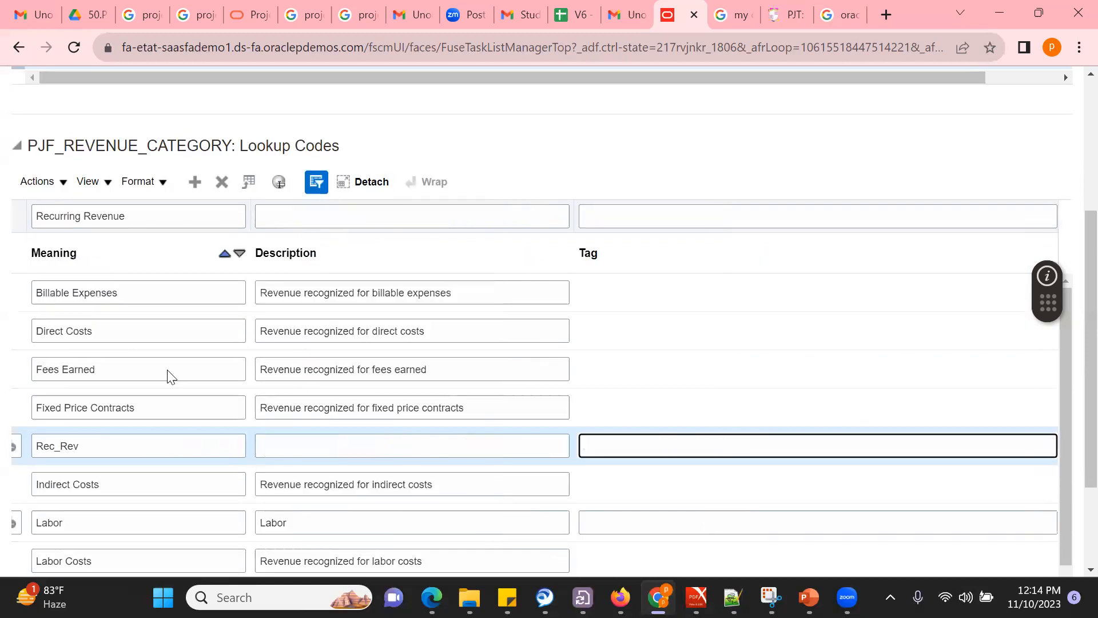
scroll(1074, 137, "up", 5)
left_click(964, 138)
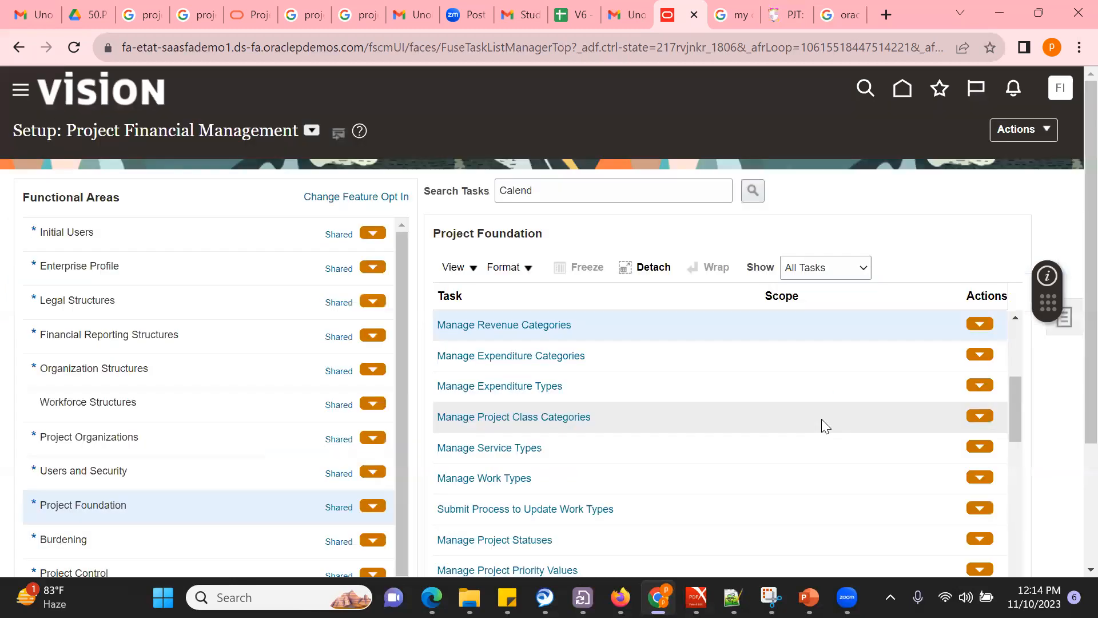
Step: View the expenditure categories, cancel out of them, and open Manage Expenditure Types
left_click(527, 357)
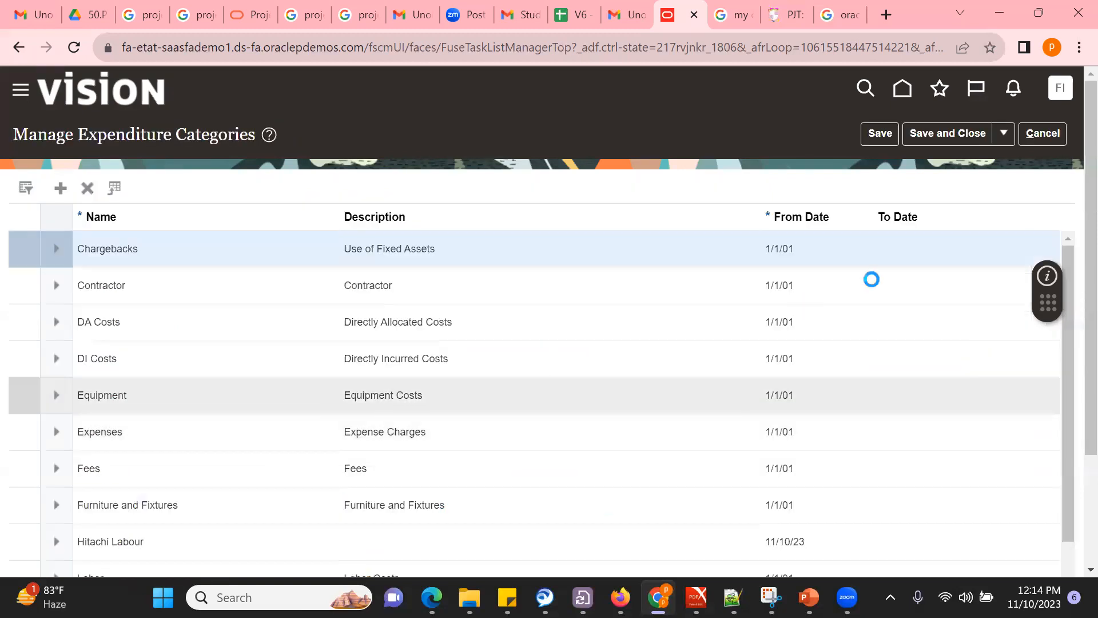
left_click(1043, 133)
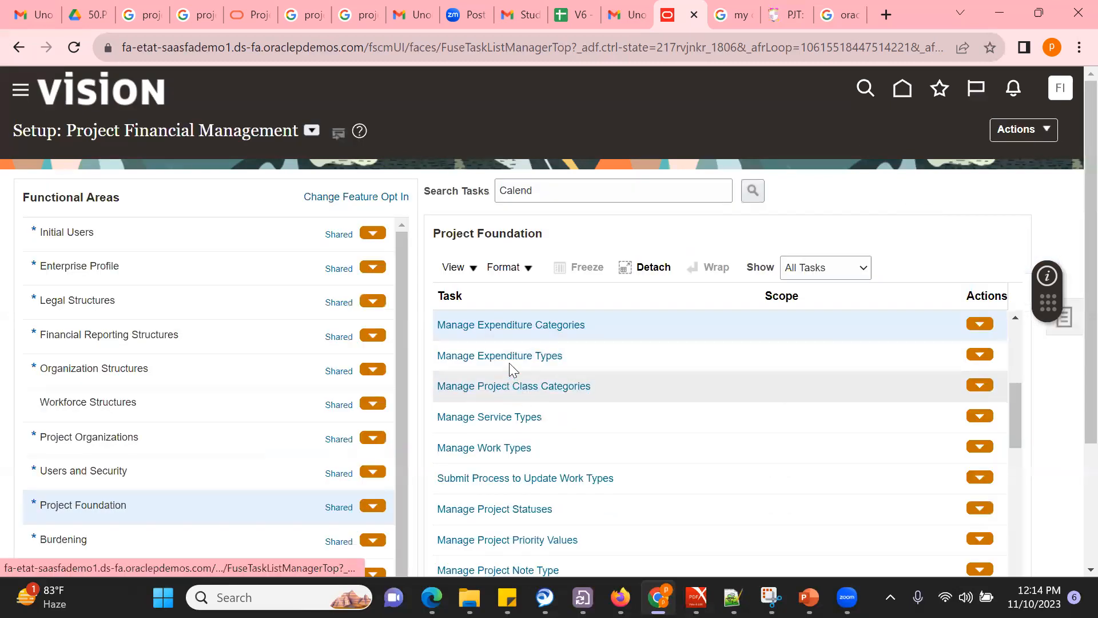
left_click(515, 356)
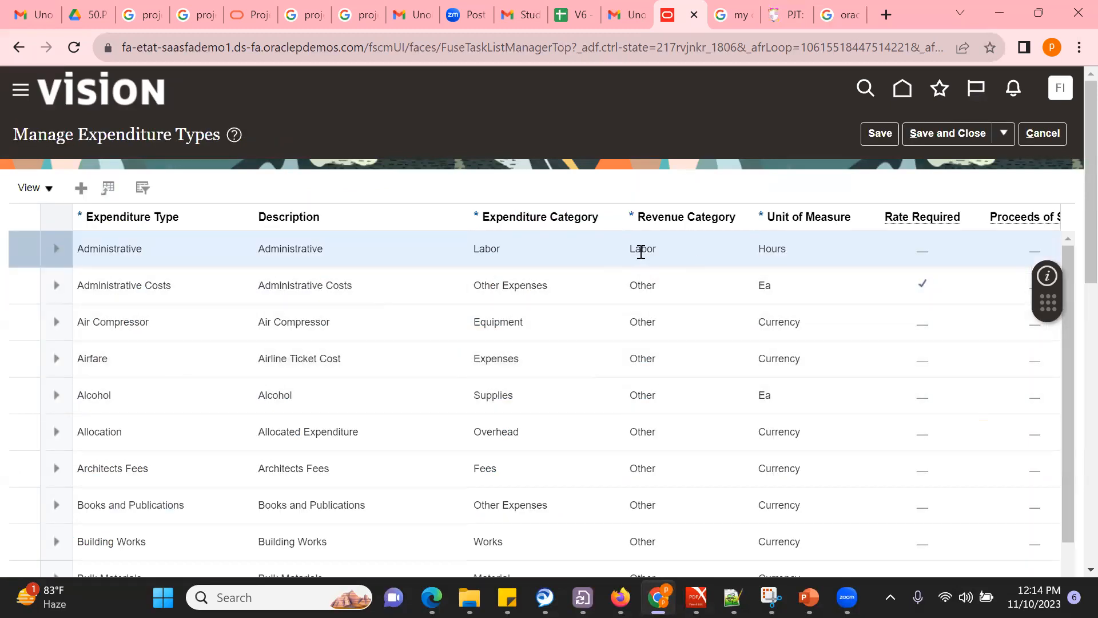
Step: Examine the Administrative expenditure type and the revenue category it is mapped to
double_click(640, 249)
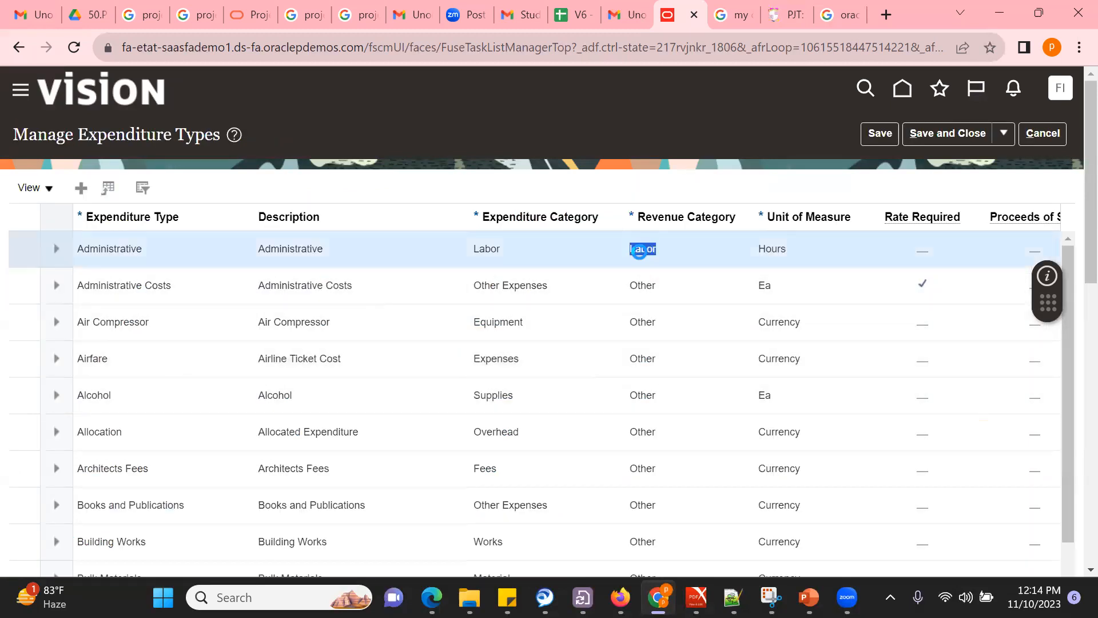
left_click(643, 324)
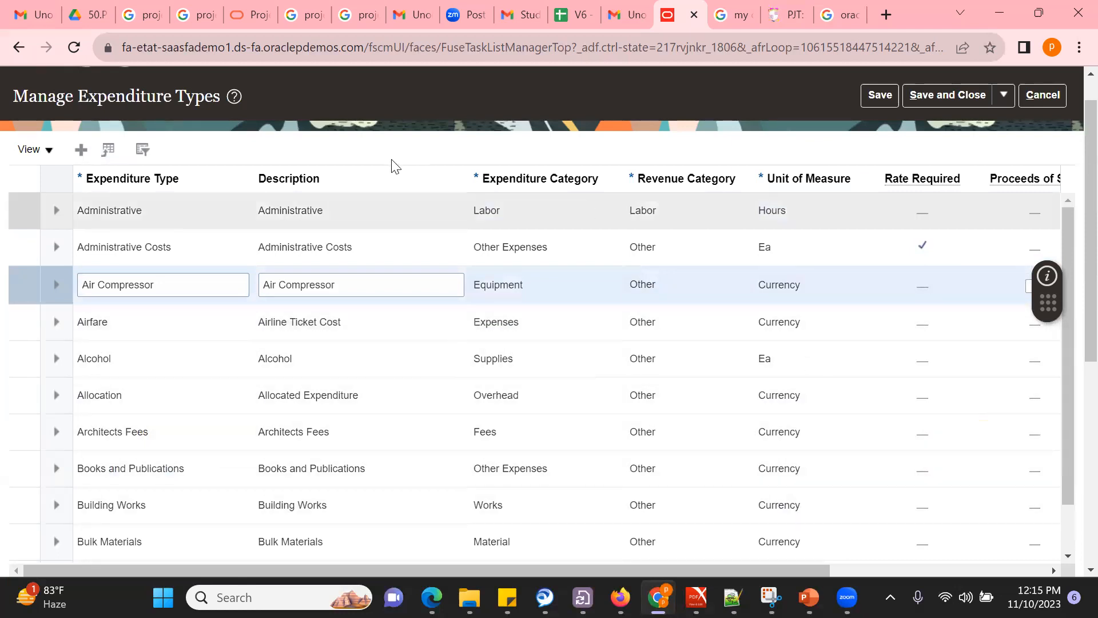
left_click(347, 210)
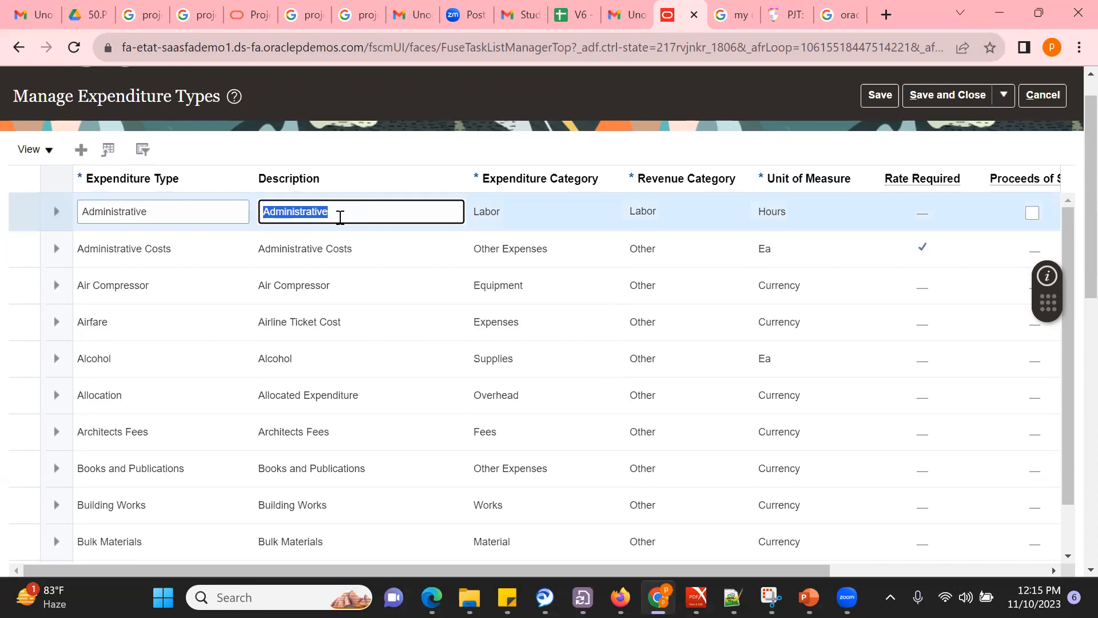
double_click(187, 213)
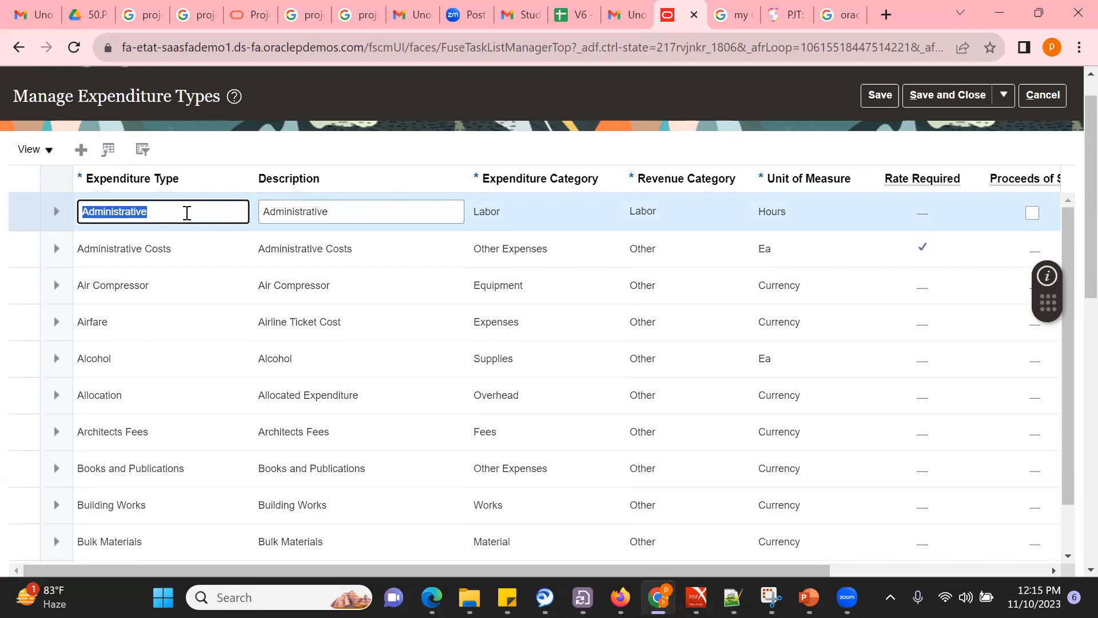
double_click(650, 216)
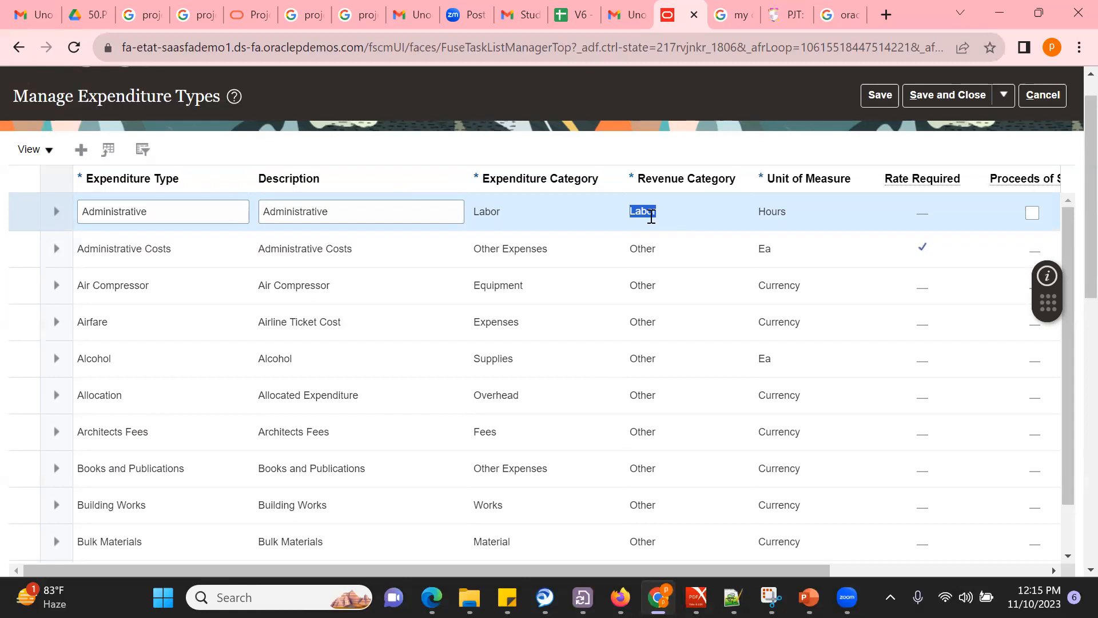
Step: Examine the Building Works expenditure type's categories, expenditure type classes and assigned sets
left_click(129, 392)
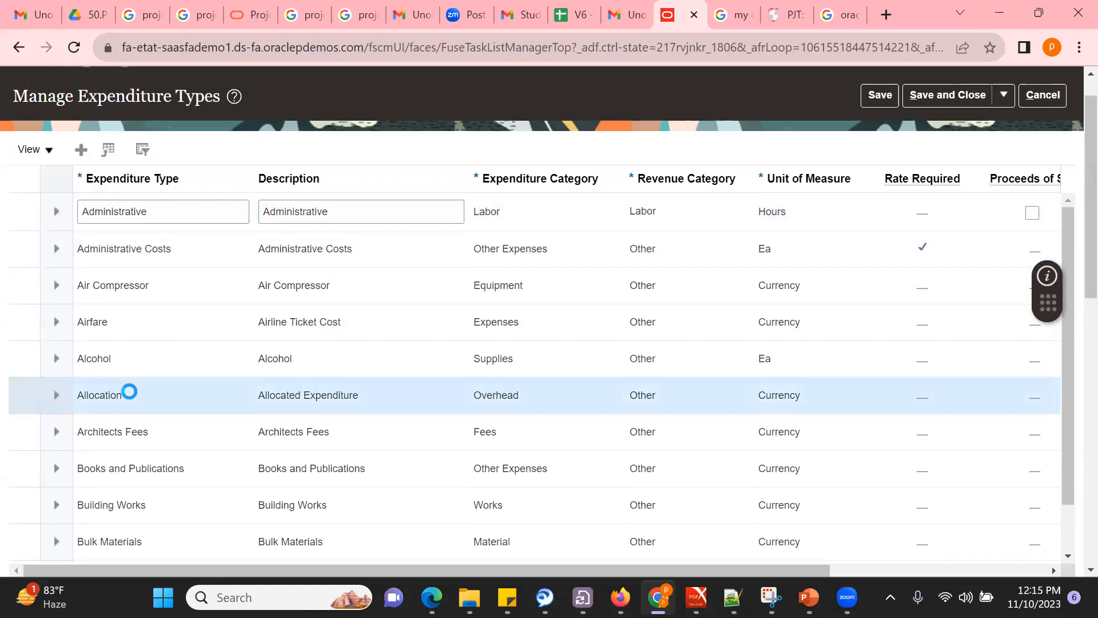
triple_click(166, 503)
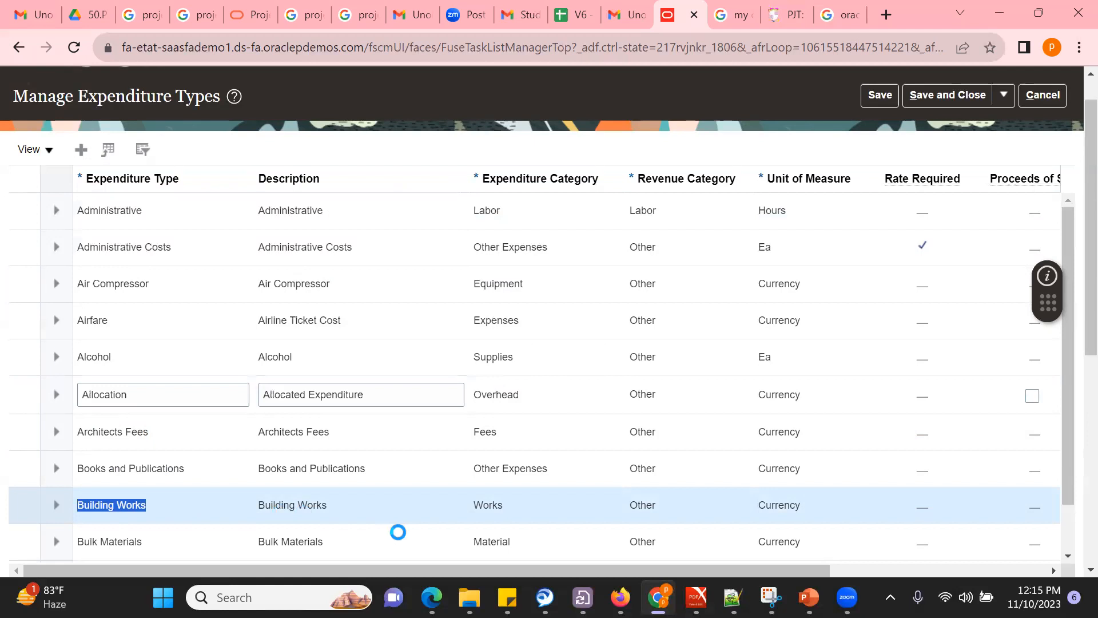
left_click_drag(668, 504, 1074, 510)
scroll(1074, 510, "down", 5)
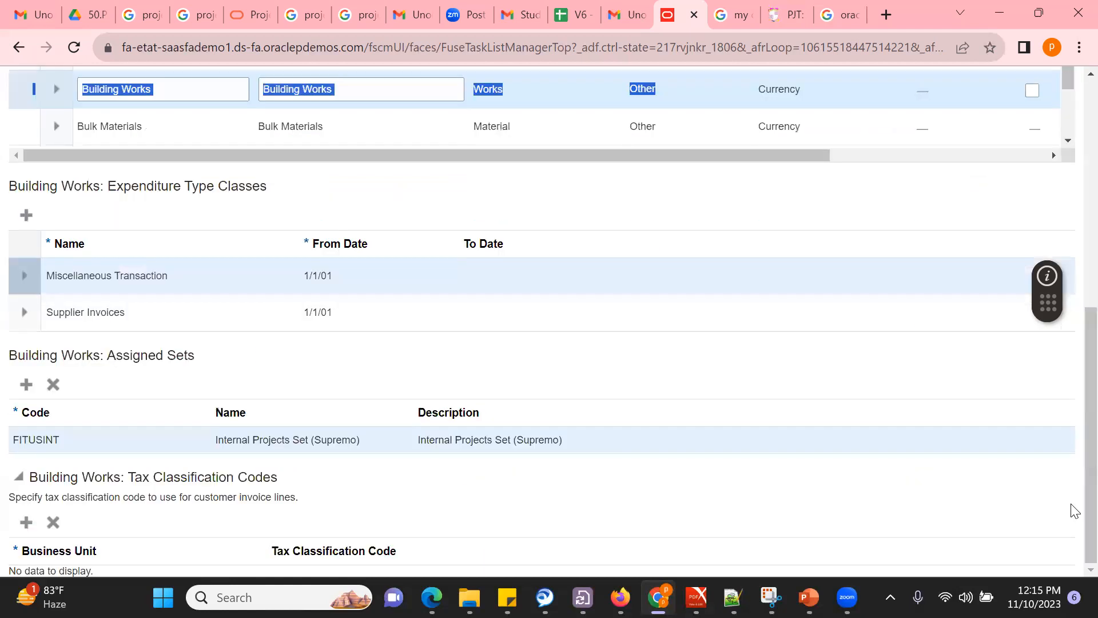
scroll(1062, 144, "down", 1)
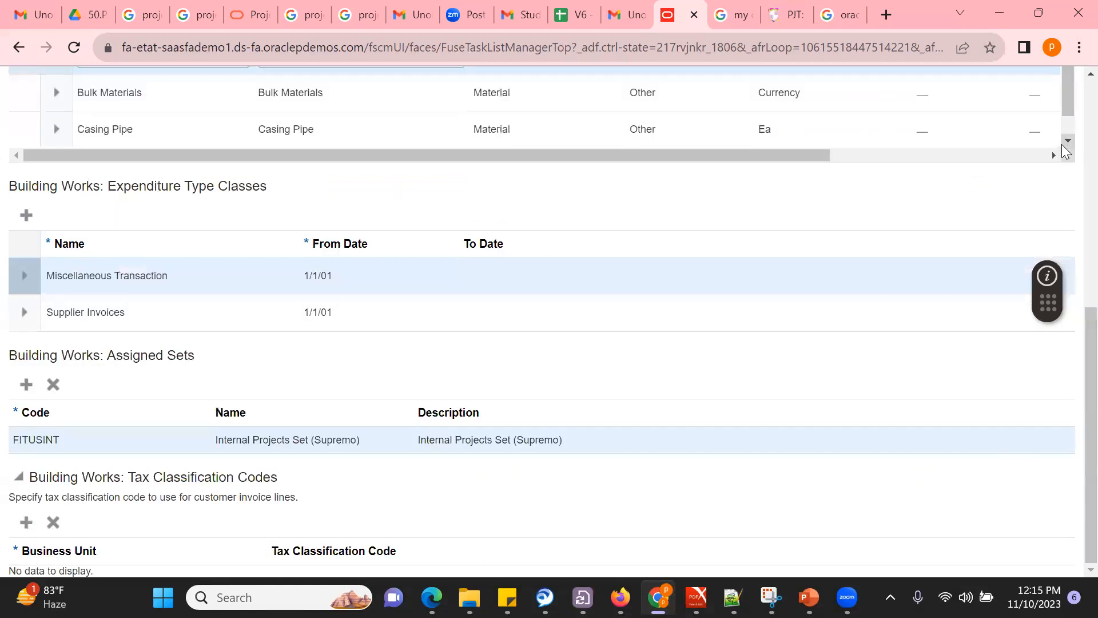
left_click(1091, 73)
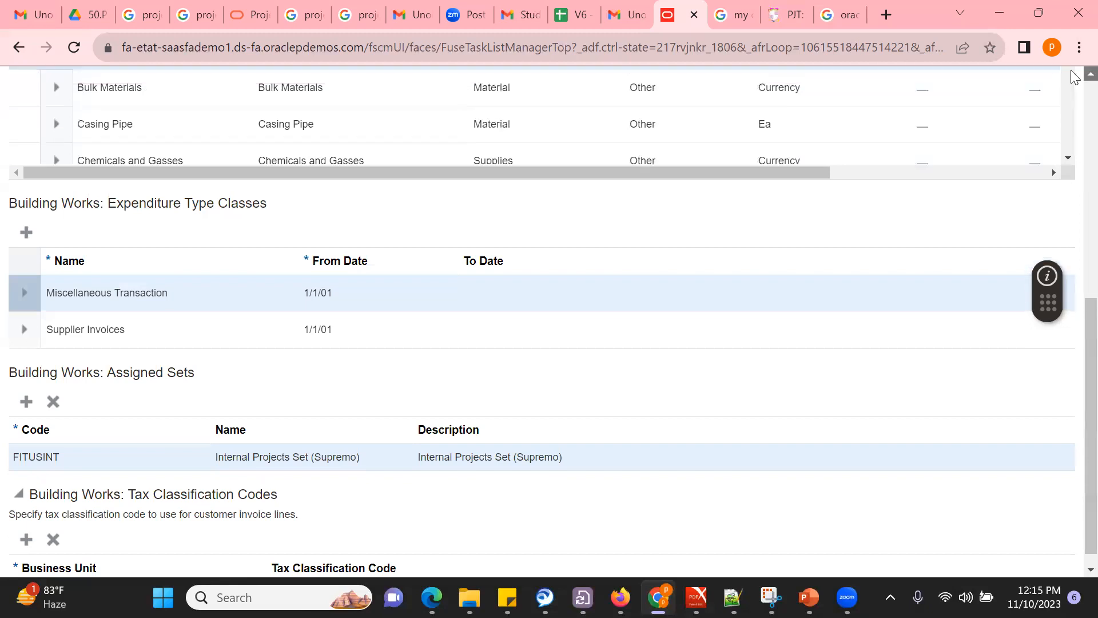
scroll(1074, 81, "up", 3)
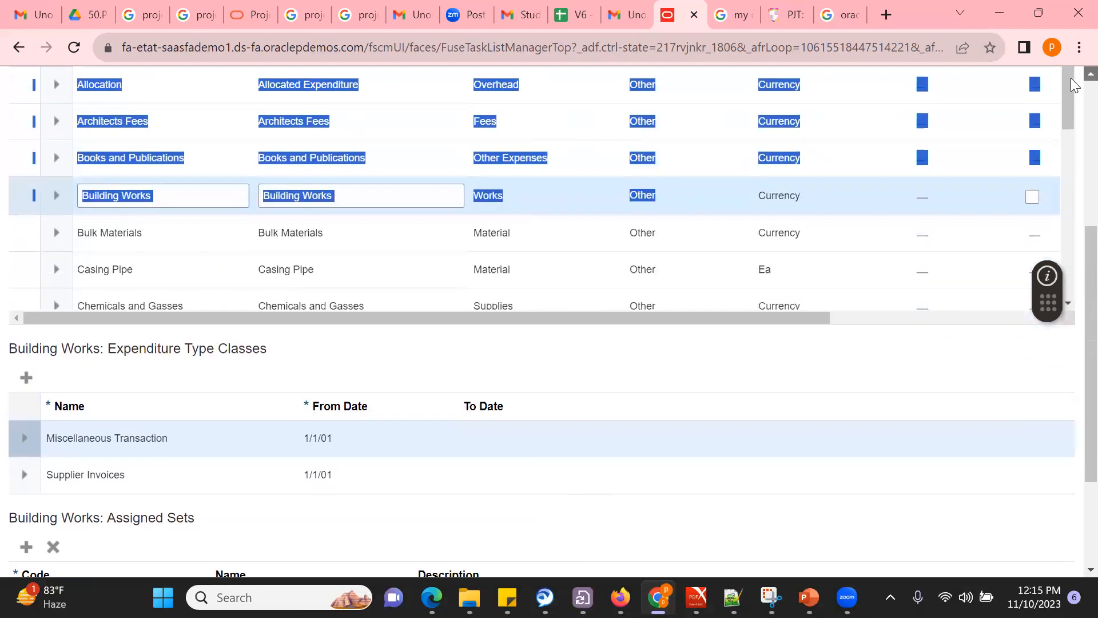
left_click(480, 236)
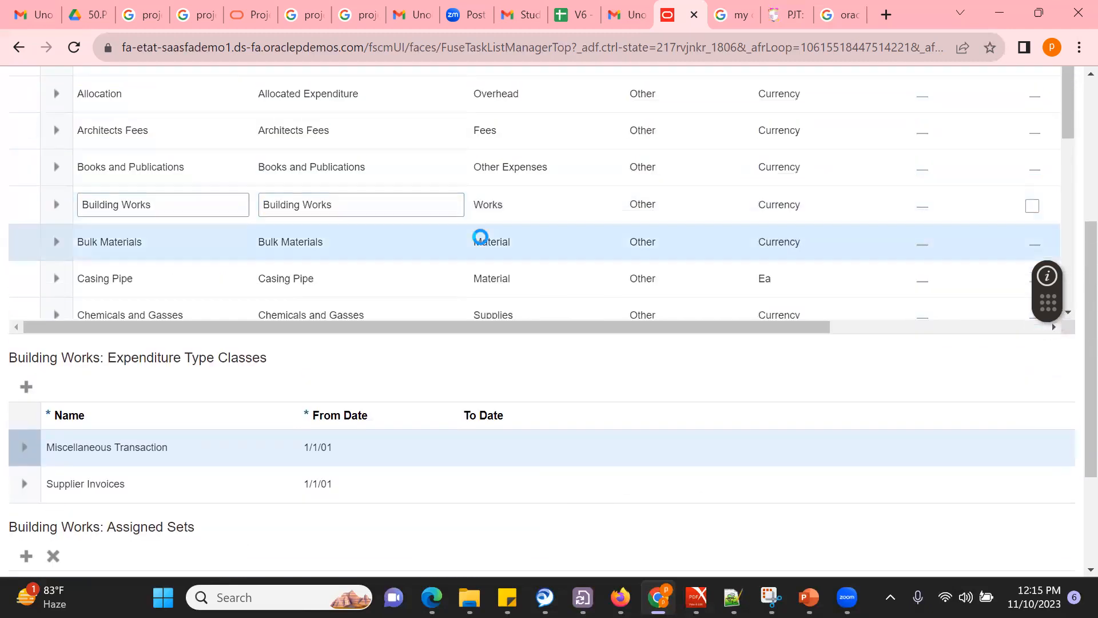
scroll(650, 241, "up", 3)
left_click(650, 239)
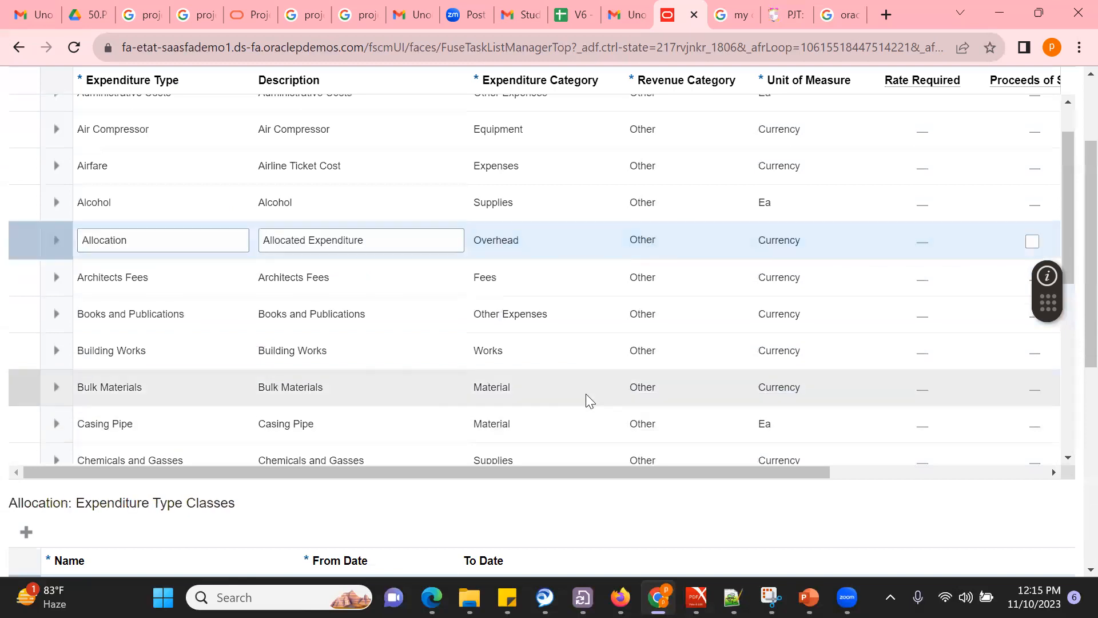
Step: Examine the Bulk Materials expenditure type's revenue category and its expenditure type classes
left_click(484, 385)
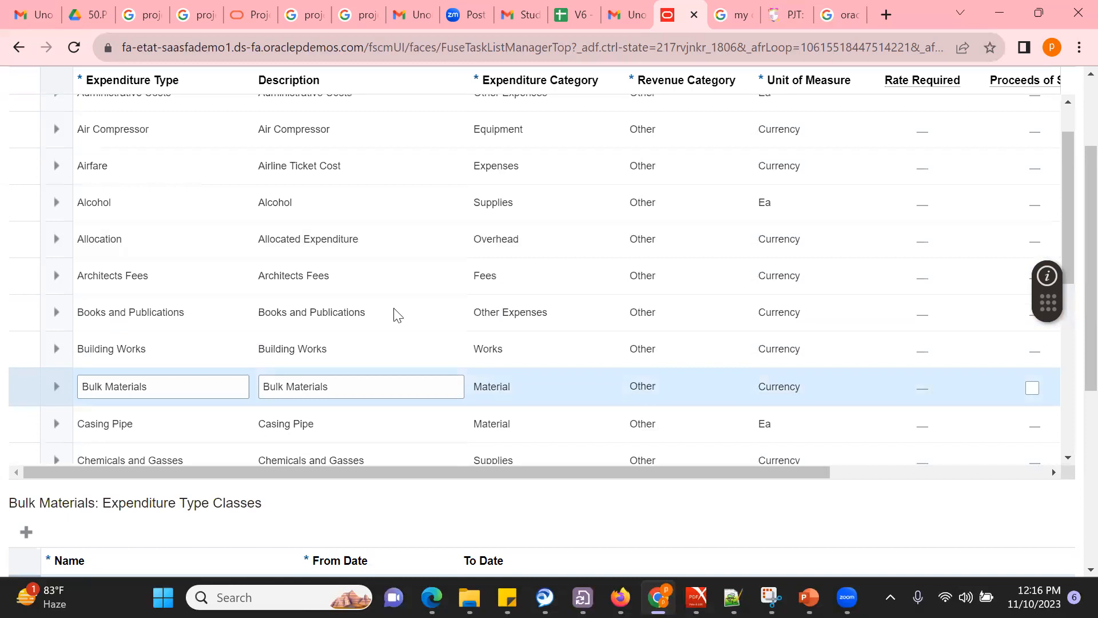
left_click(122, 389)
triple_click(122, 389)
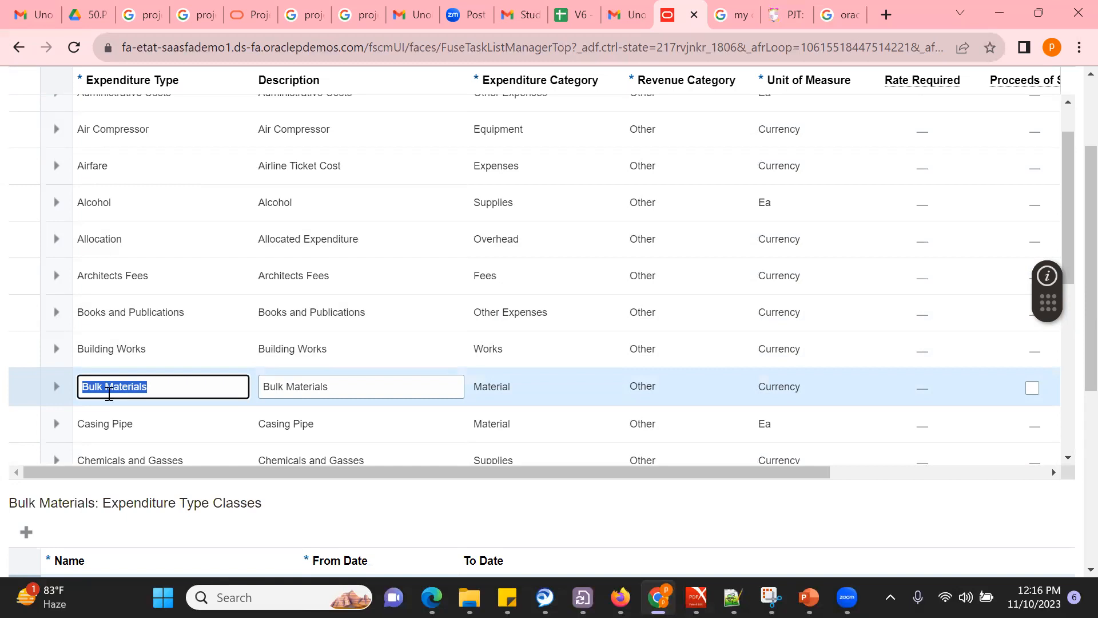
left_click(644, 394)
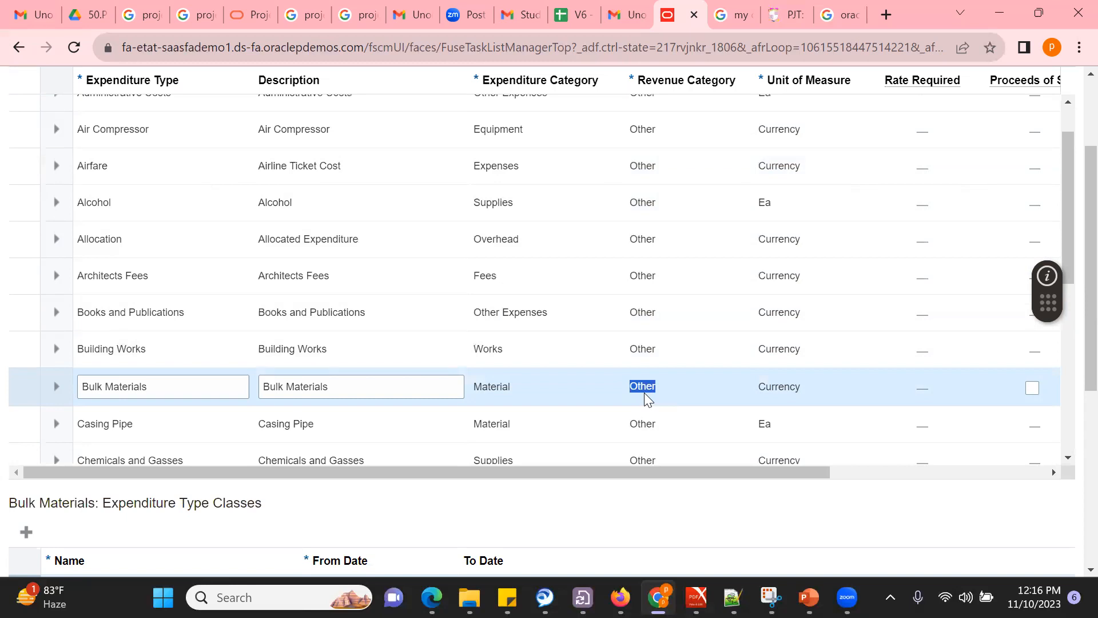
scroll(1072, 573, "down", 2)
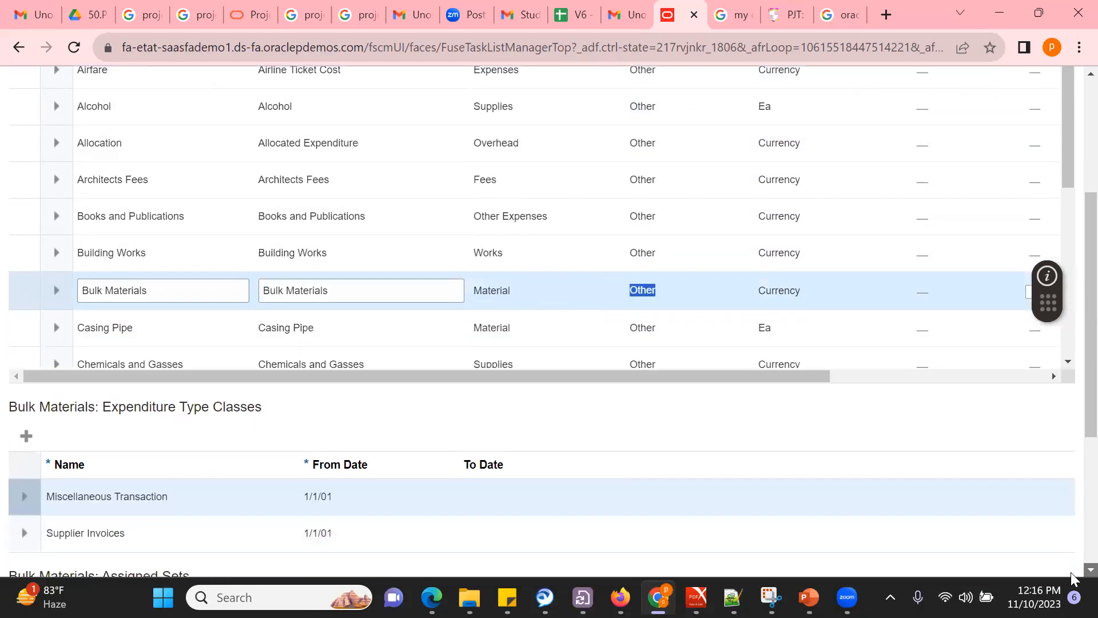
scroll(1070, 569, "down", 1)
left_click(297, 458)
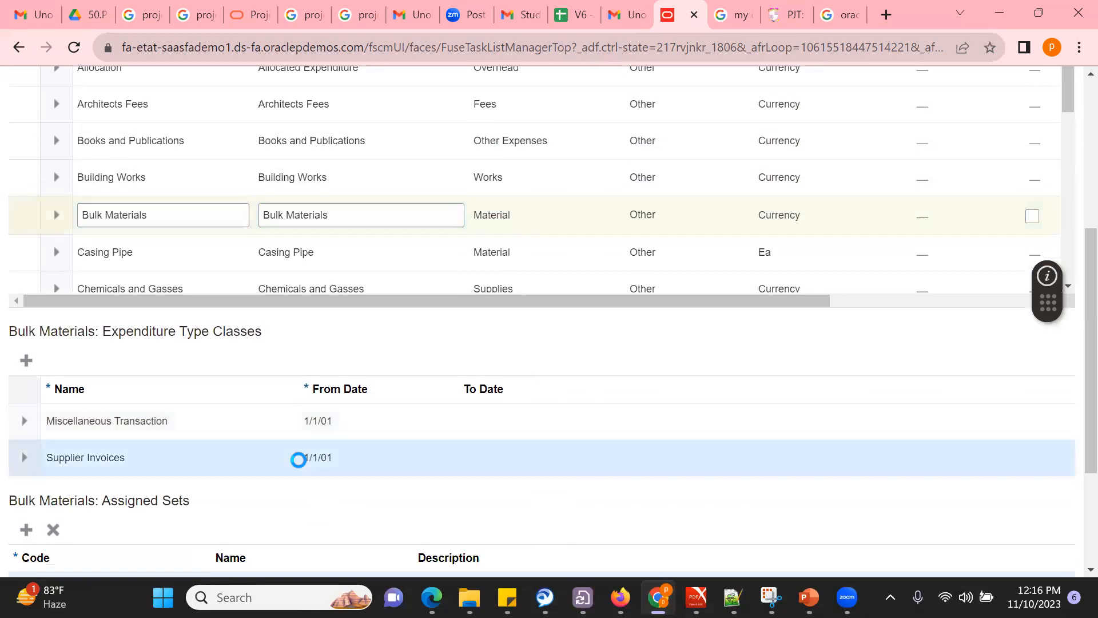
left_click(294, 426)
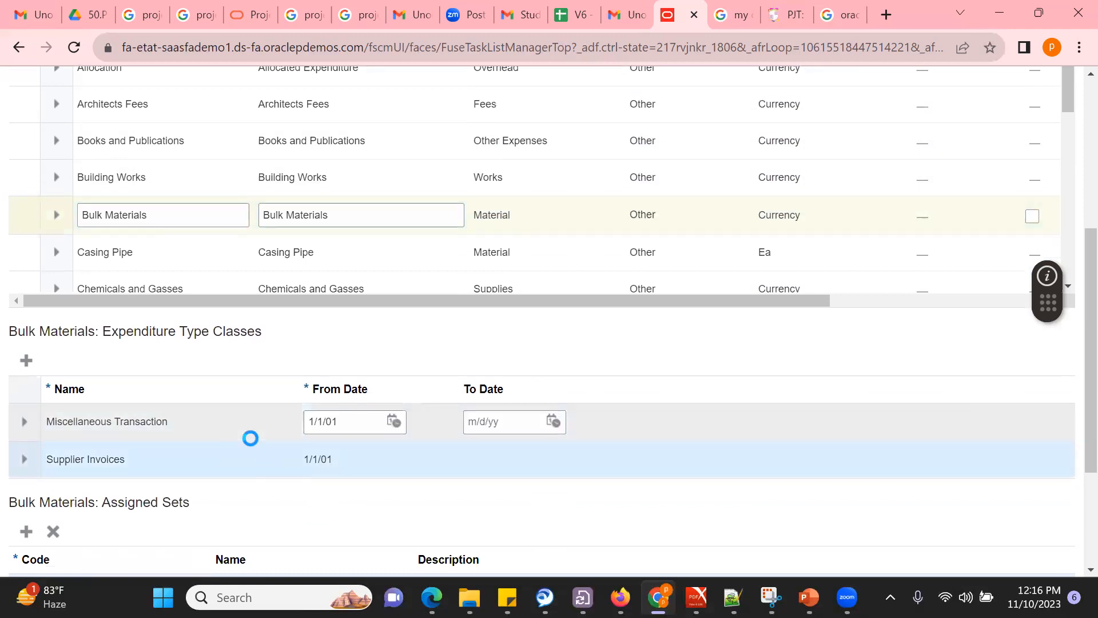
Step: Review the Bulk Materials expenditure type's revenue category mapping, assigned sets and tax classification codes
left_click(187, 217)
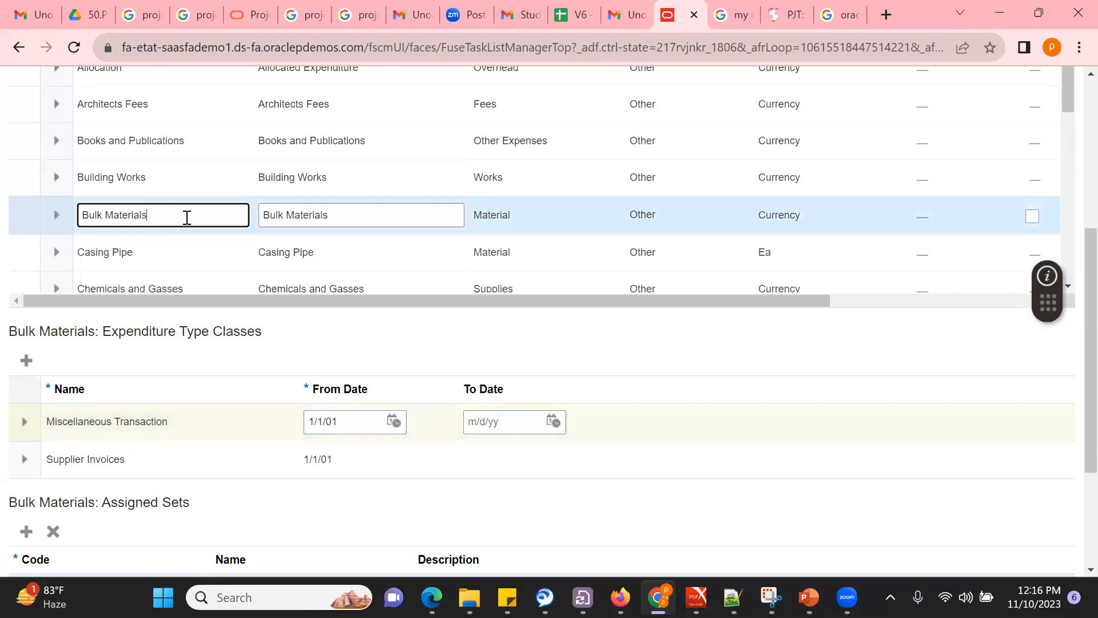
triple_click(186, 217)
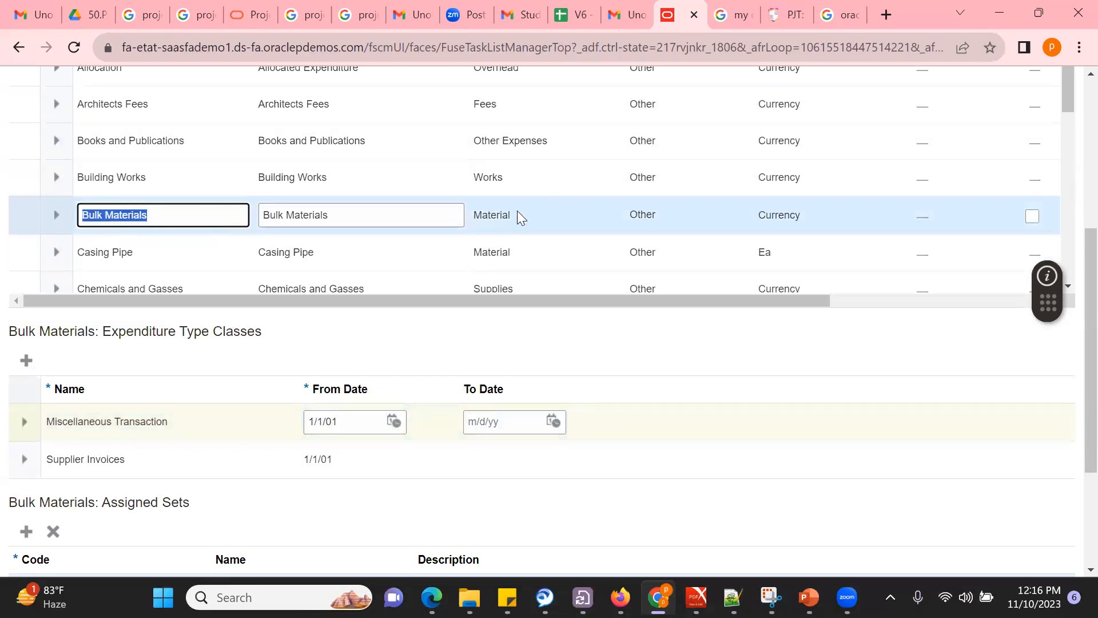
double_click(643, 211)
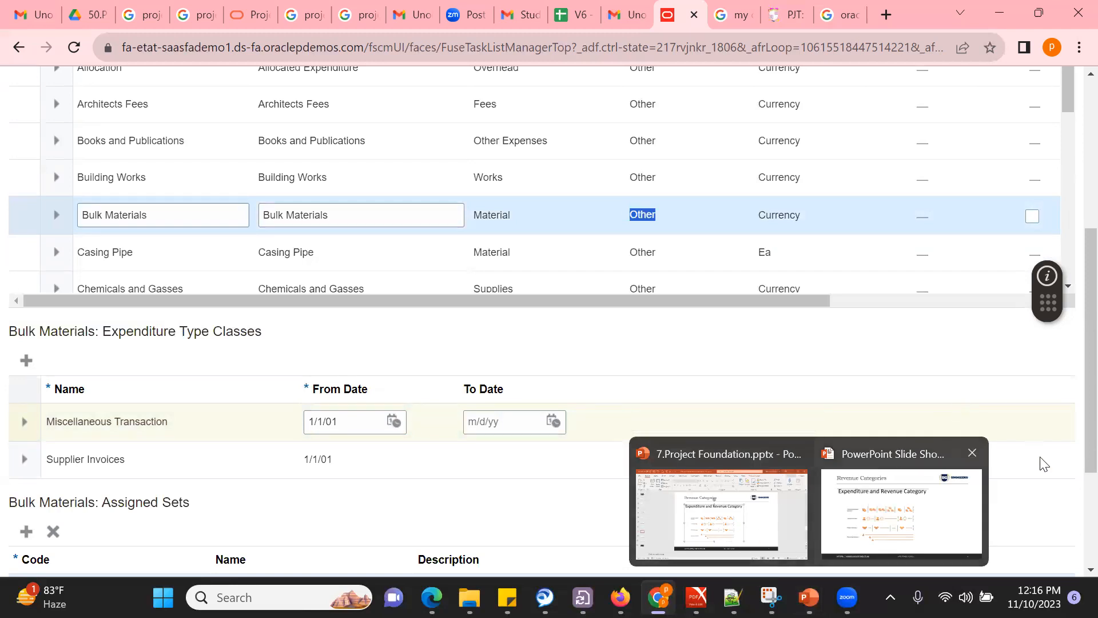
scroll(1072, 544, "down", 3)
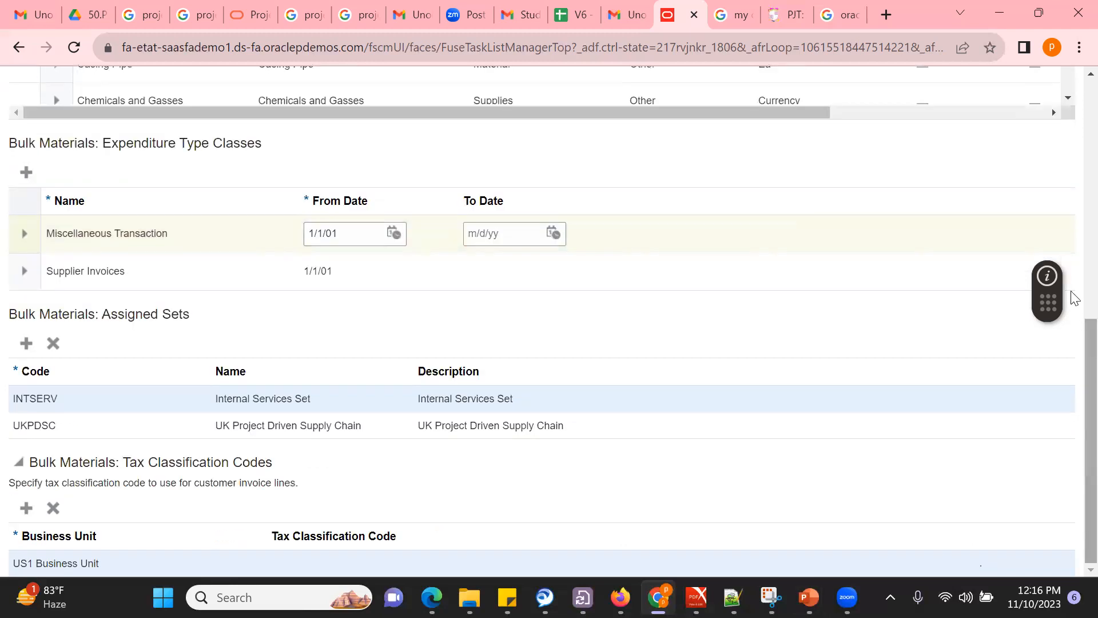
scroll(1071, 238, "up", 7)
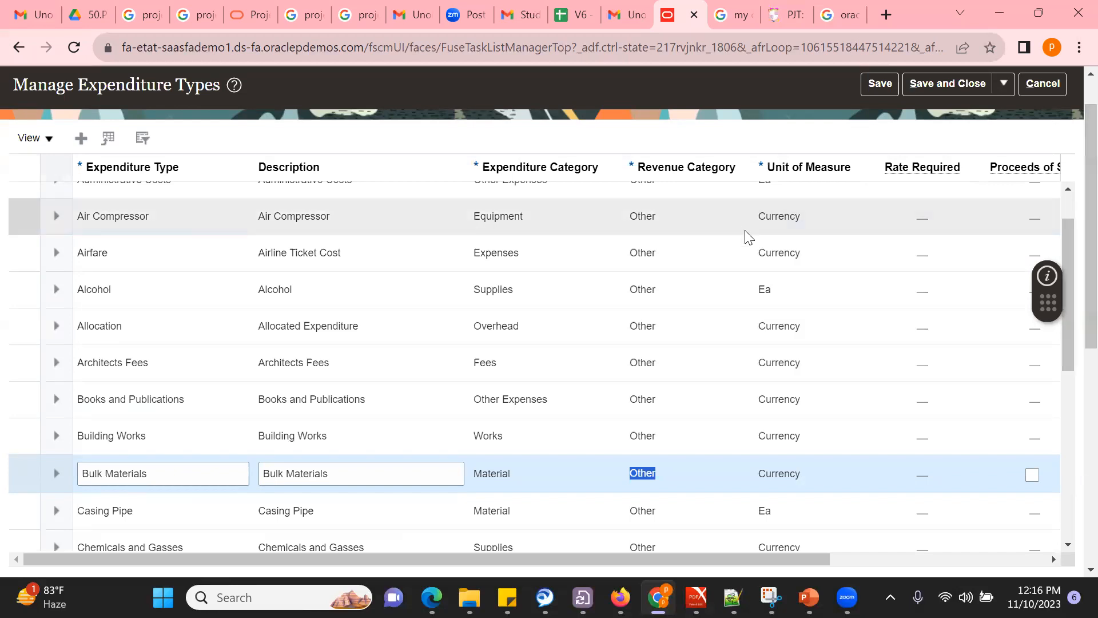
Step: Examine the Alcohol expenditure type's expenditure type classes, assigned sets and tax classification codes
triple_click(309, 324)
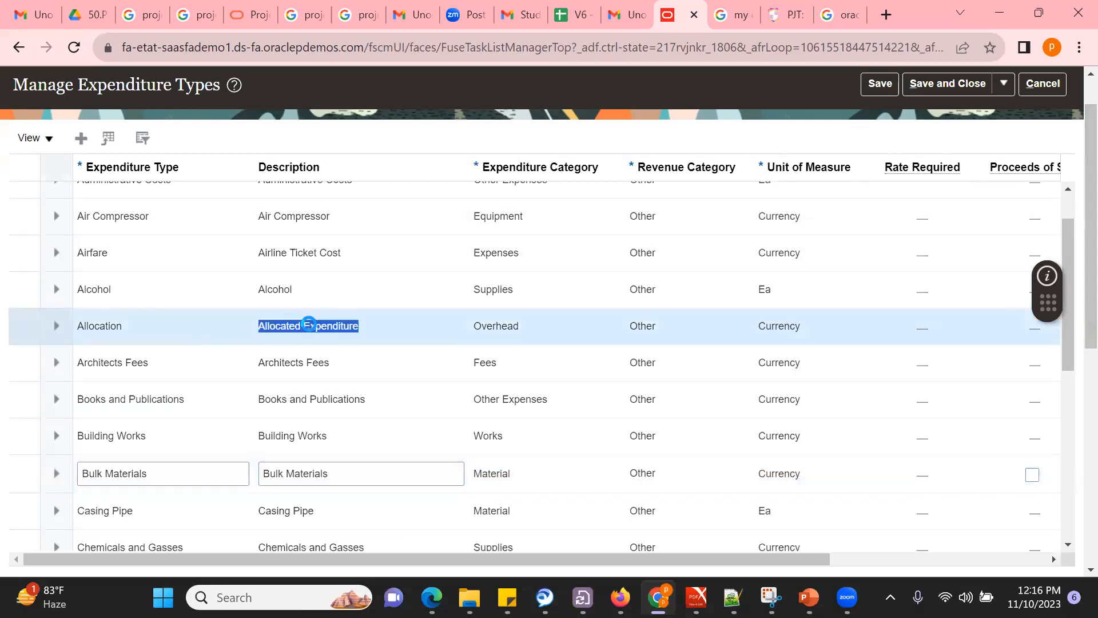
left_click(145, 283)
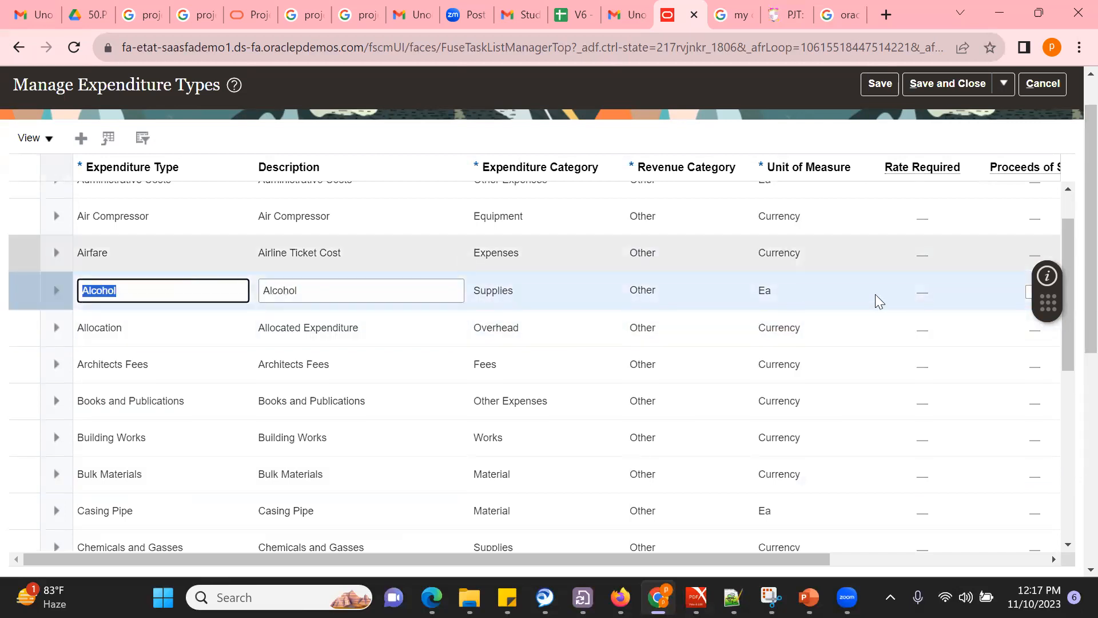
scroll(1072, 425, "down", 5)
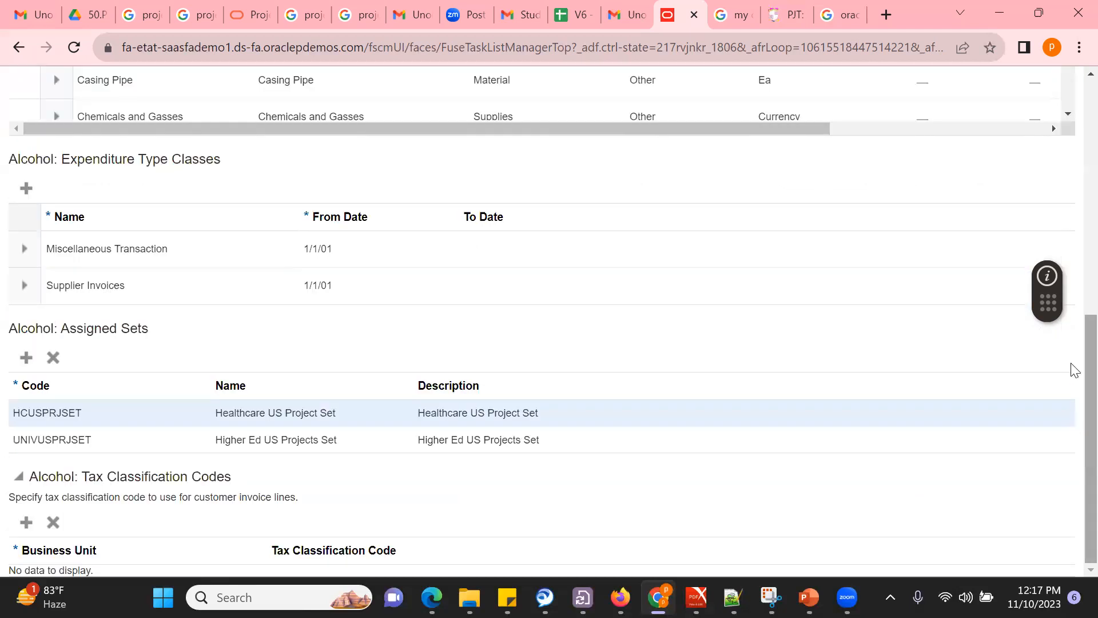
scroll(1071, 237, "up", 5)
Step: Examine the Air Compressor expenditure type's expenditure type classes, assigned sets and tax classification codes
left_click(675, 243)
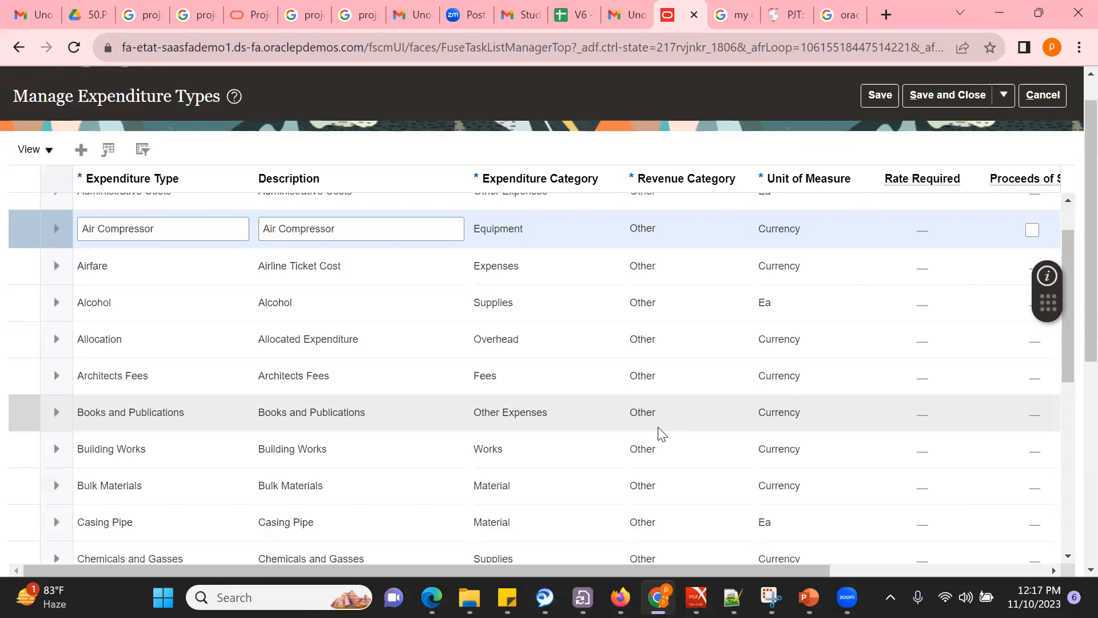
scroll(1071, 452, "down", 7)
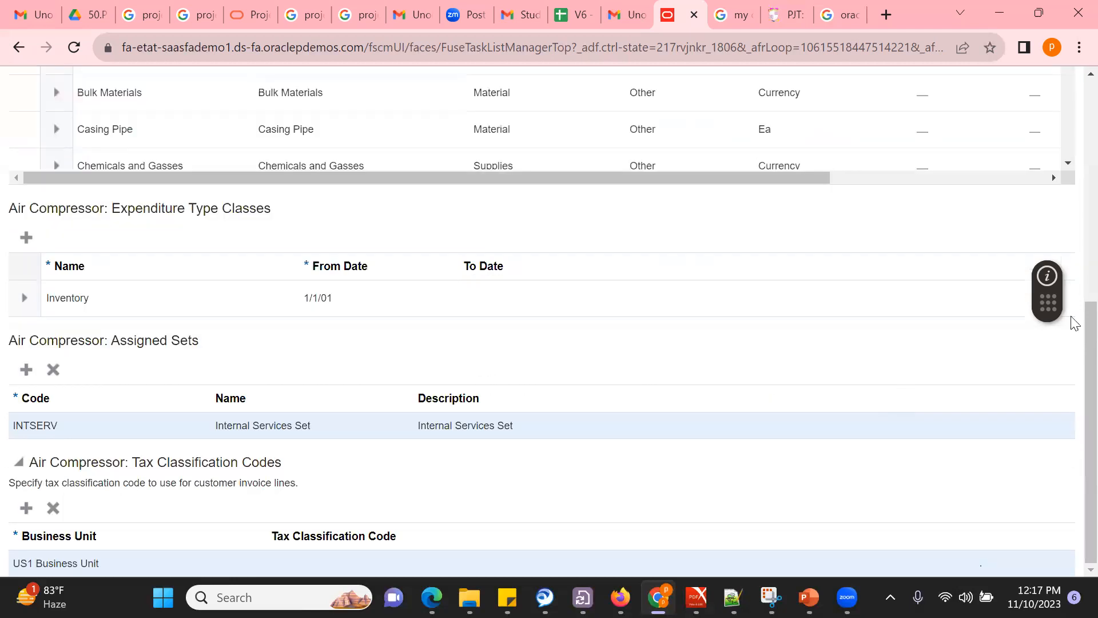
scroll(1073, 81, "up", 2)
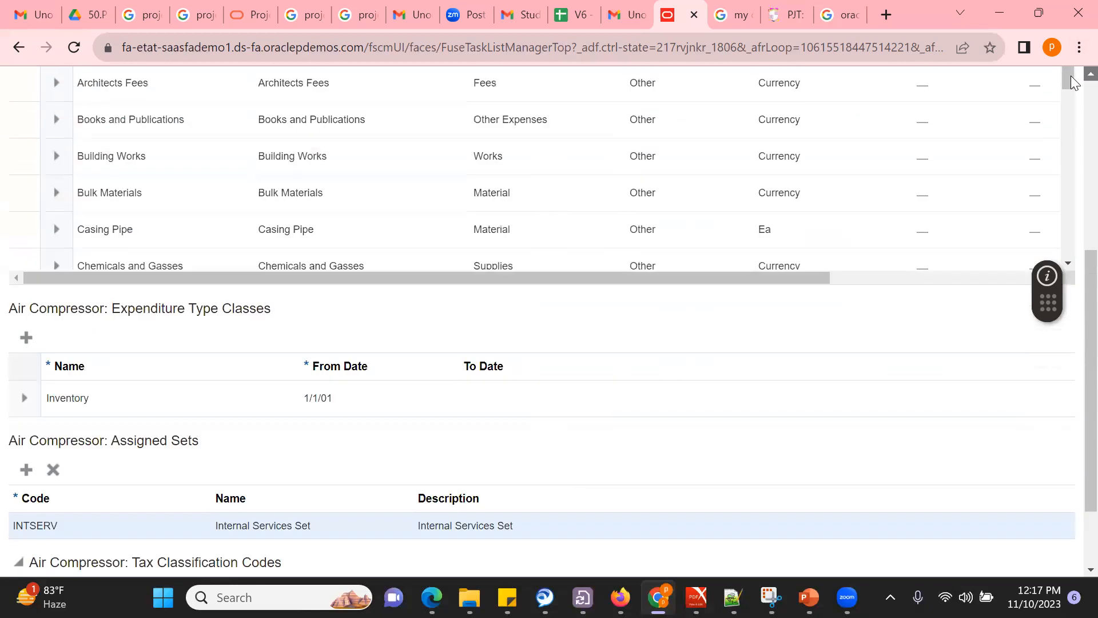
scroll(1071, 76, "up", 3)
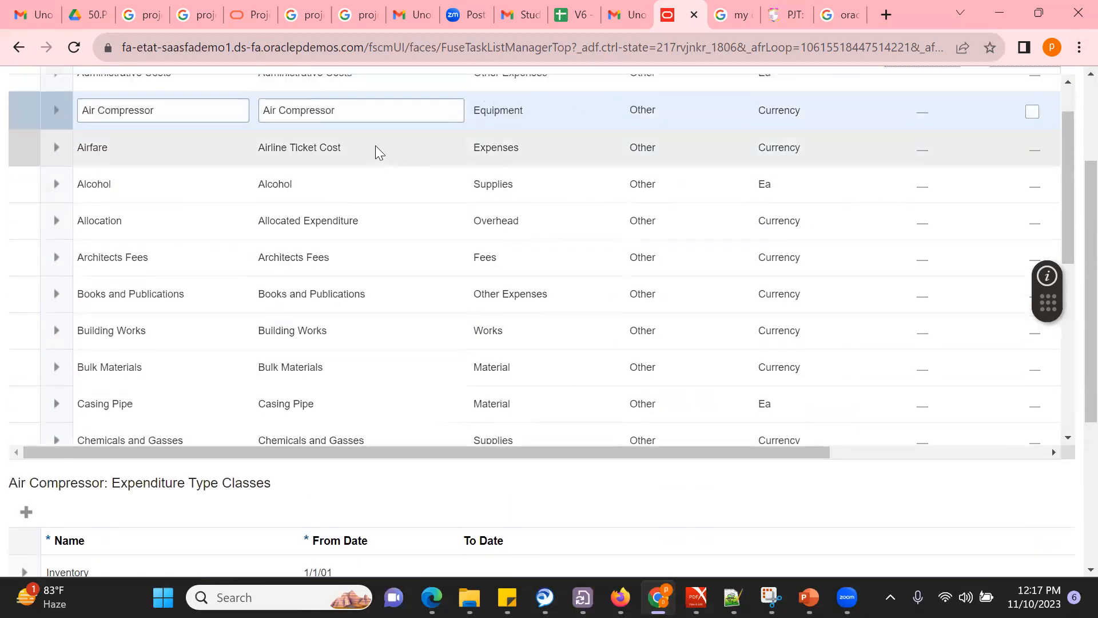
Step: Examine the Airfare expenditure type's description, expenditure category and the revenue category it is mapped to
left_click(375, 147)
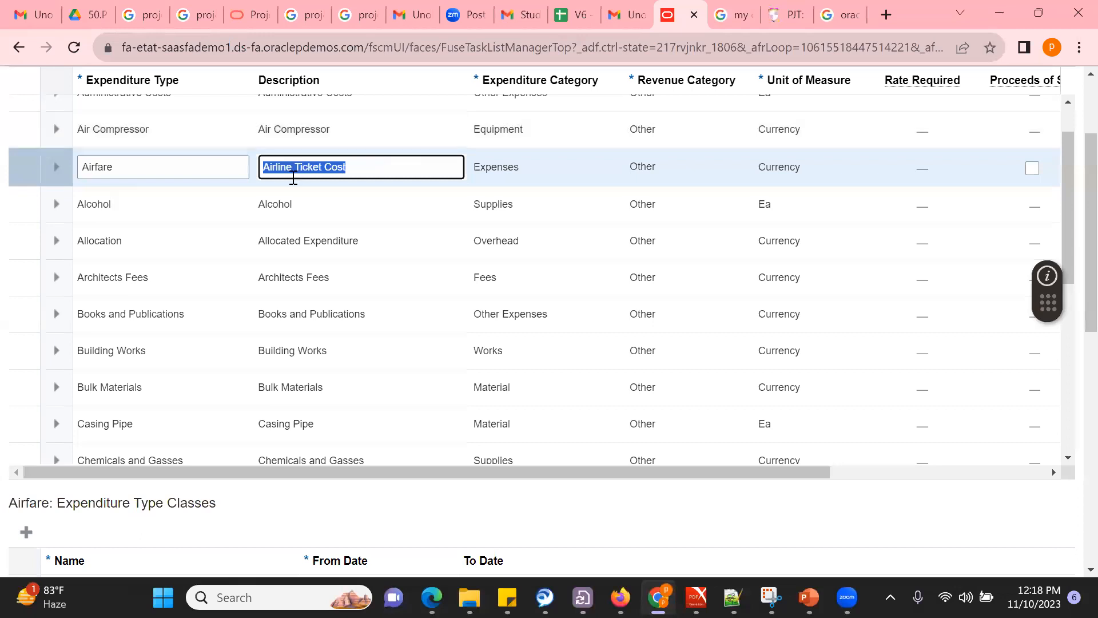
double_click(203, 175)
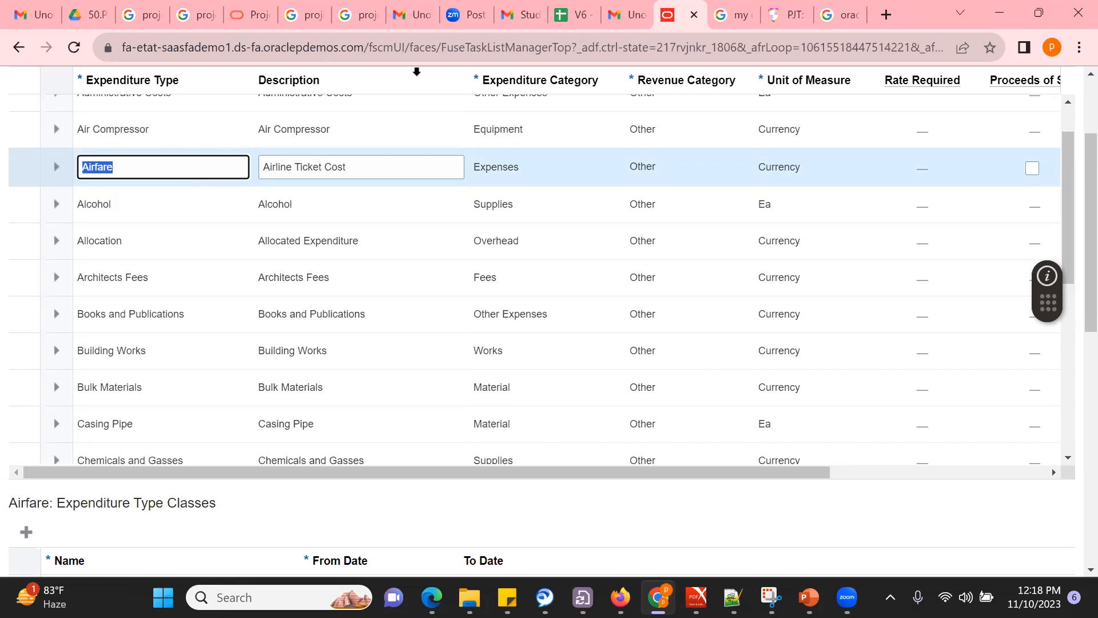
double_click(502, 166)
double_click(647, 173)
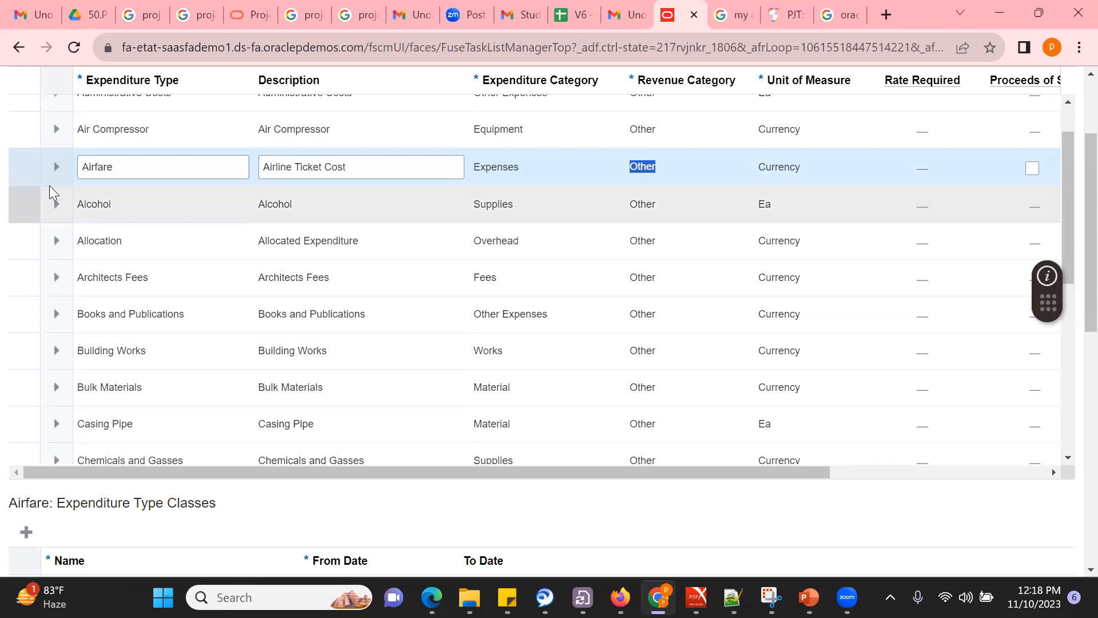
double_click(148, 167)
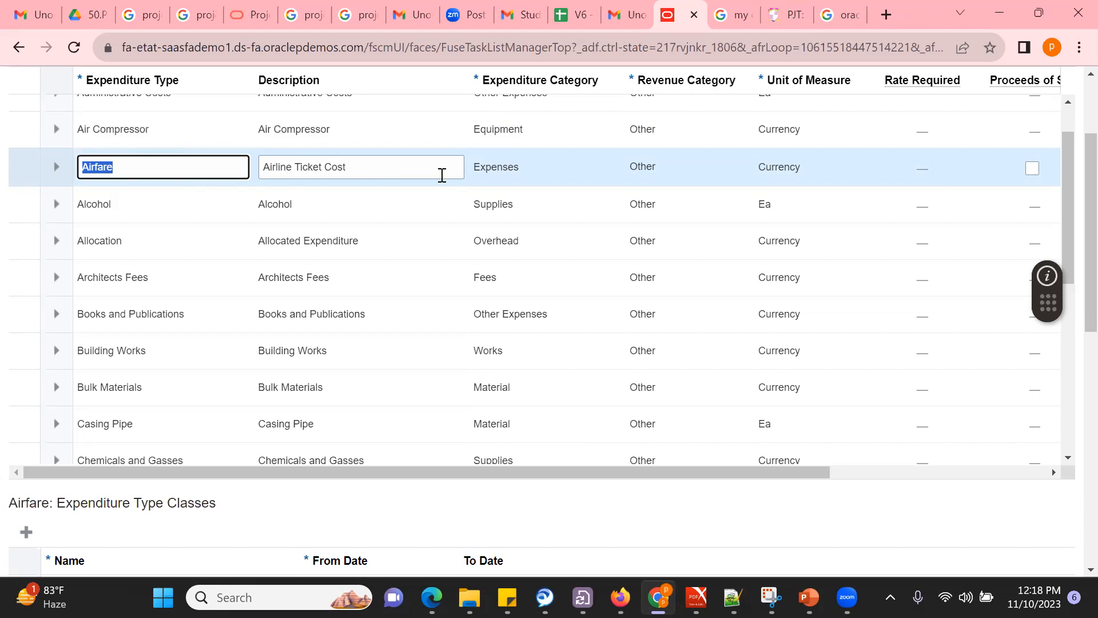
double_click(632, 164)
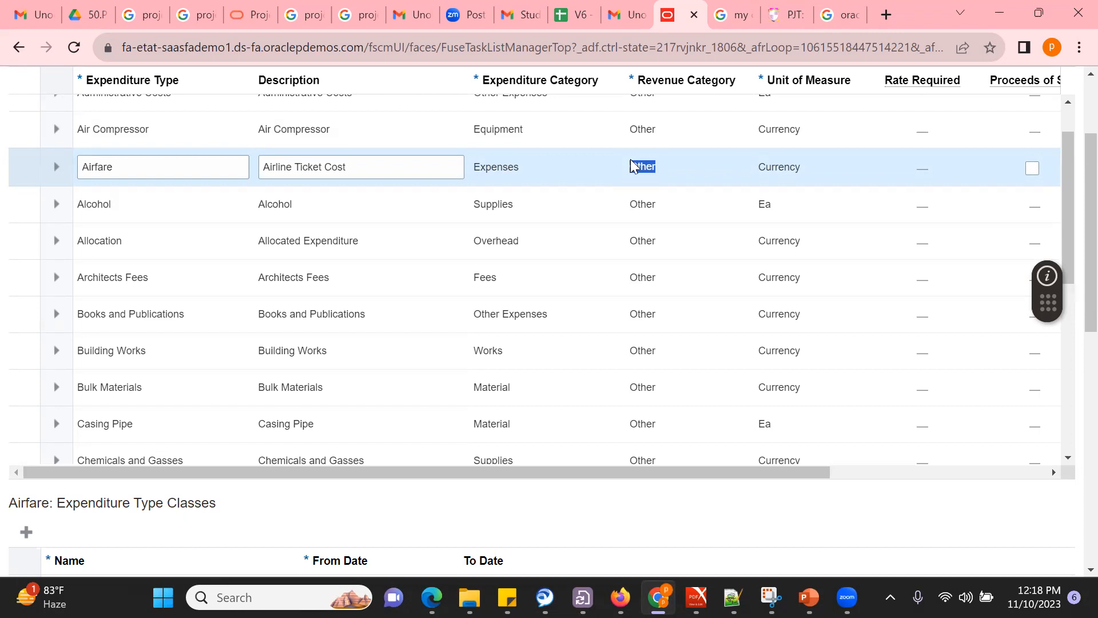
scroll(778, 400, "up", 3)
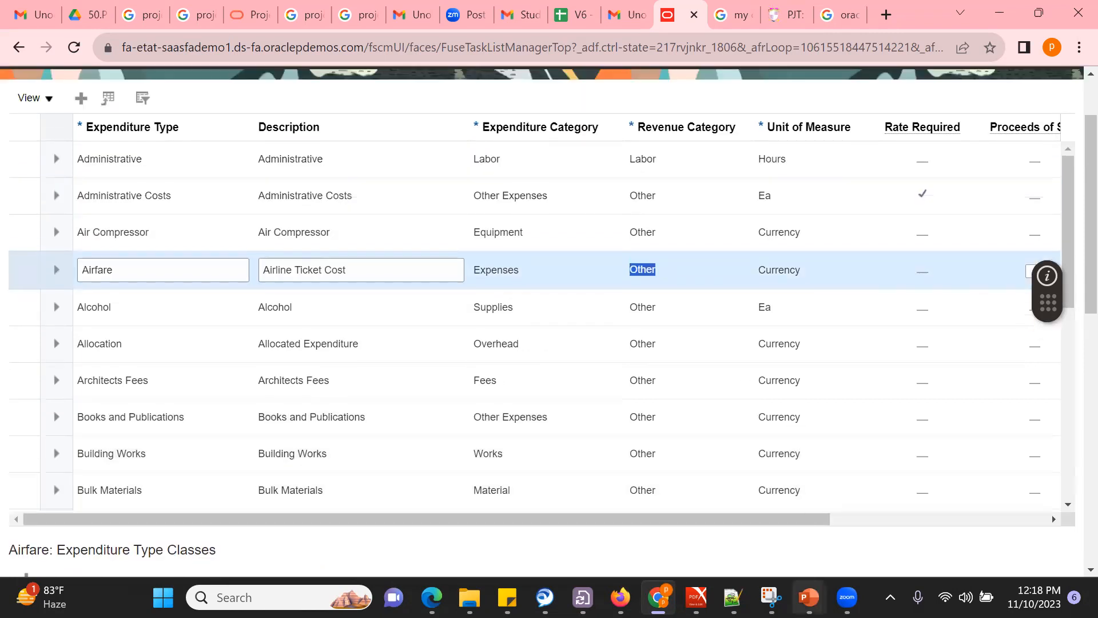
Step: Switch to the 7.Project Foundation.pptx presentation in PowerPoint and show slide 11, Maintain Project Organization
mouse_move(808, 597)
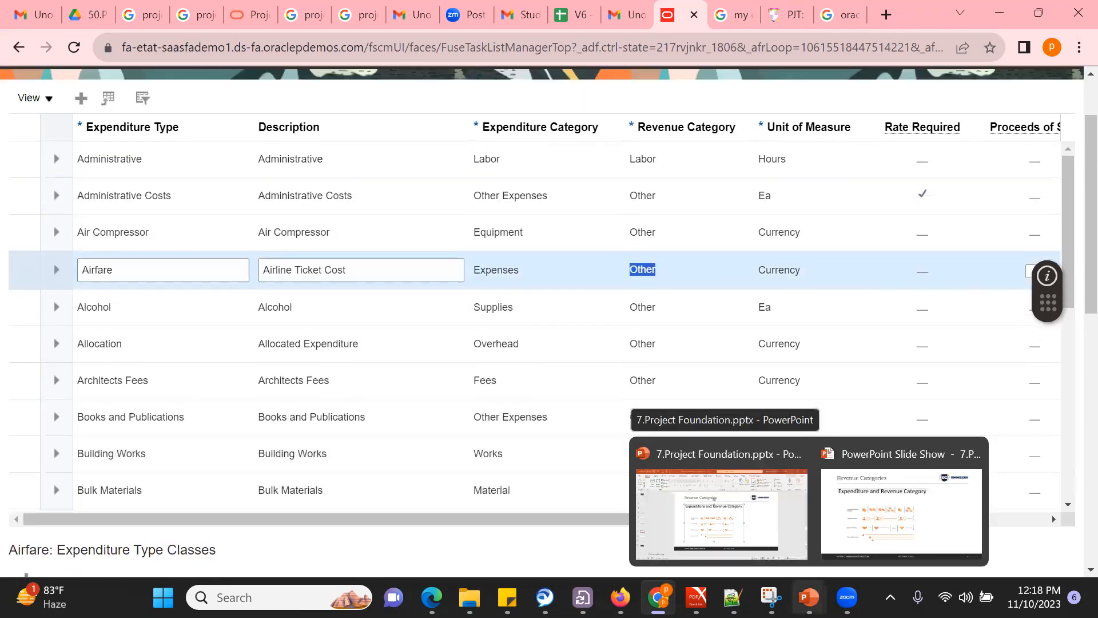
left_click(758, 542)
left_click(34, 431)
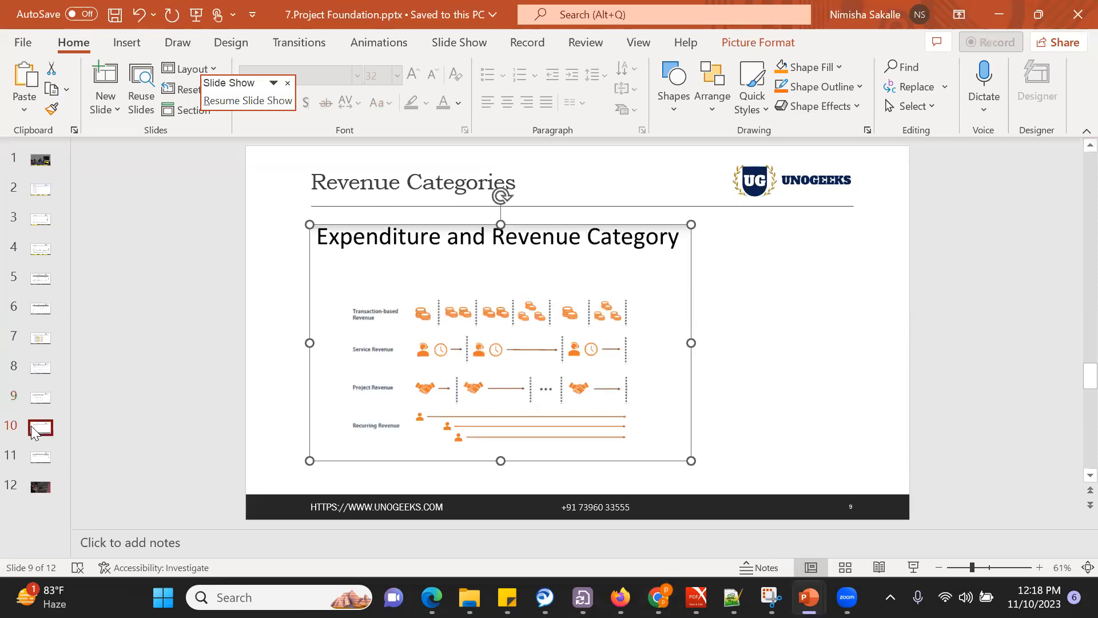
left_click(38, 458)
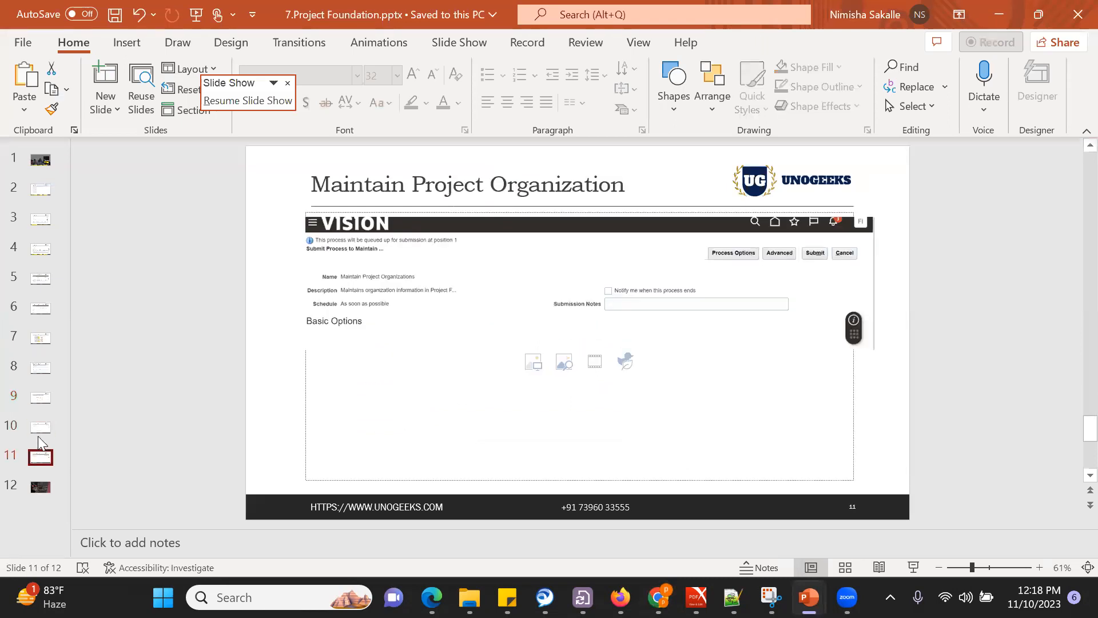